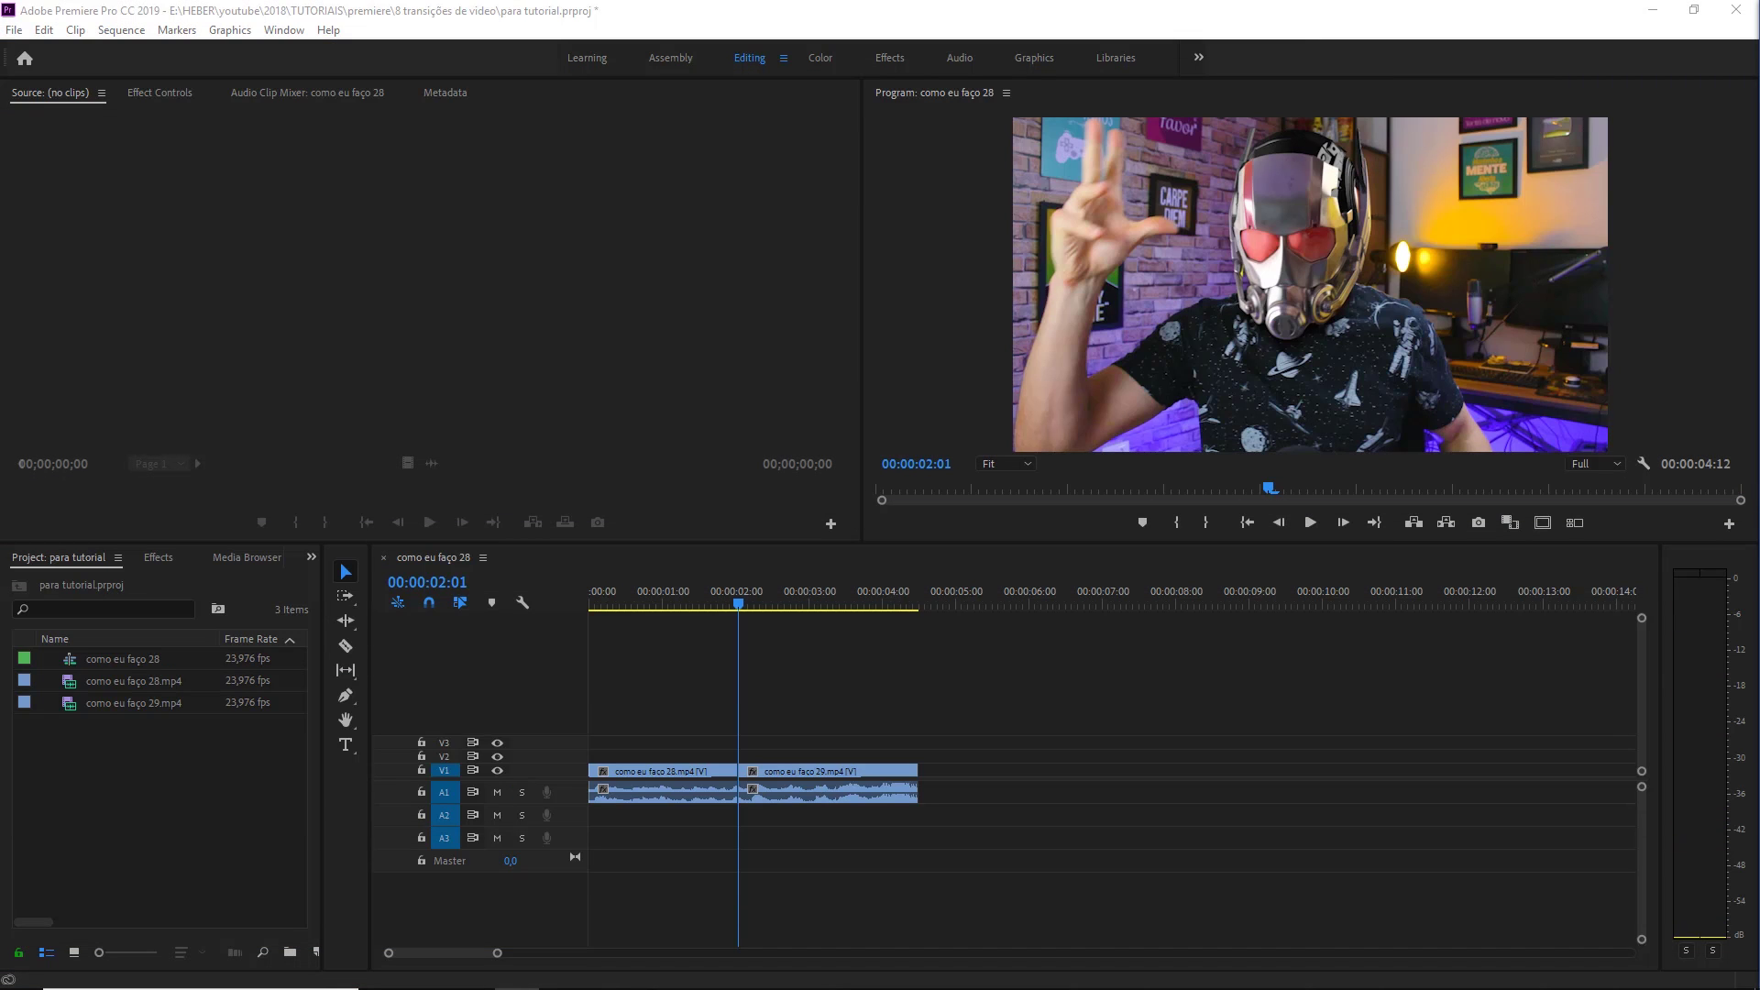
- Scrub back and forth across the cut, then play the sequence from near the start
drag(828, 591, 816, 610)
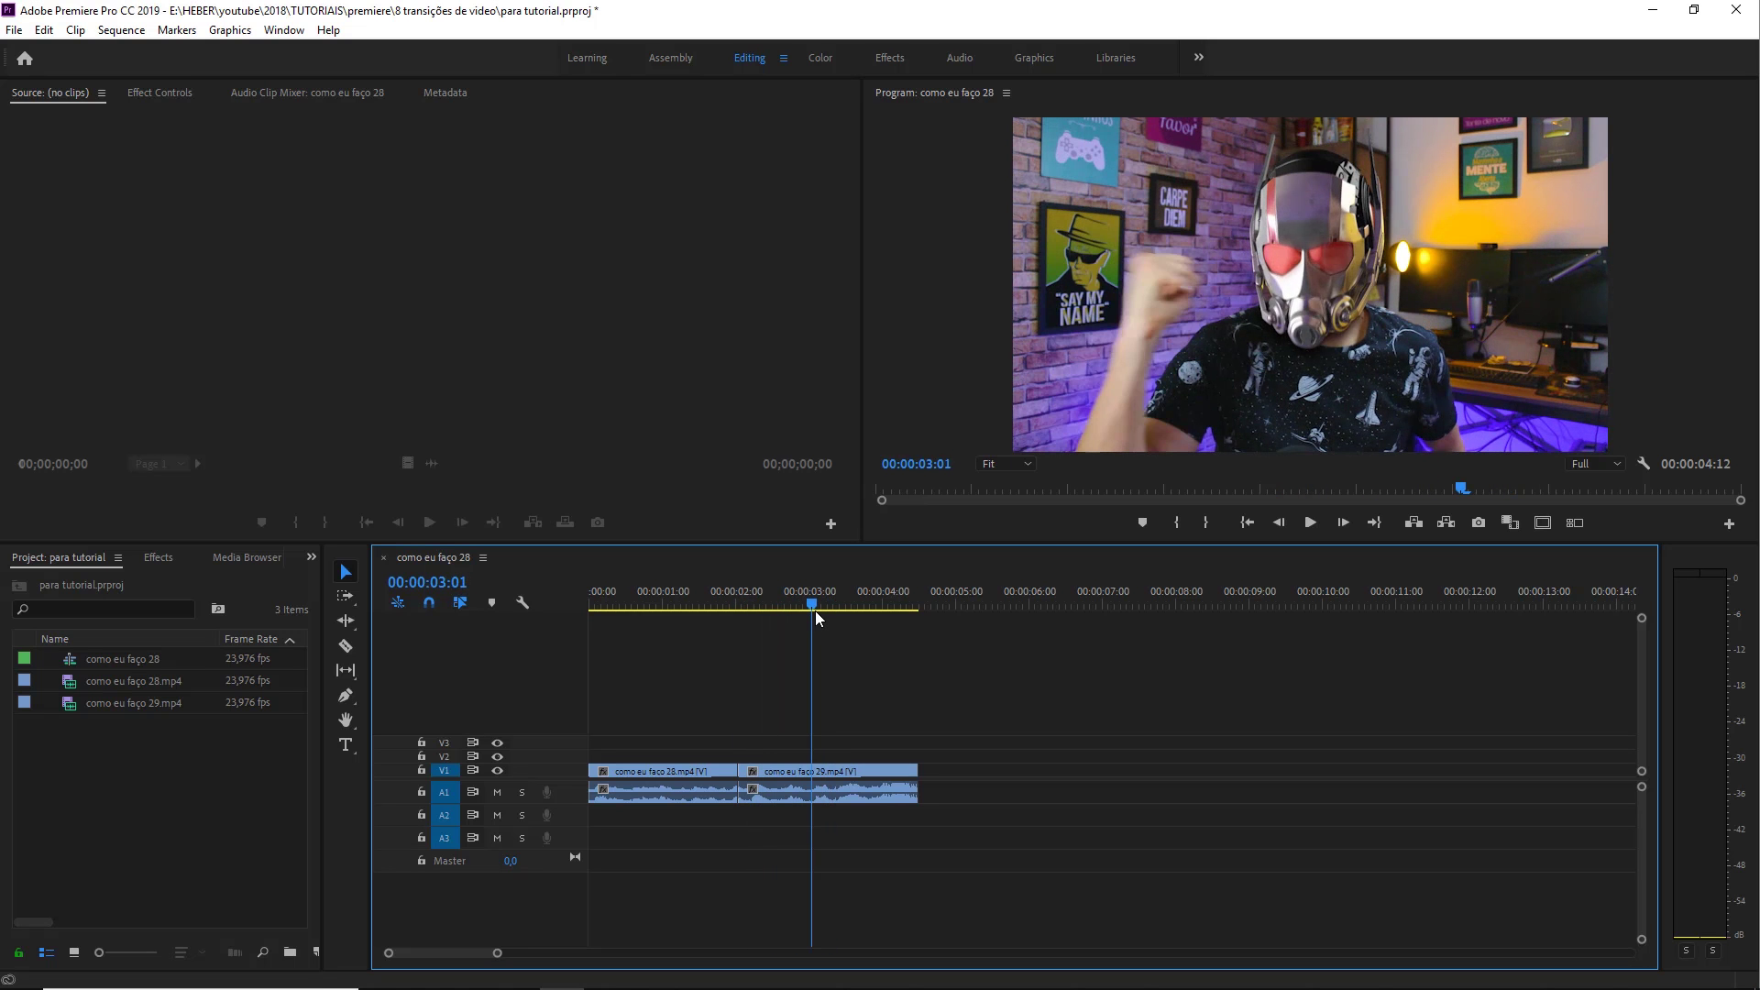
drag(816, 611, 807, 598)
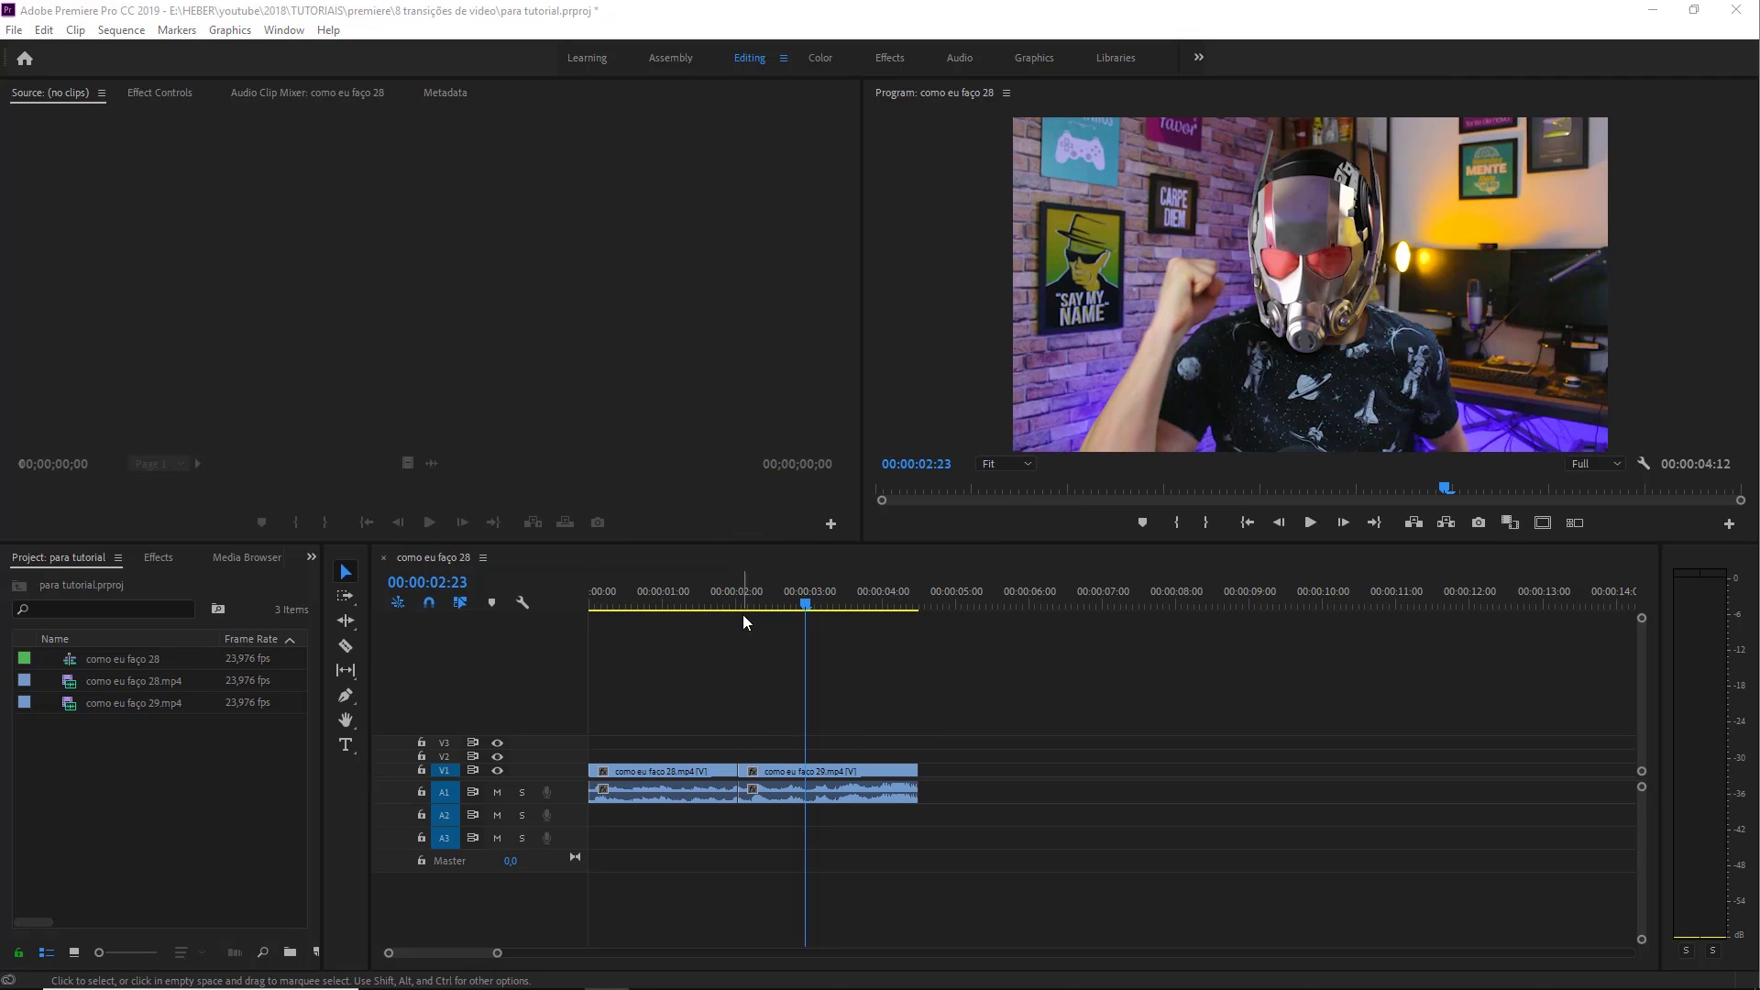
click(622, 603)
mouse_move(668, 603)
mouse_down()
mouse_move(813, 613)
mouse_move(664, 642)
mouse_up()
key(space)
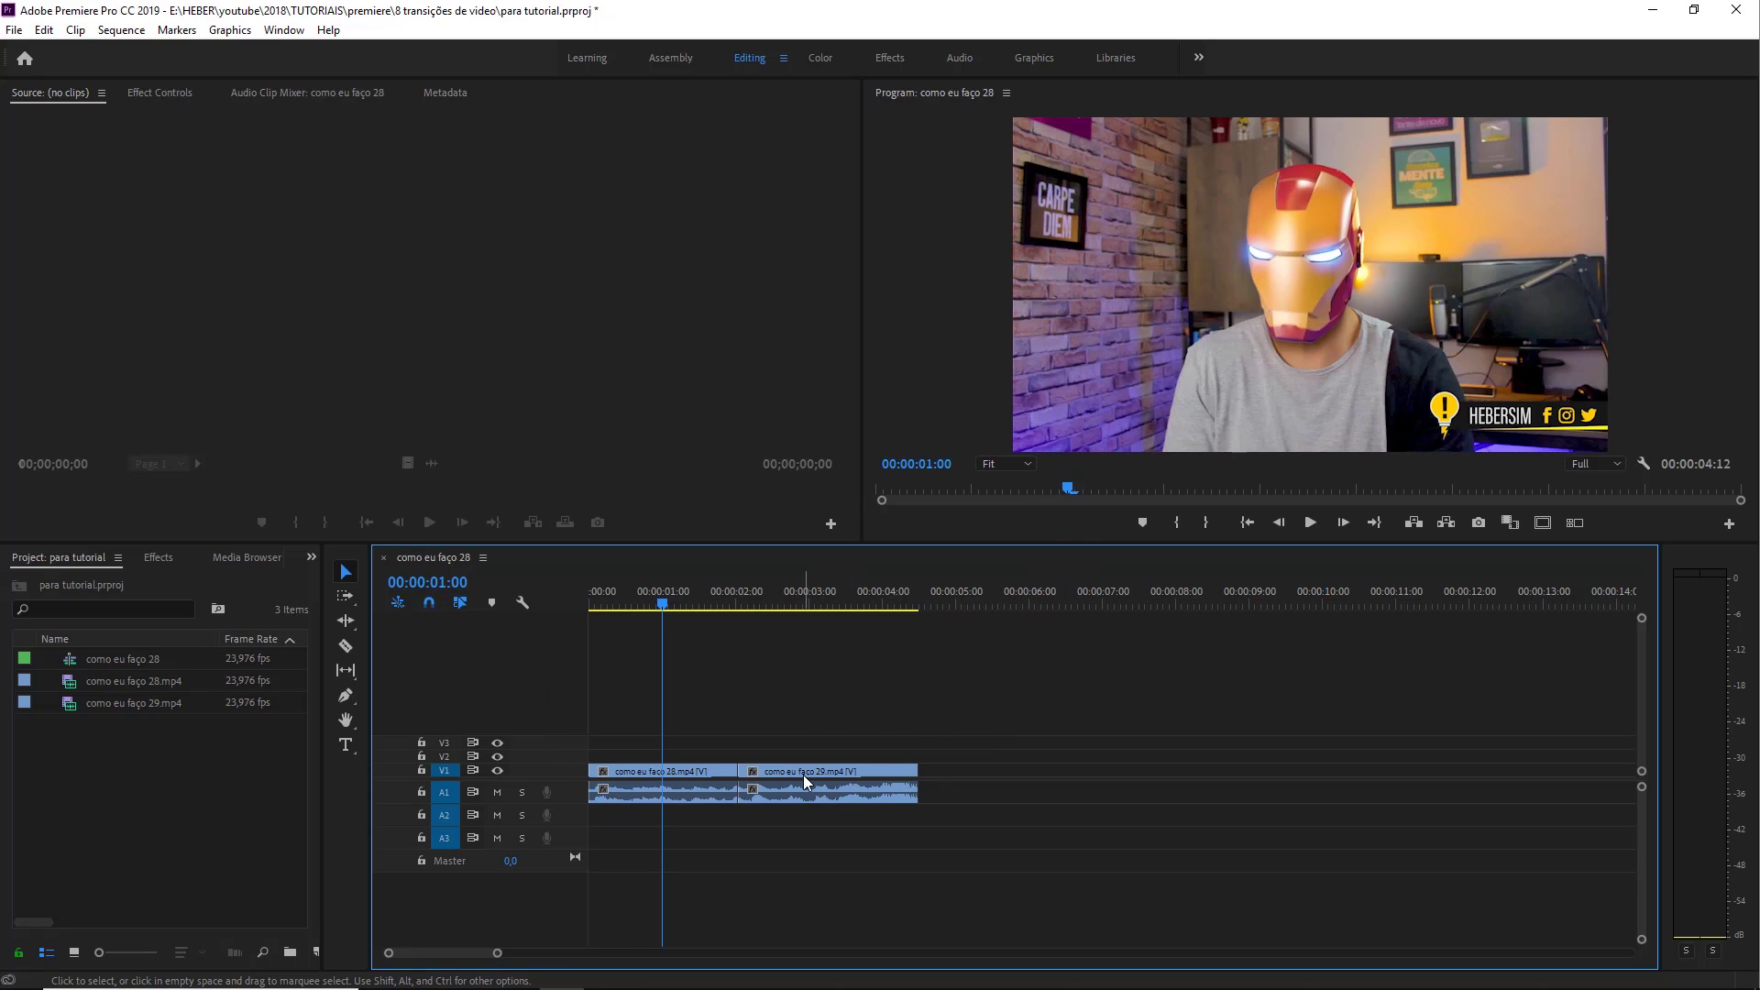
- Add a copy of como eu faço 29.mp4 at about 7 seconds, undo it, and scrub the opening second
drag(1015, 777, 1192, 776)
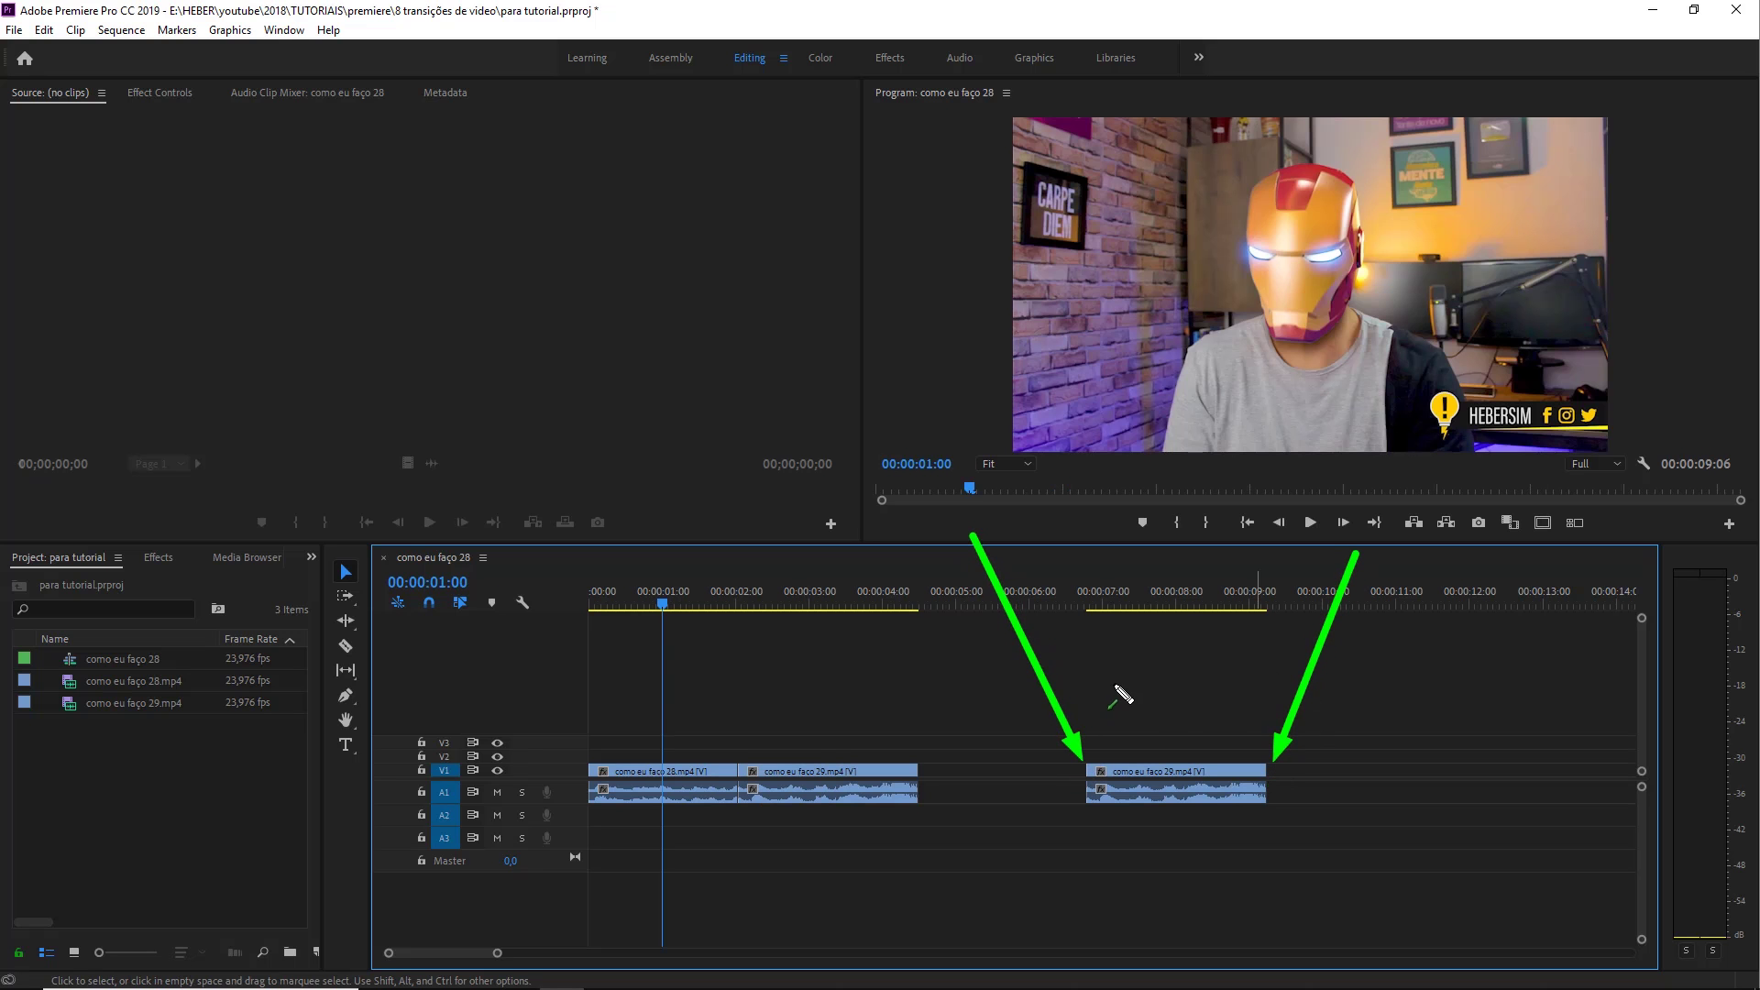
key(ctrl+z)
mouse_move(667, 606)
mouse_down()
mouse_move(730, 610)
mouse_move(642, 615)
mouse_move(781, 597)
mouse_move(752, 604)
mouse_up()
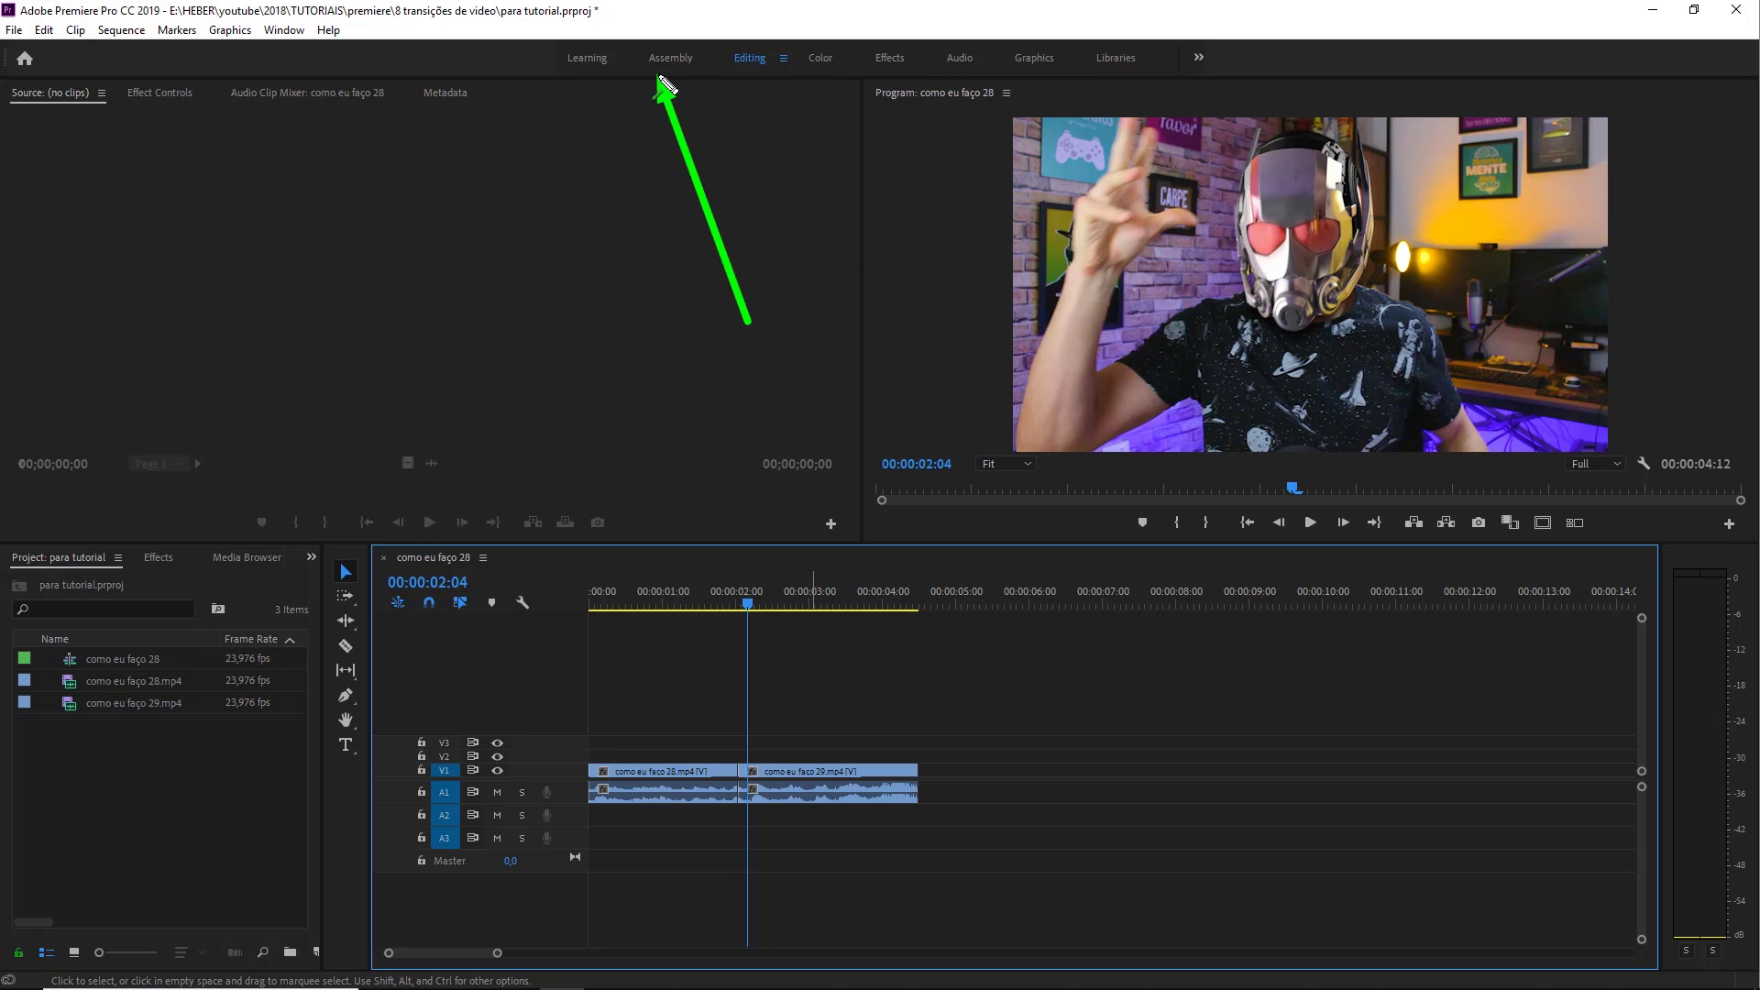
- Try the Effects workspace layout, then return to the Editing layout
mouse_move(874, 79)
mouse_down()
mouse_move(474, 99)
mouse_move(154, 20)
mouse_move(807, 133)
mouse_up()
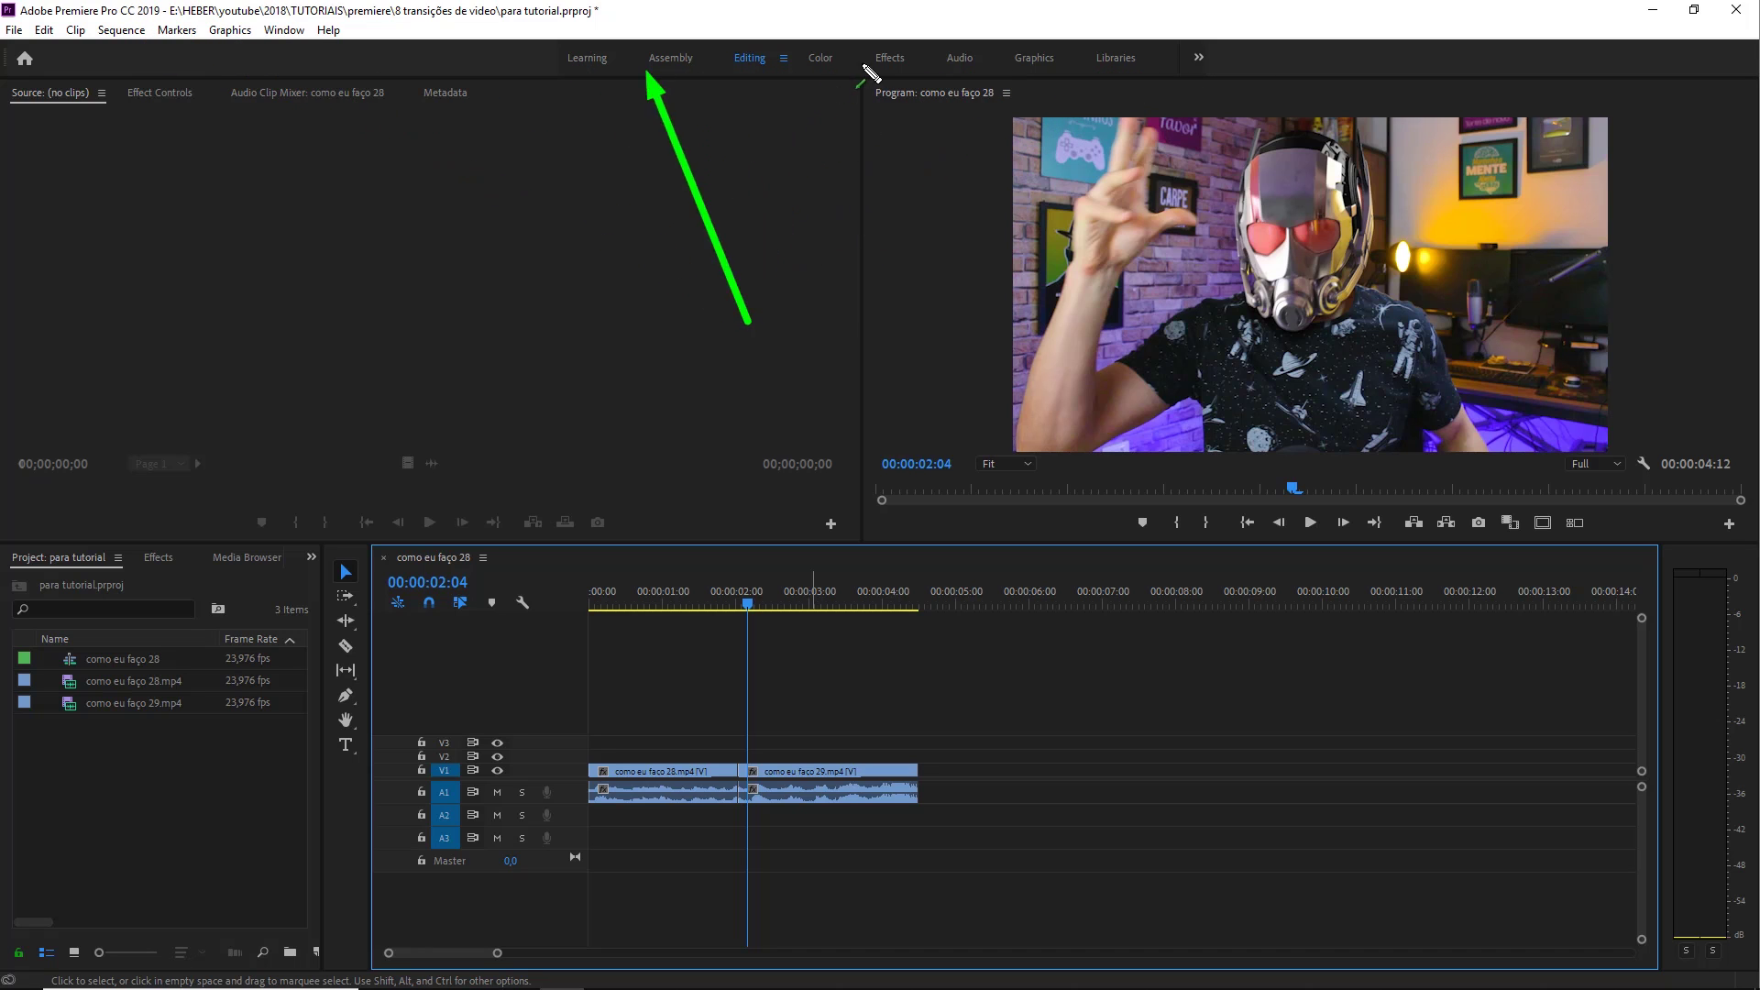
drag(866, 69, 879, 72)
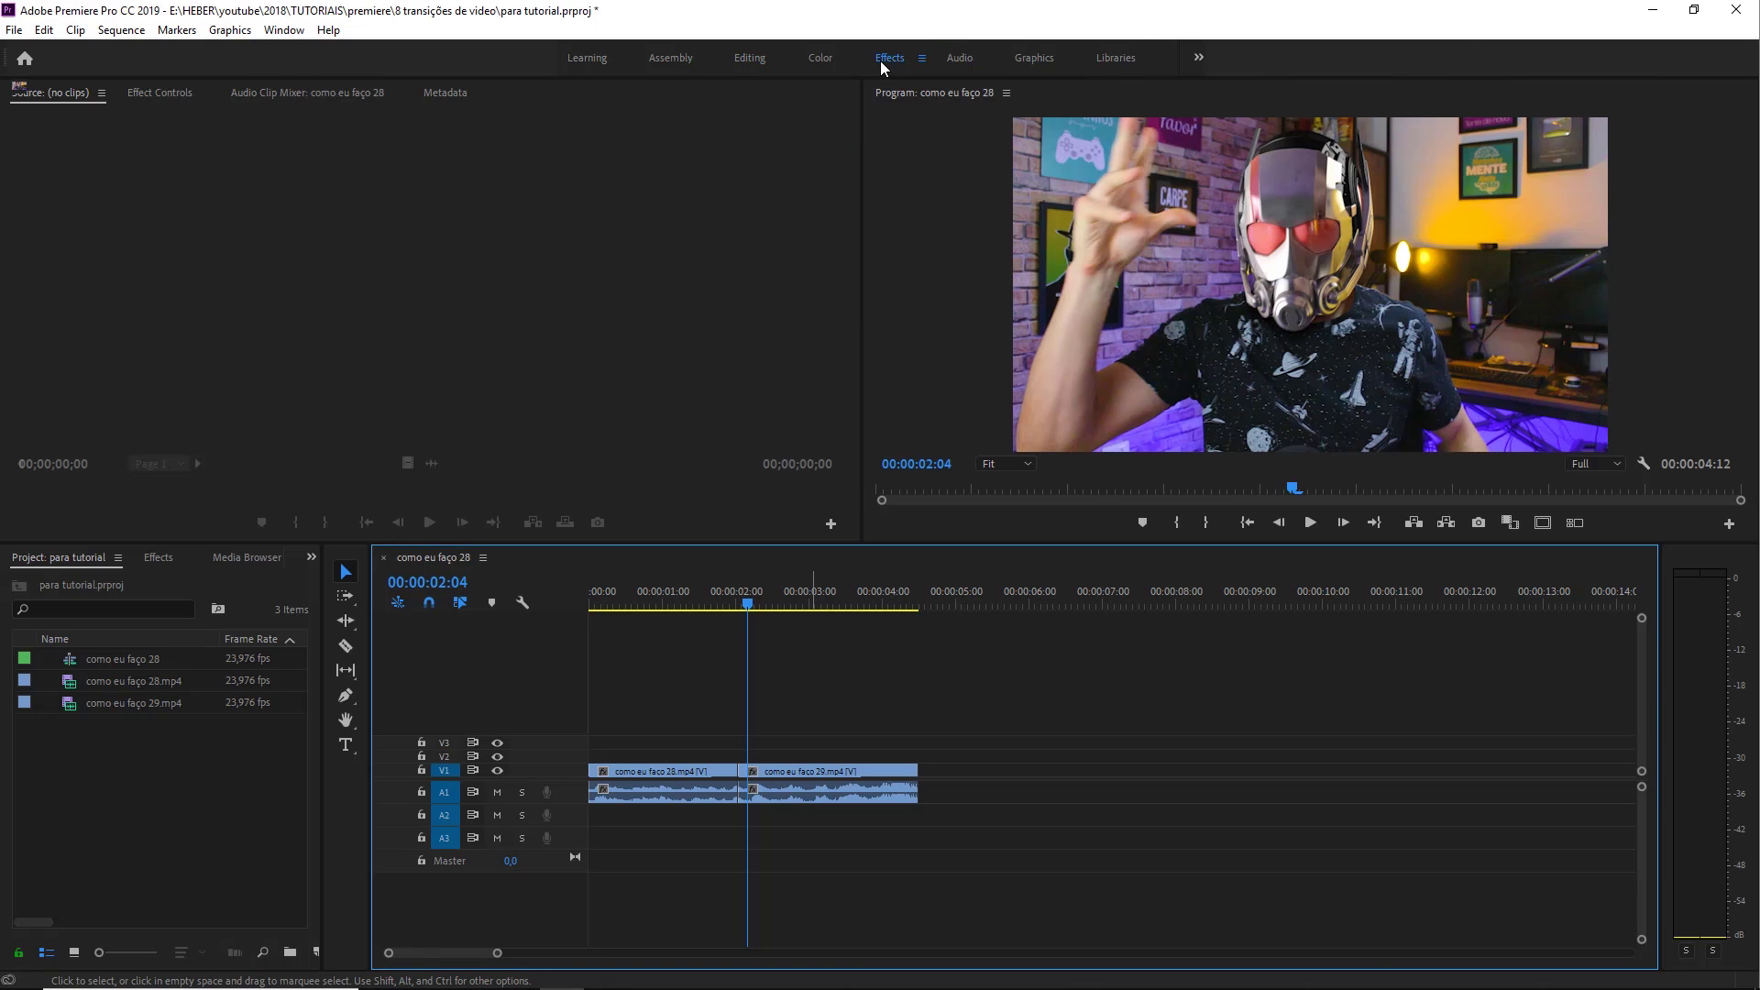
click(880, 60)
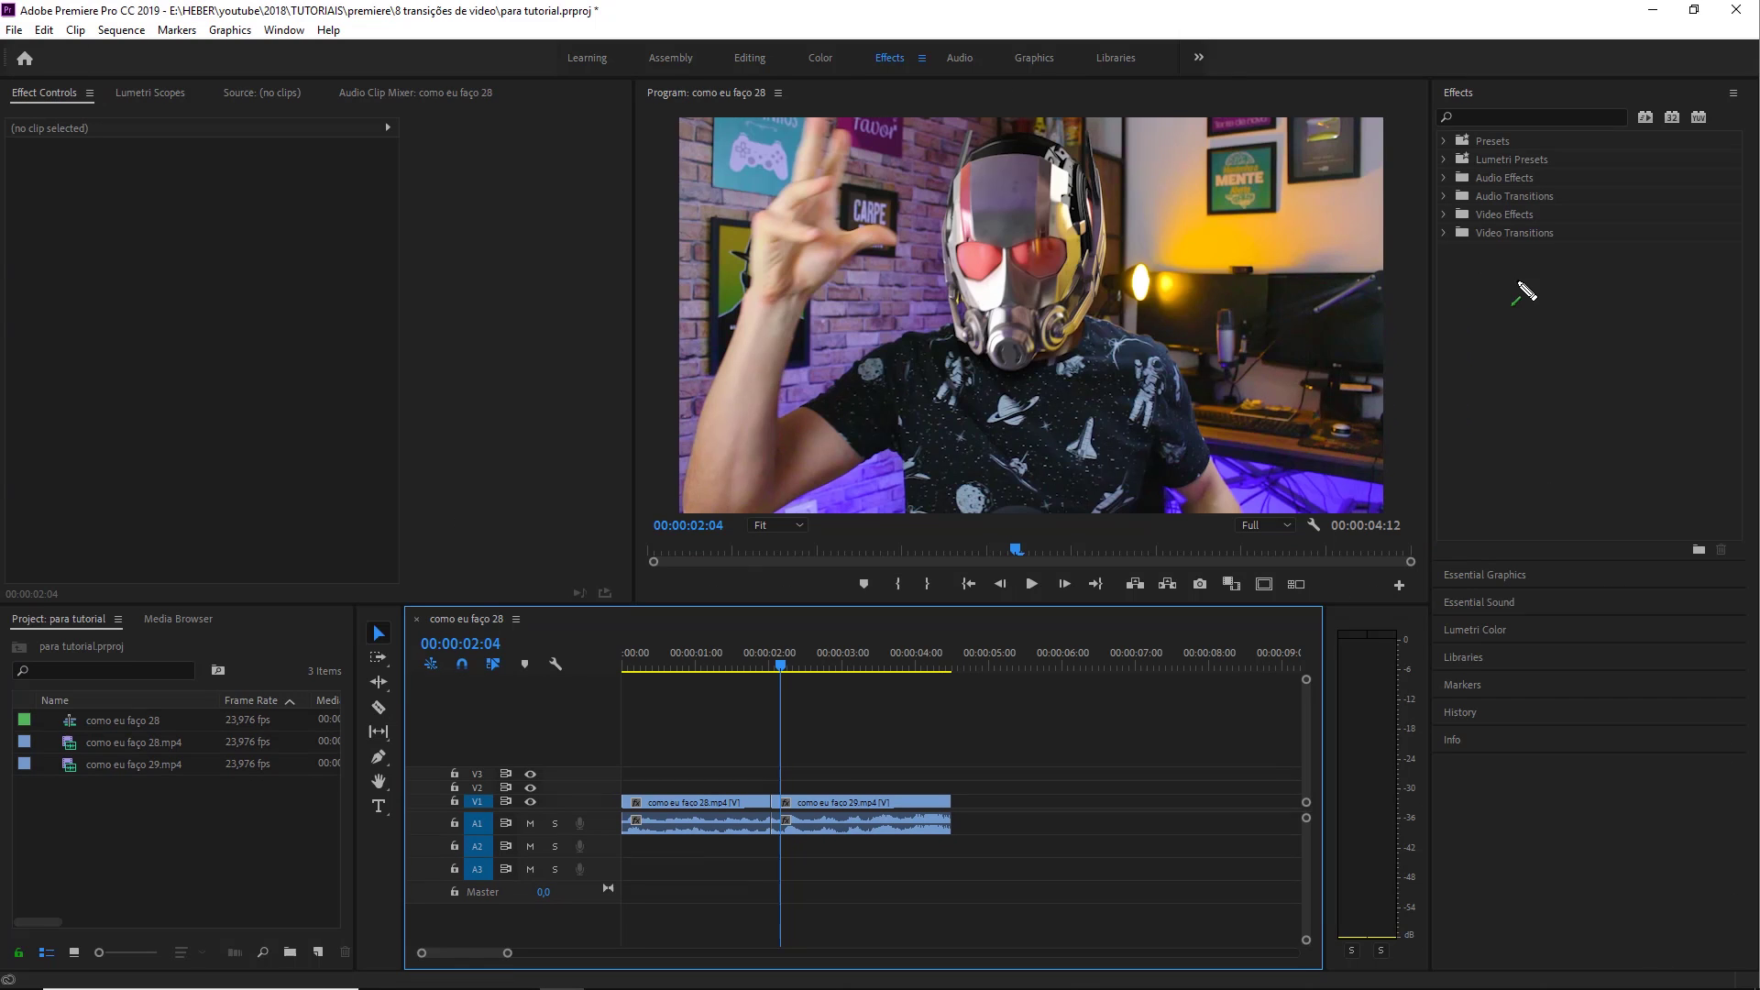
drag(1465, 110, 899, 74)
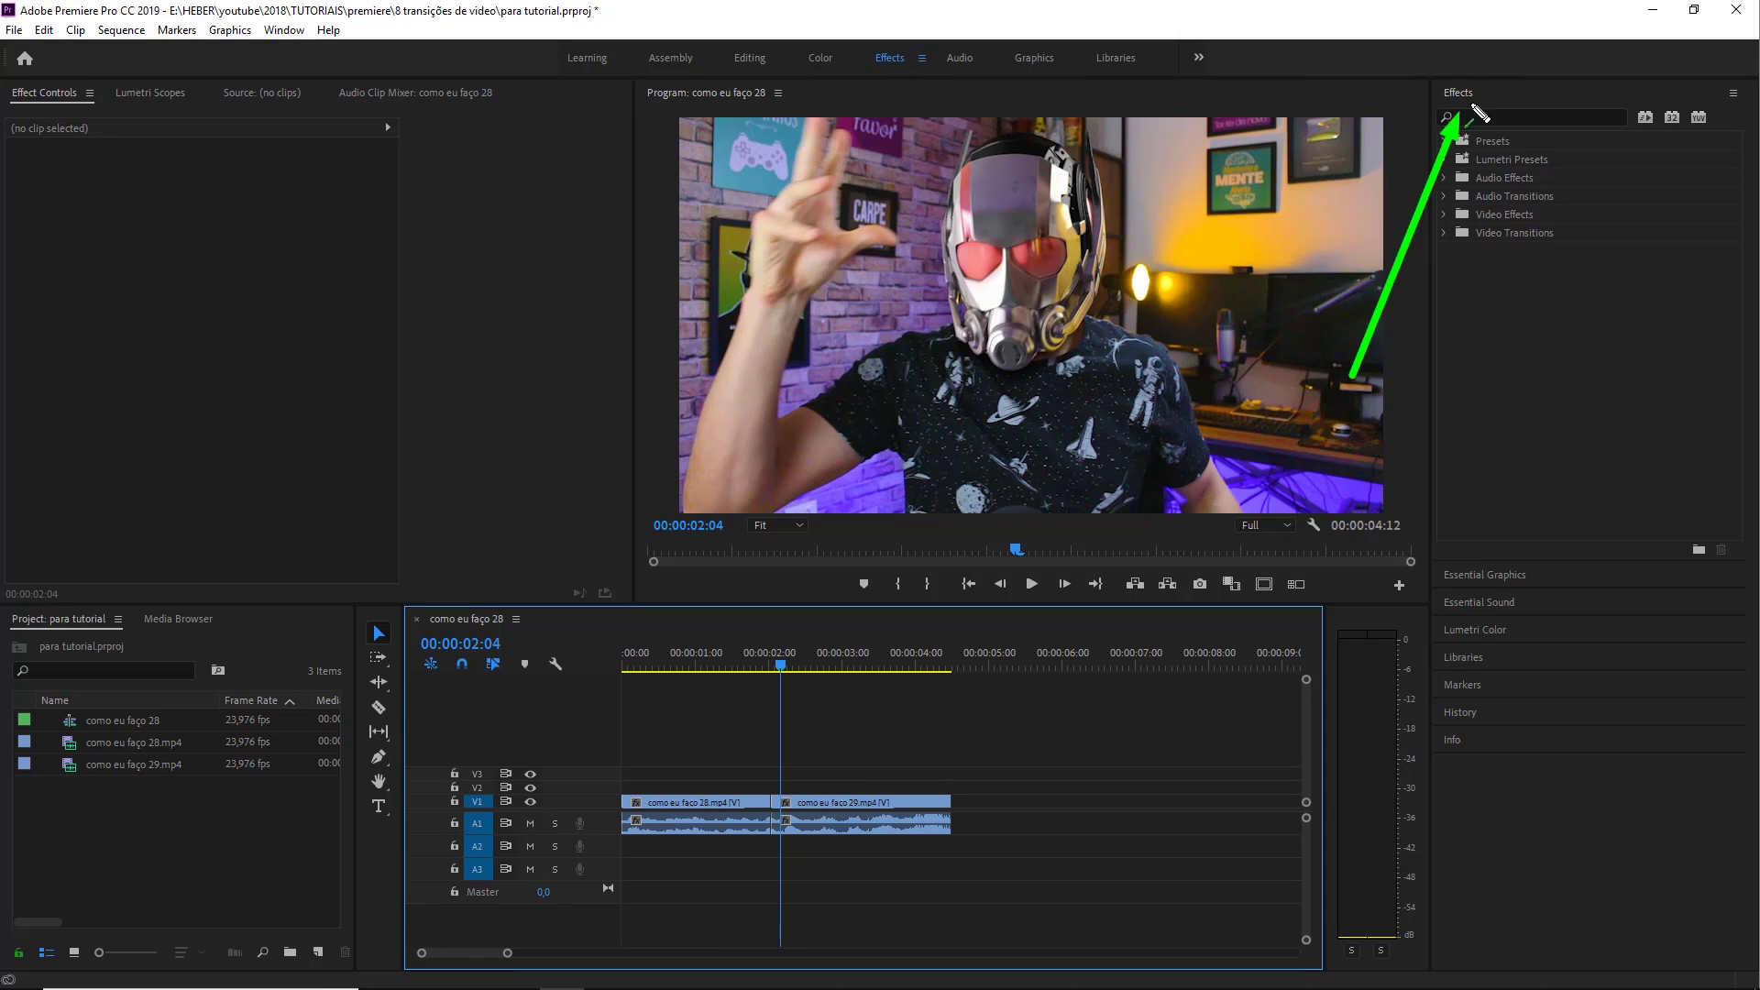
click(750, 58)
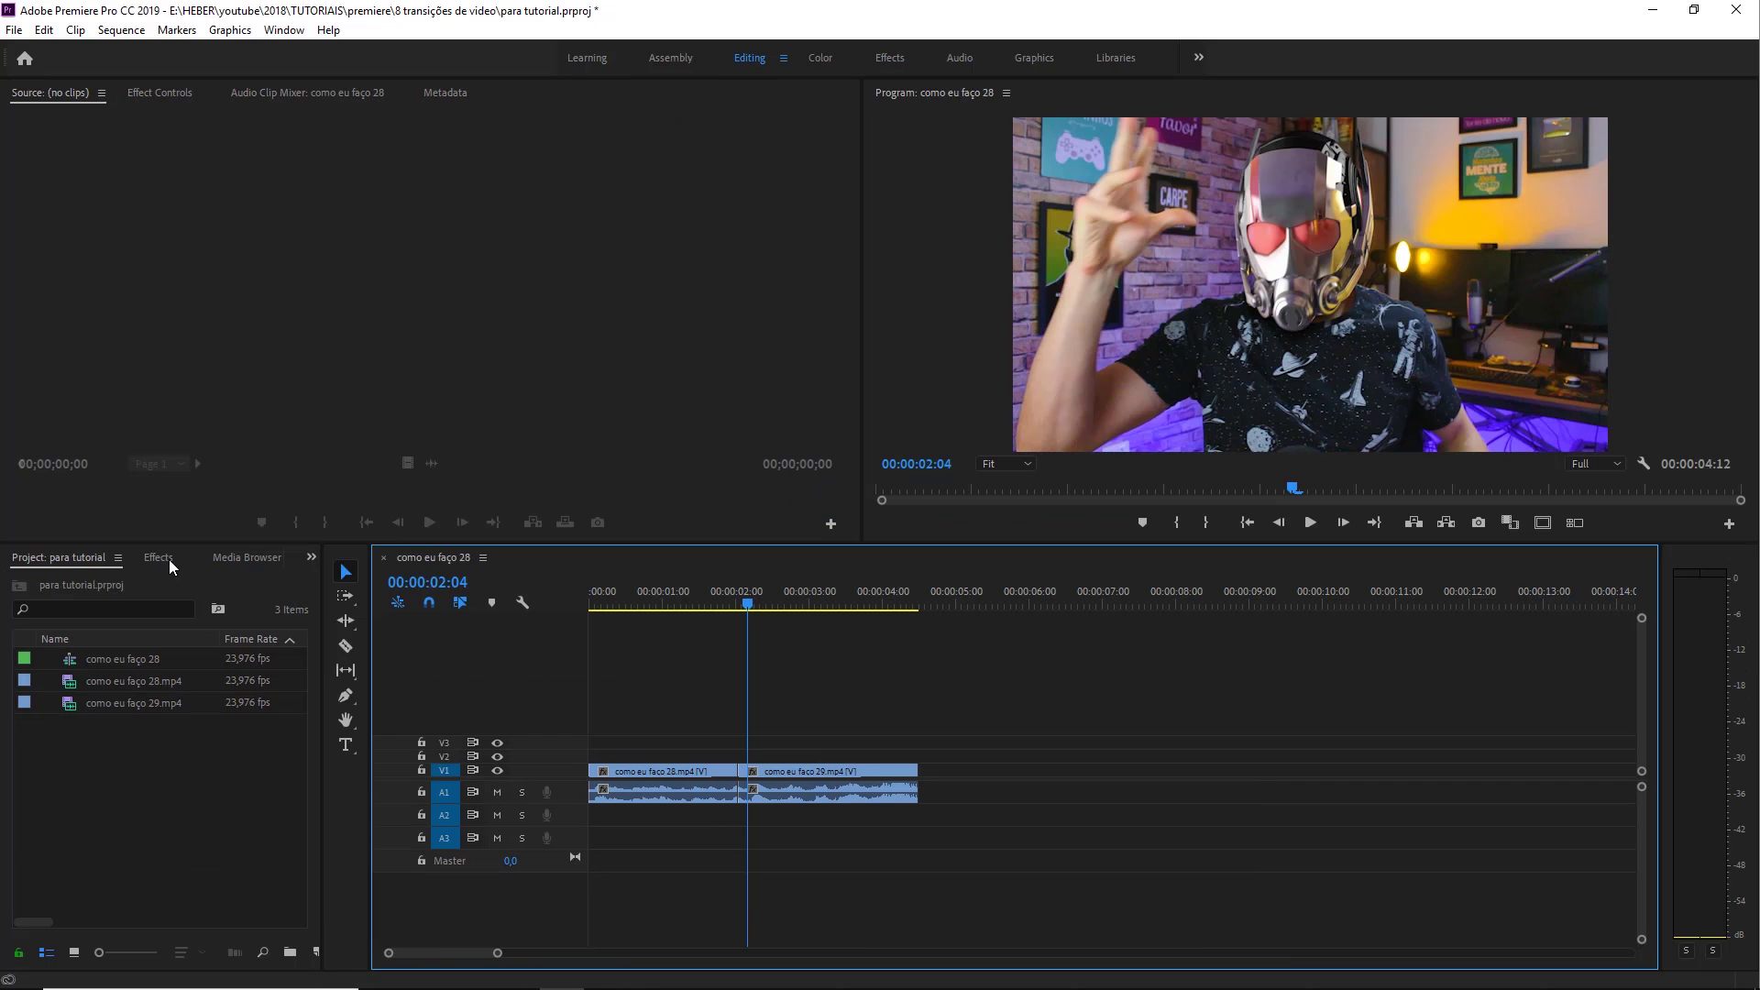
- Show the effects folders instead of project items and switch back to the Effects workspace
click(160, 561)
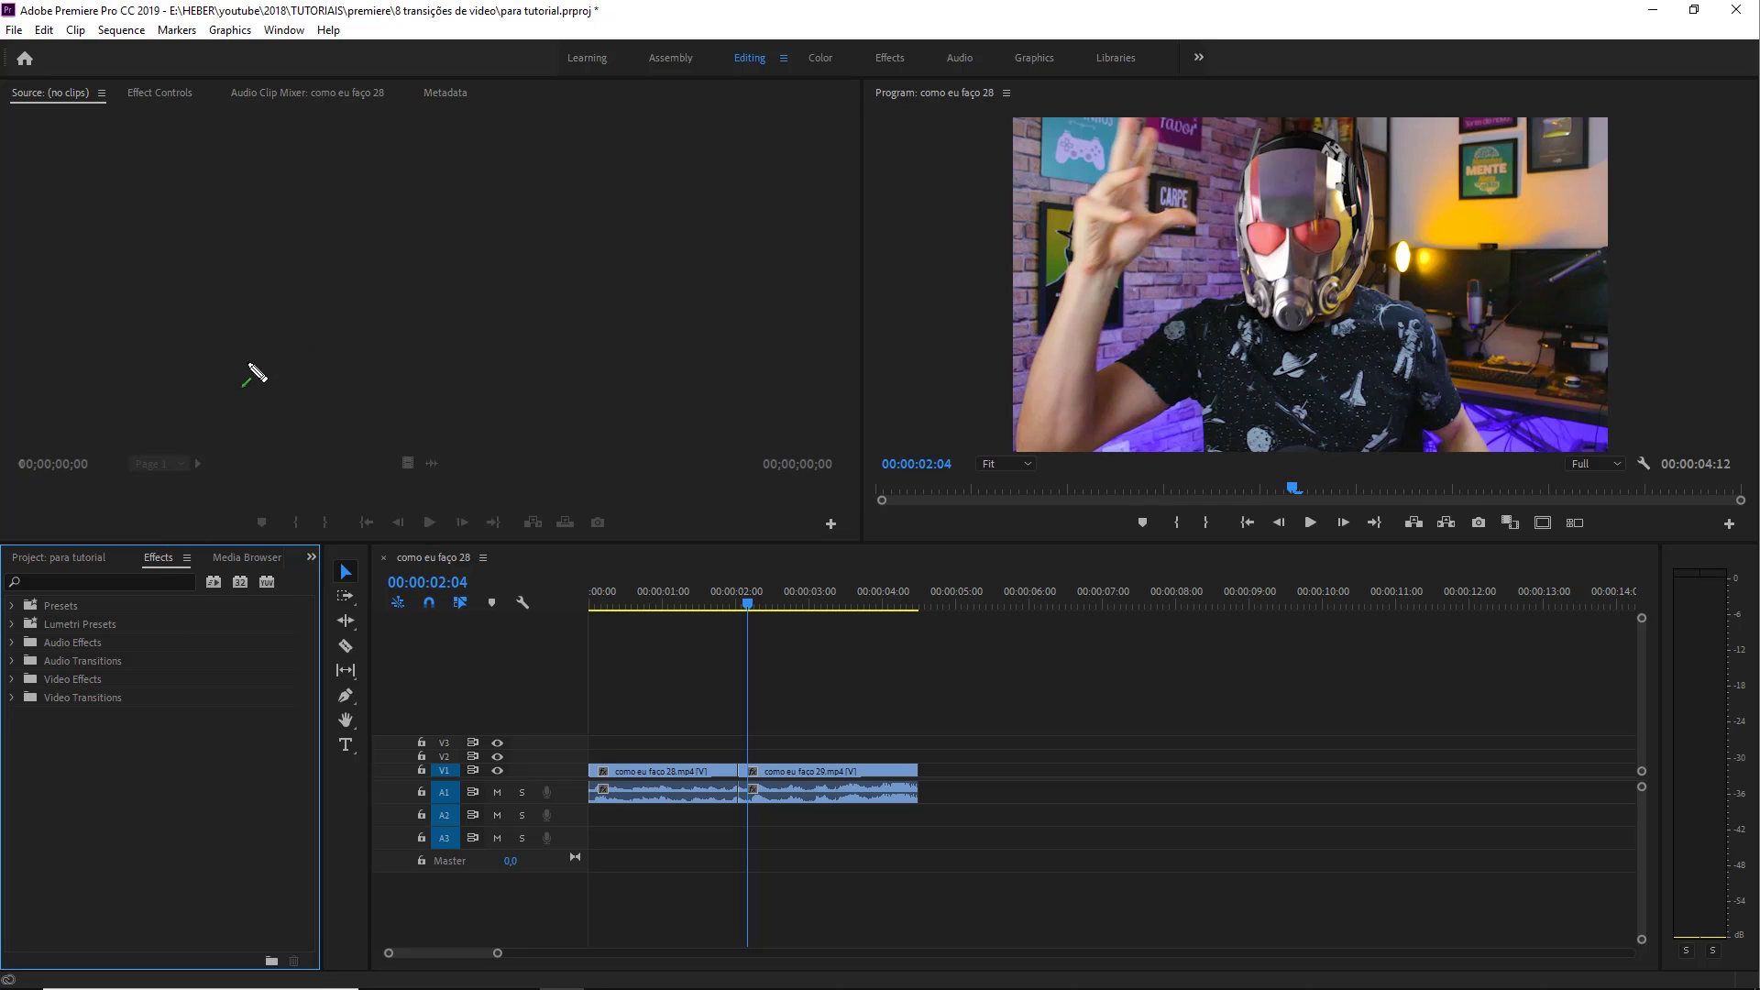
click(285, 30)
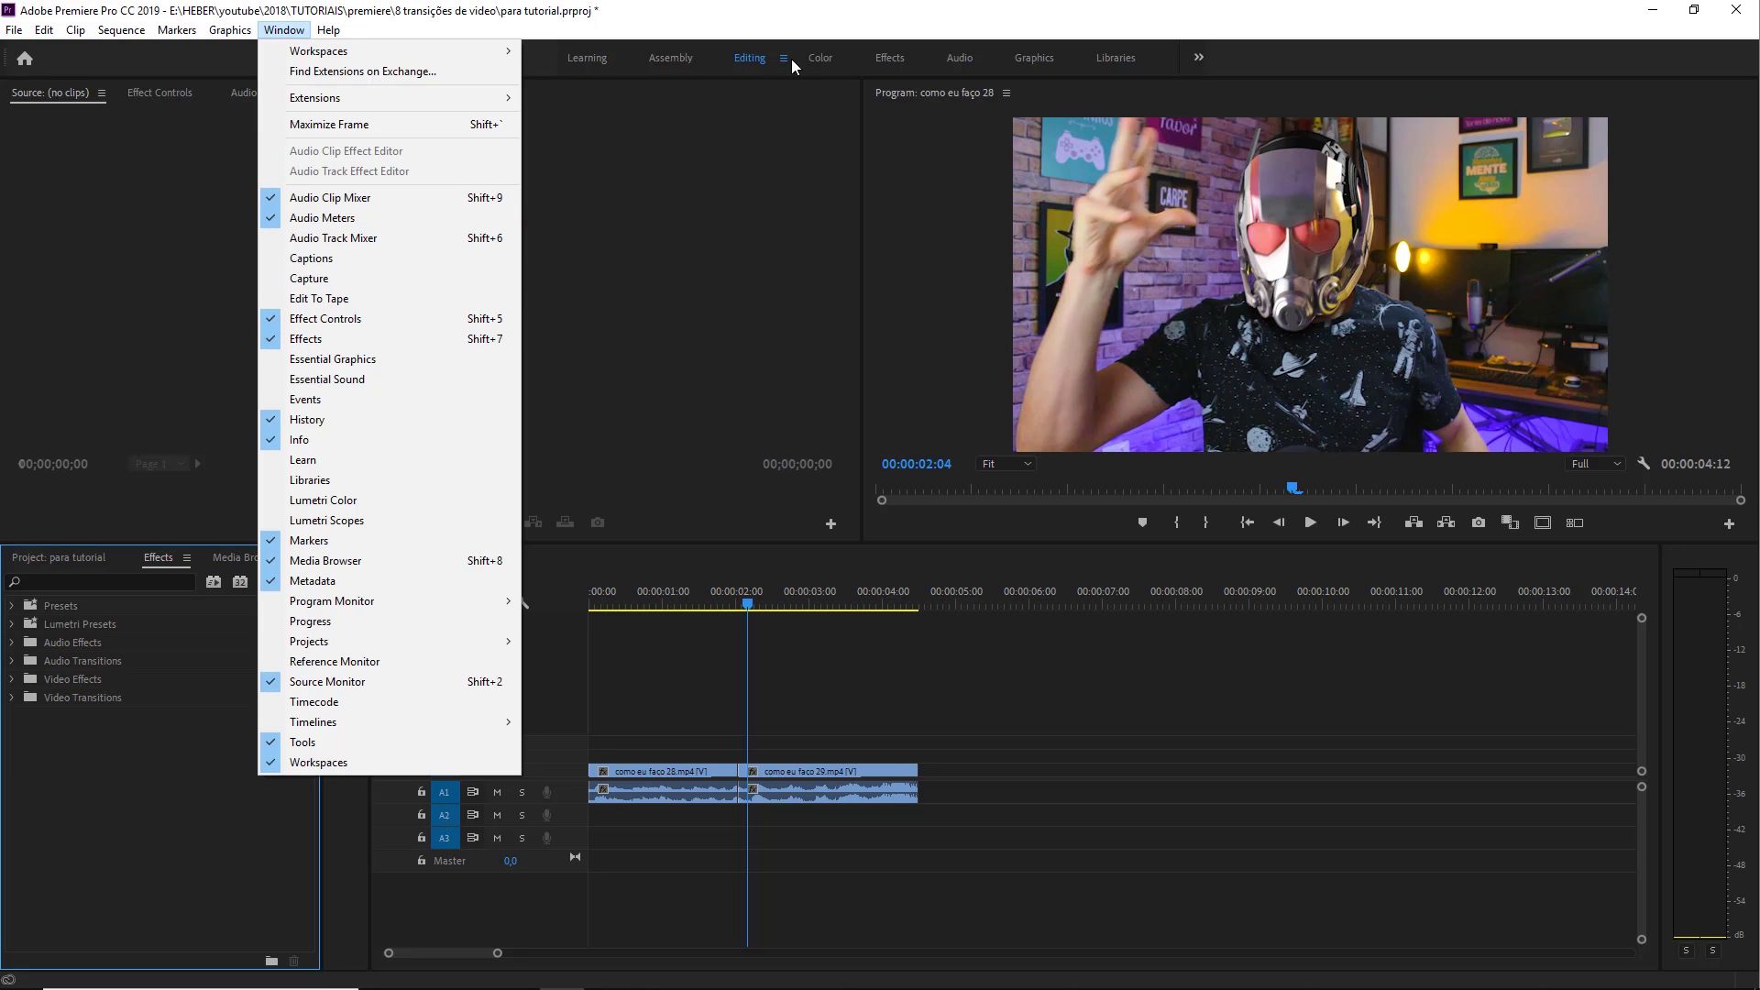
click(884, 57)
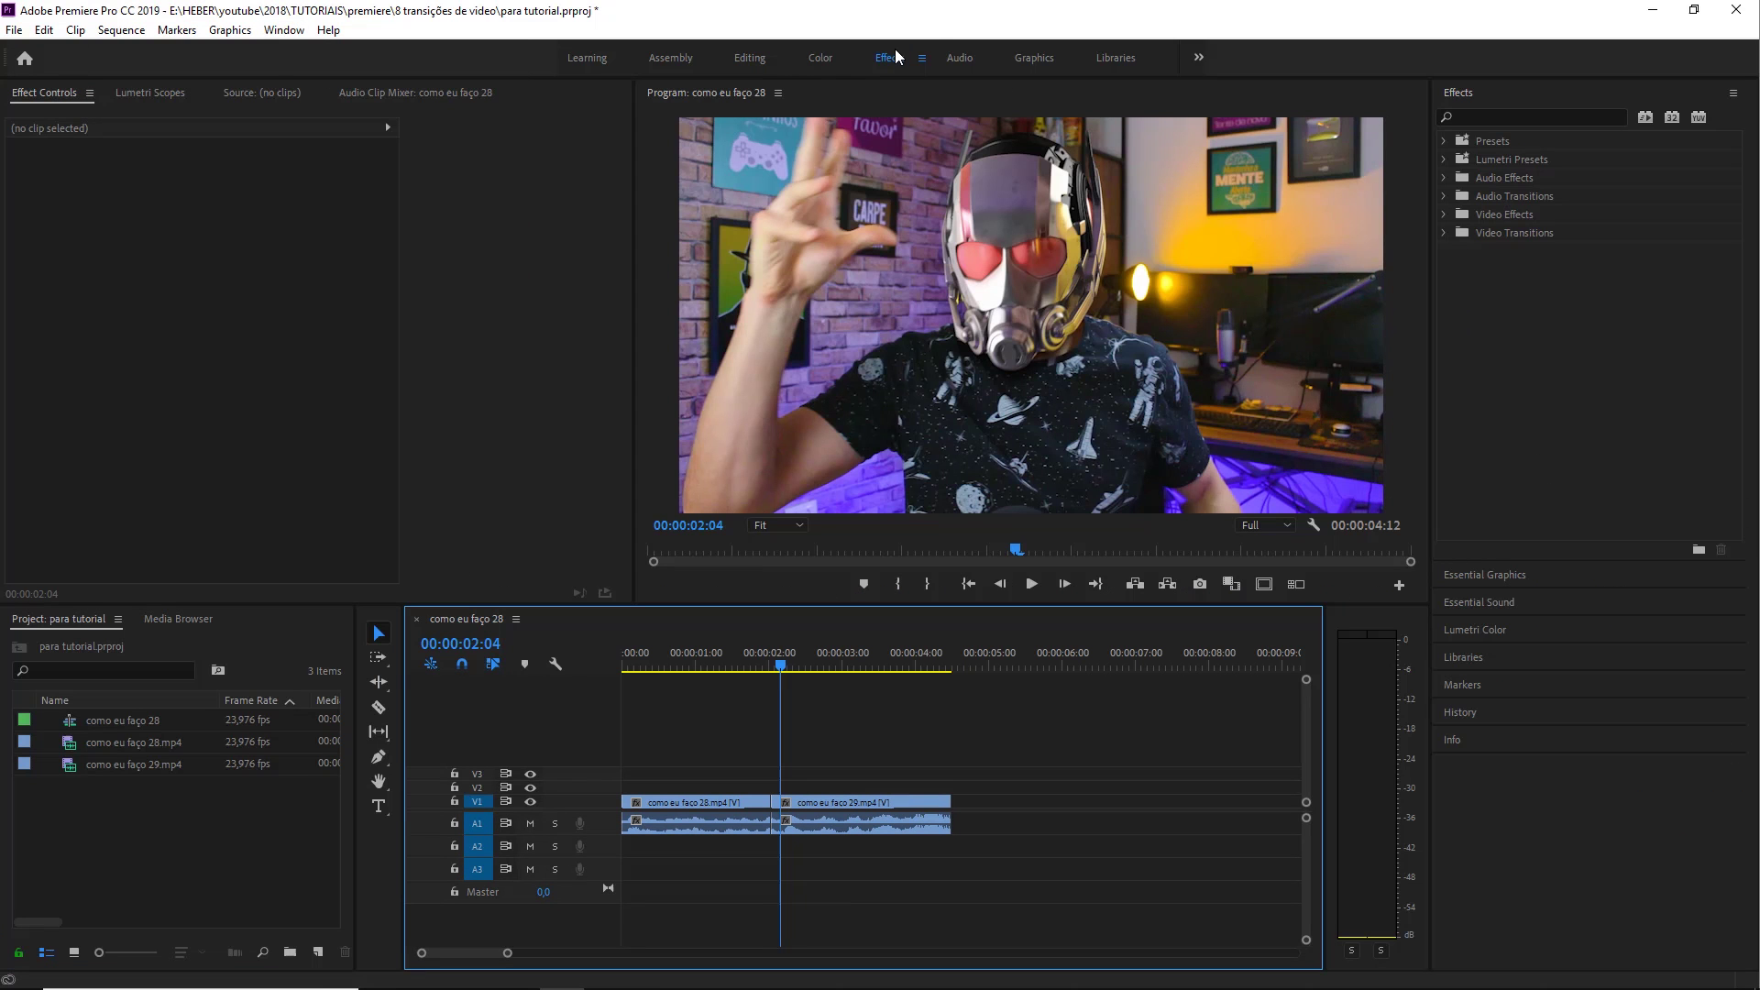
- Expand the Video Transitions folder and make the effects list taller
click(1494, 207)
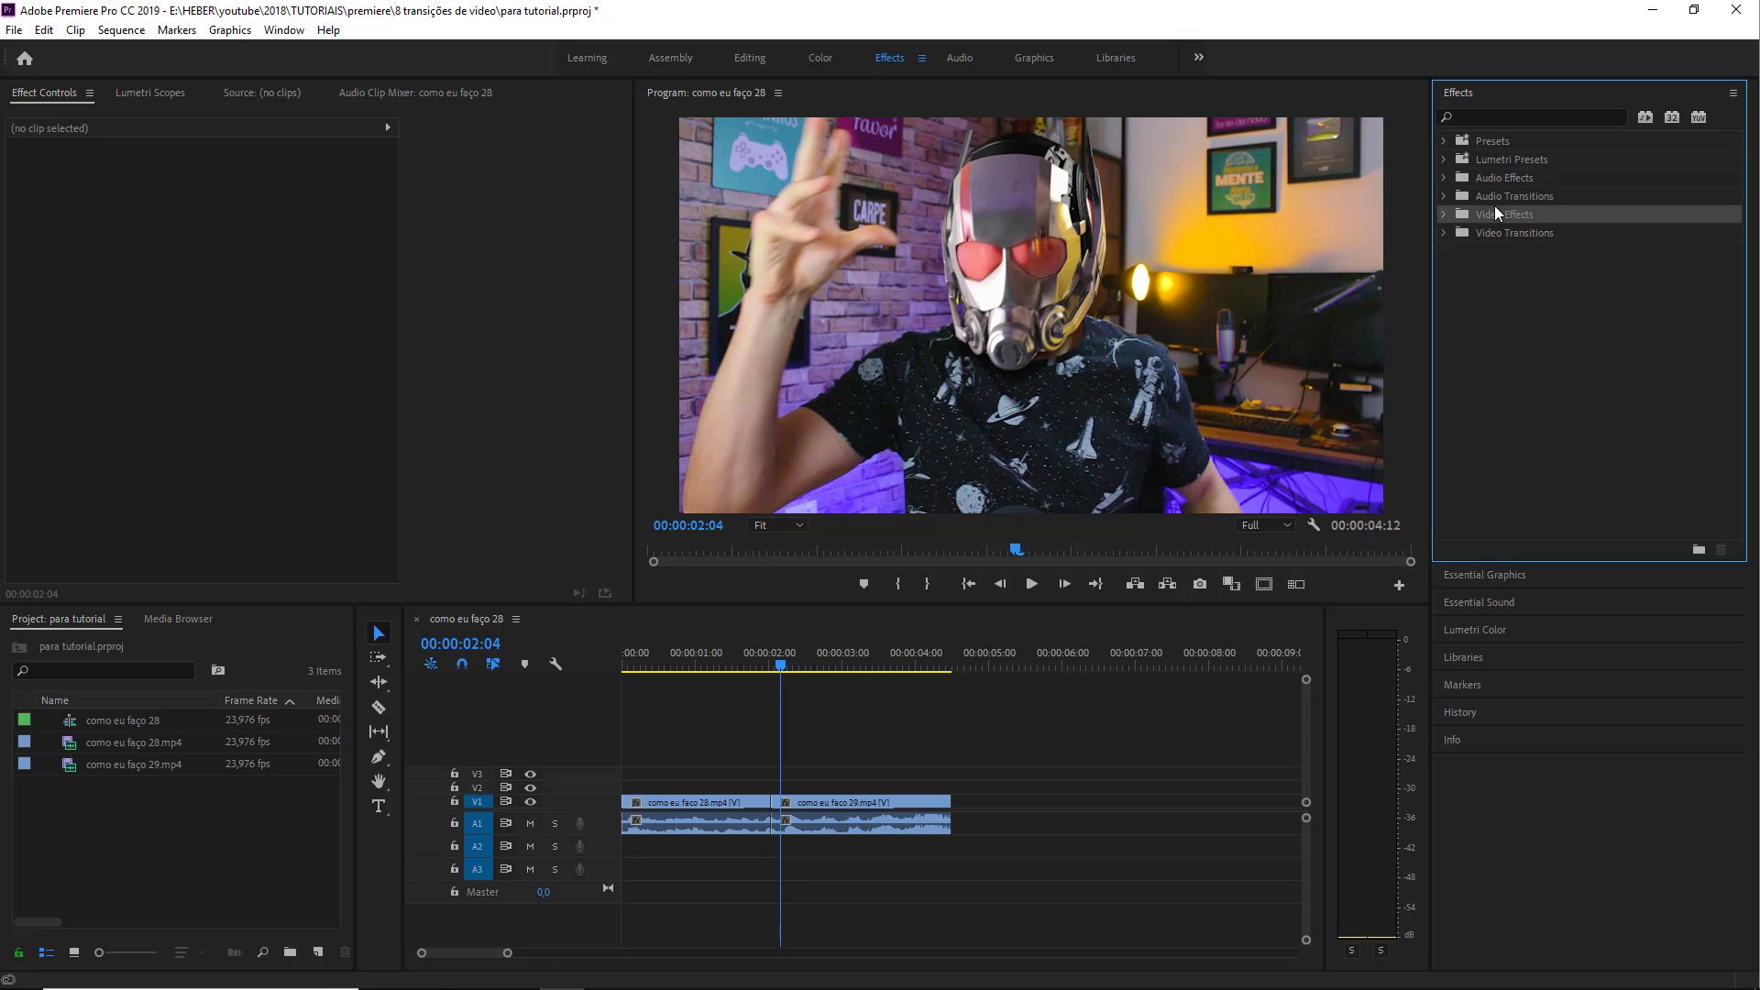
click(1443, 234)
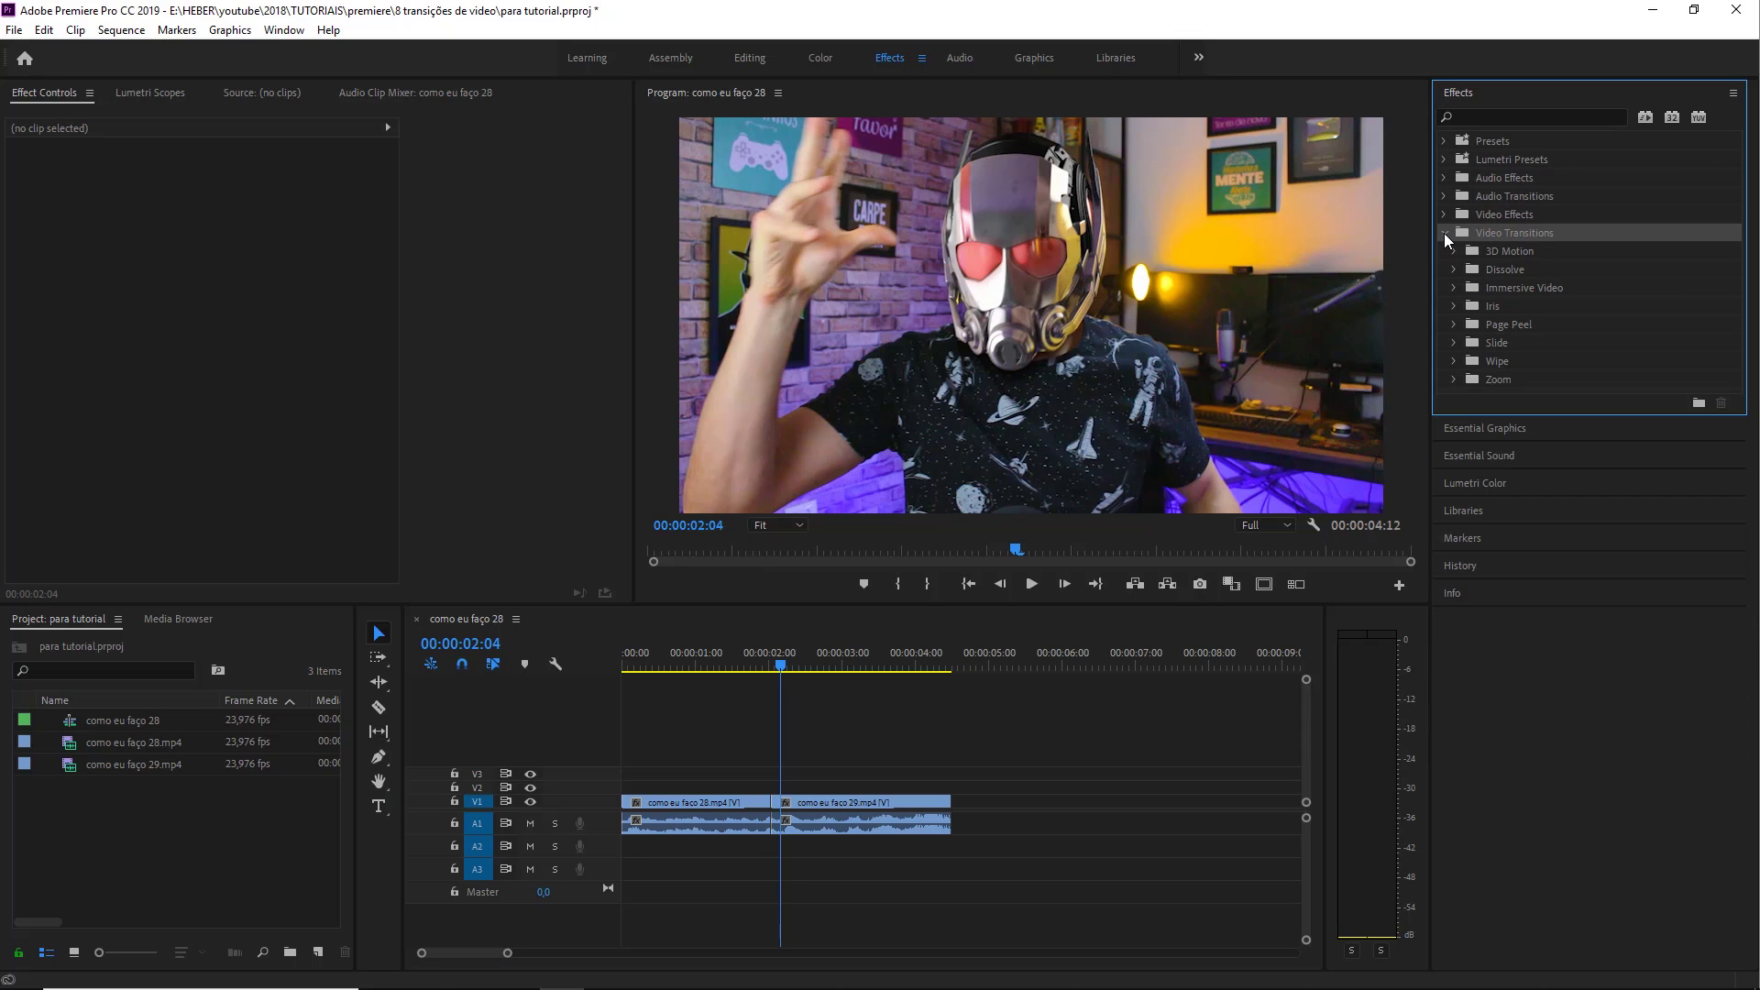
drag(1538, 414, 1539, 537)
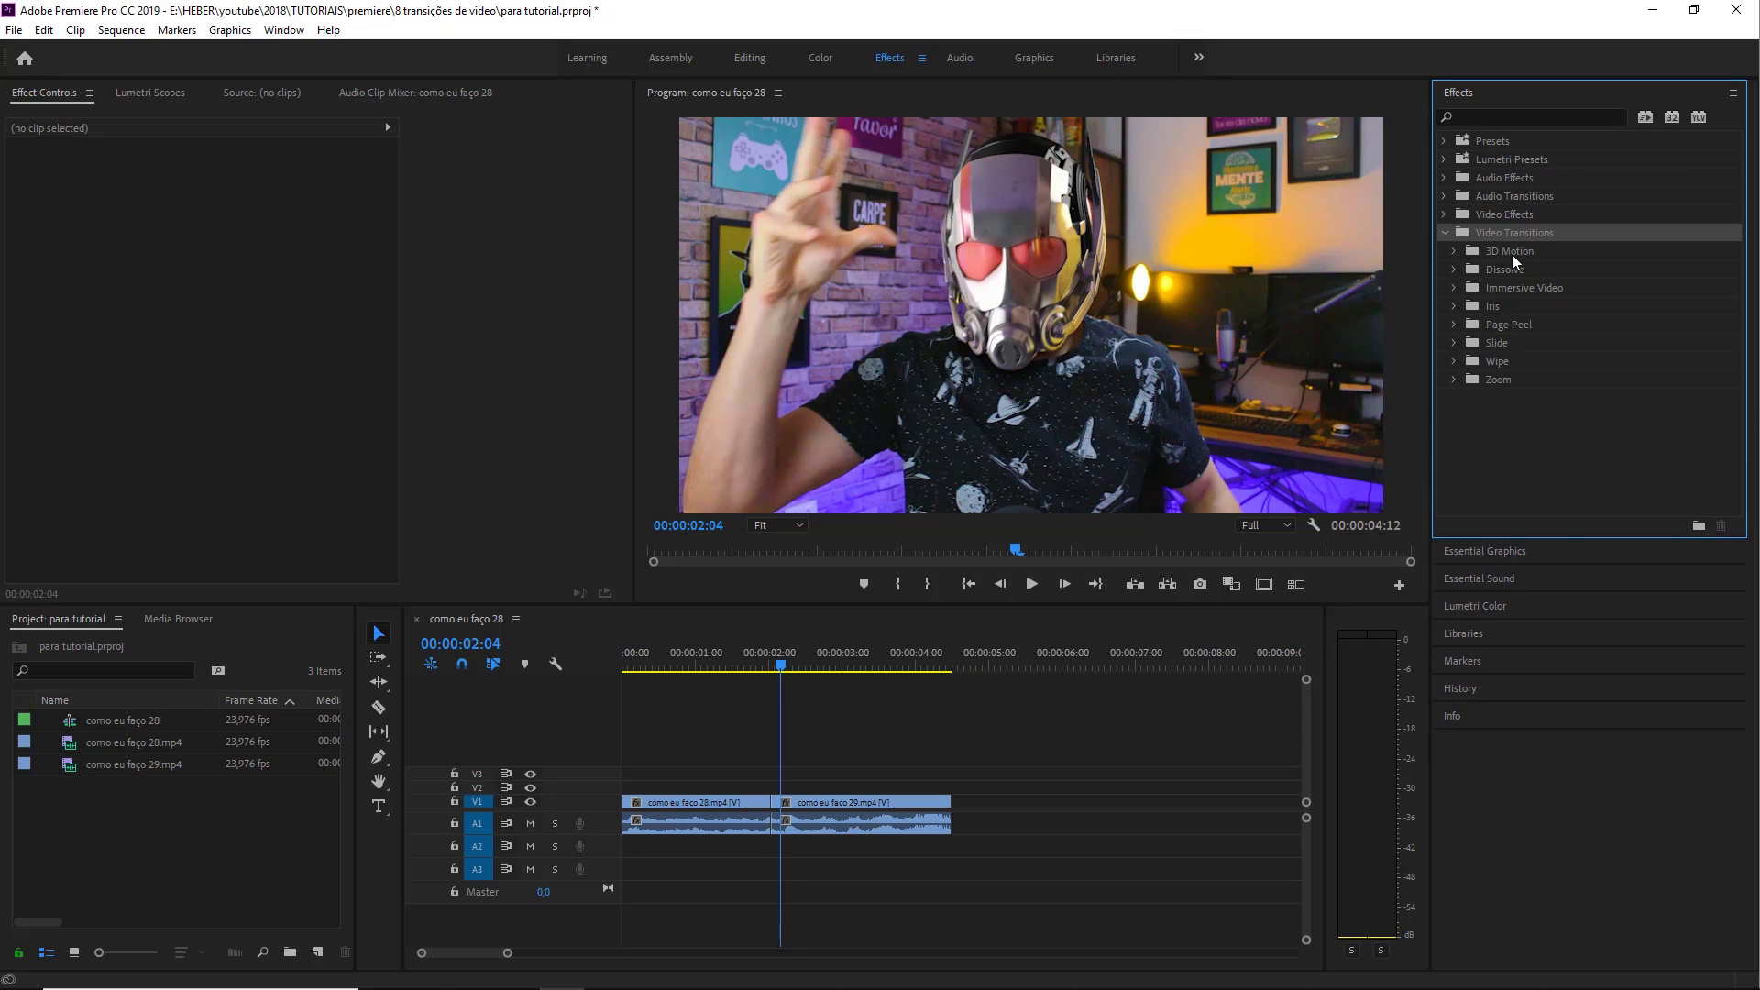
click(1495, 310)
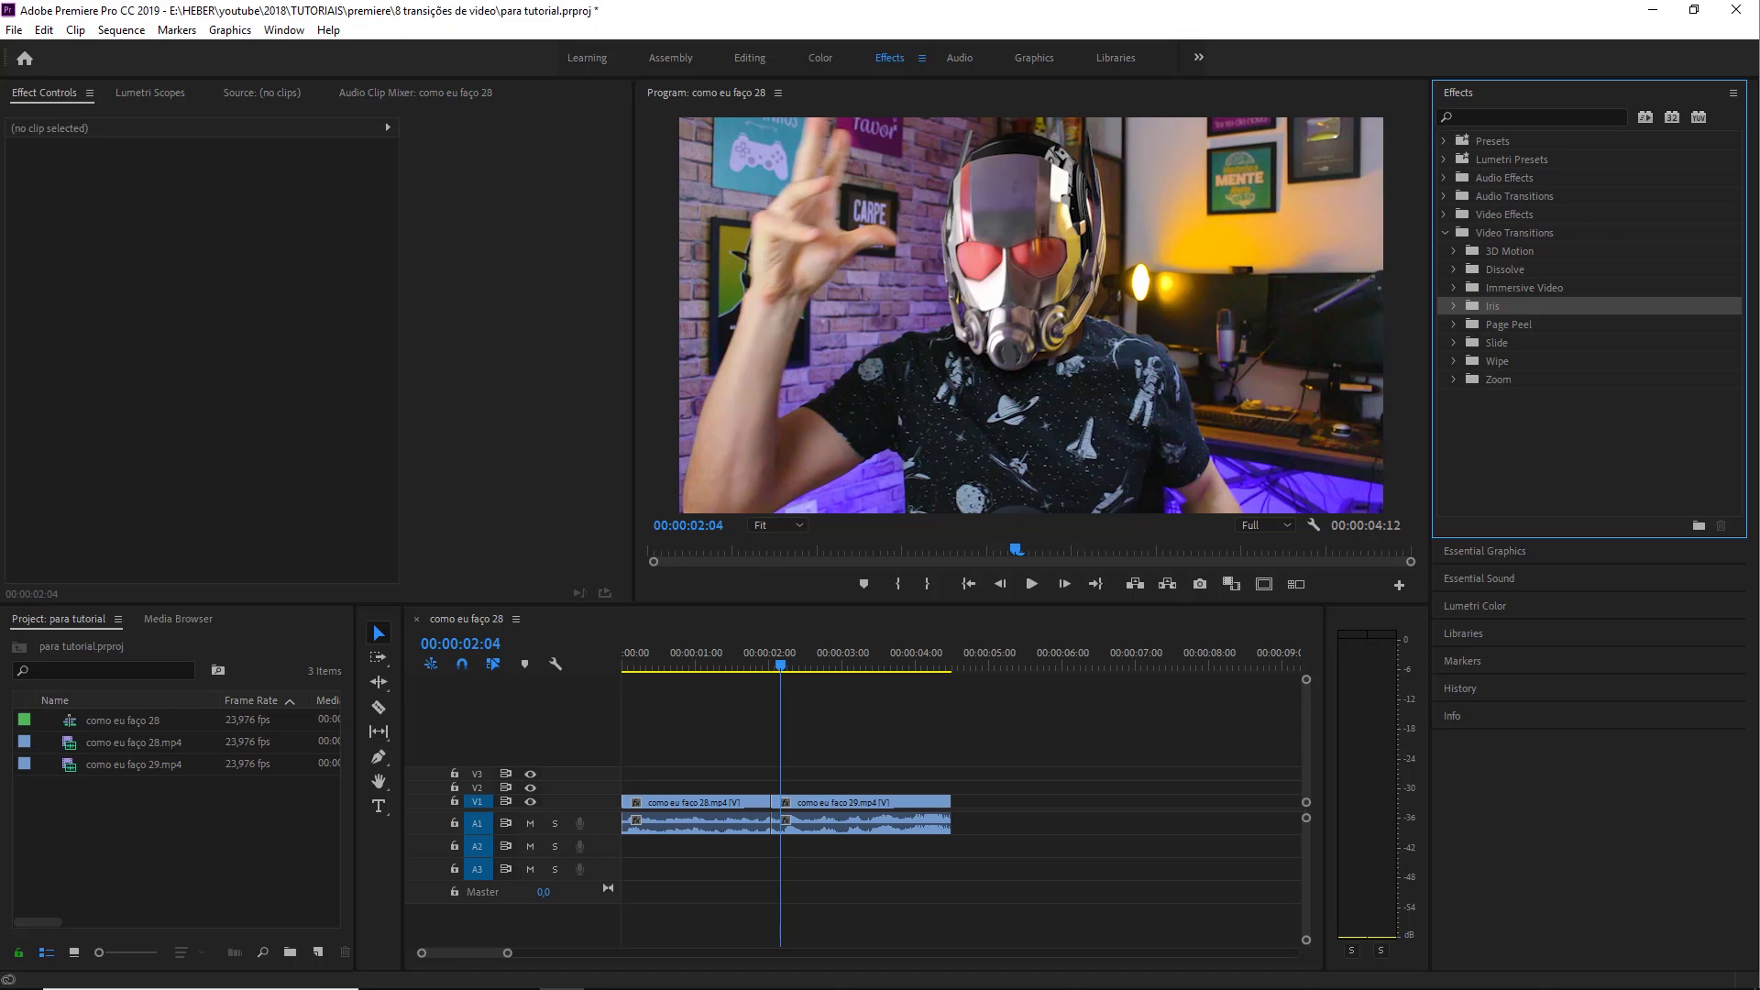
- Point out the 3D Motion folder and expand the Slide transitions folder
click(1493, 251)
click(1467, 342)
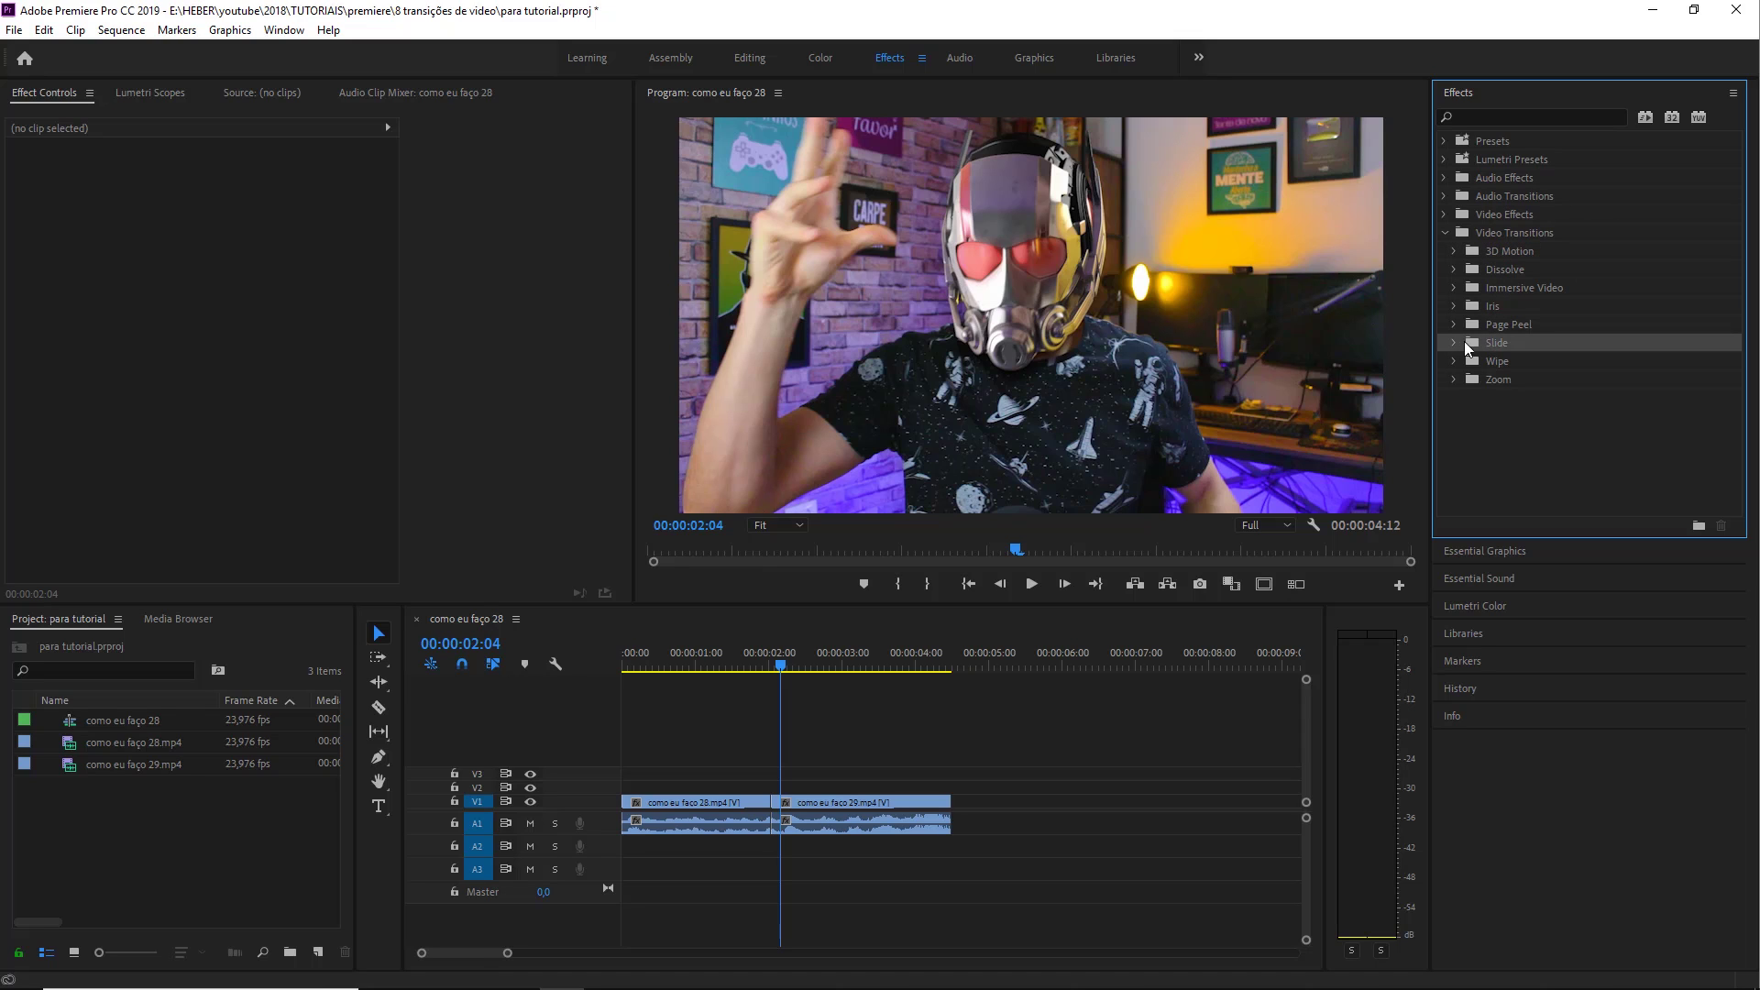
click(1455, 342)
click(1454, 342)
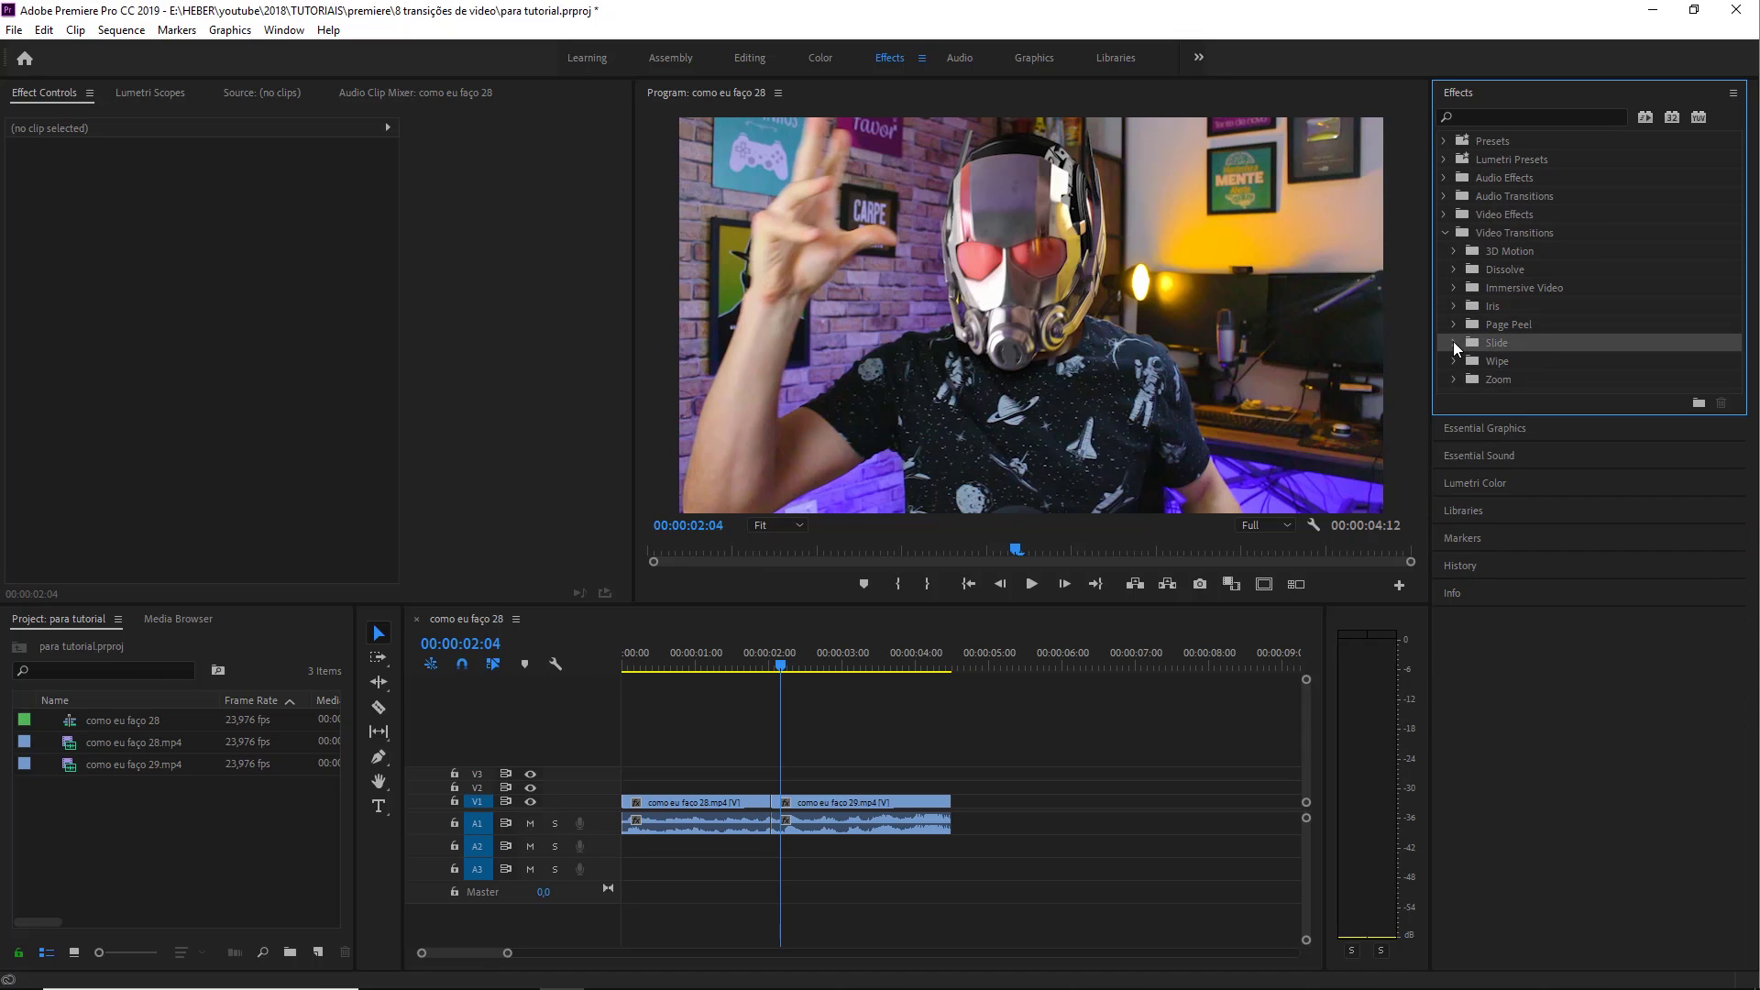
click(1454, 342)
click(1454, 345)
click(1460, 341)
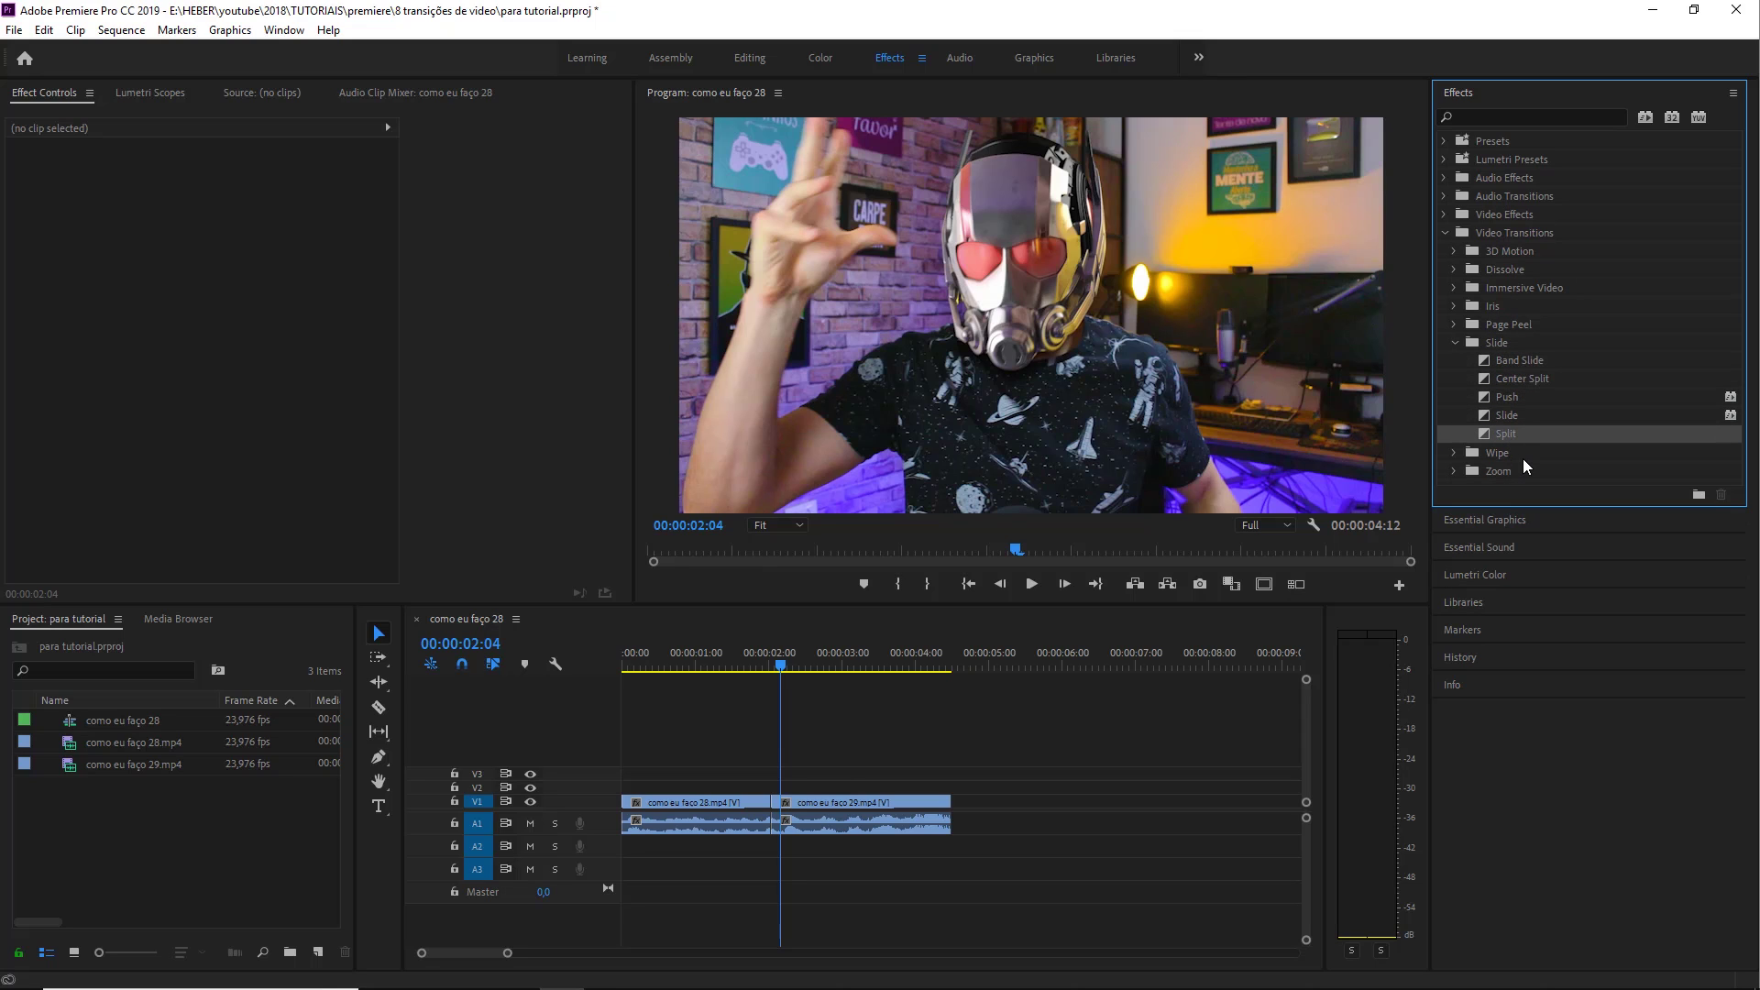
- Select Band Slide, Center Split, Push and finally the Slide transition in turn
drag(1481, 440, 1432, 439)
drag(1236, 484, 1485, 364)
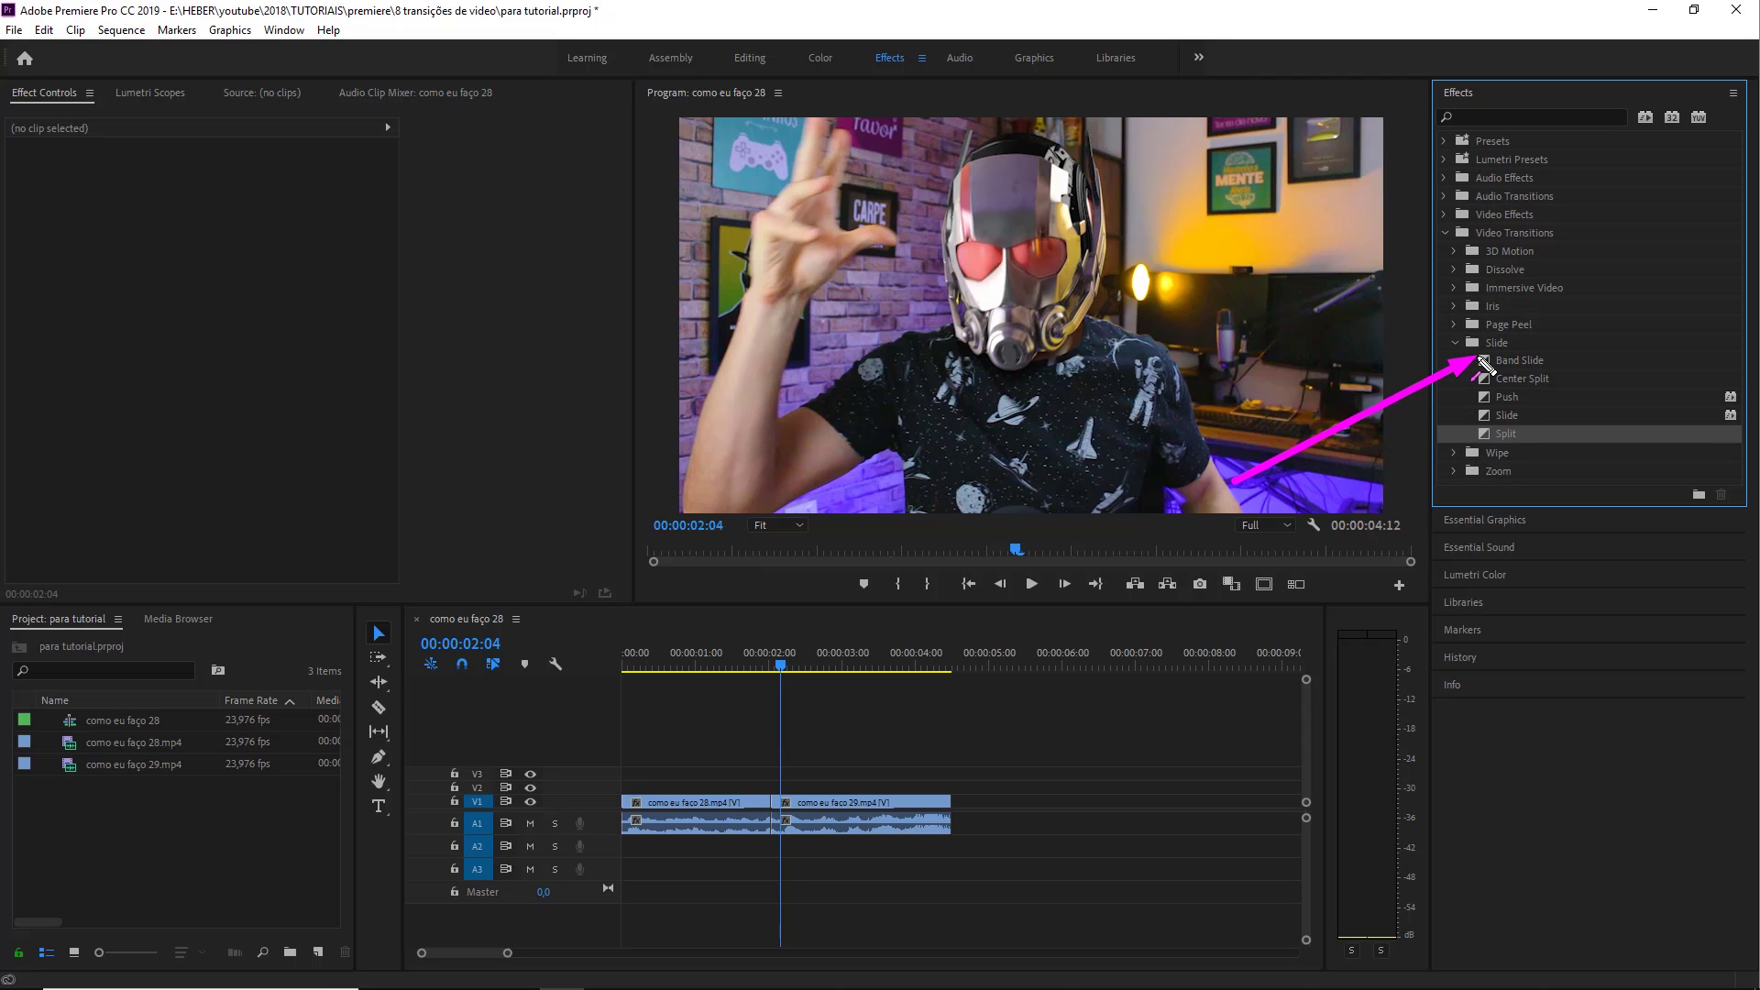
drag(1631, 486, 1497, 371)
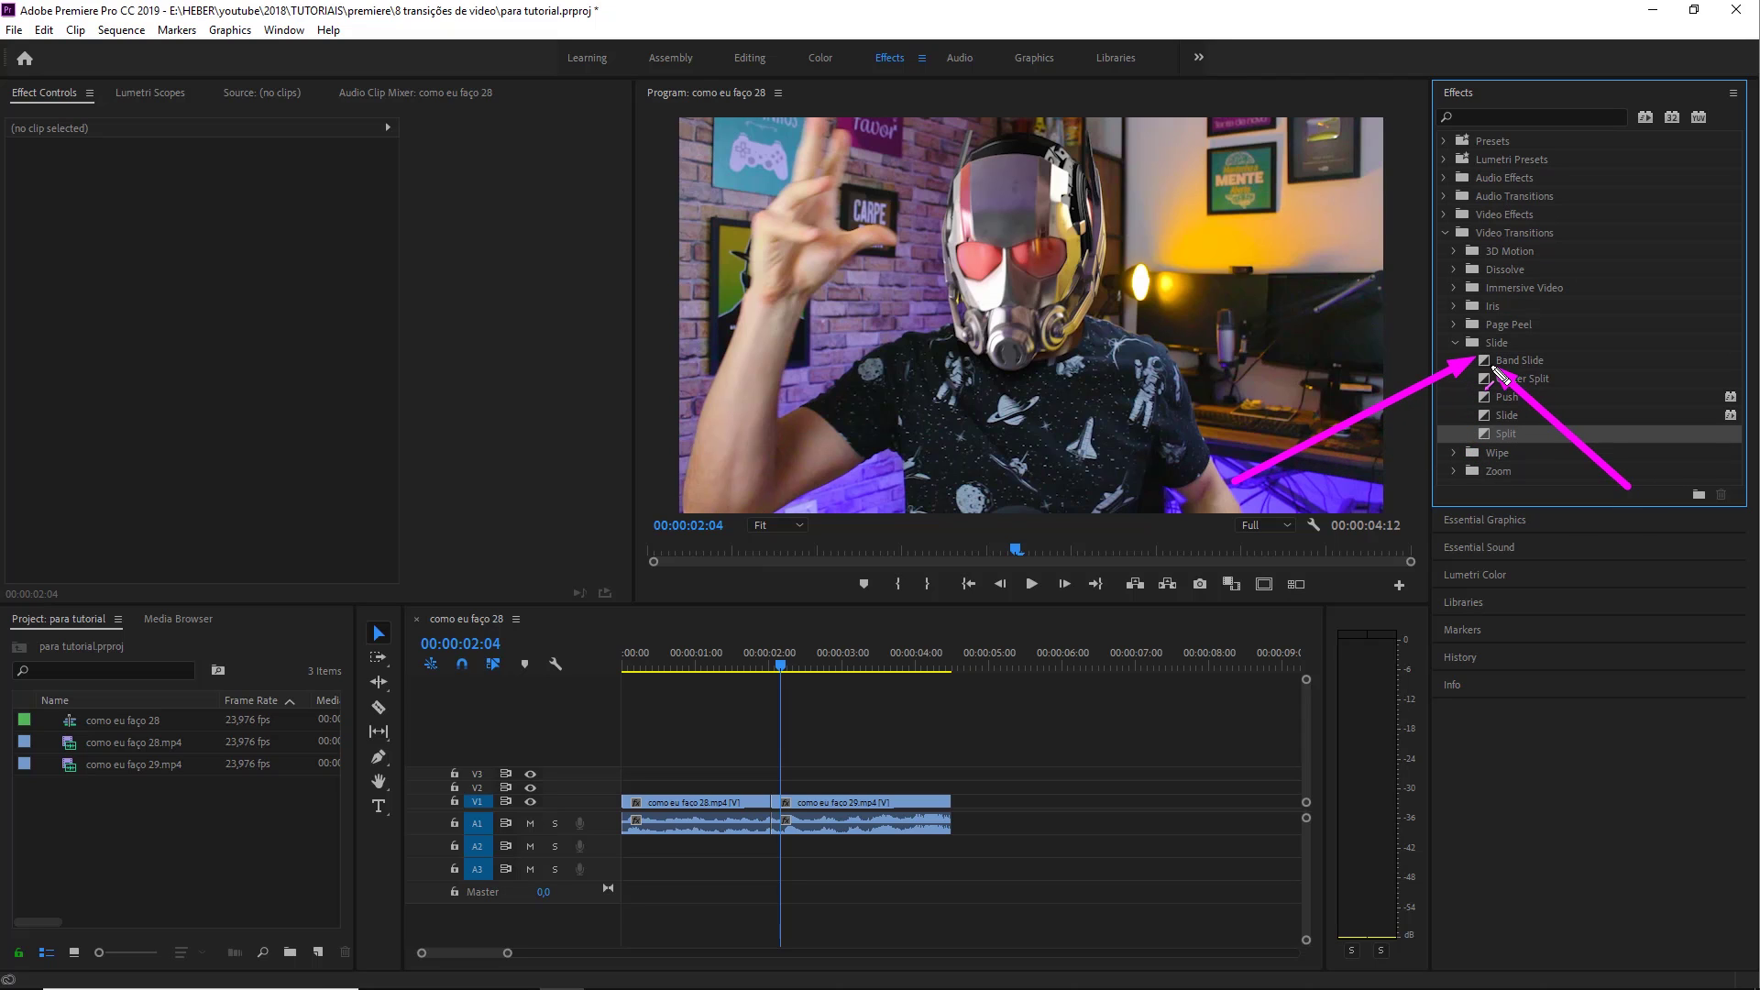
key(e)
drag(1585, 234, 1439, 437)
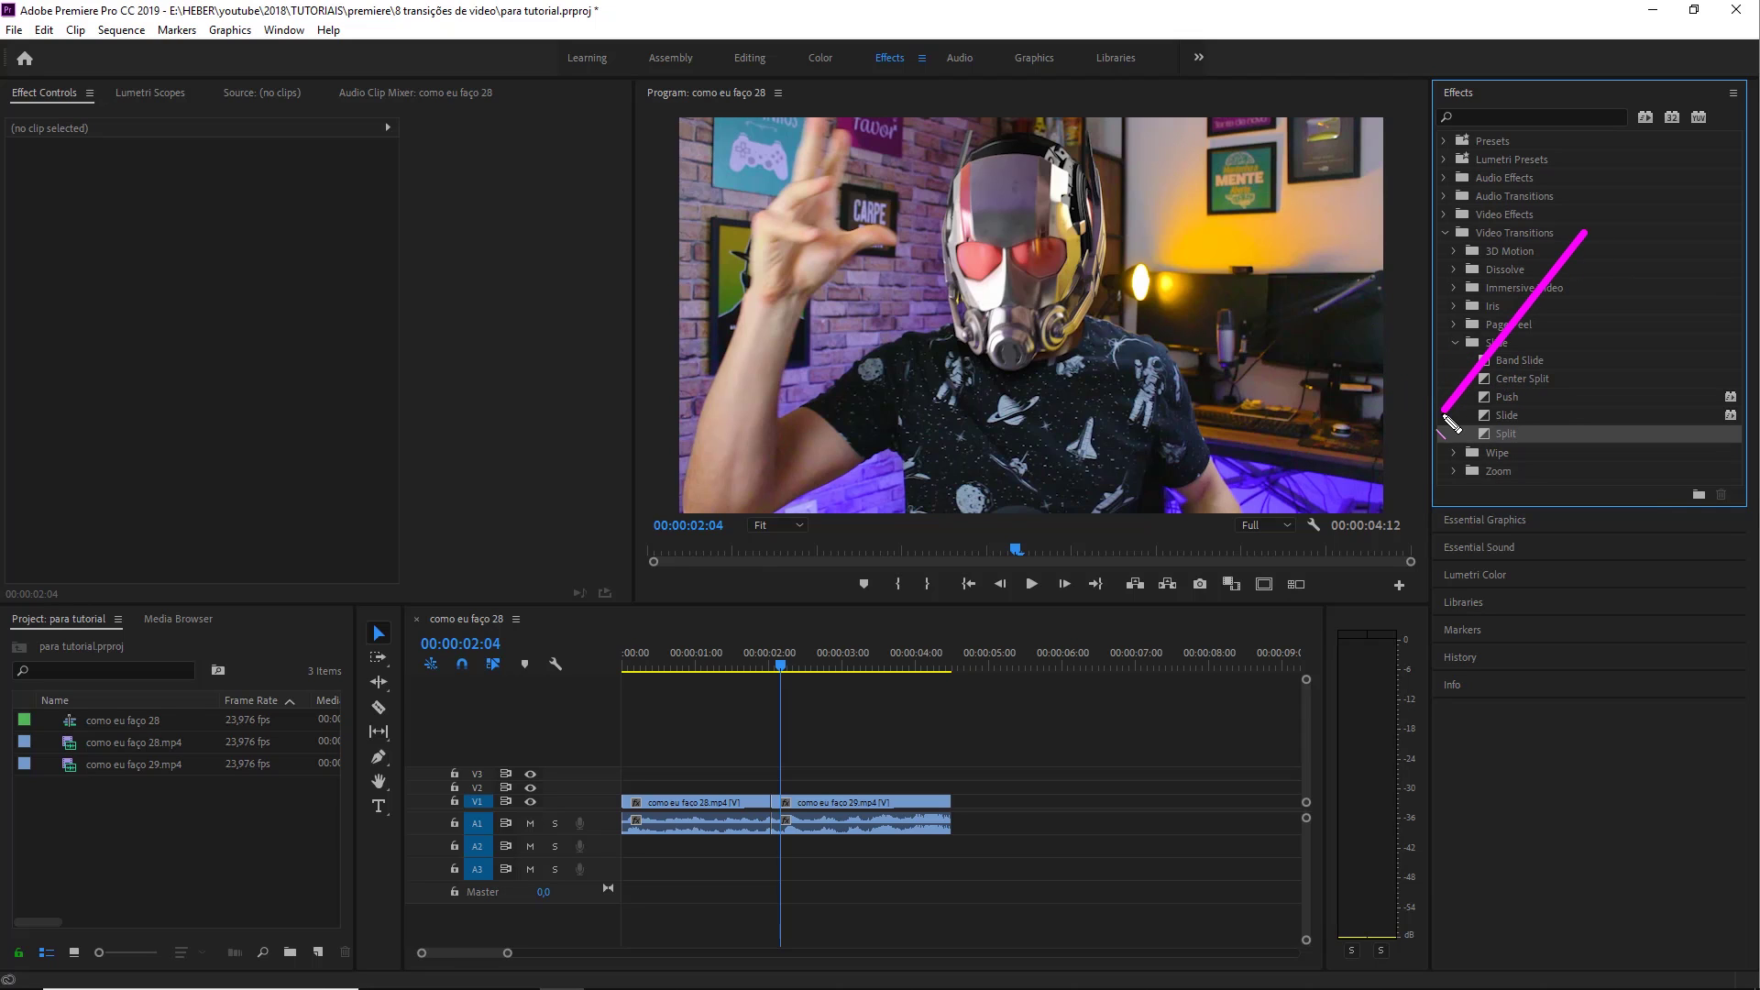
key(Escape)
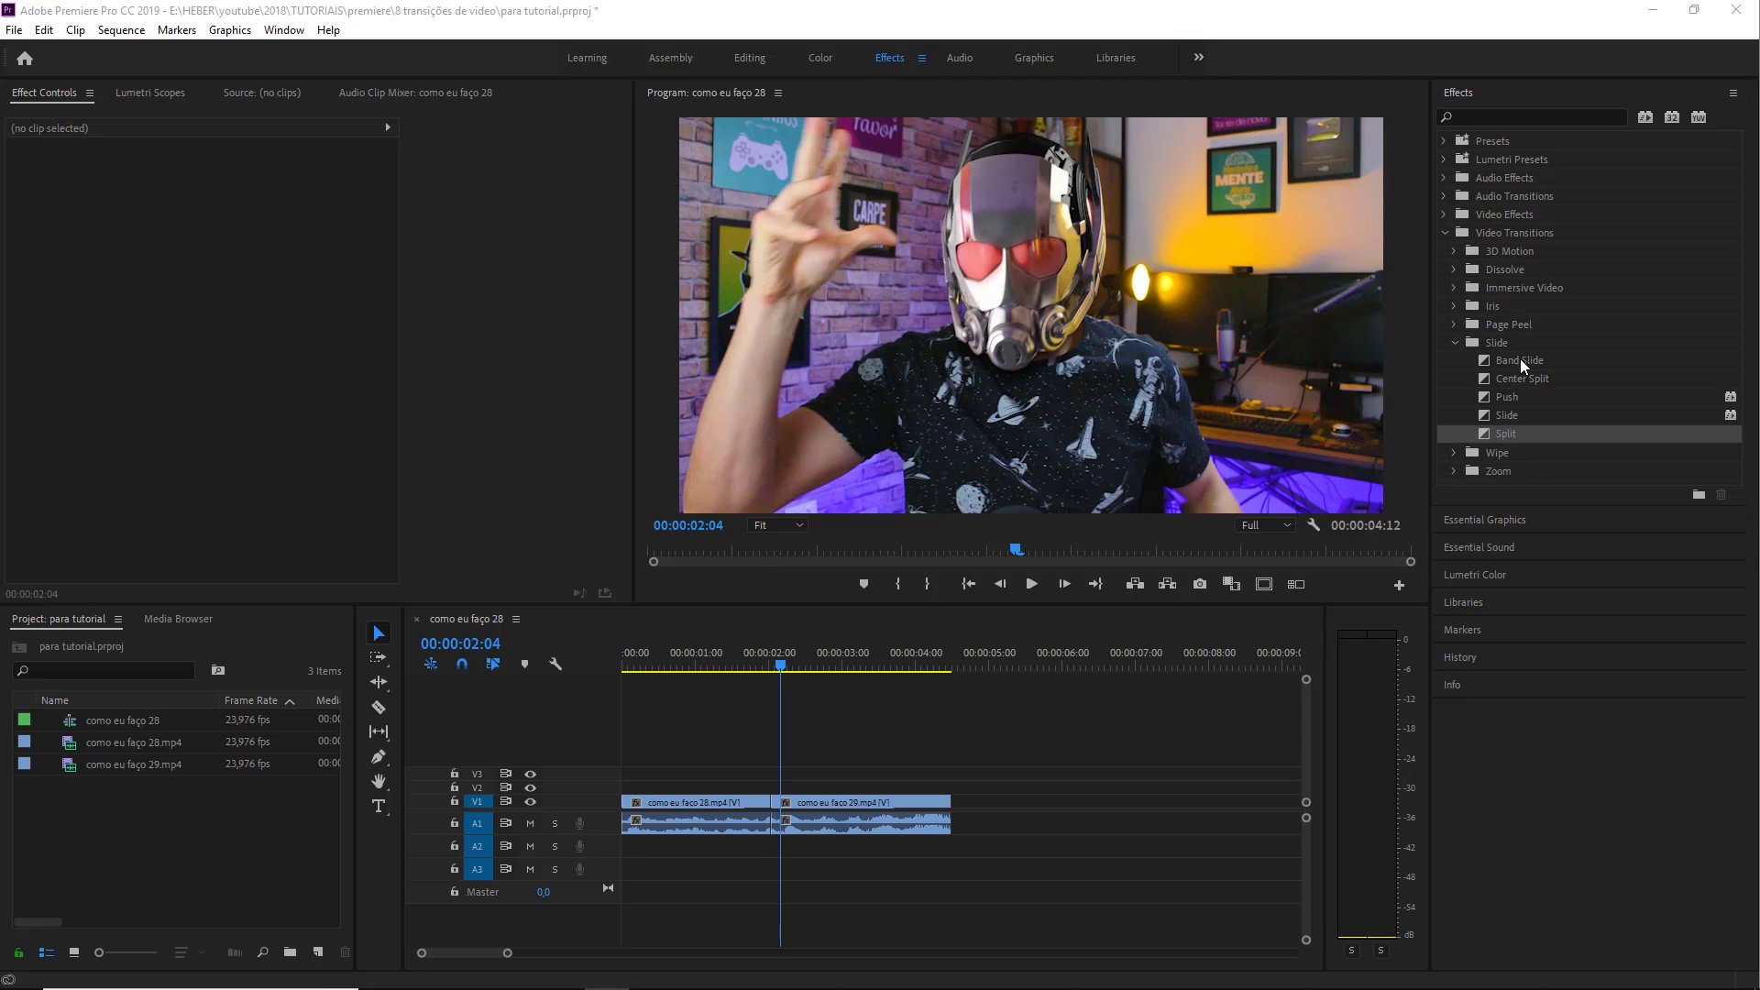
click(1496, 362)
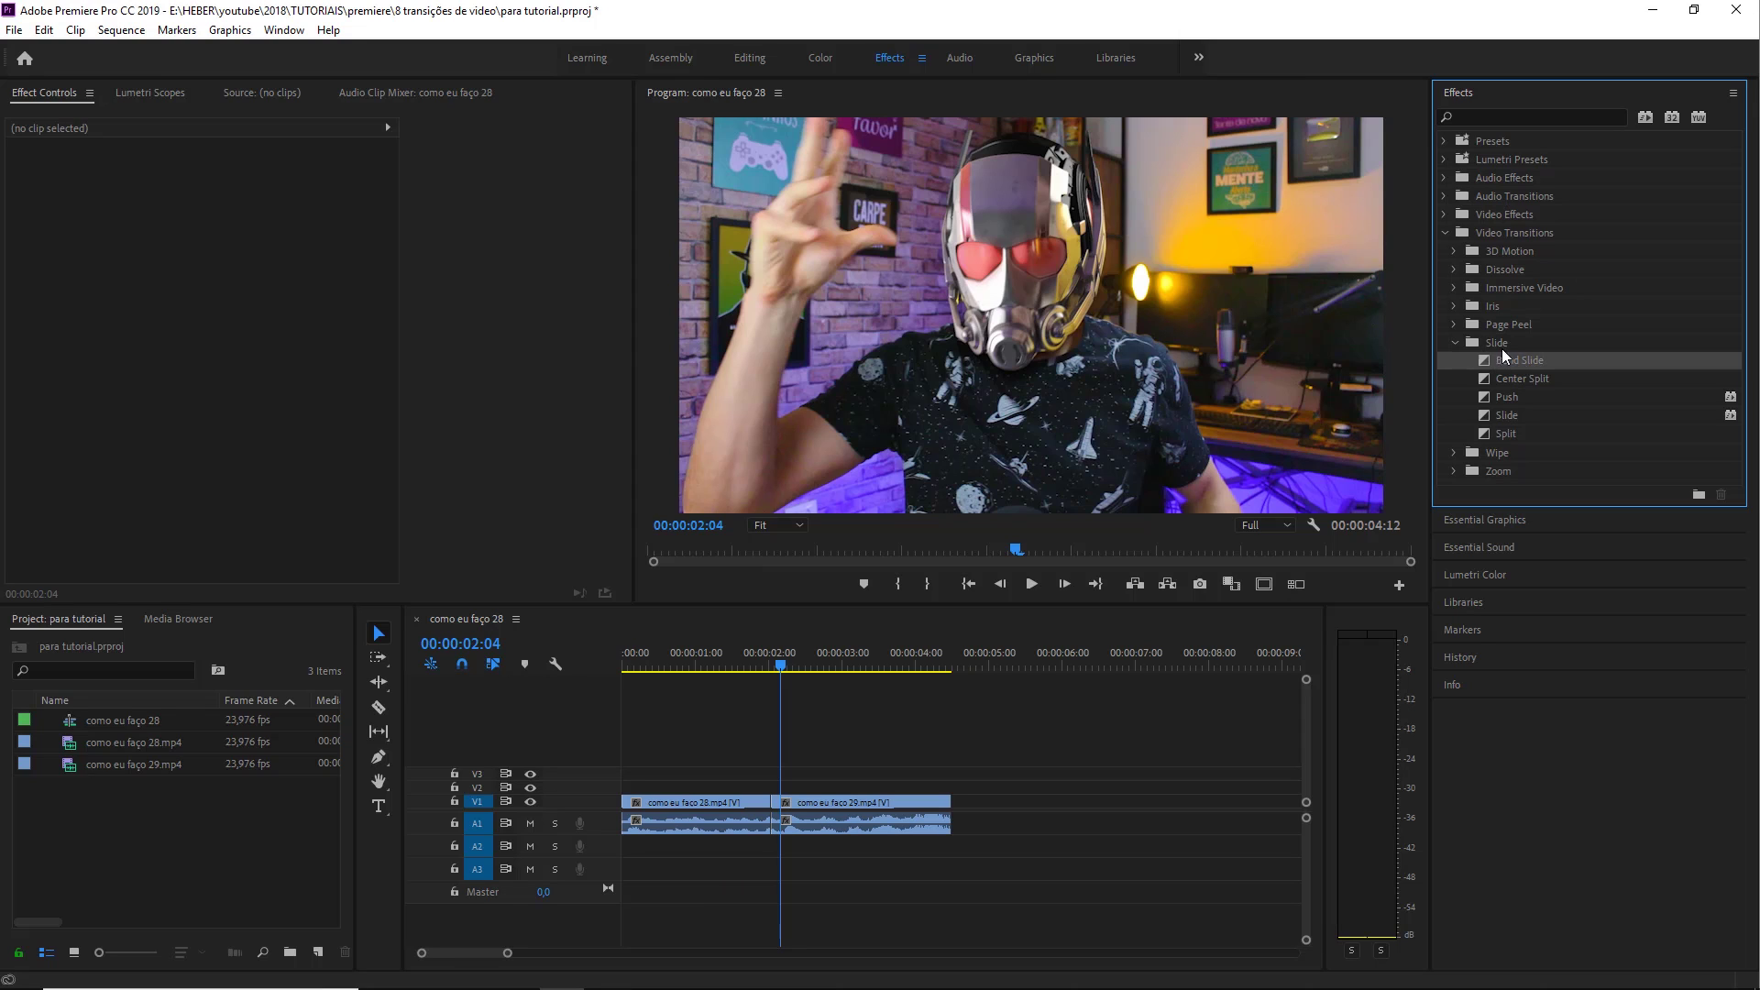
click(1521, 379)
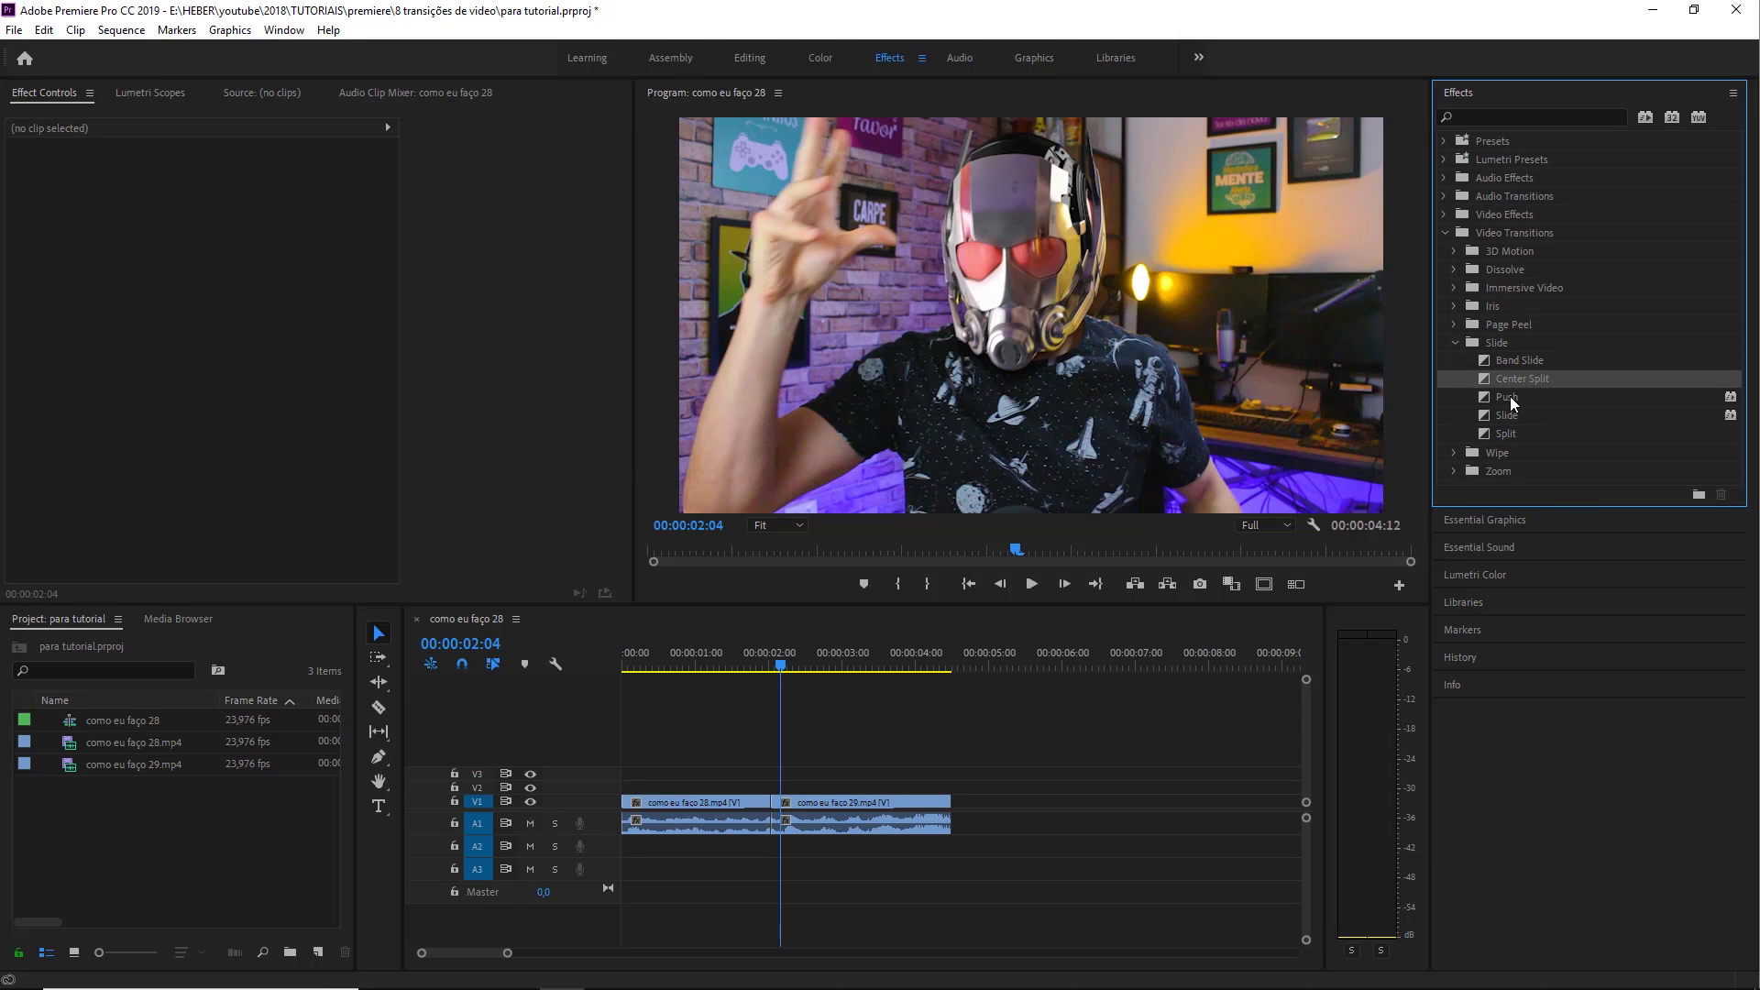
click(1510, 396)
click(1505, 413)
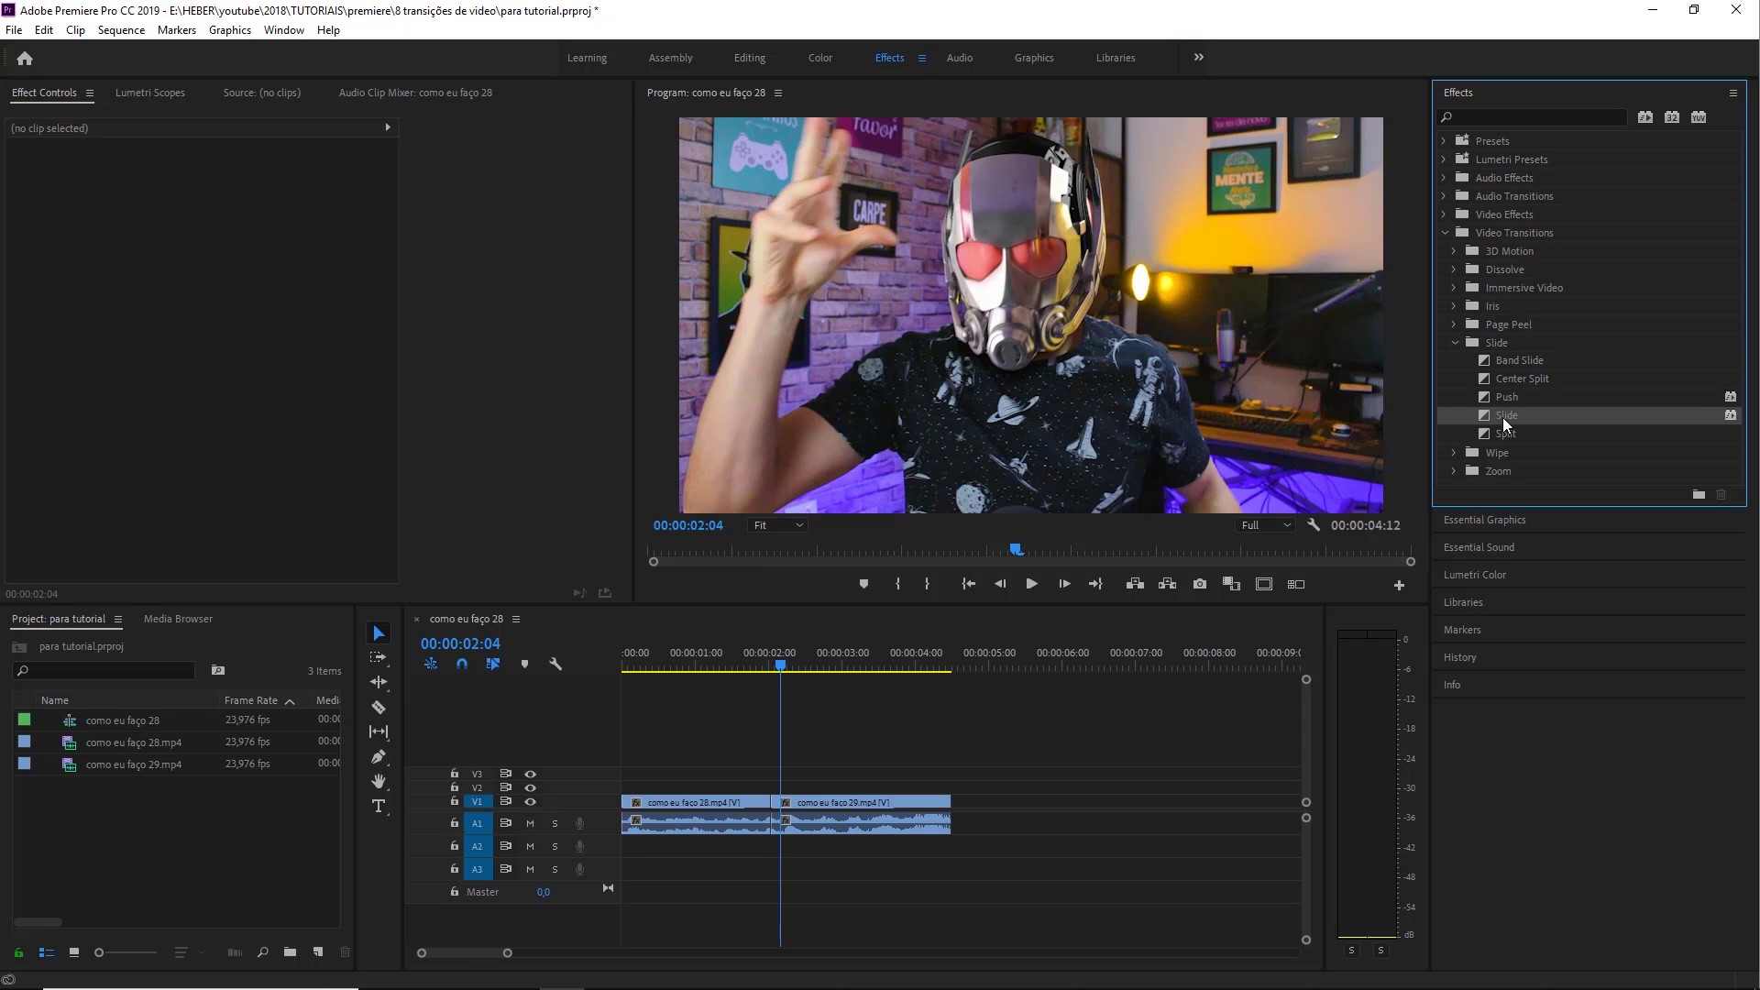
- Drop the Slide transition onto the cut between the two clips on V1
drag(1504, 418, 951, 610)
mouse_move(951, 609)
mouse_down()
mouse_move(957, 821)
mouse_move(622, 805)
mouse_up()
drag(622, 805, 782, 821)
drag(781, 822, 776, 815)
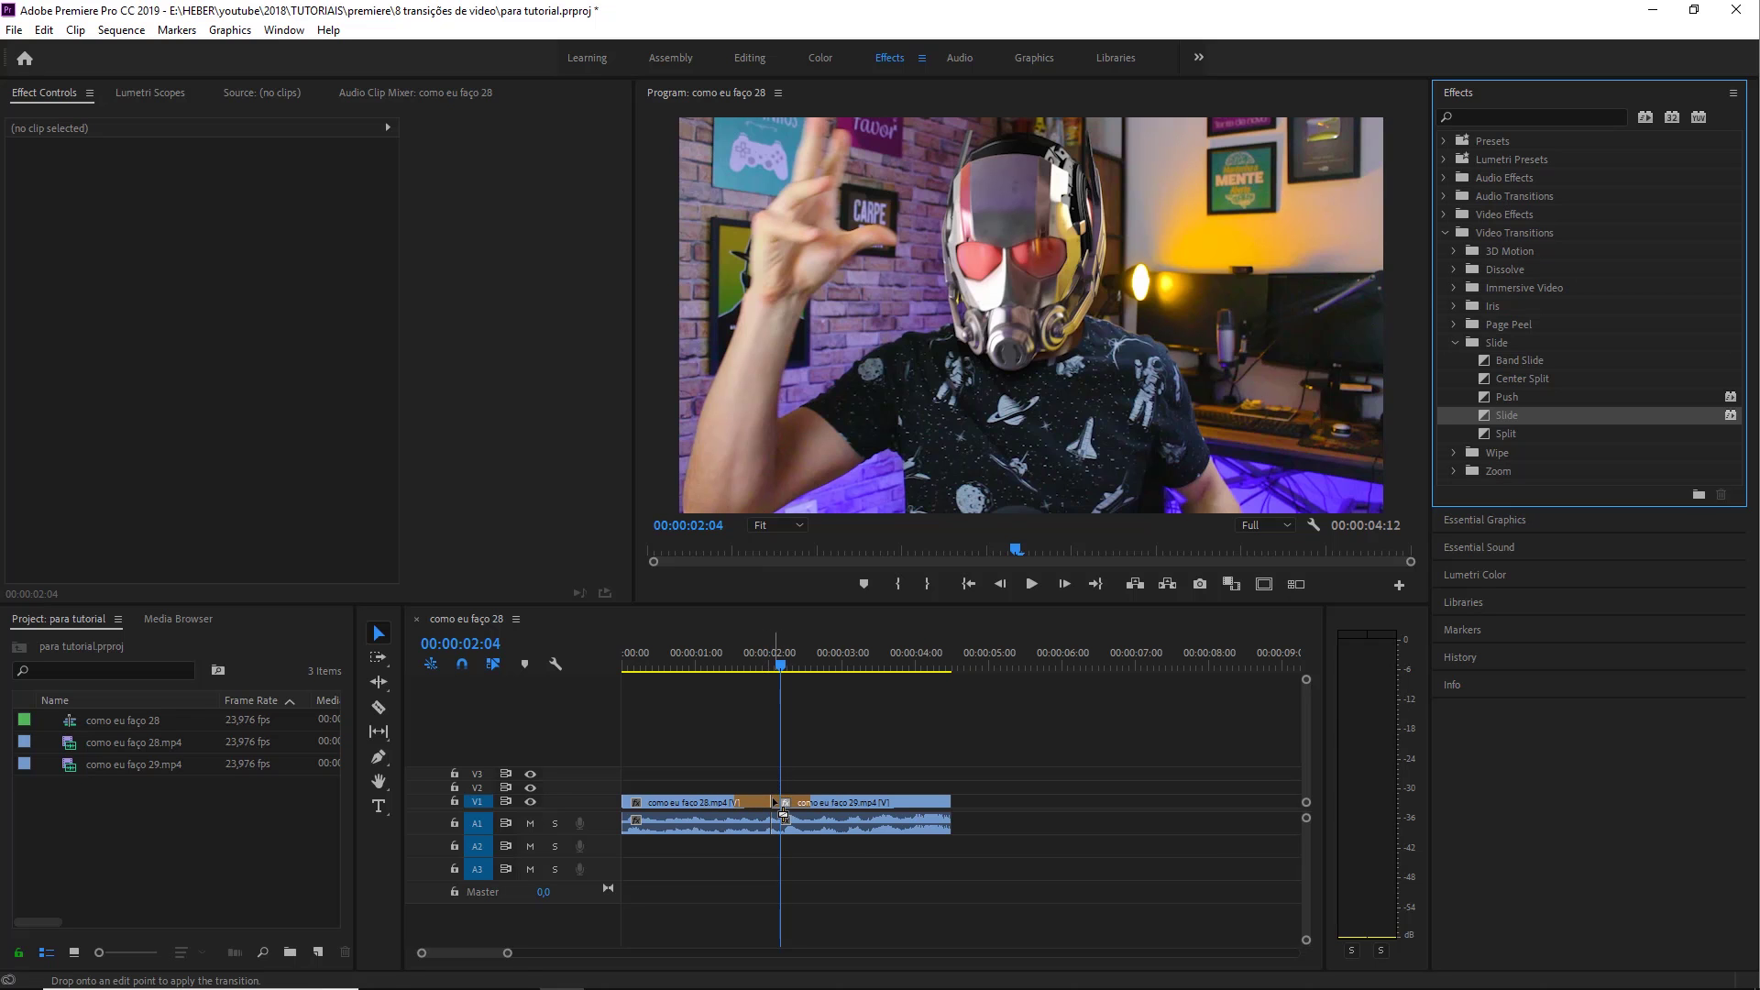
- Scrub the playhead back and forth through the Slide transition to review it
drag(775, 658, 798, 683)
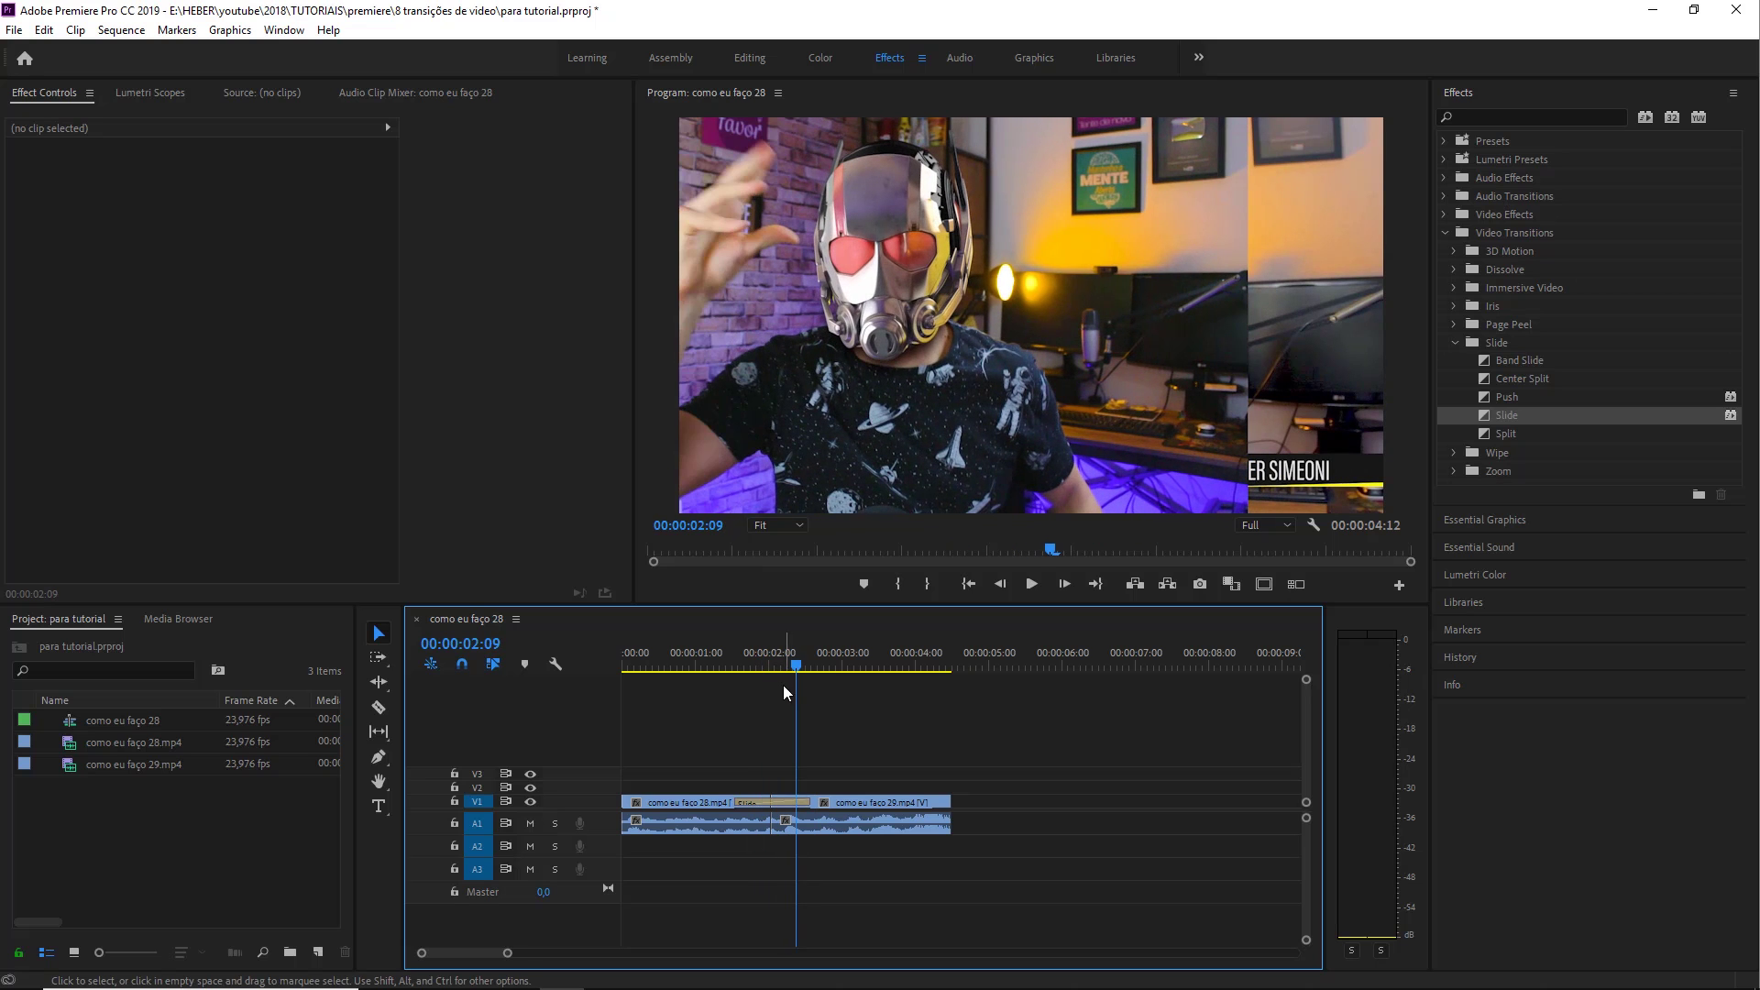
drag(752, 652, 818, 663)
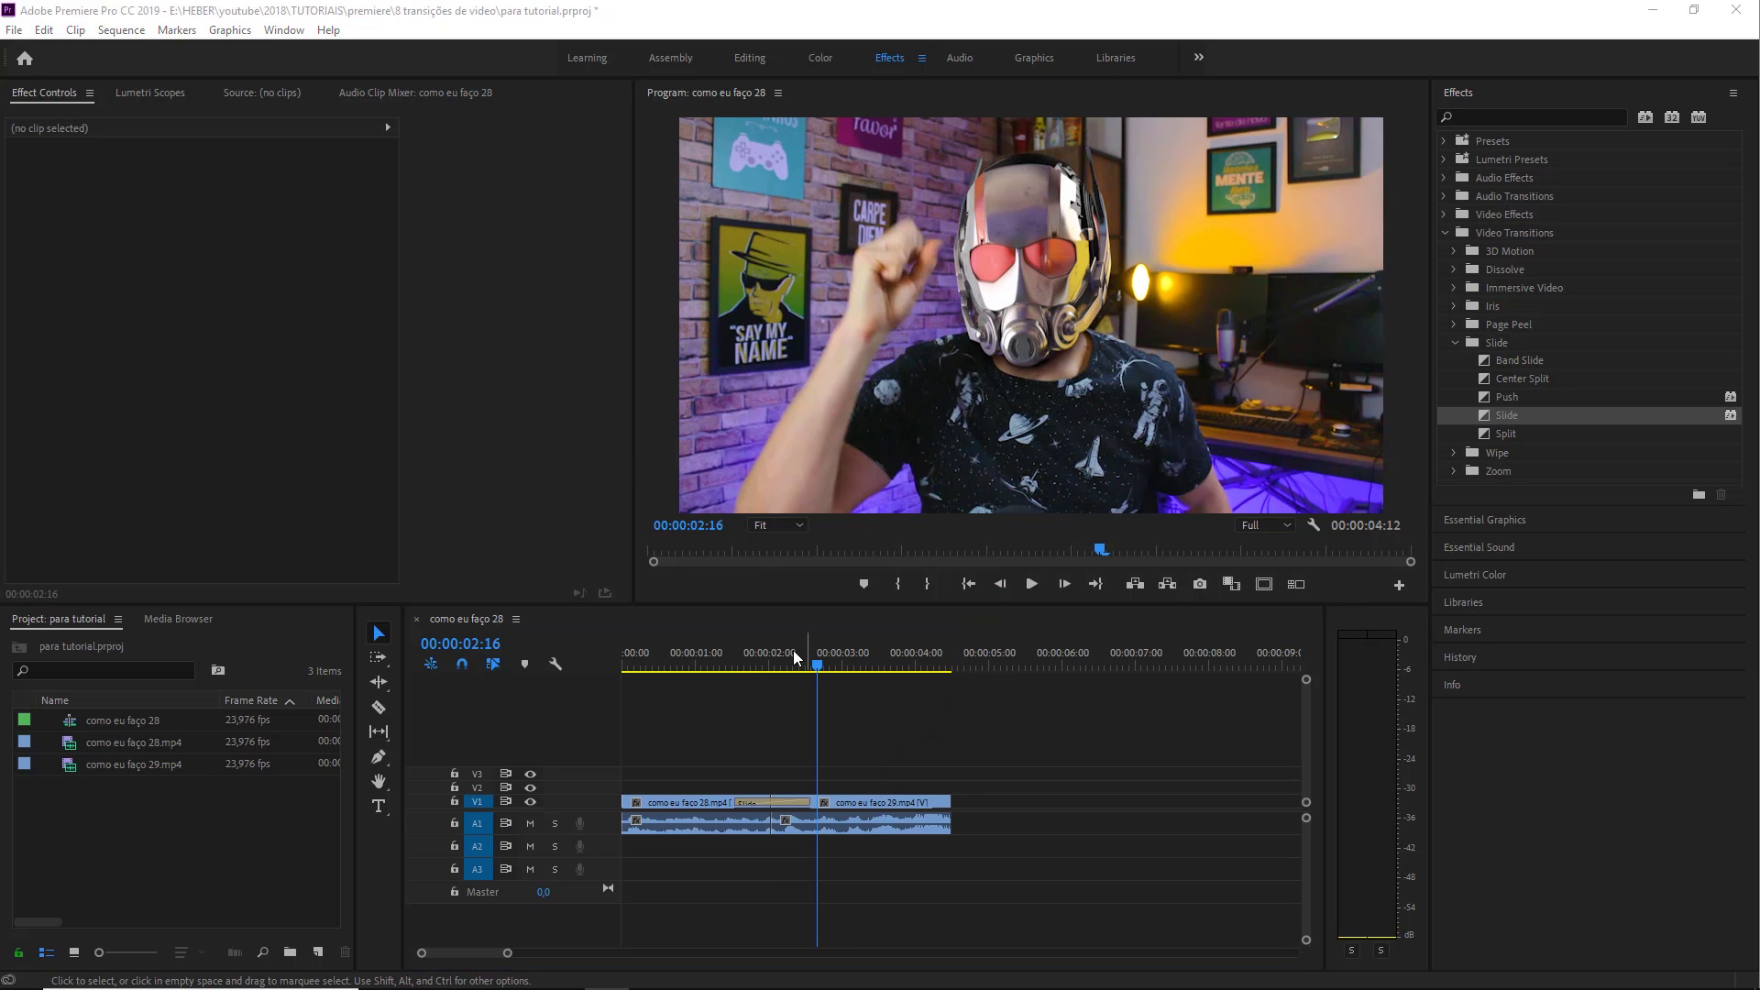
mouse_move(794, 653)
mouse_down()
mouse_move(734, 666)
mouse_move(837, 664)
mouse_up()
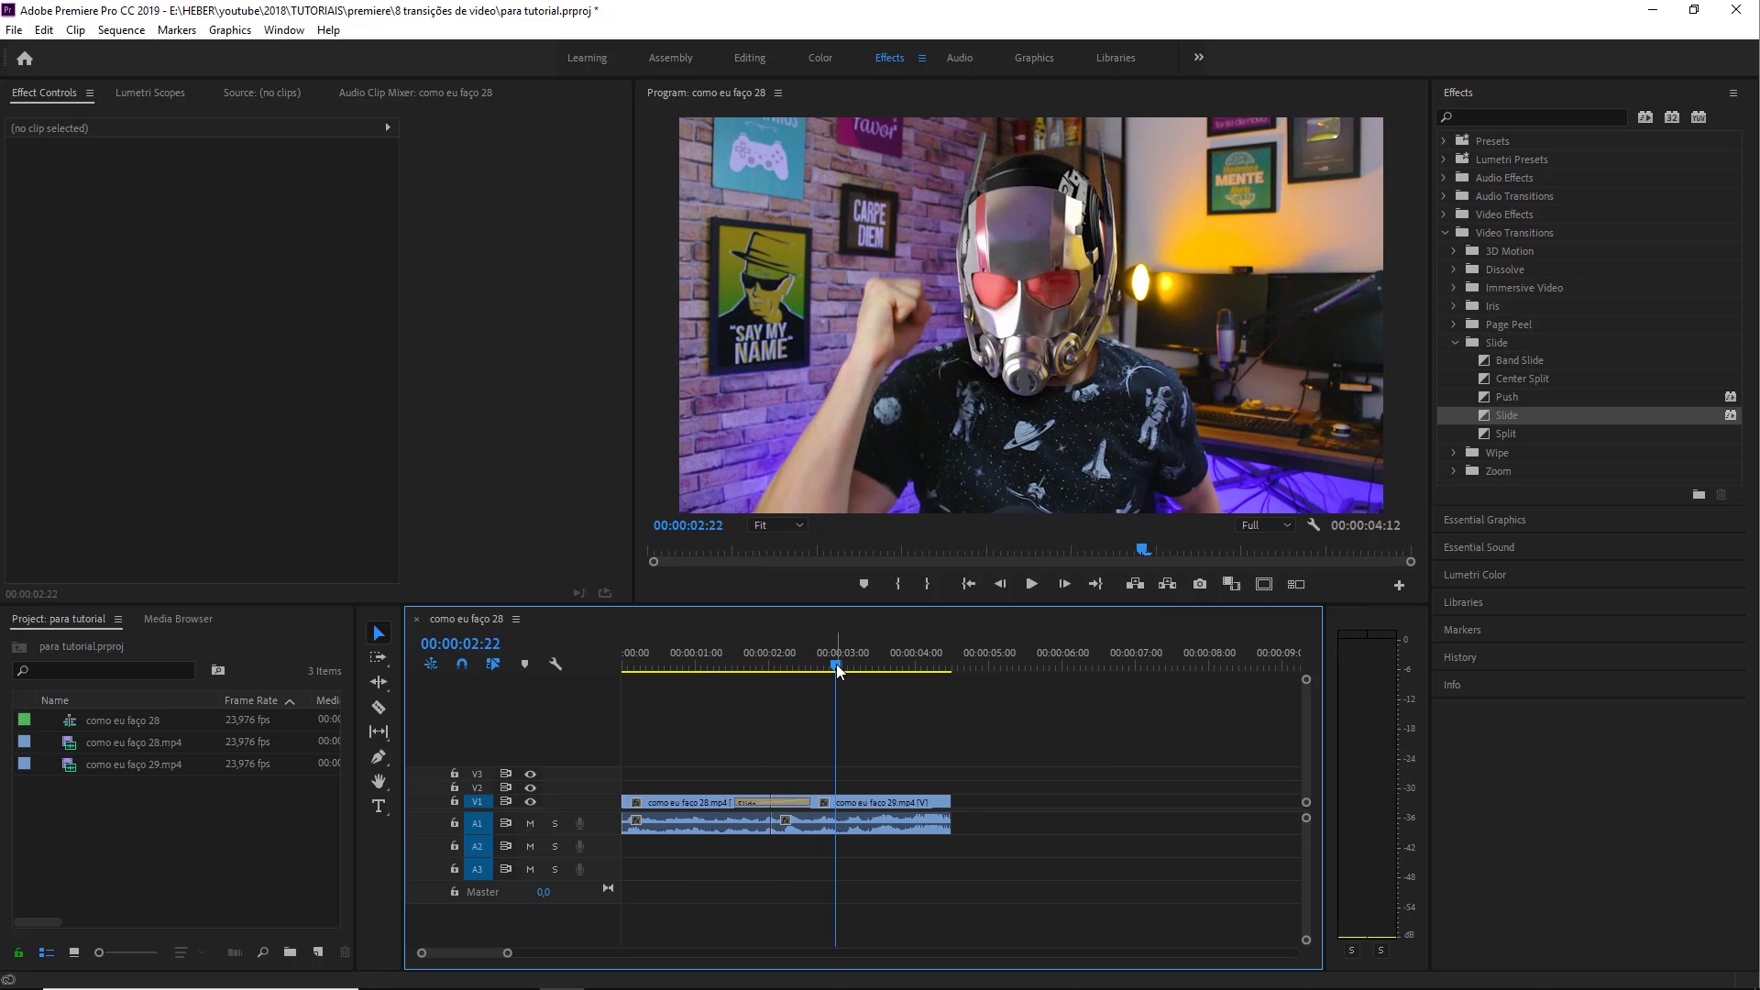
mouse_move(836, 664)
mouse_down()
mouse_move(690, 668)
mouse_move(884, 674)
mouse_move(778, 679)
mouse_up()
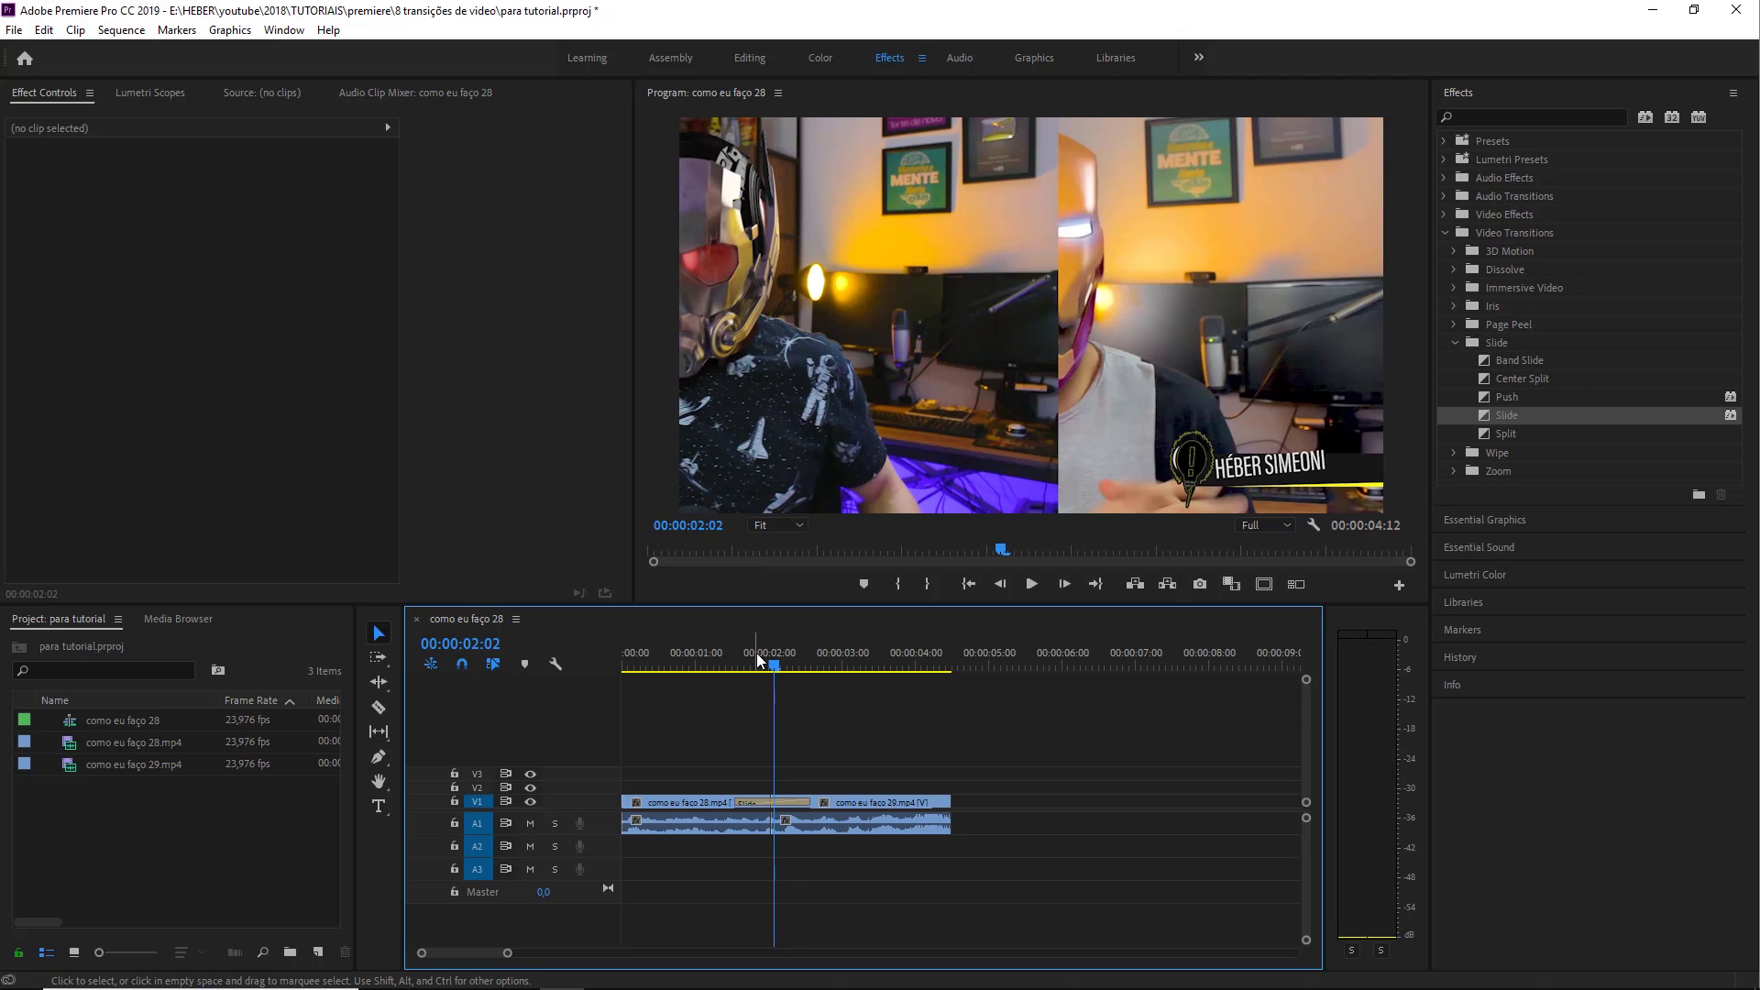
drag(915, 550, 778, 794)
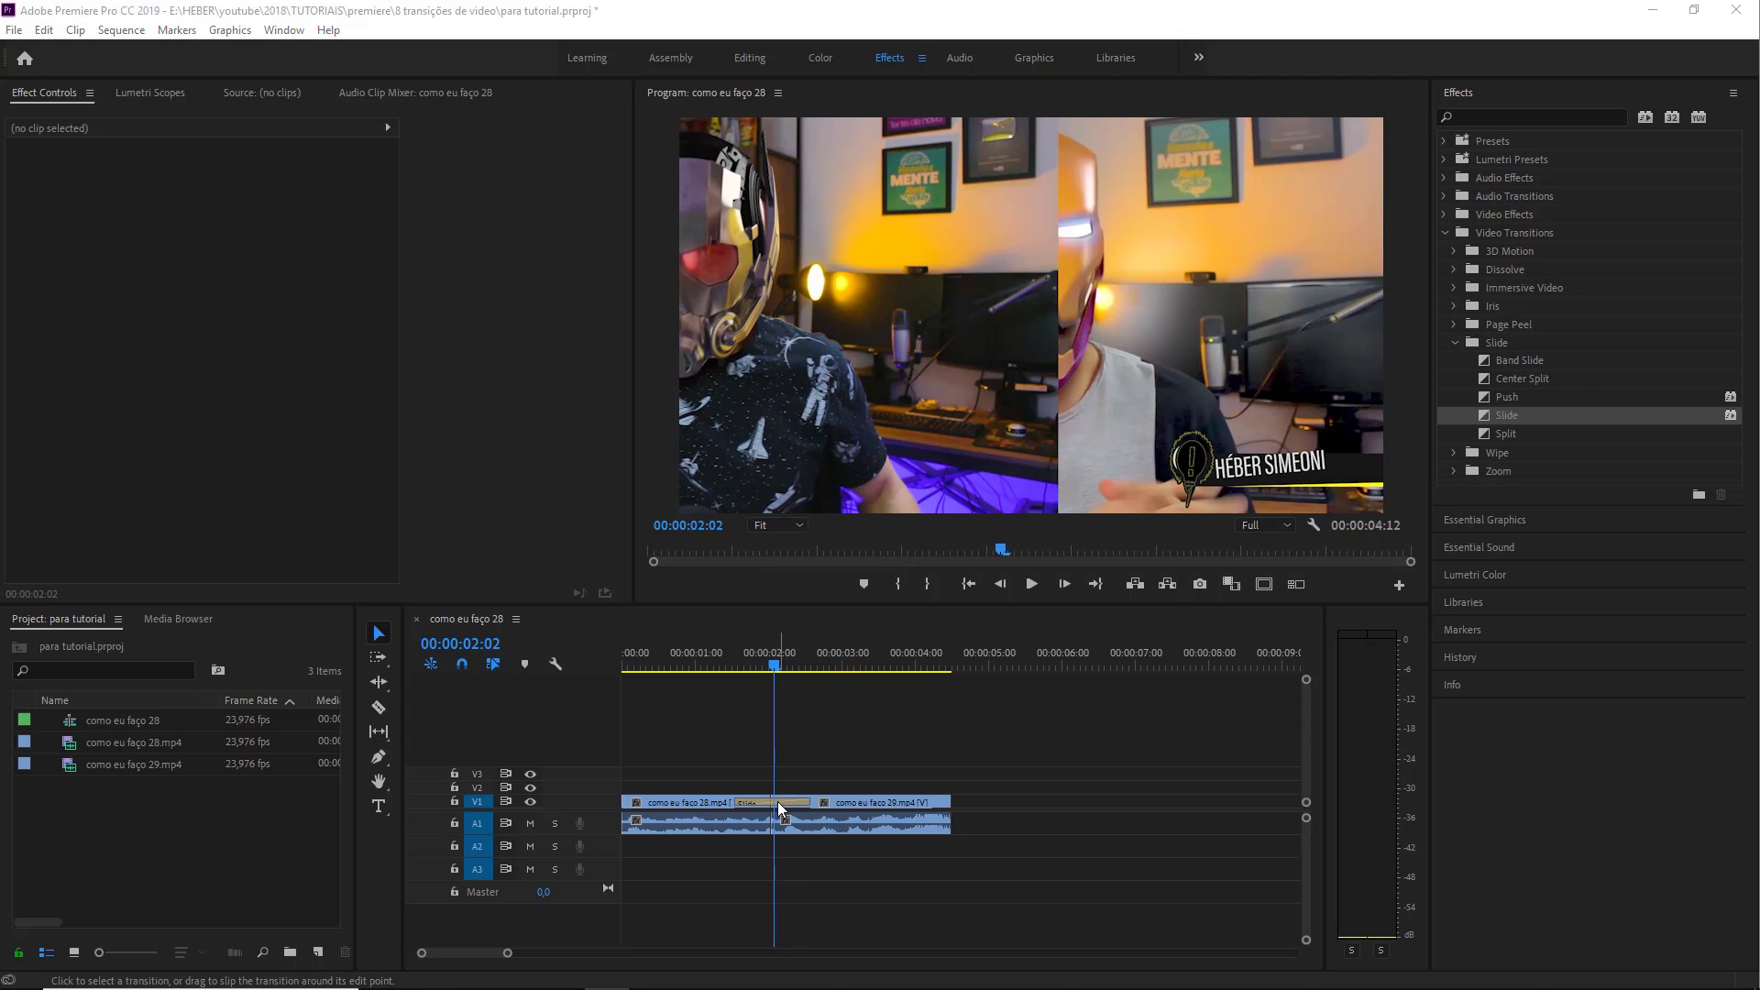
- Stretch the Slide transition's duration to 00:00:03:15 in Effect Controls
click(778, 803)
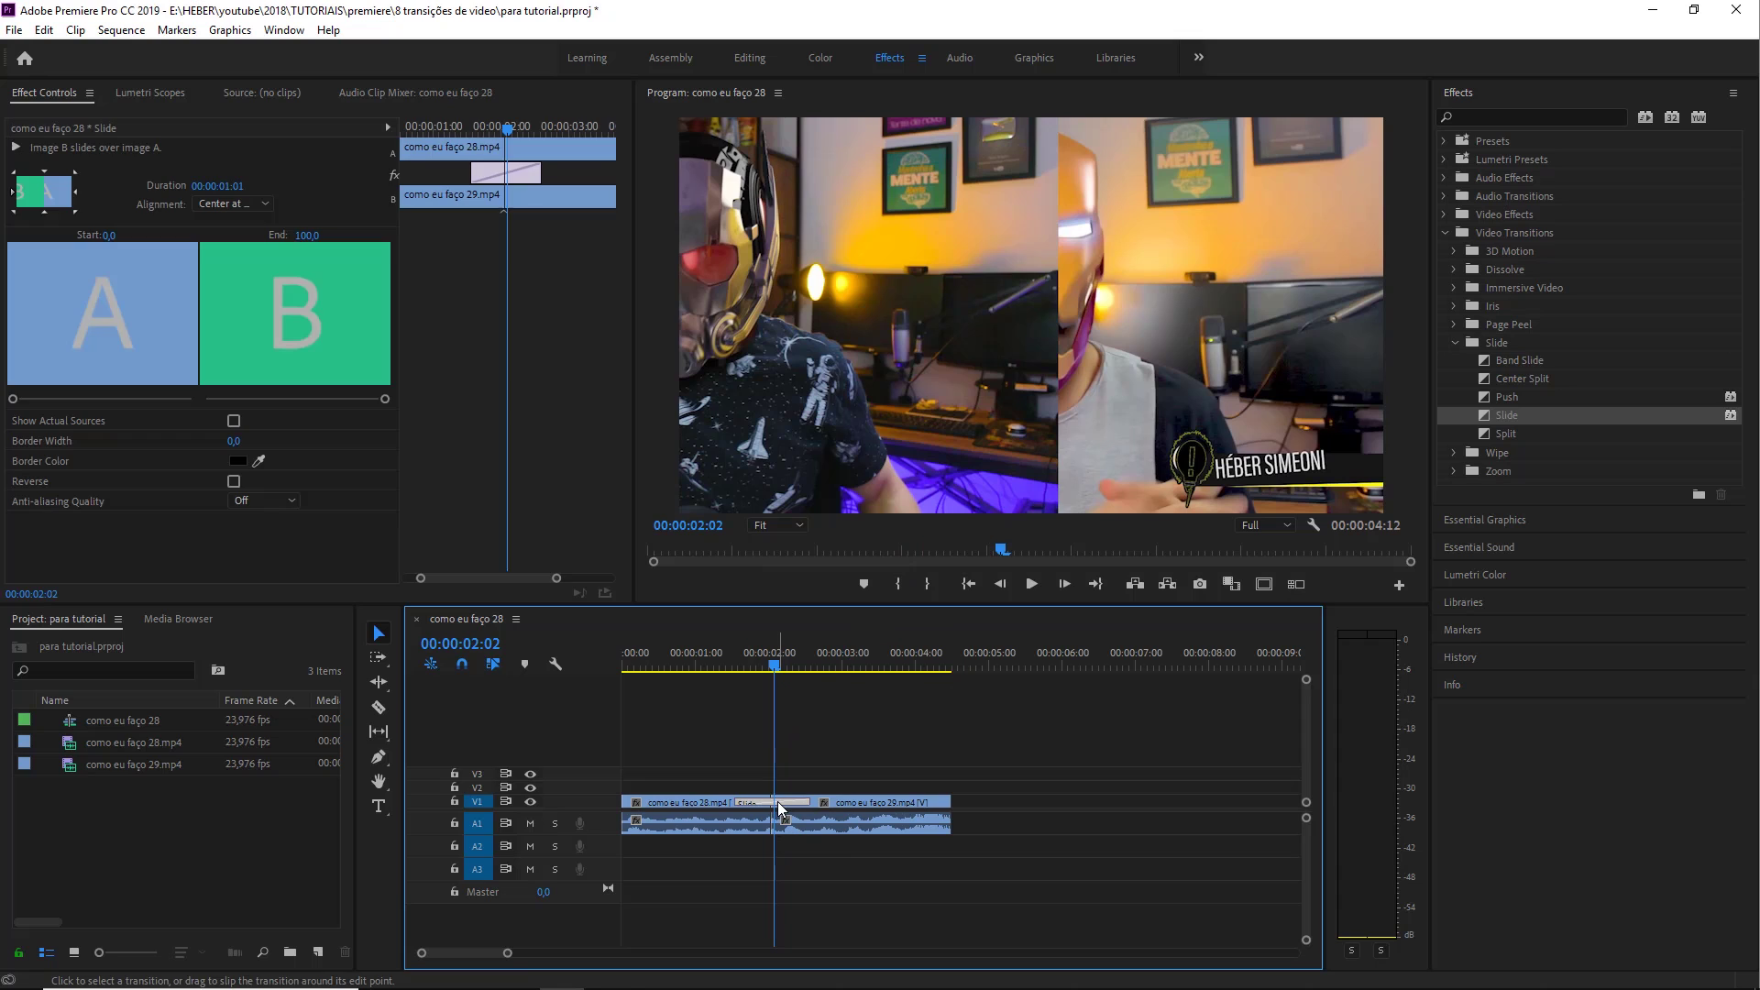
click(46, 90)
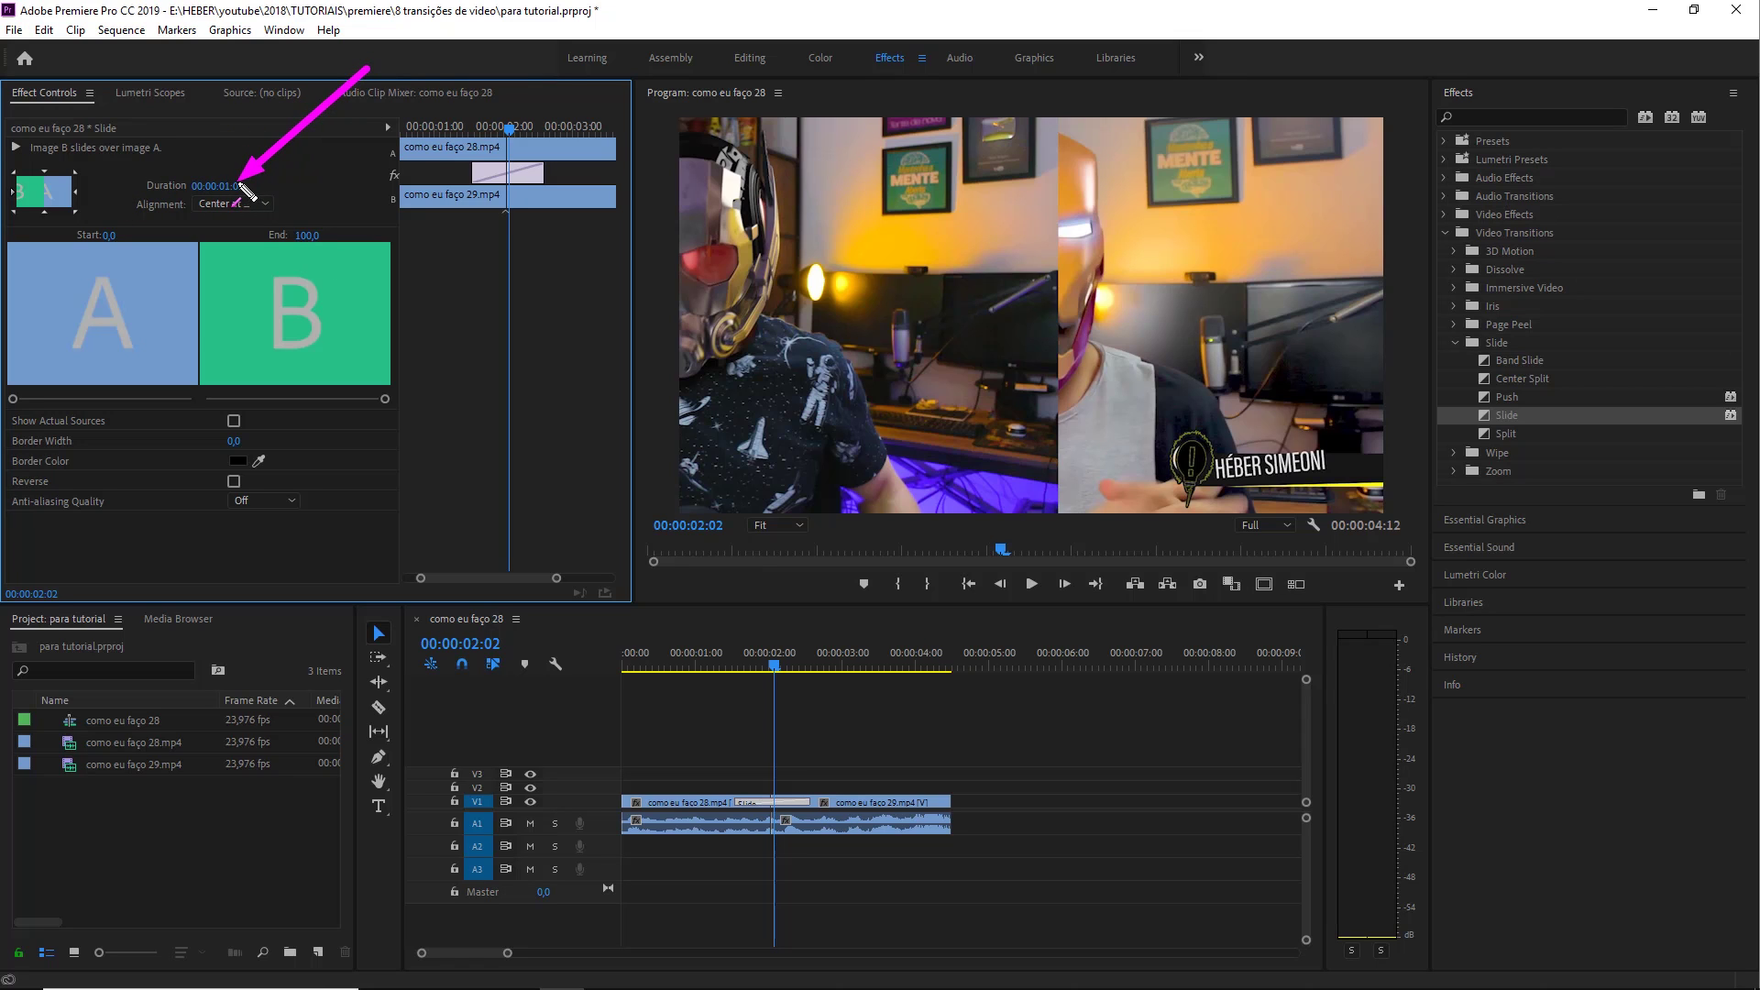
click(241, 186)
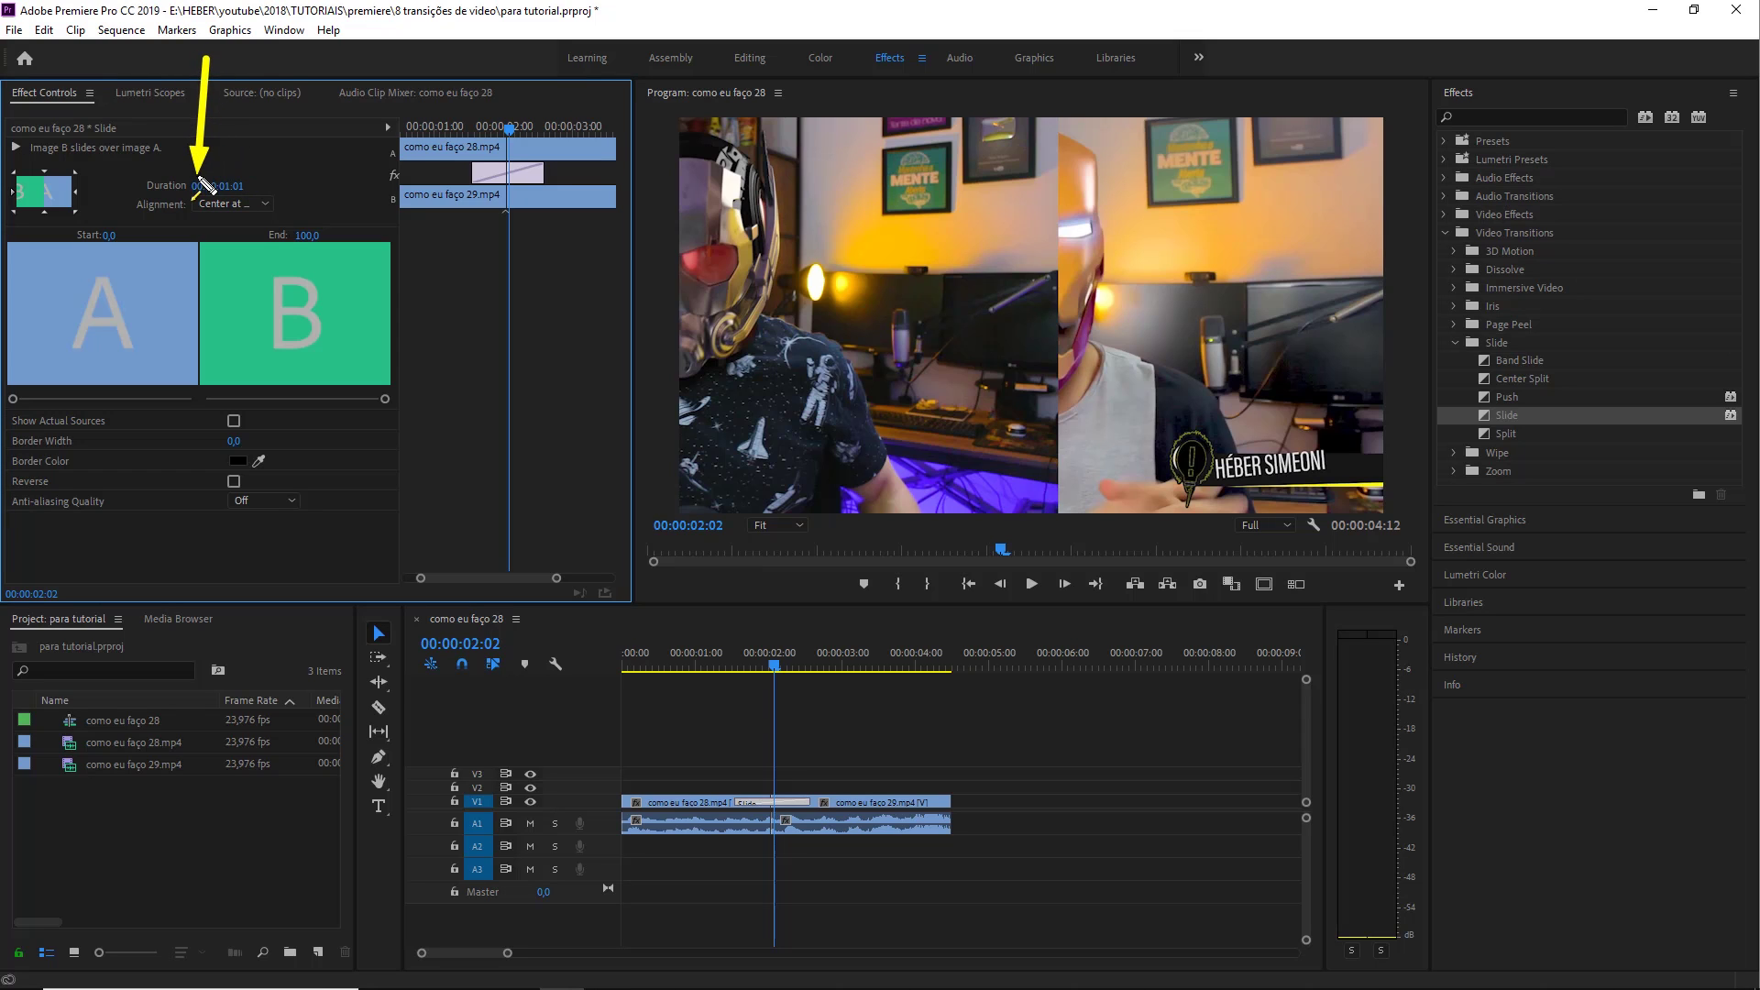
drag(191, 326, 212, 198)
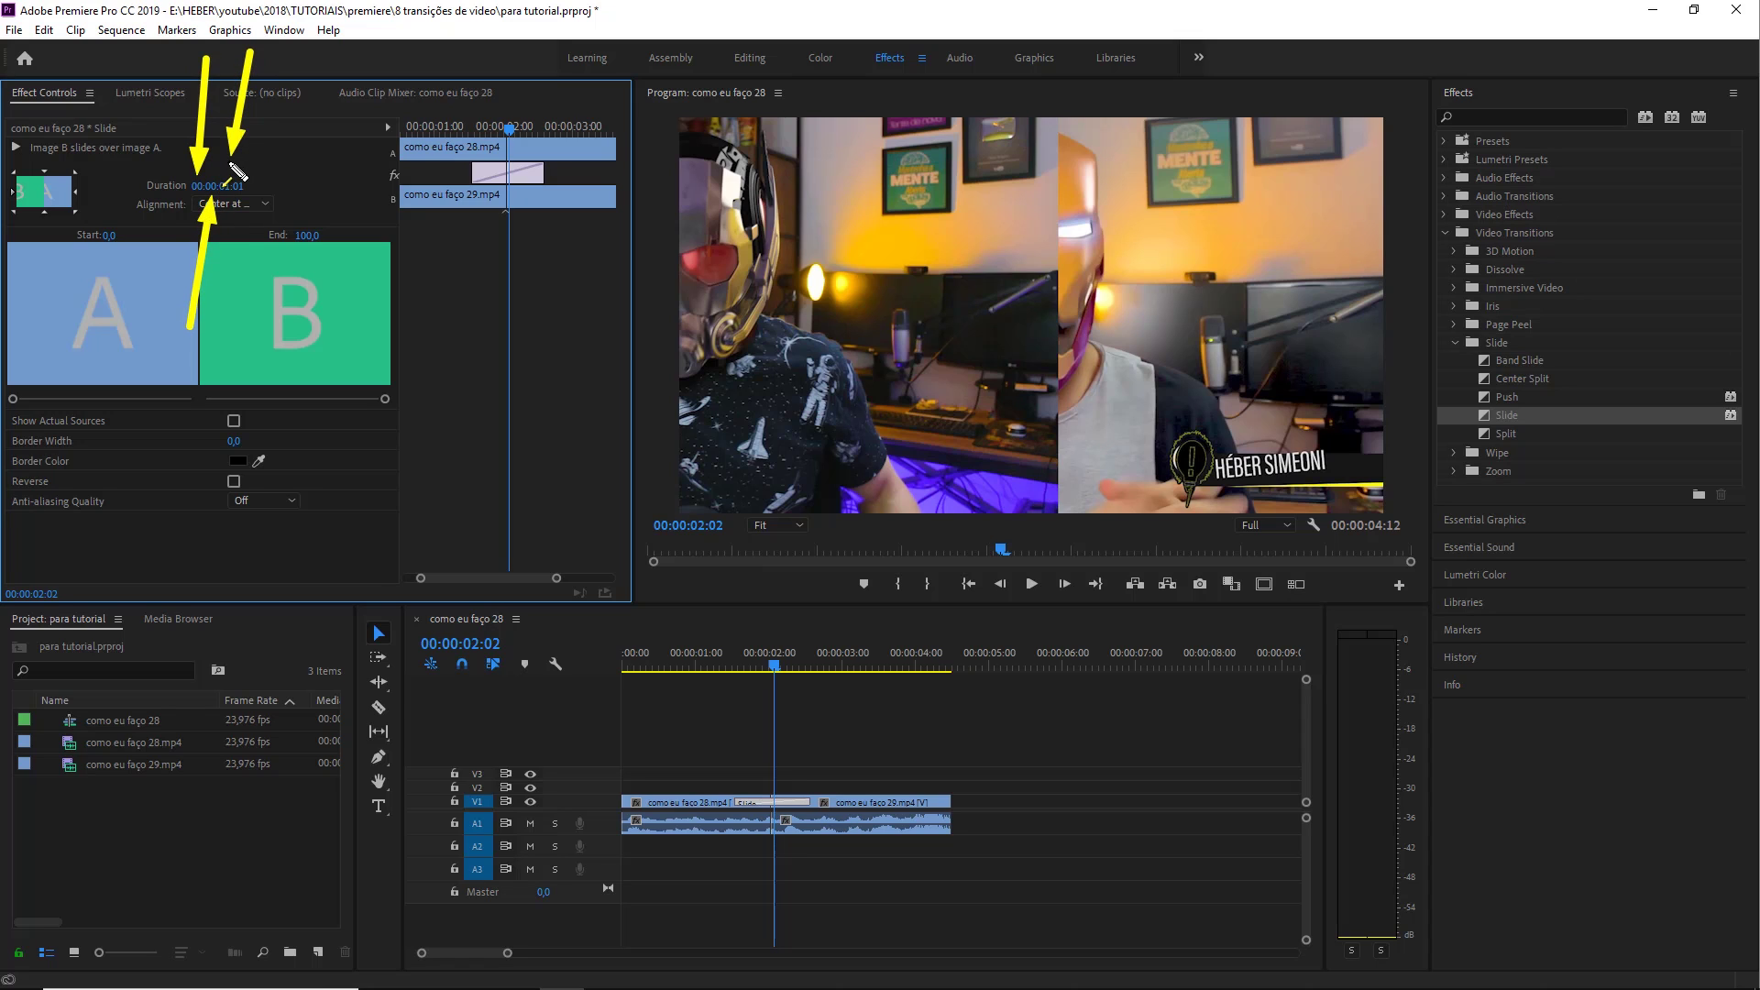
drag(250, 50, 222, 177)
drag(256, 401, 240, 200)
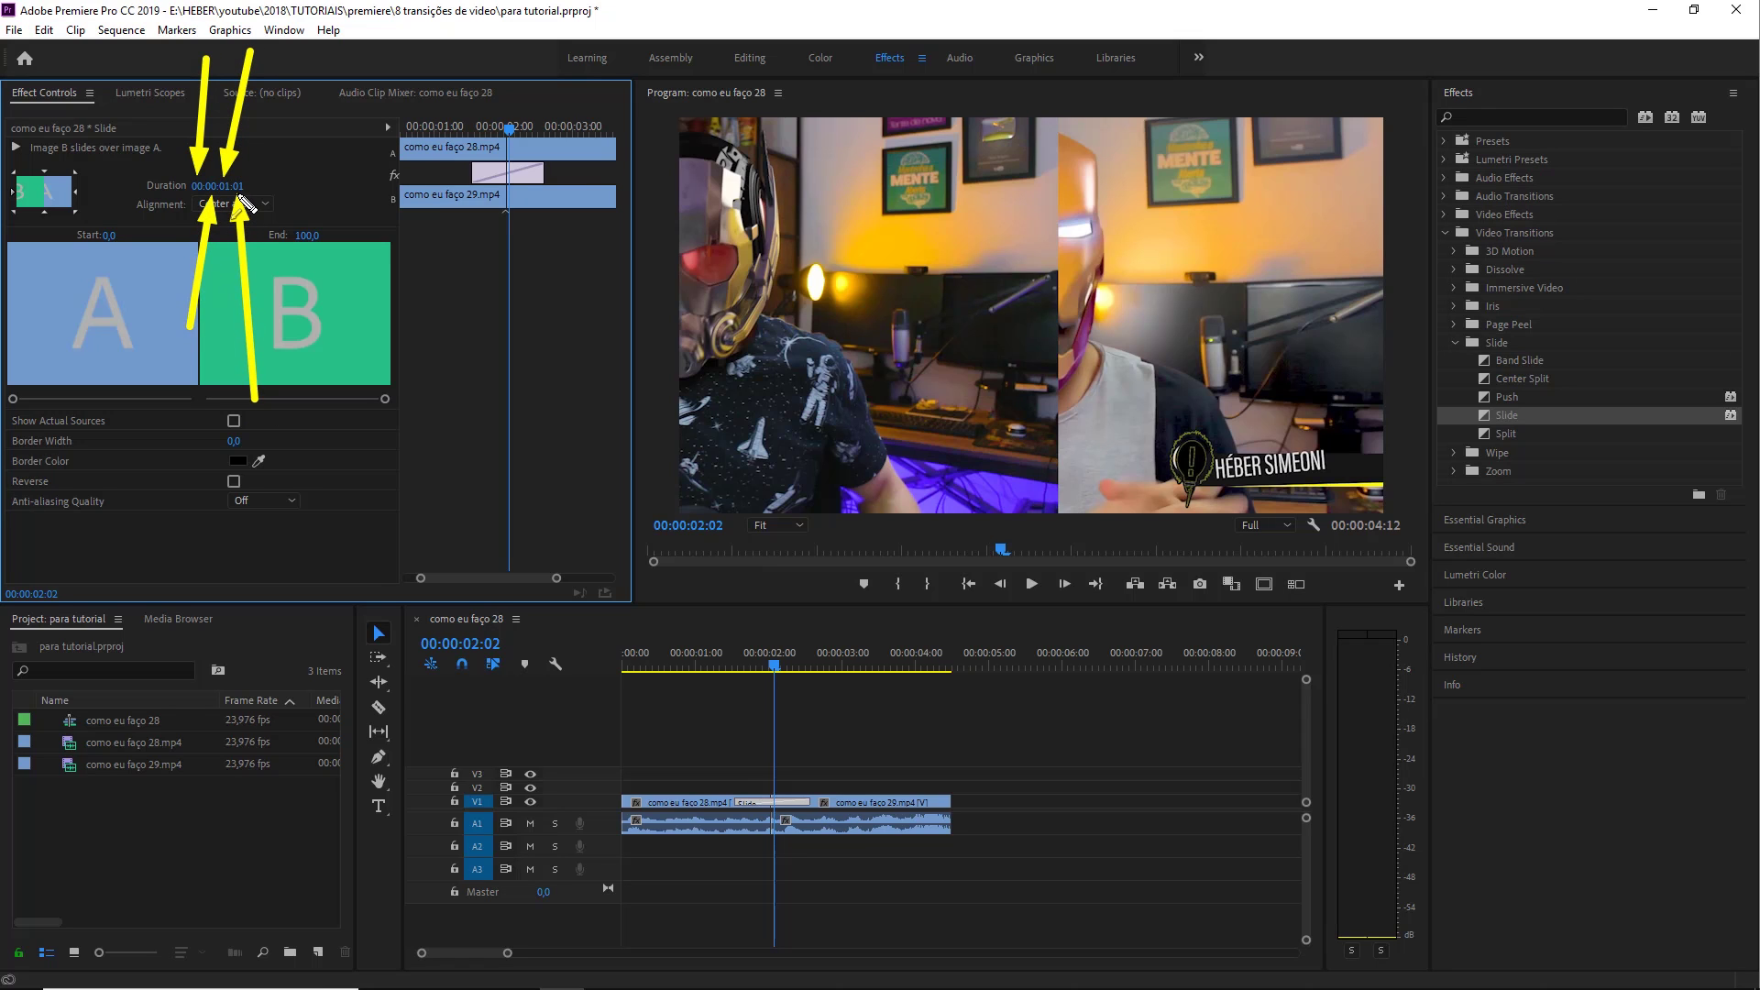
key(Escape)
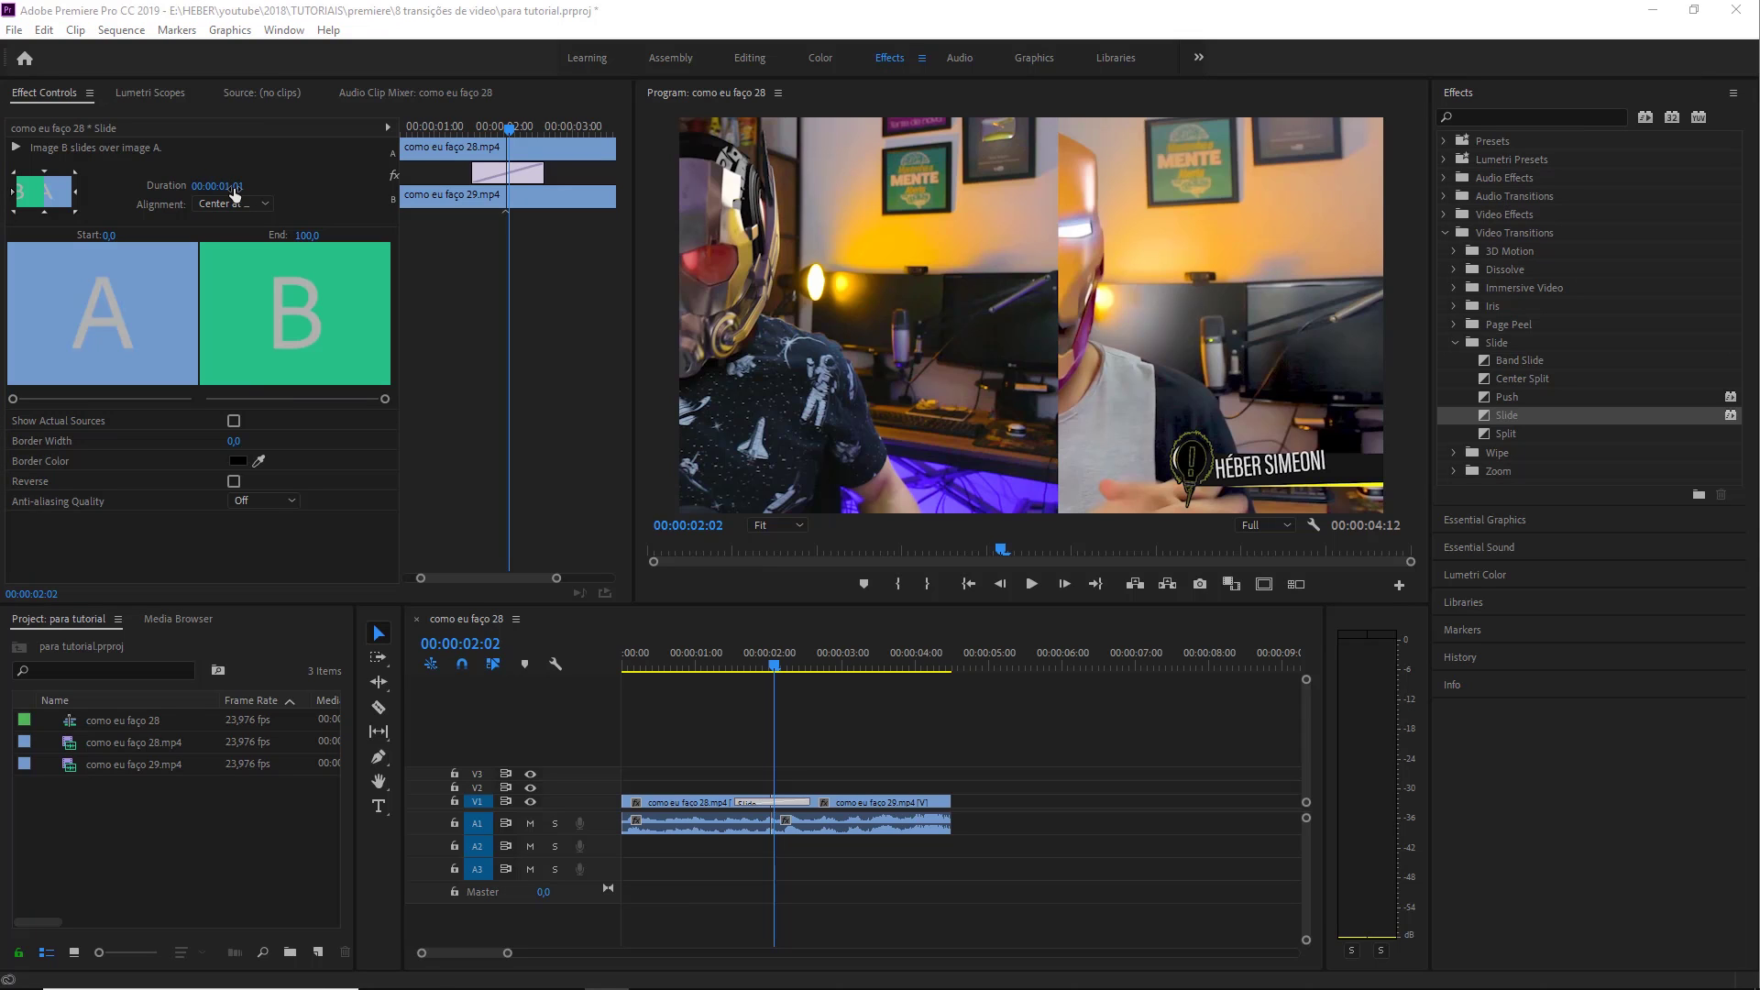
drag(236, 193, 252, 193)
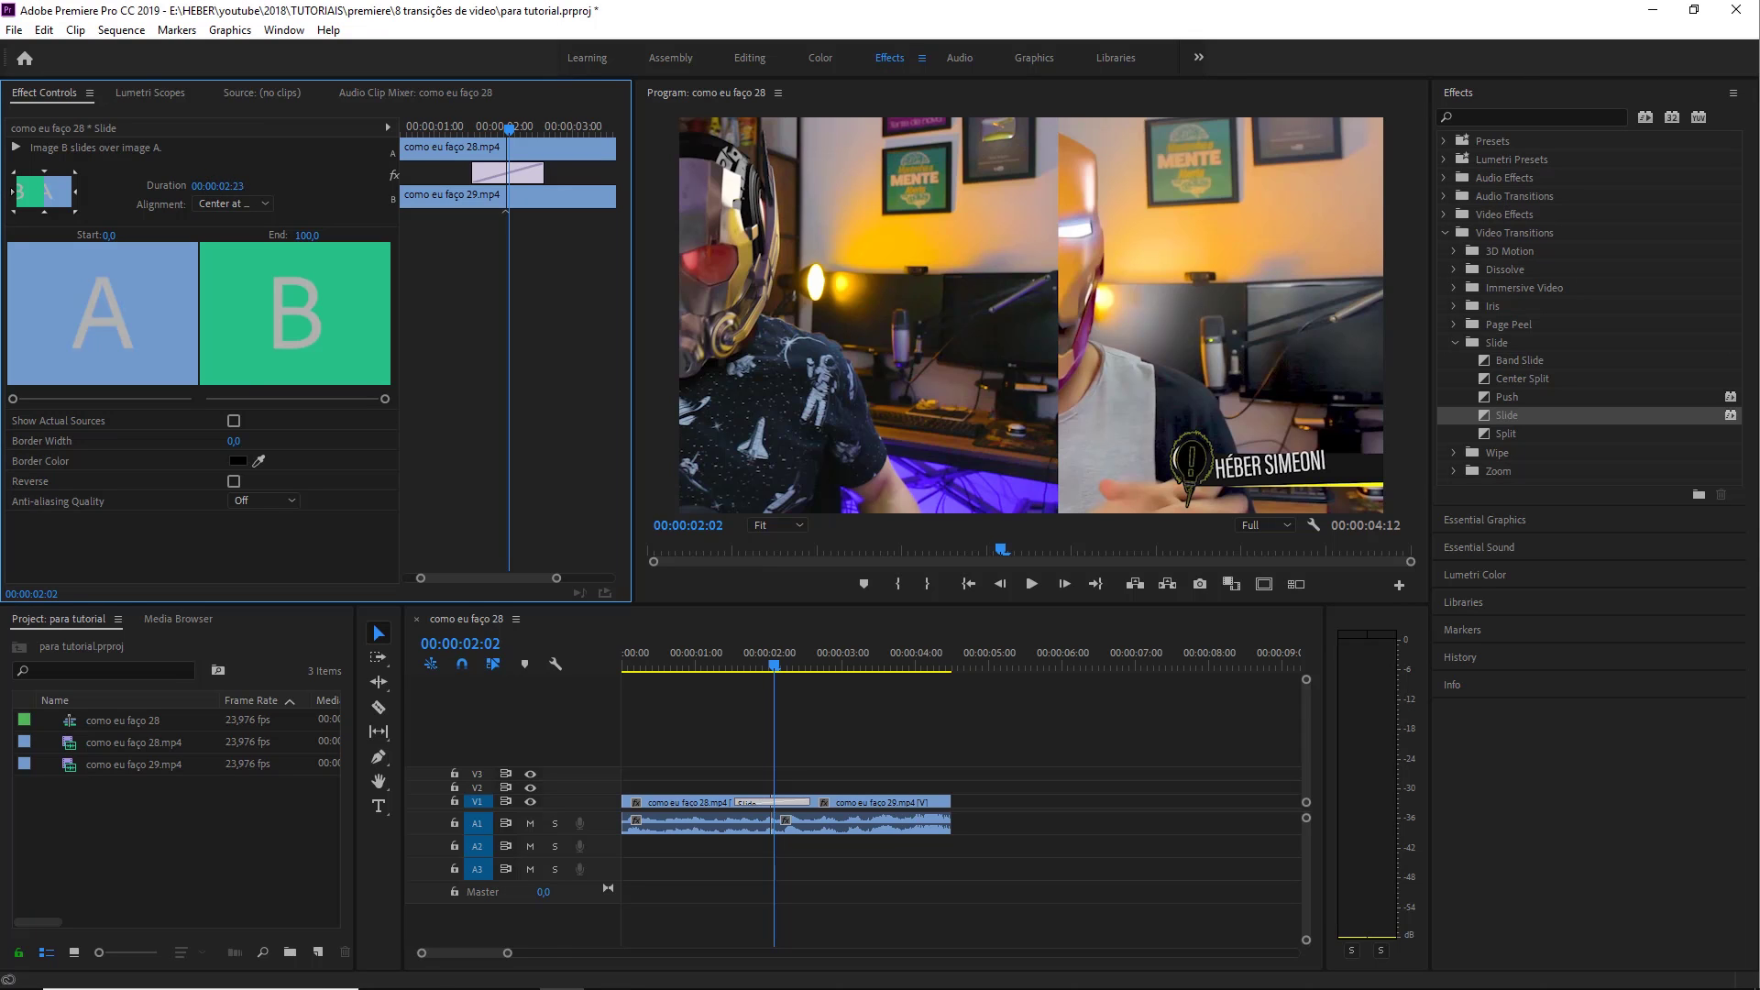
drag(228, 186, 275, 186)
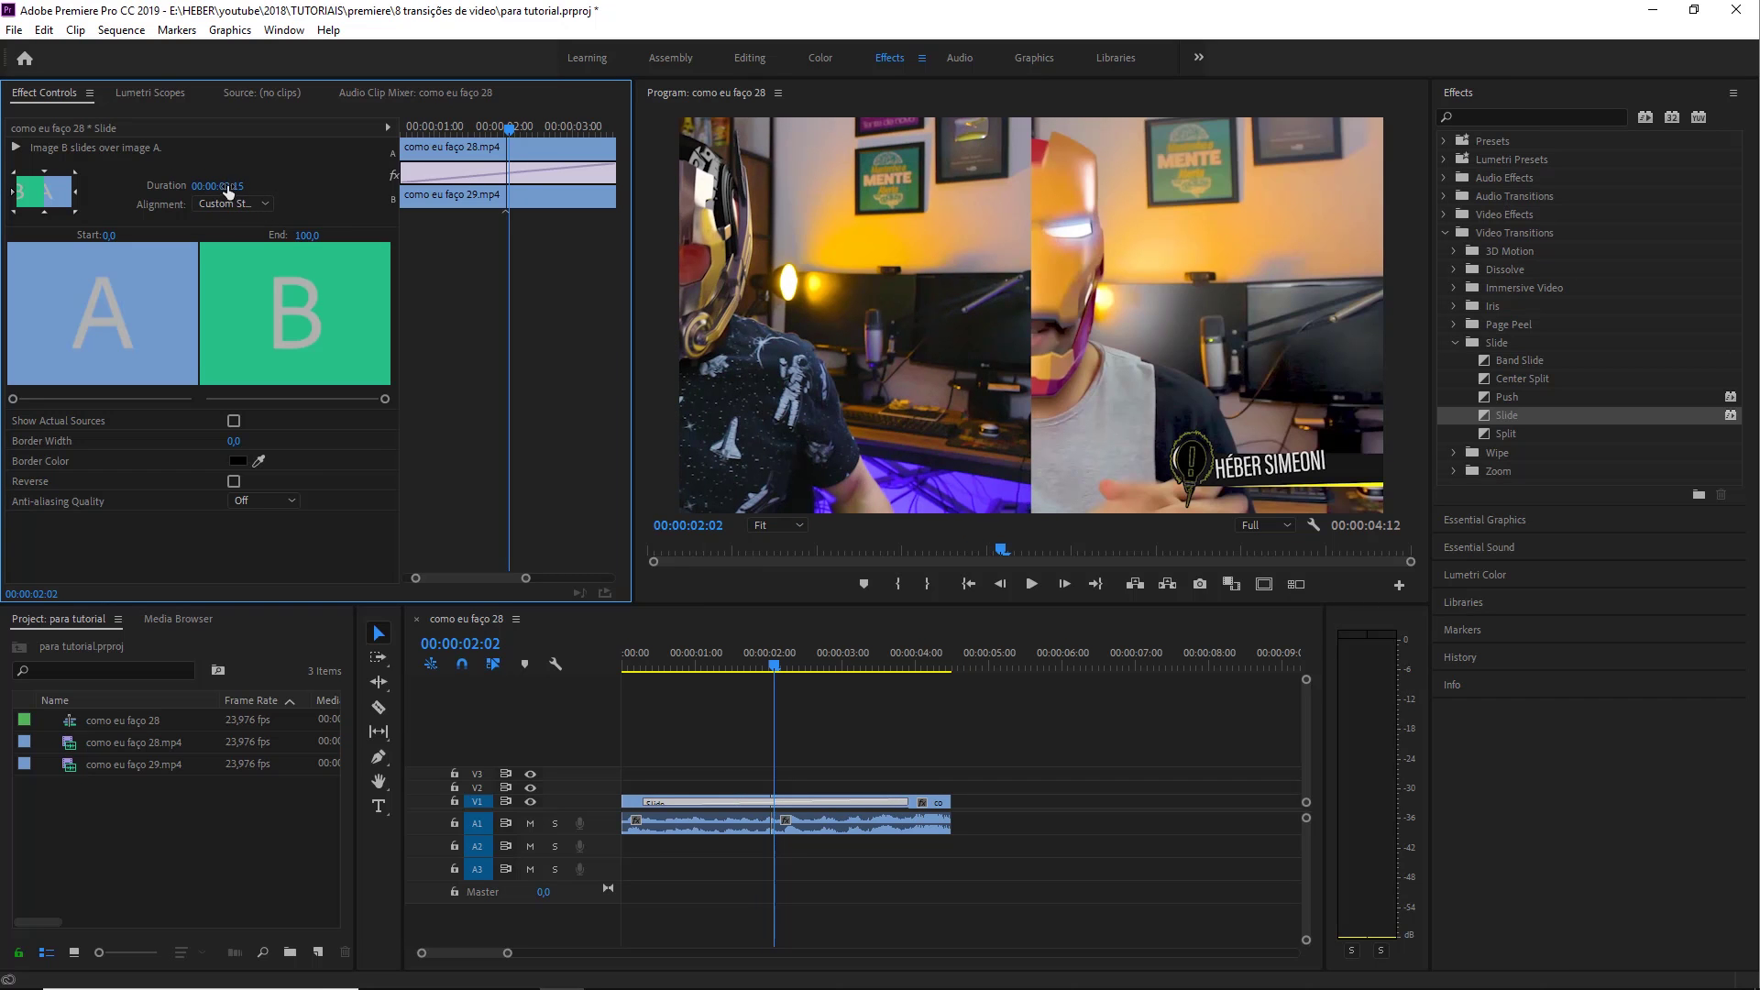
- Play the sequence from the start to watch the longer slide, then return to the cut
drag(730, 651, 612, 651)
key(space)
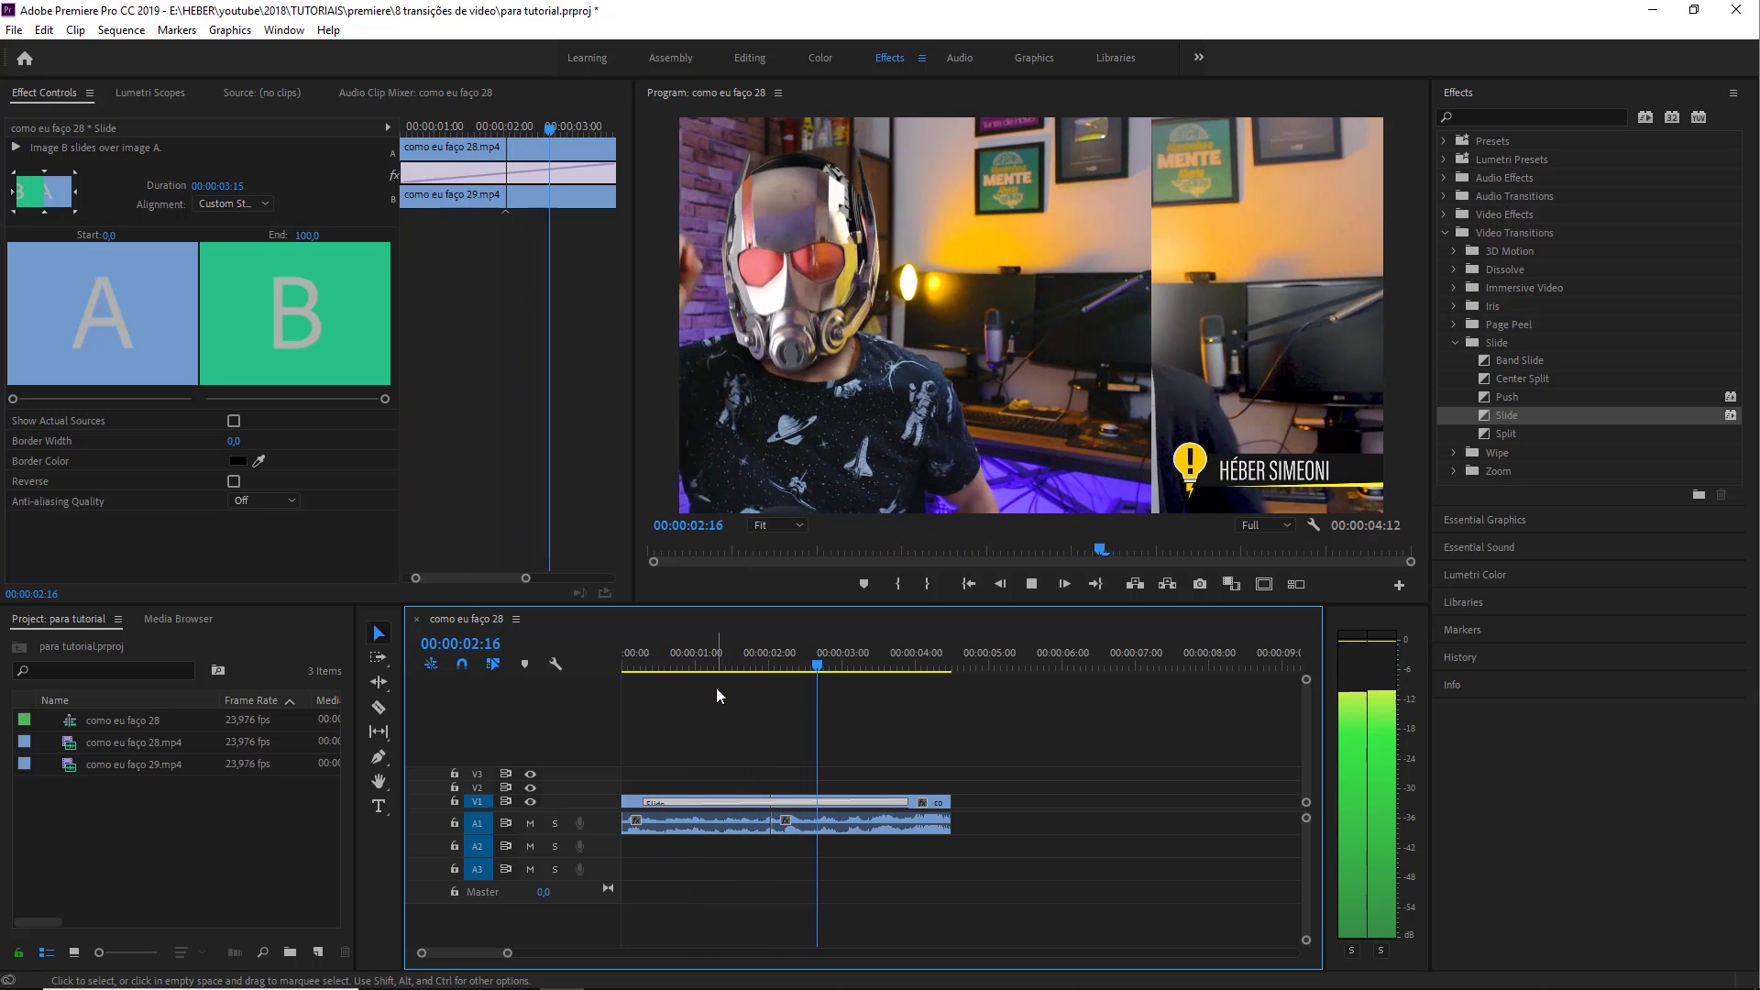
click(772, 653)
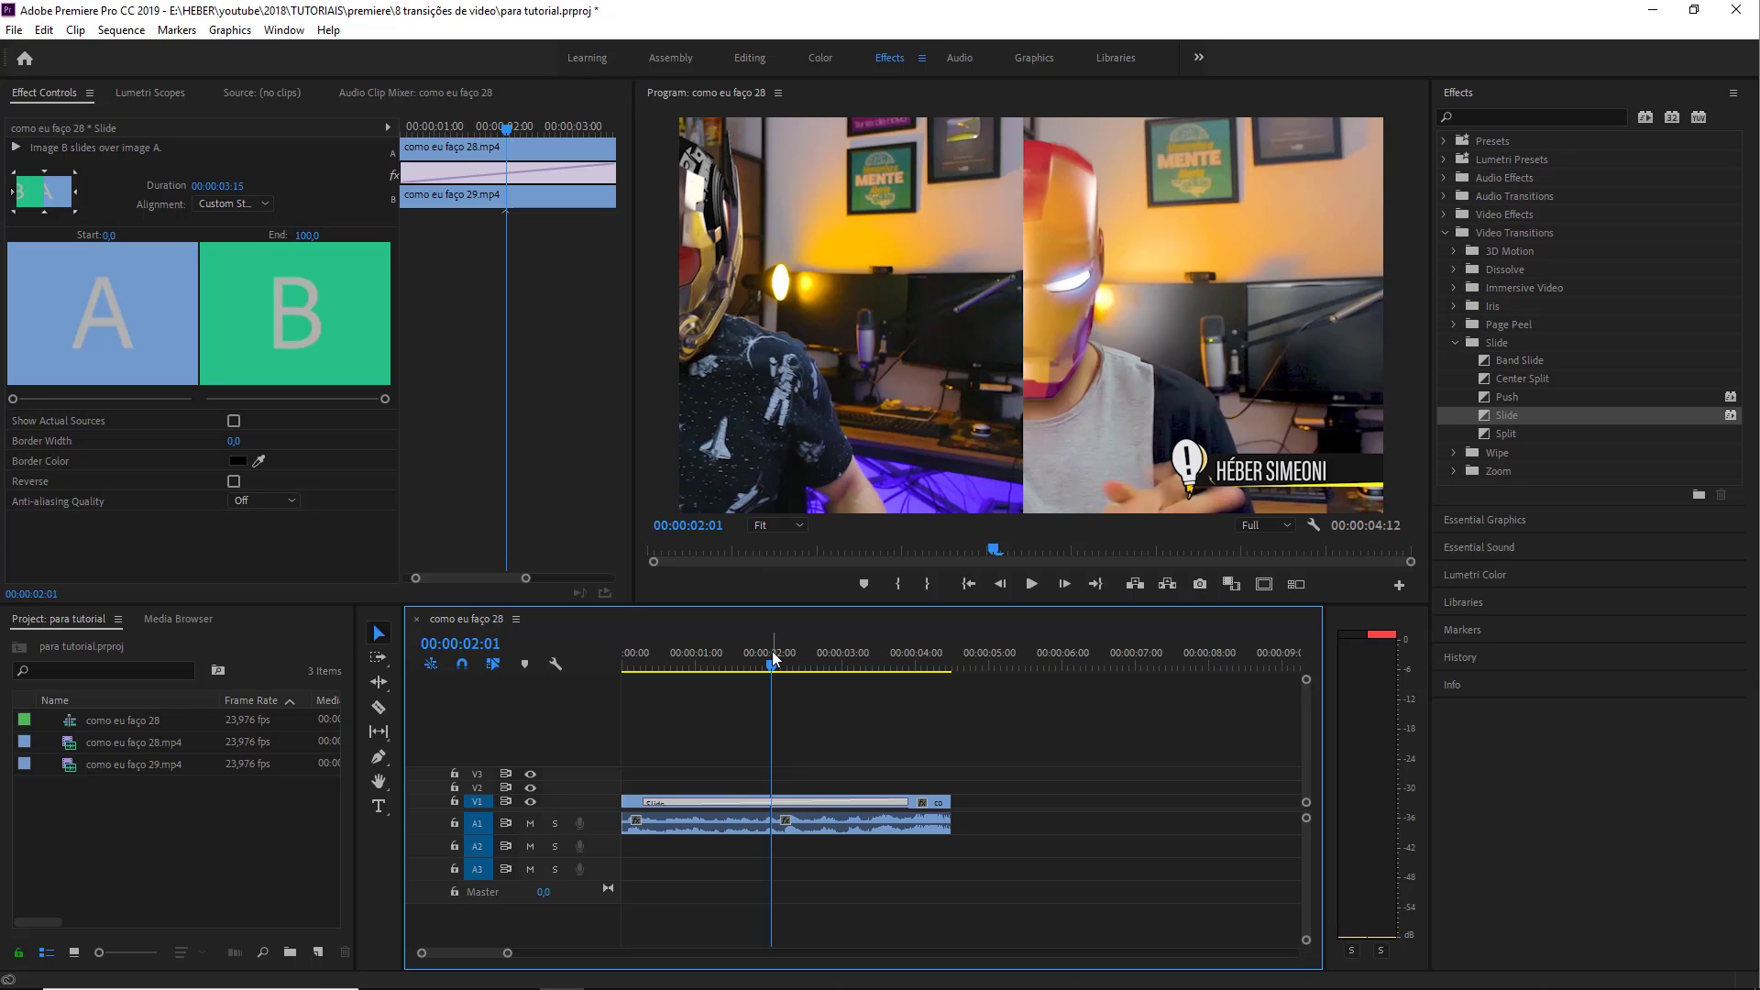
drag(775, 658, 635, 673)
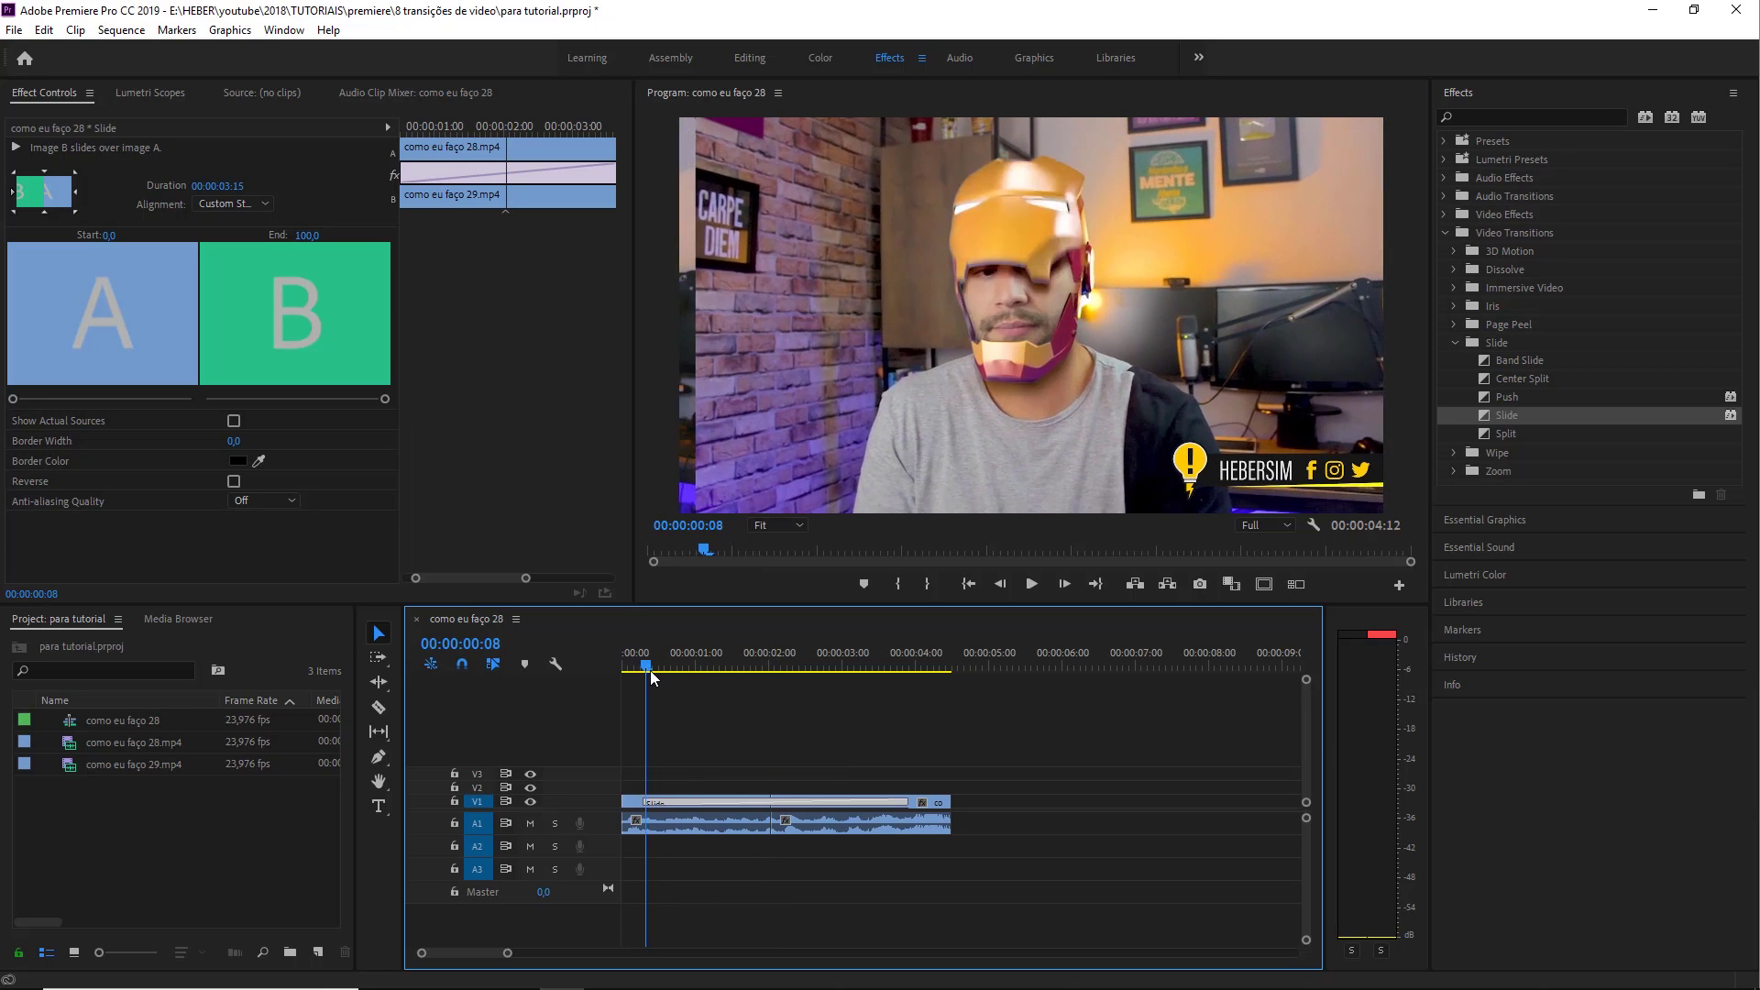
click(680, 691)
key(space)
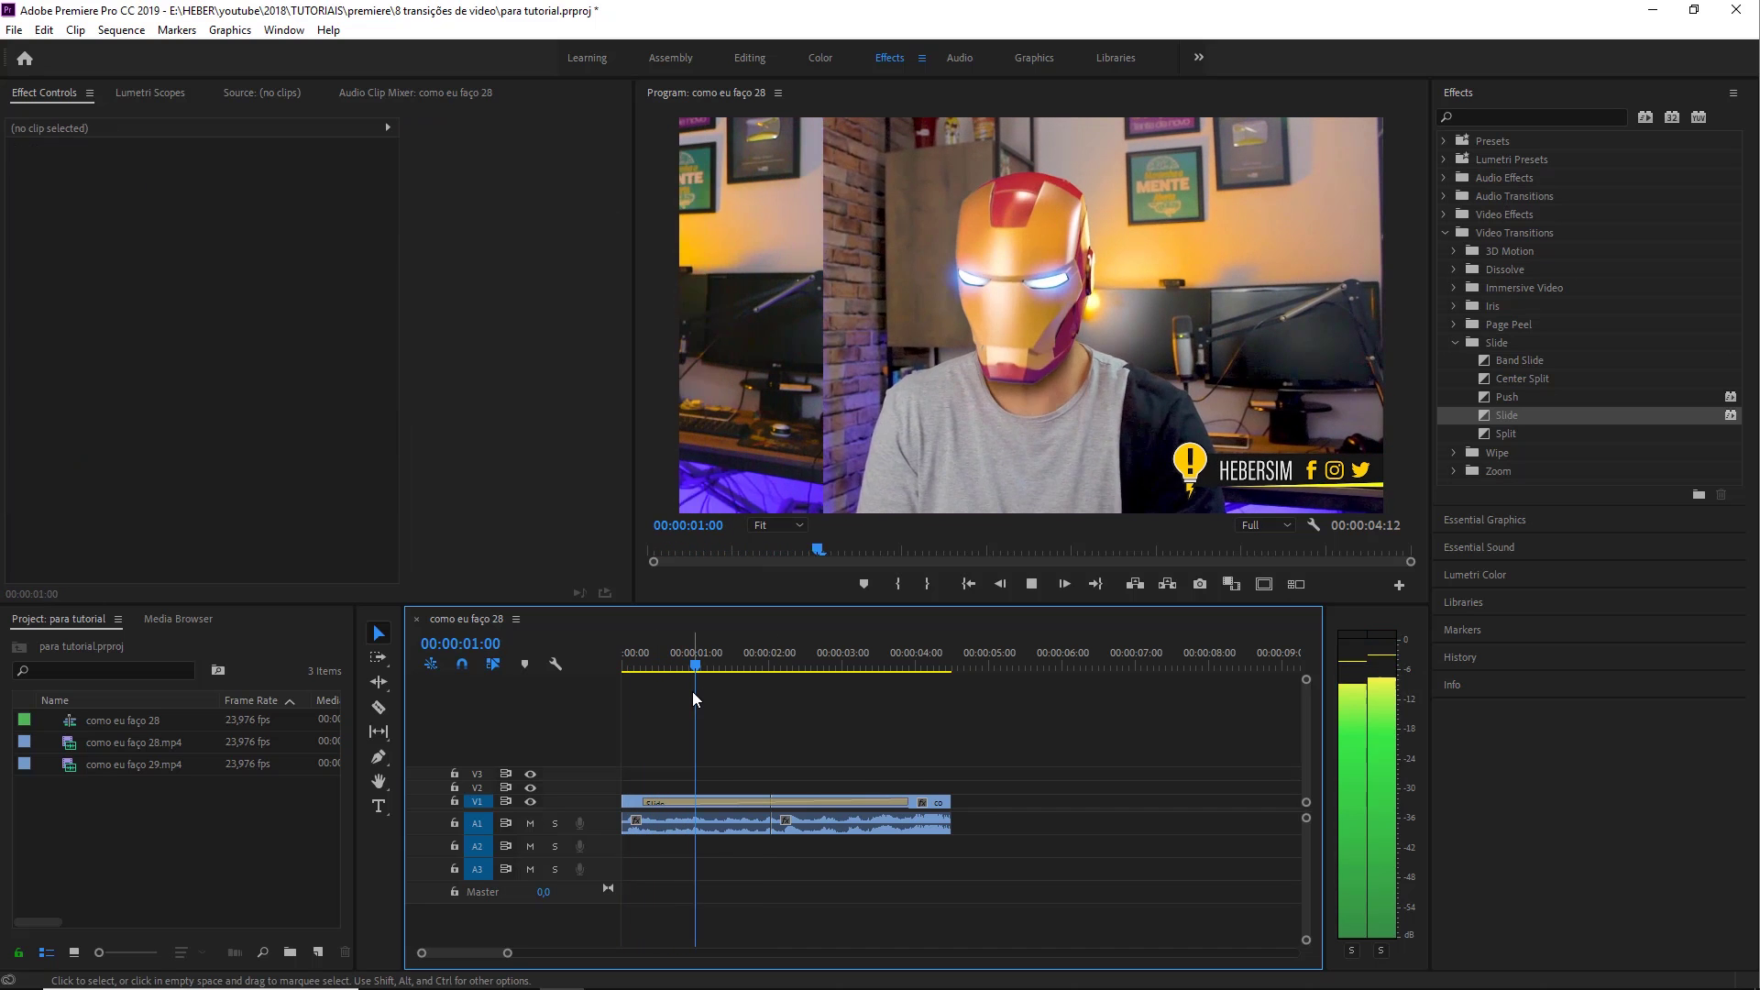
click(767, 802)
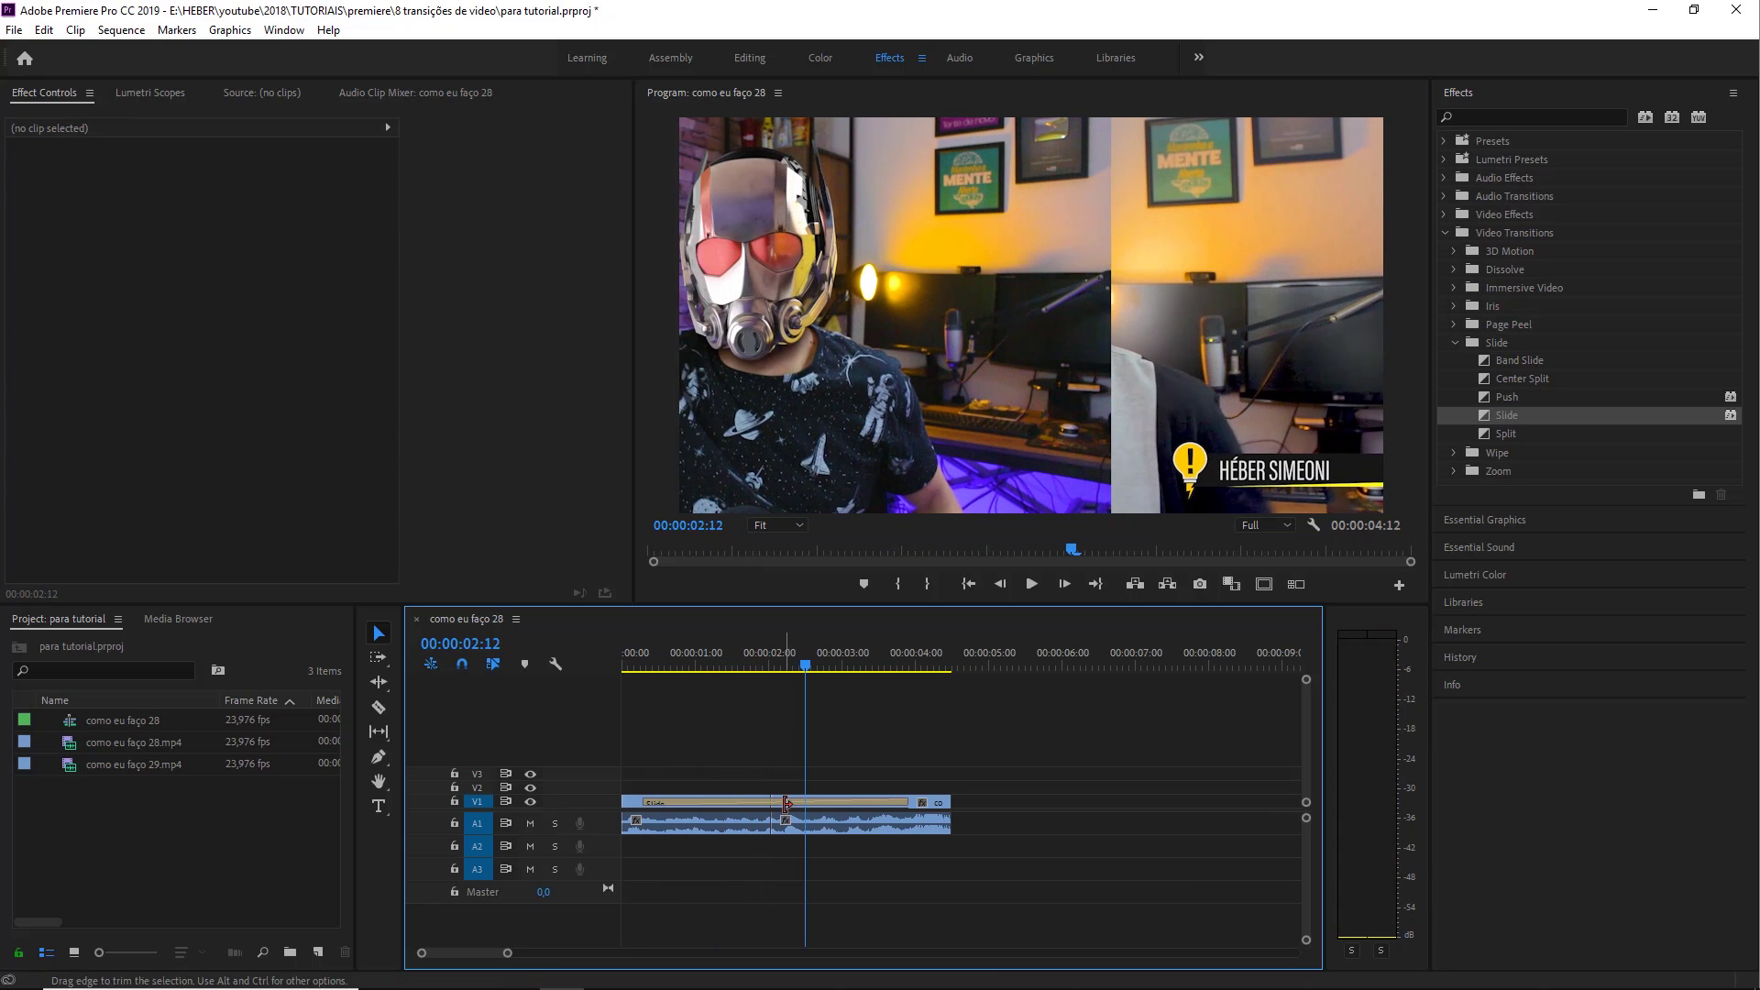
click(774, 658)
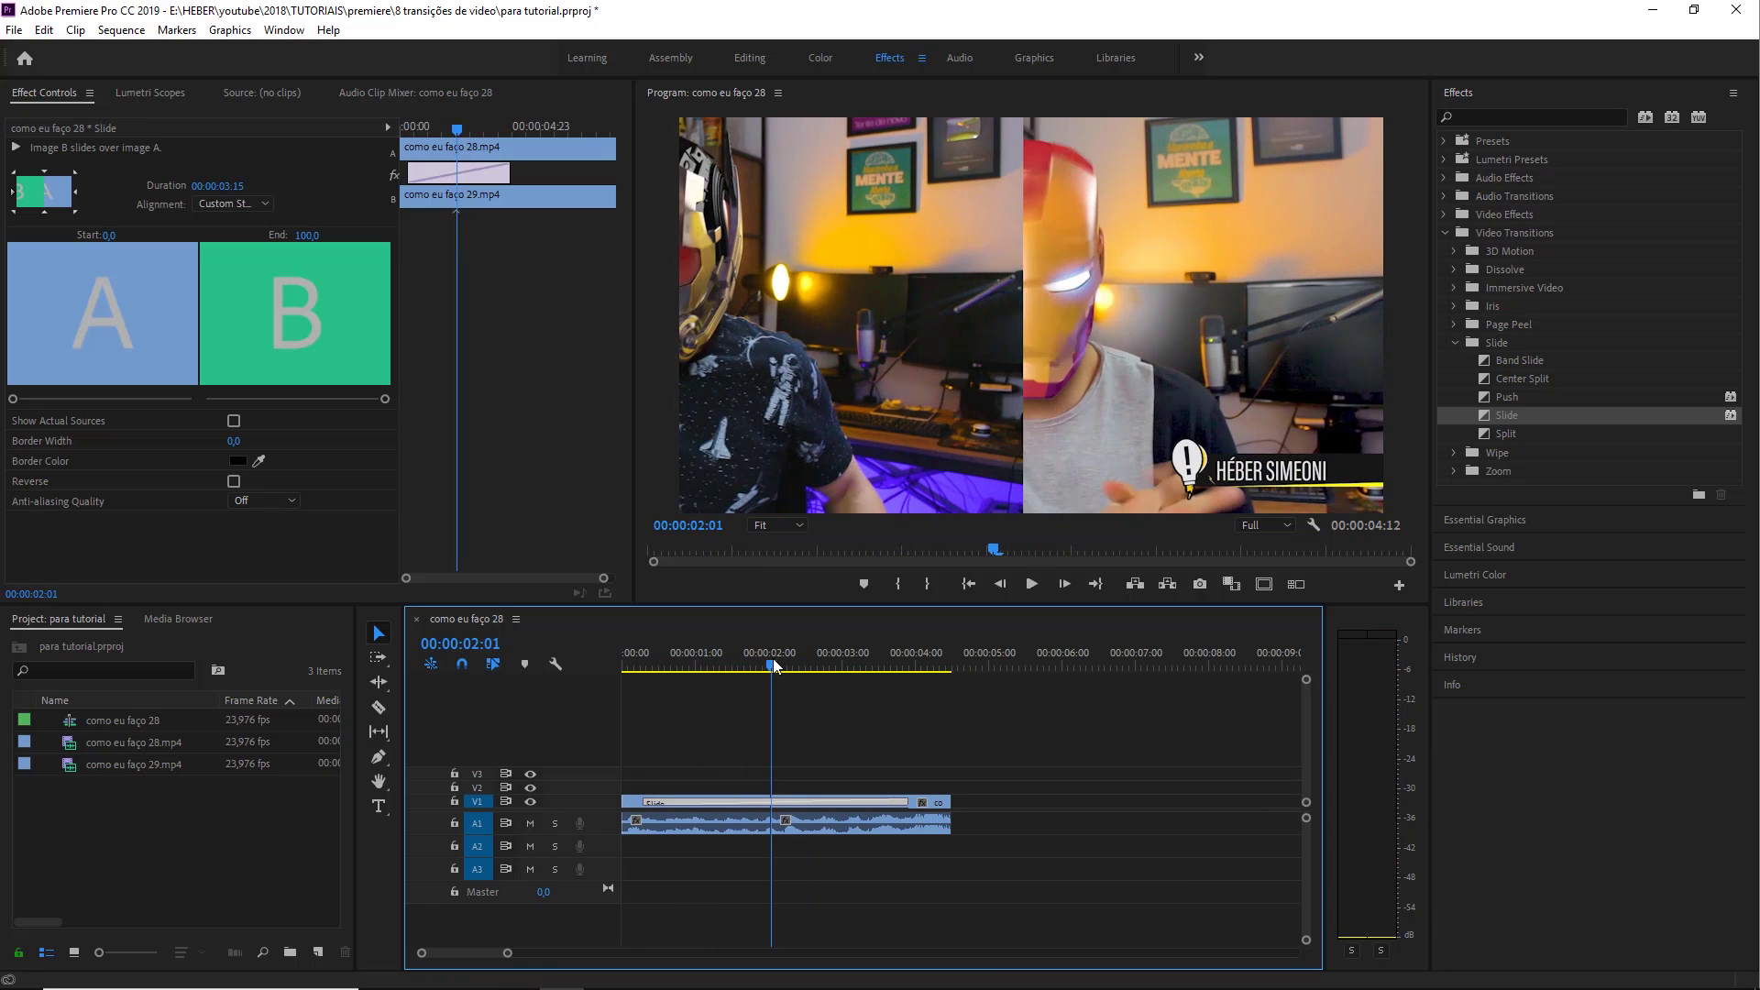
- Set the Slide transition duration back to 00:00:01:00
click(352, 230)
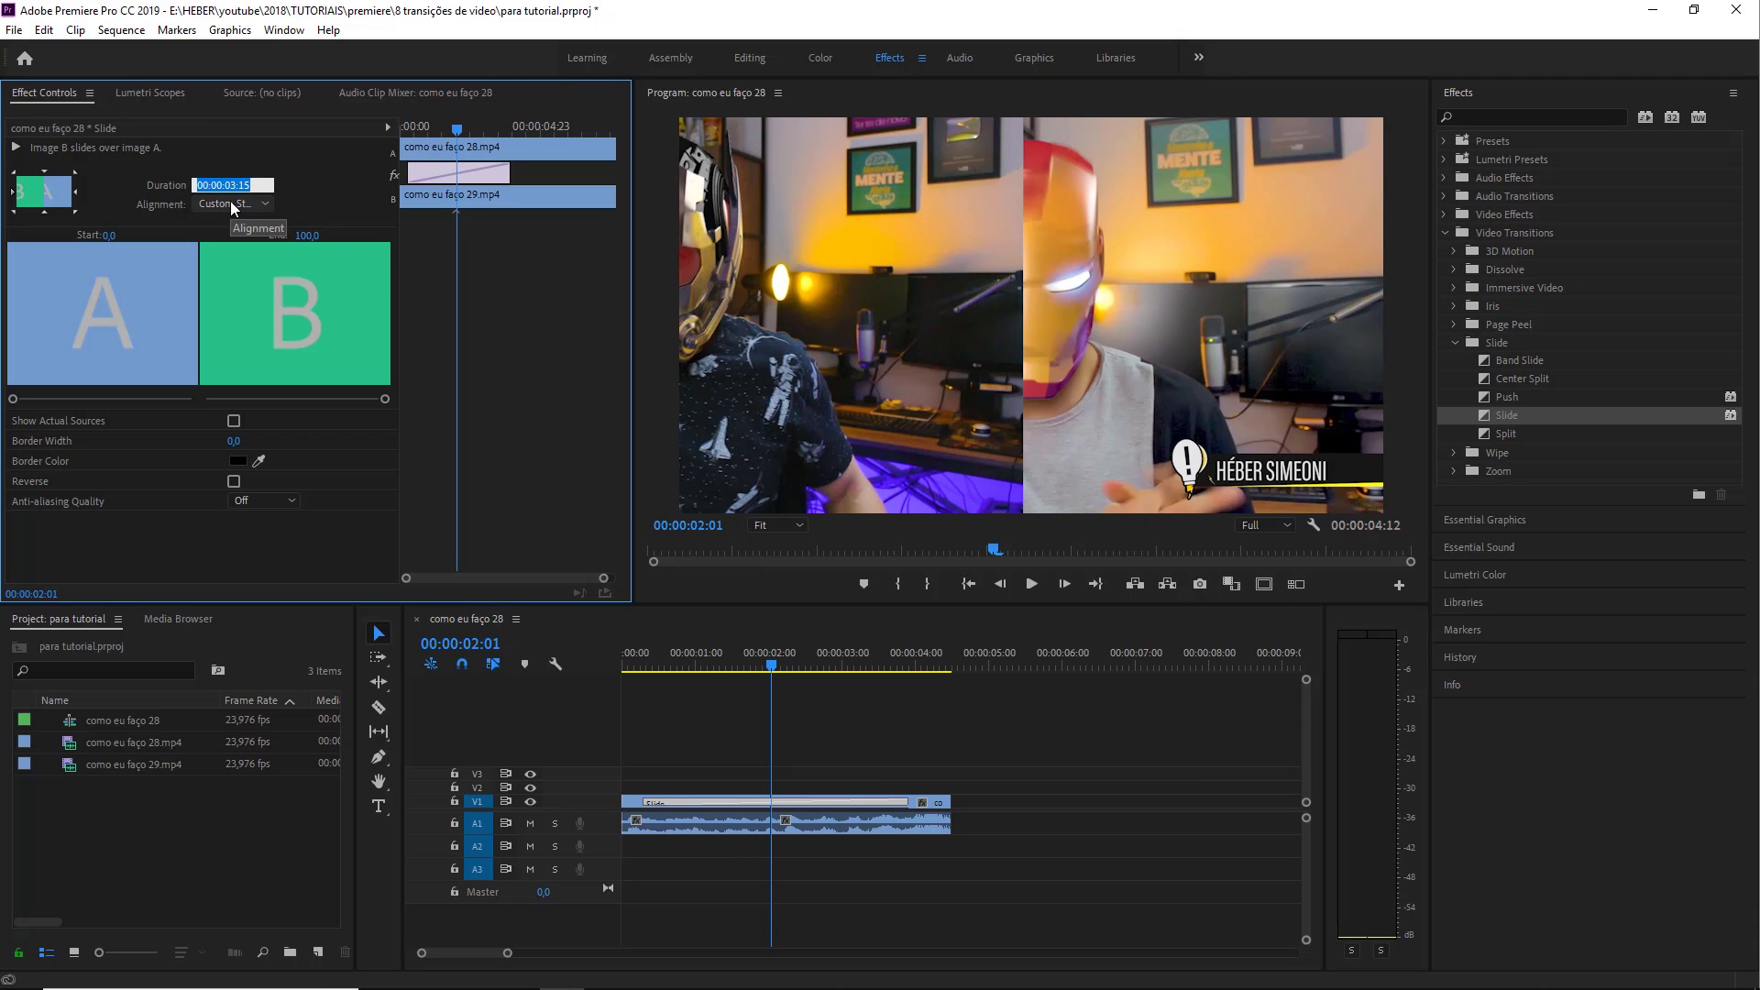
text(1)
key(Return)
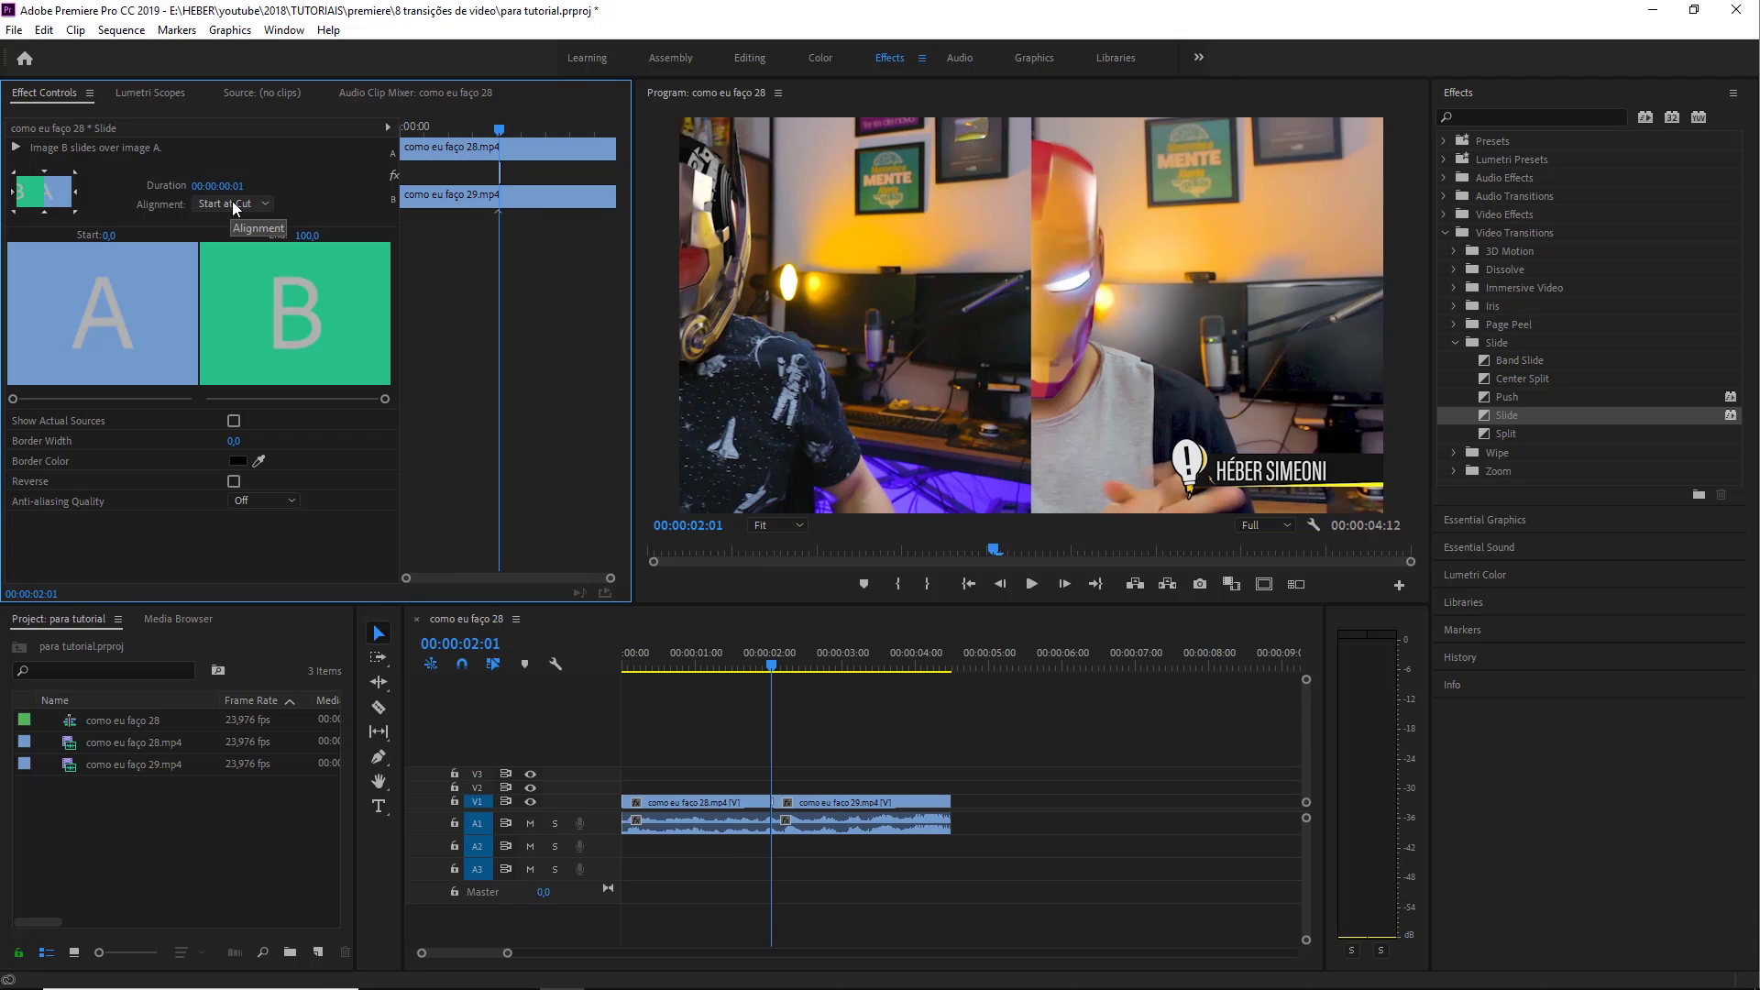
text(100)
key(Return)
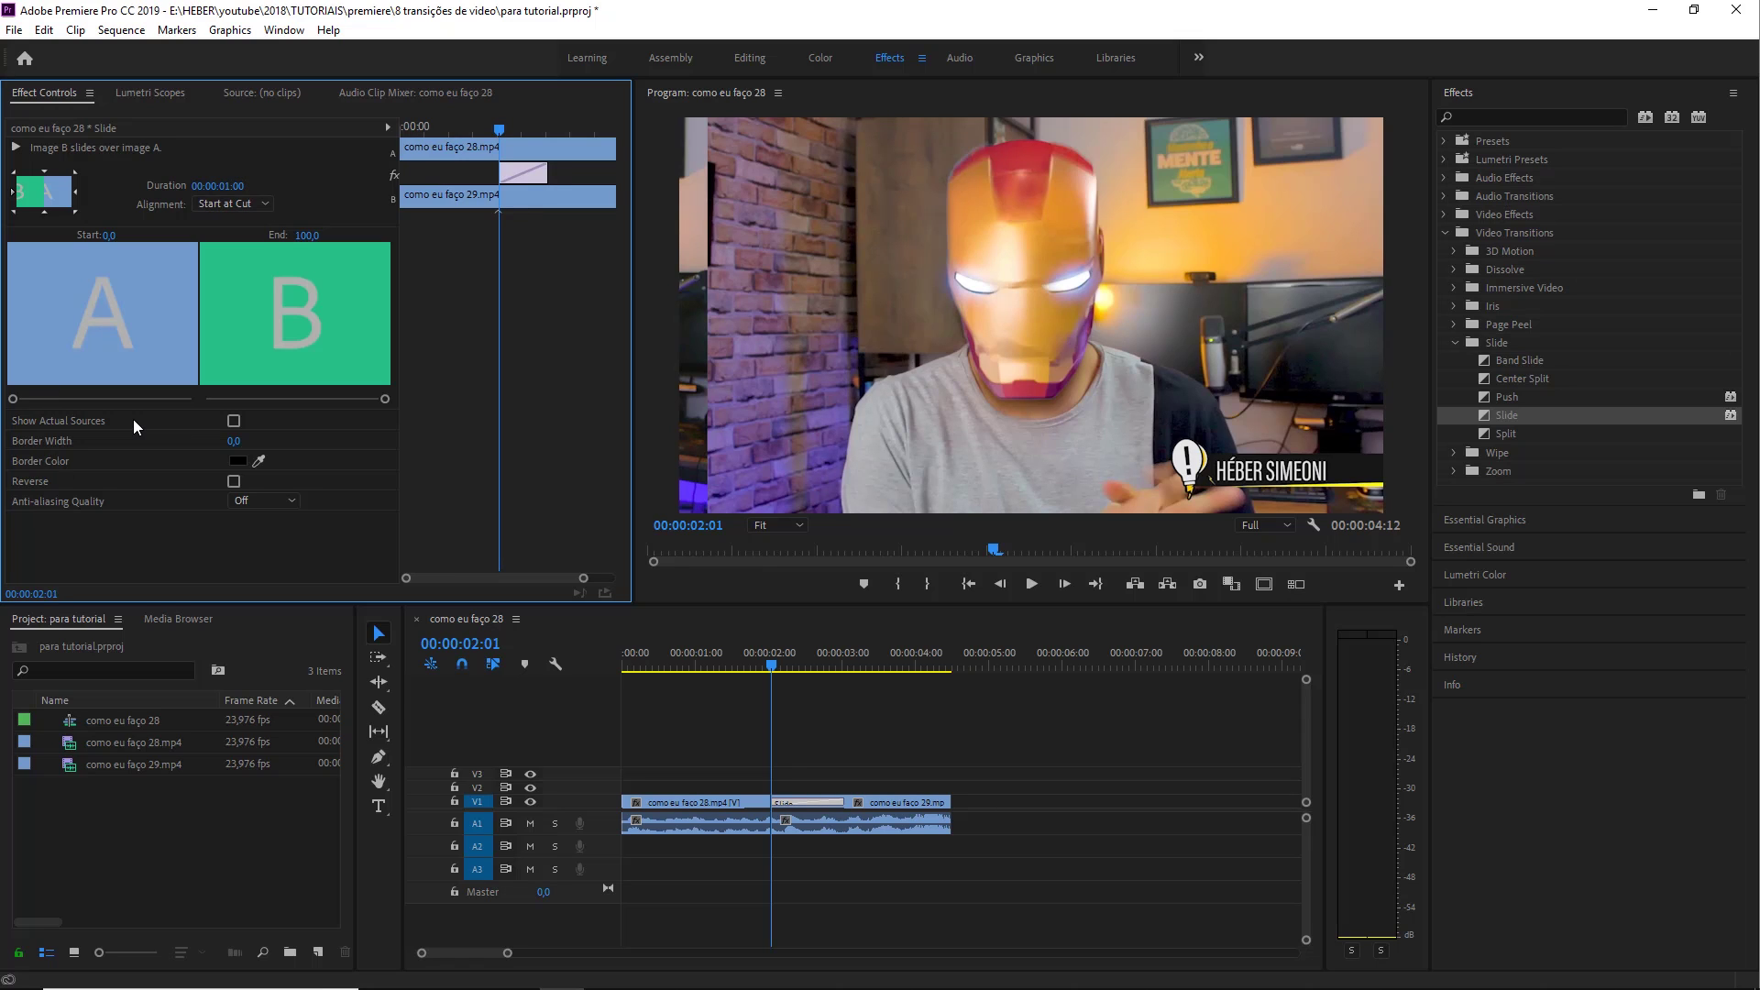
- Switch the alignment to Start at Cut and End at Cut, then back to Center at Cut
click(205, 206)
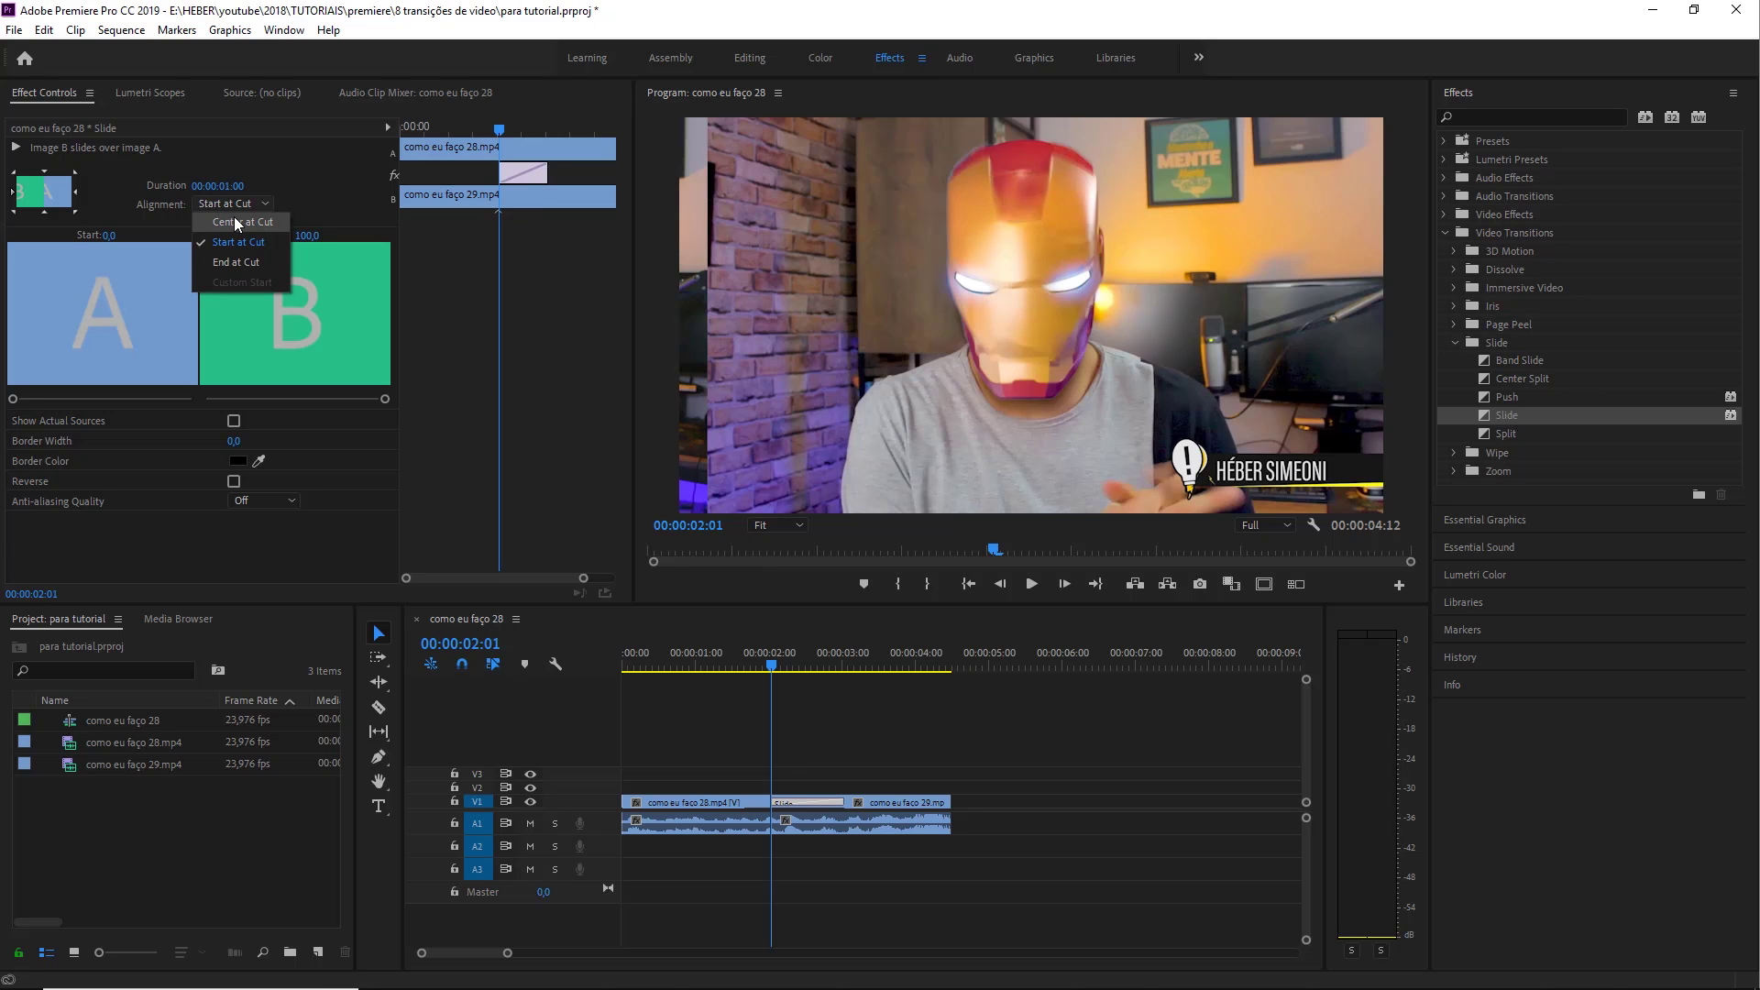
click(249, 223)
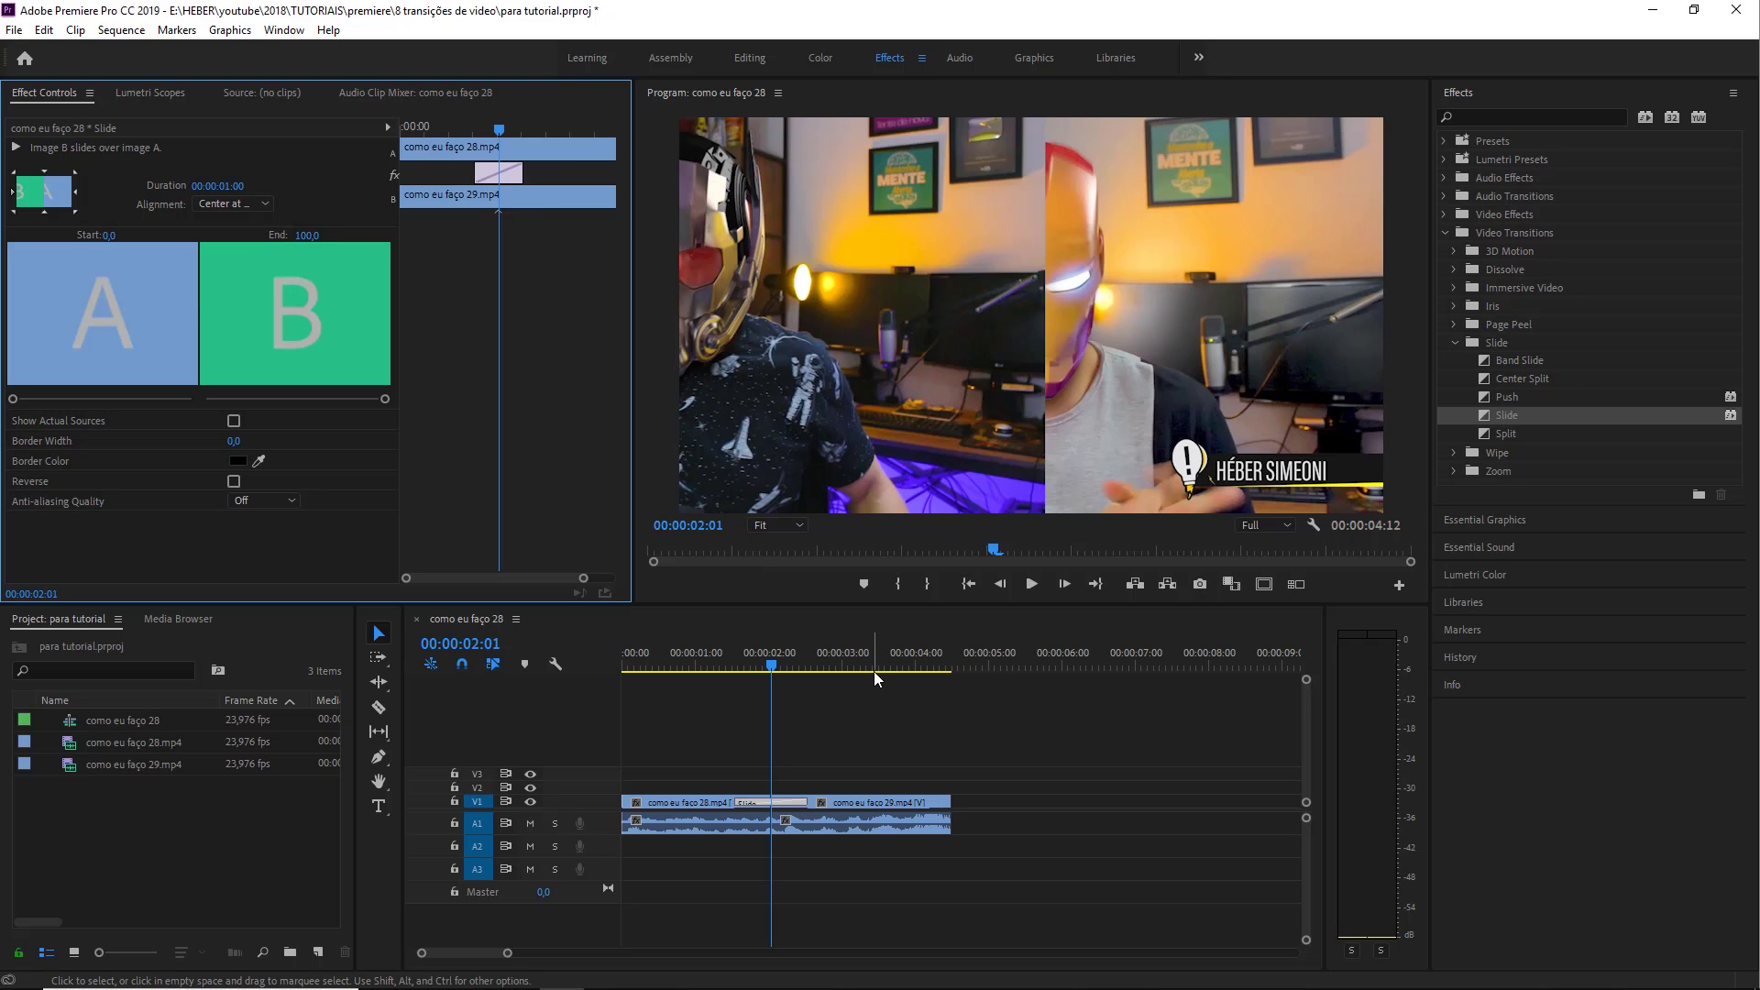
click(234, 206)
click(227, 240)
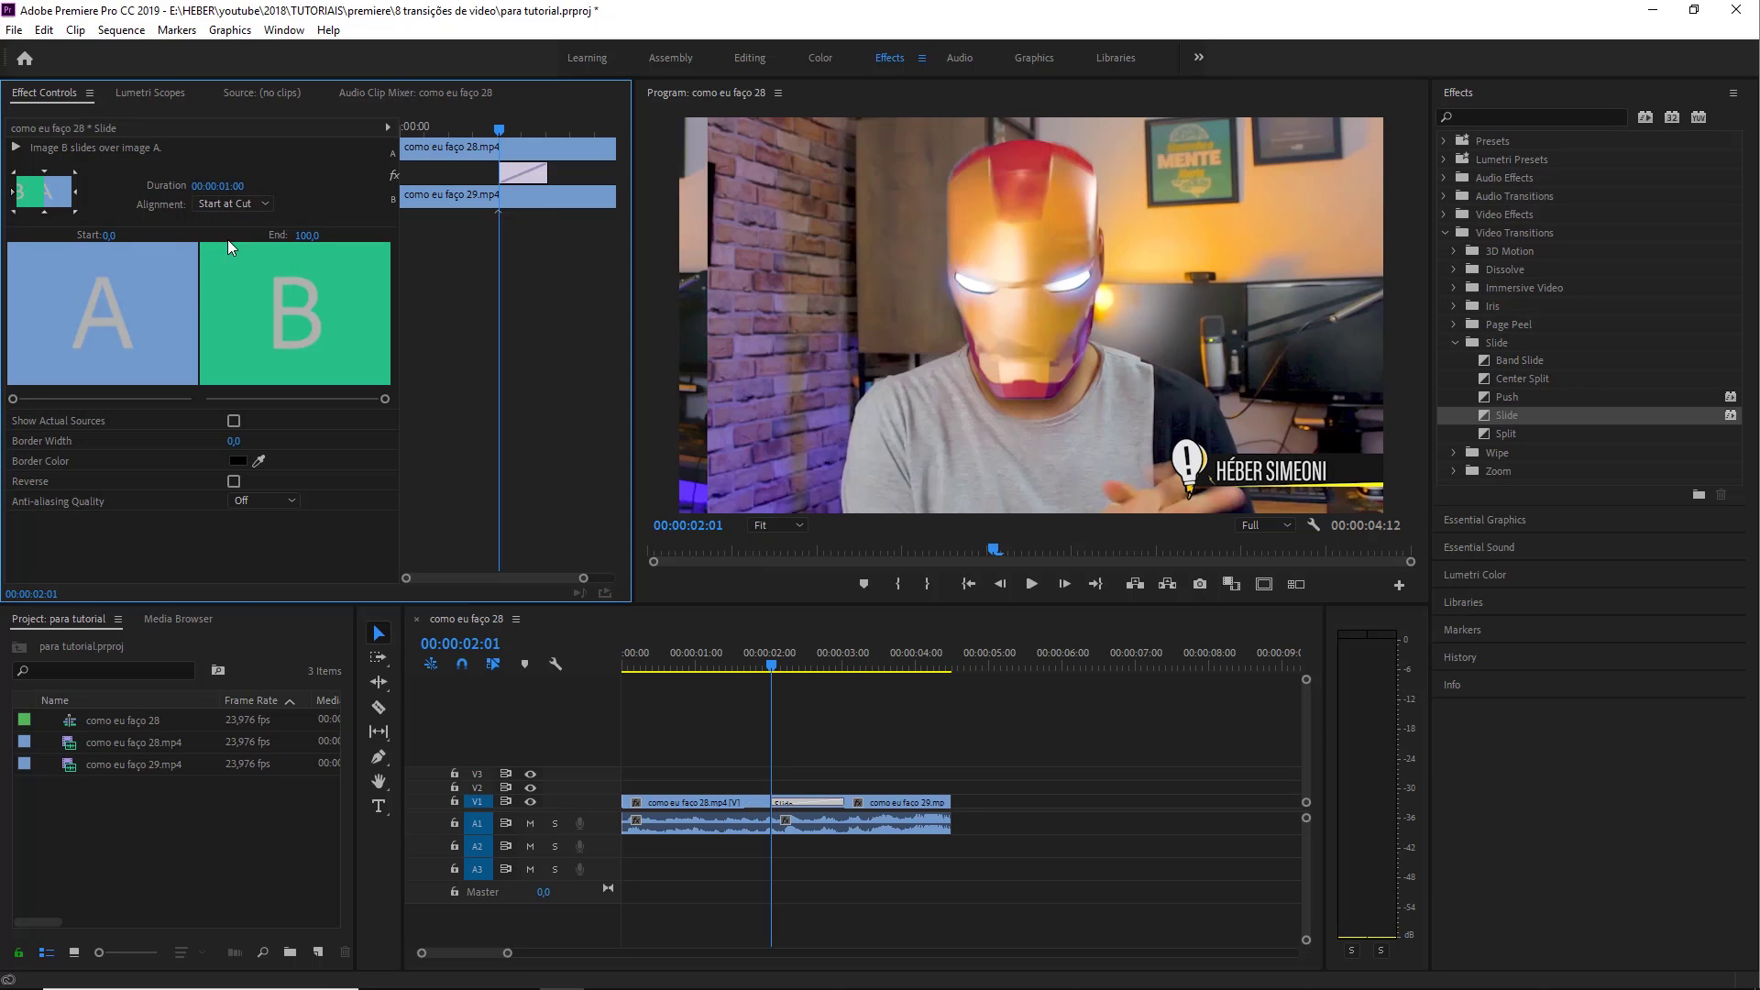
click(227, 203)
click(227, 255)
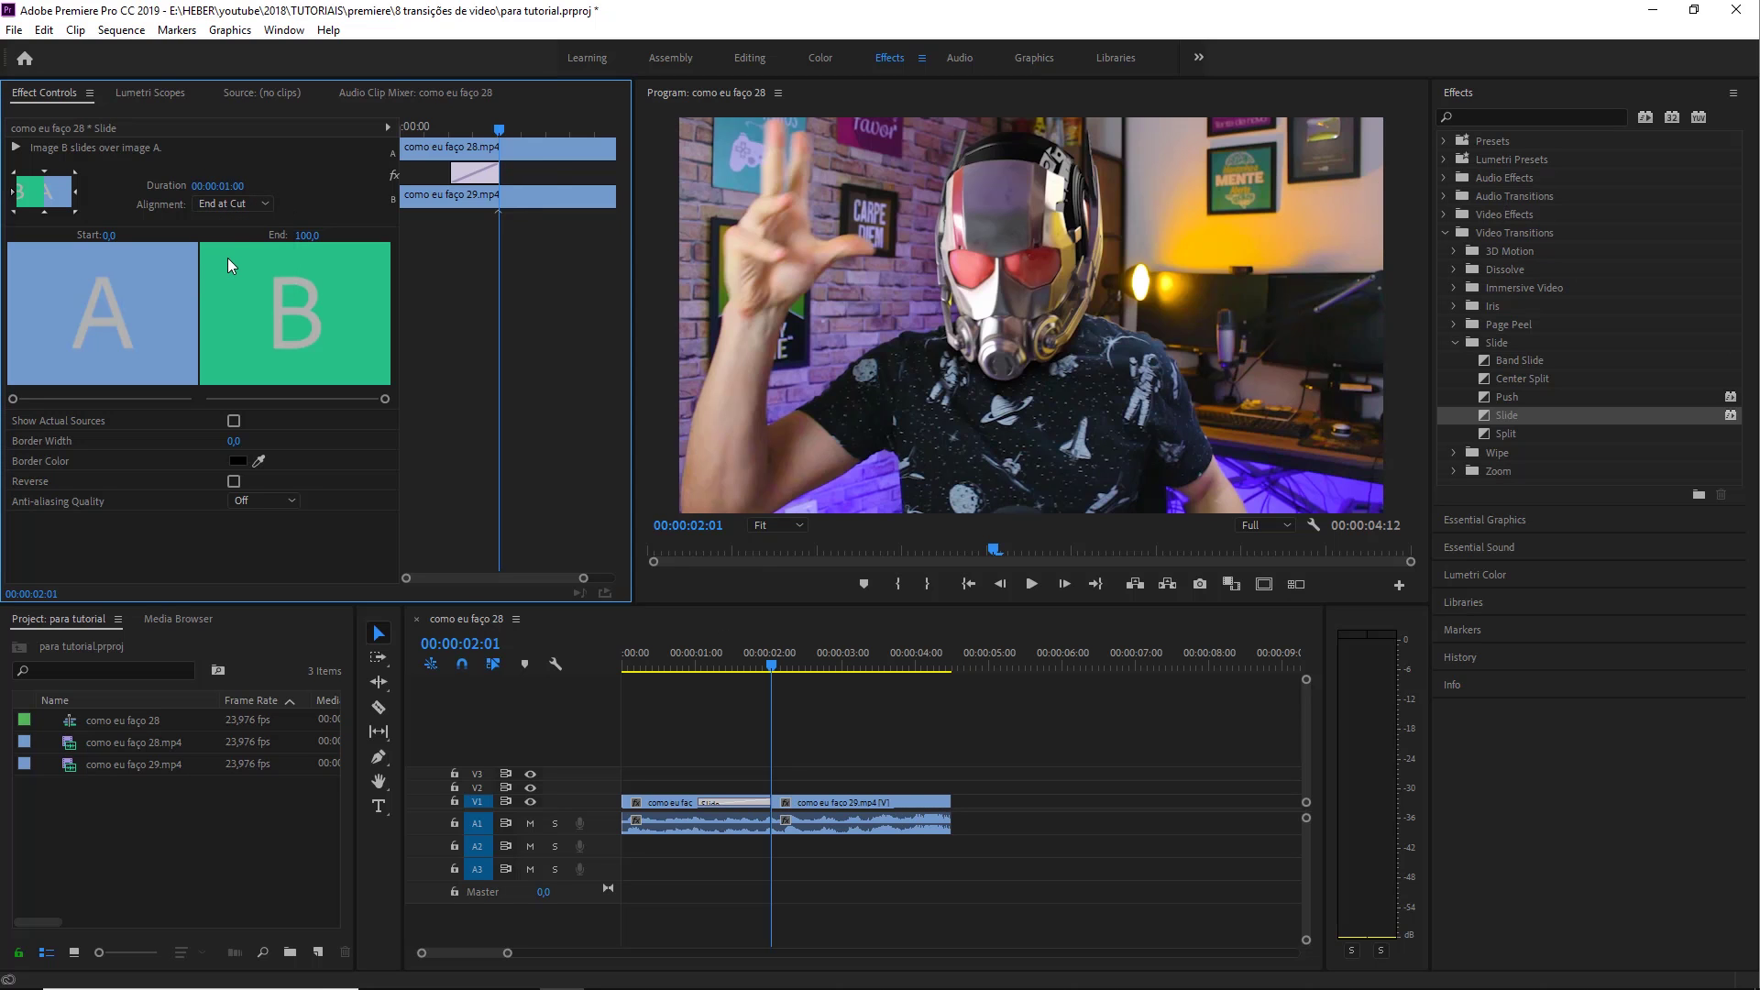
click(233, 204)
click(235, 222)
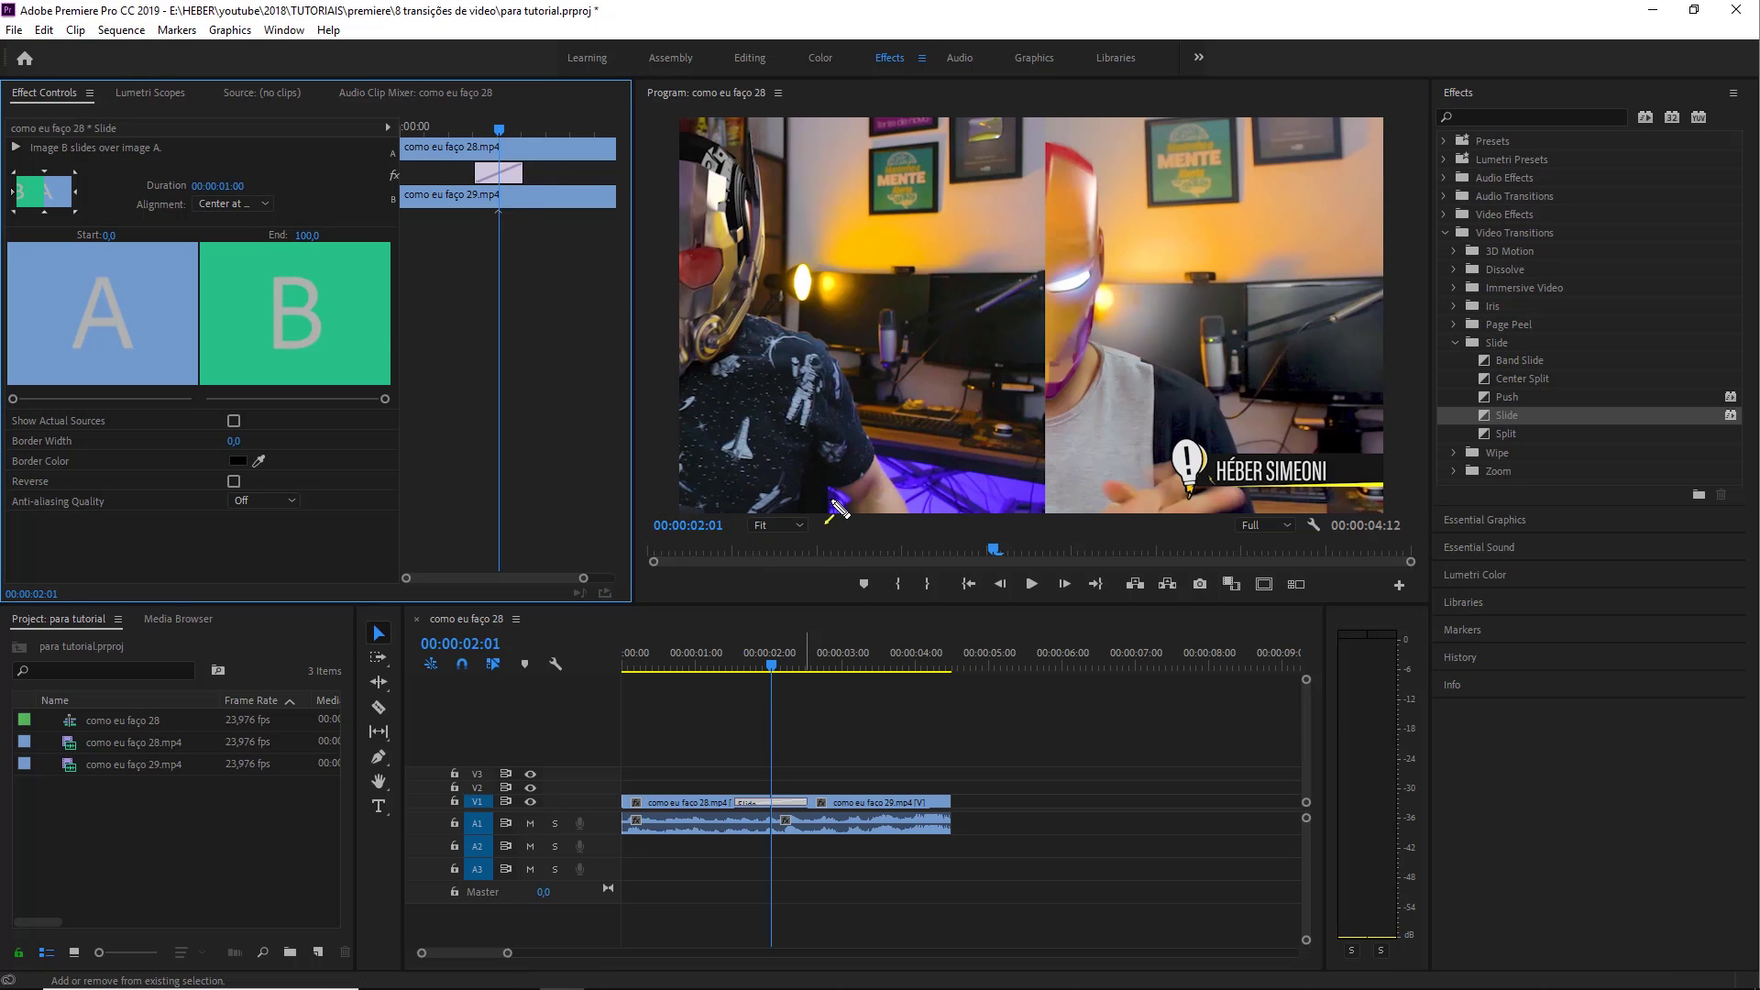
drag(830, 501, 775, 790)
drag(734, 803, 810, 804)
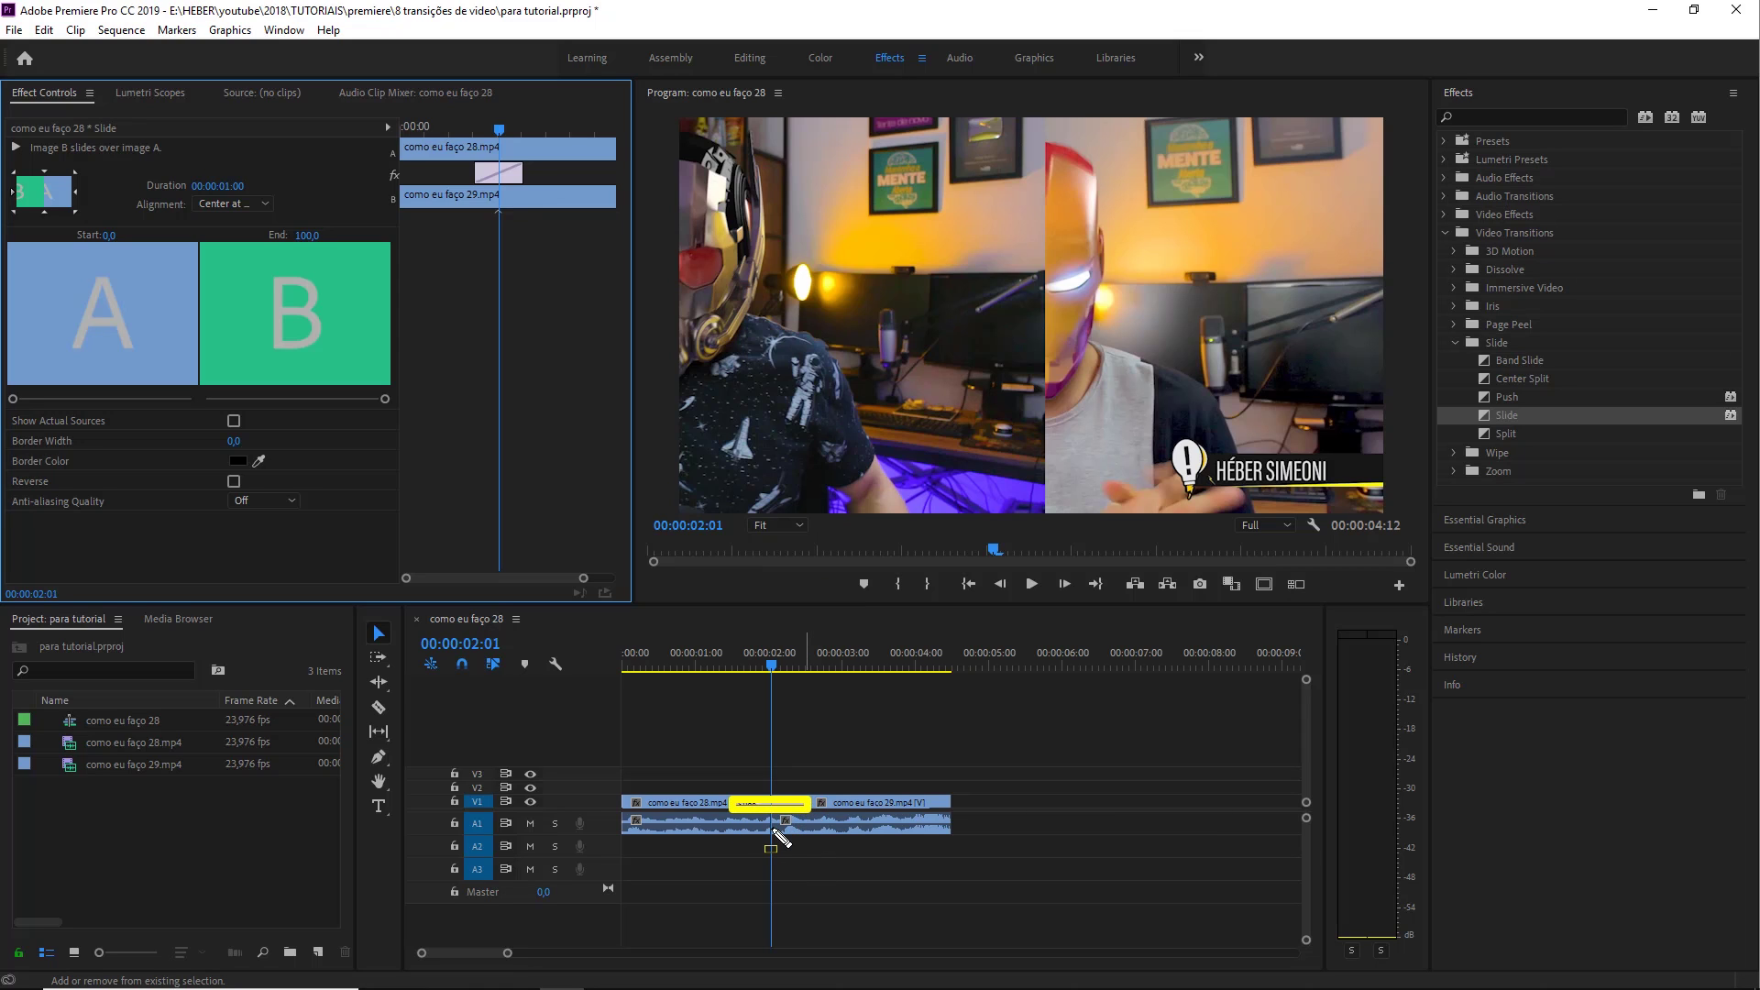
drag(697, 801, 845, 803)
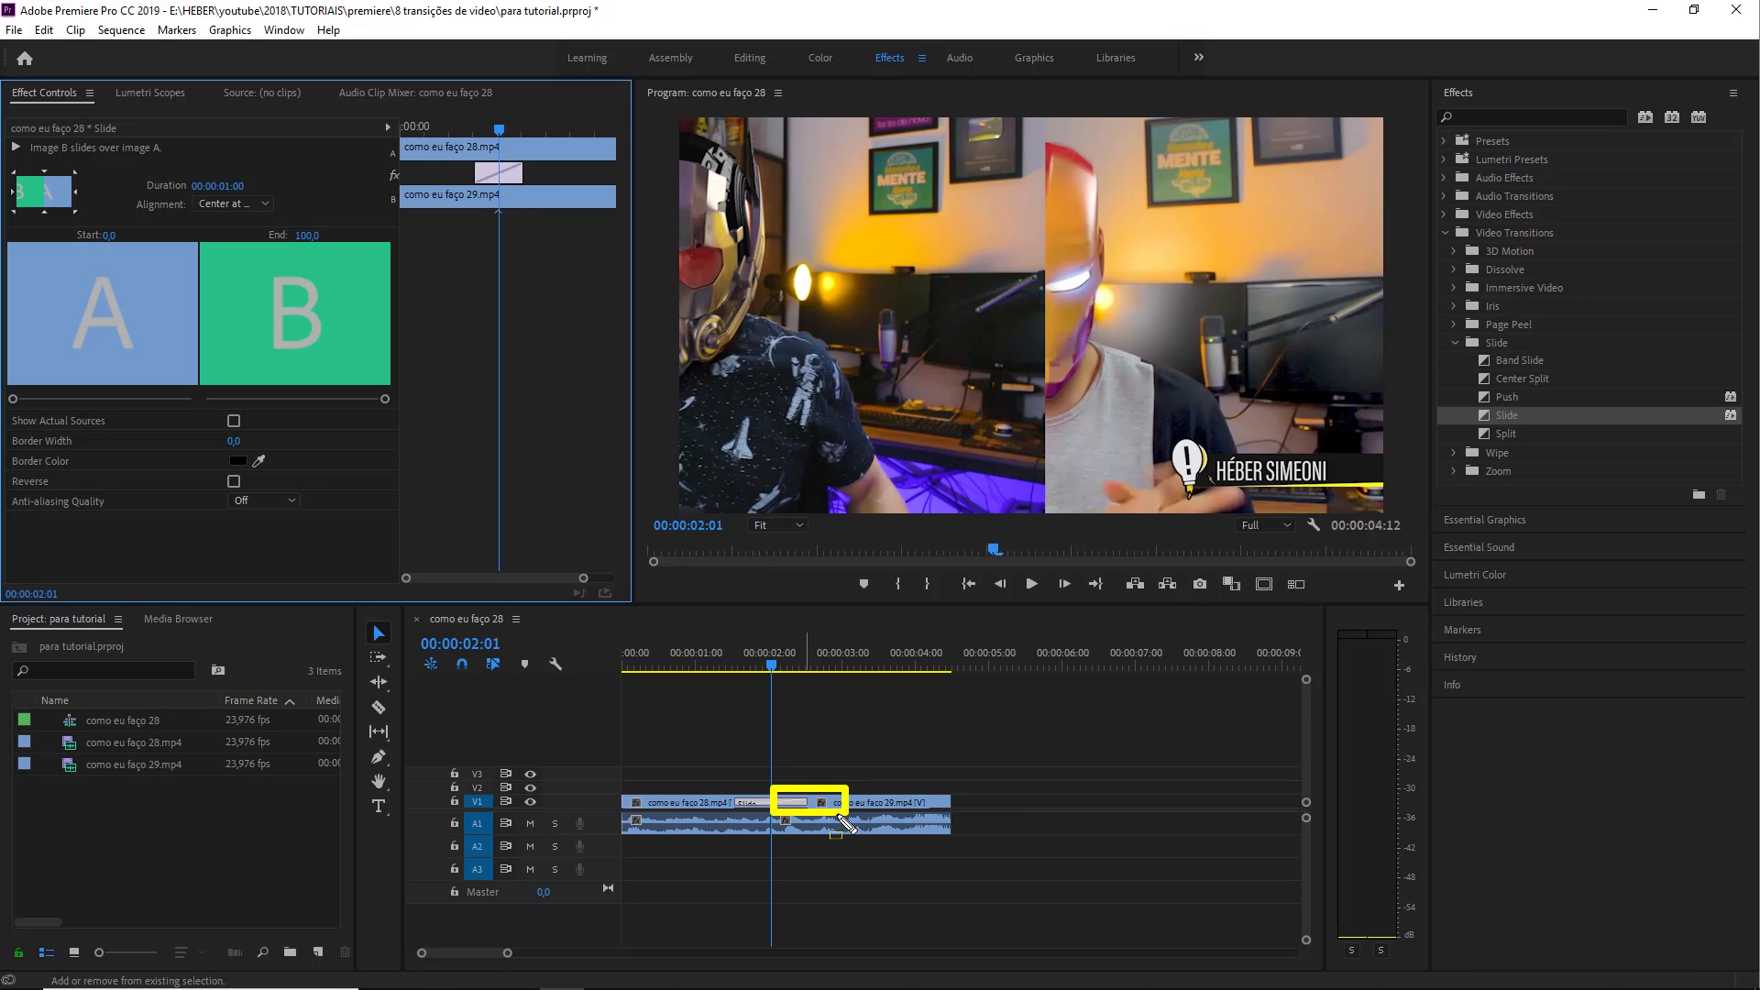
key(Escape)
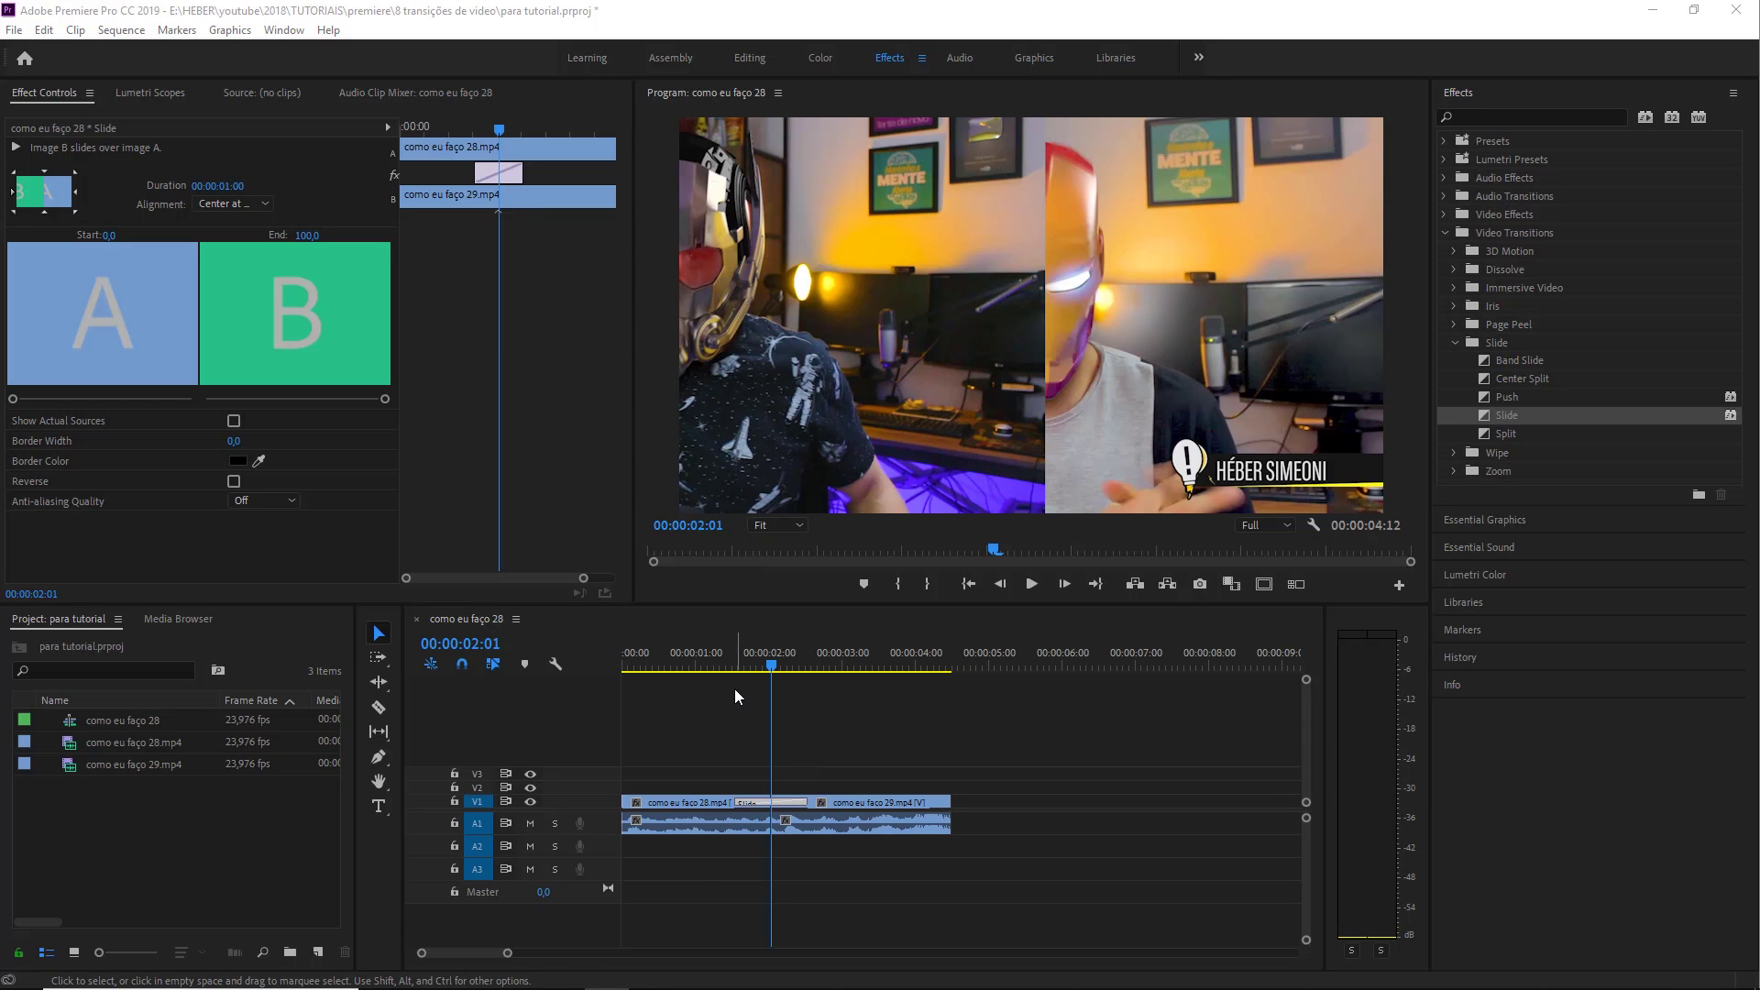
drag(728, 664, 743, 660)
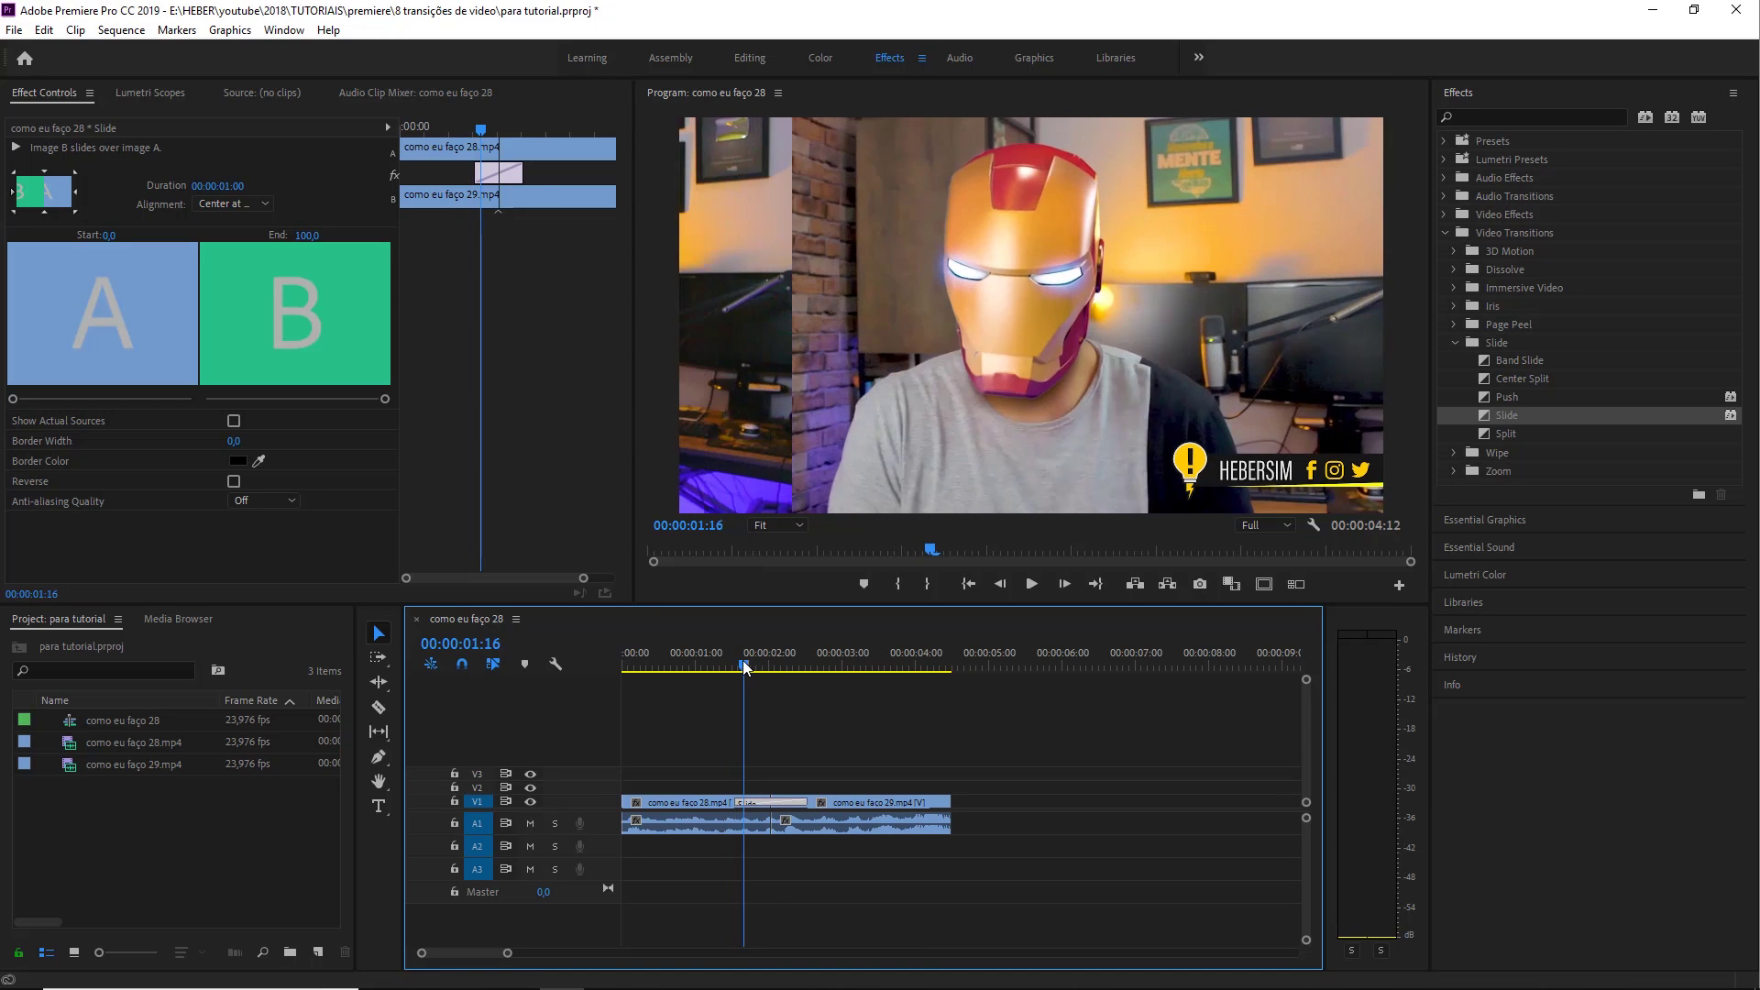
drag(742, 660, 783, 660)
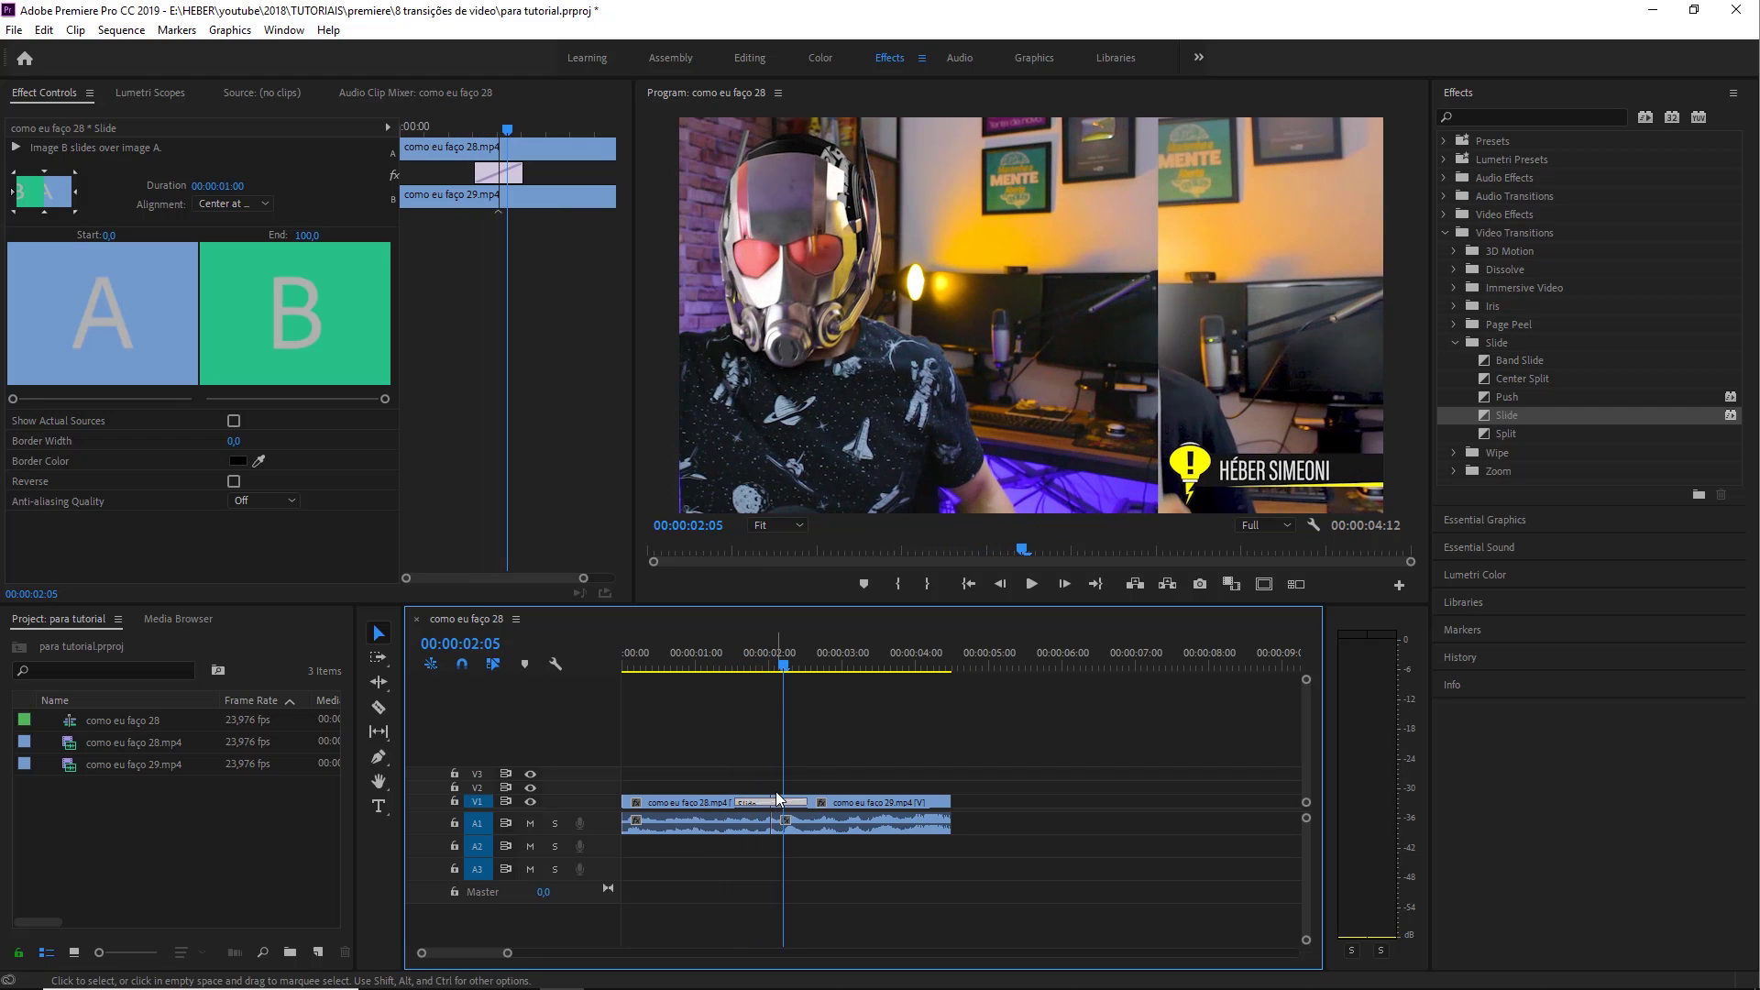
drag(778, 802, 740, 801)
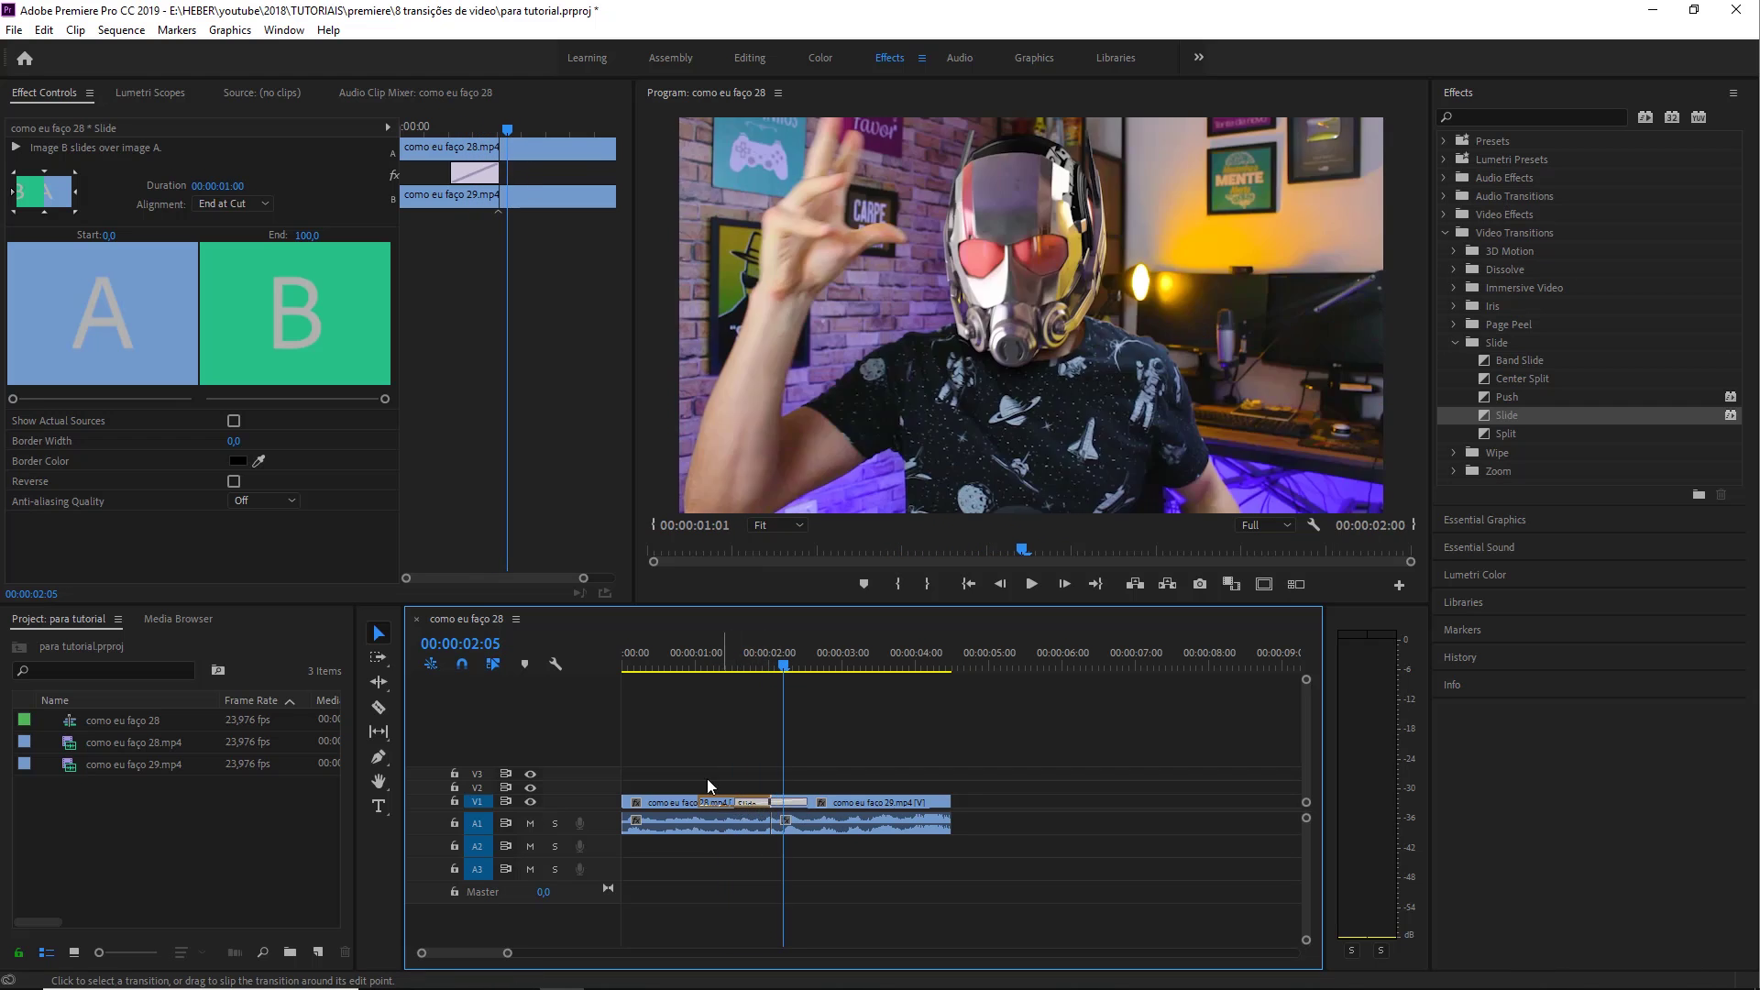
drag(694, 653, 744, 659)
drag(737, 801, 795, 801)
drag(740, 658, 815, 655)
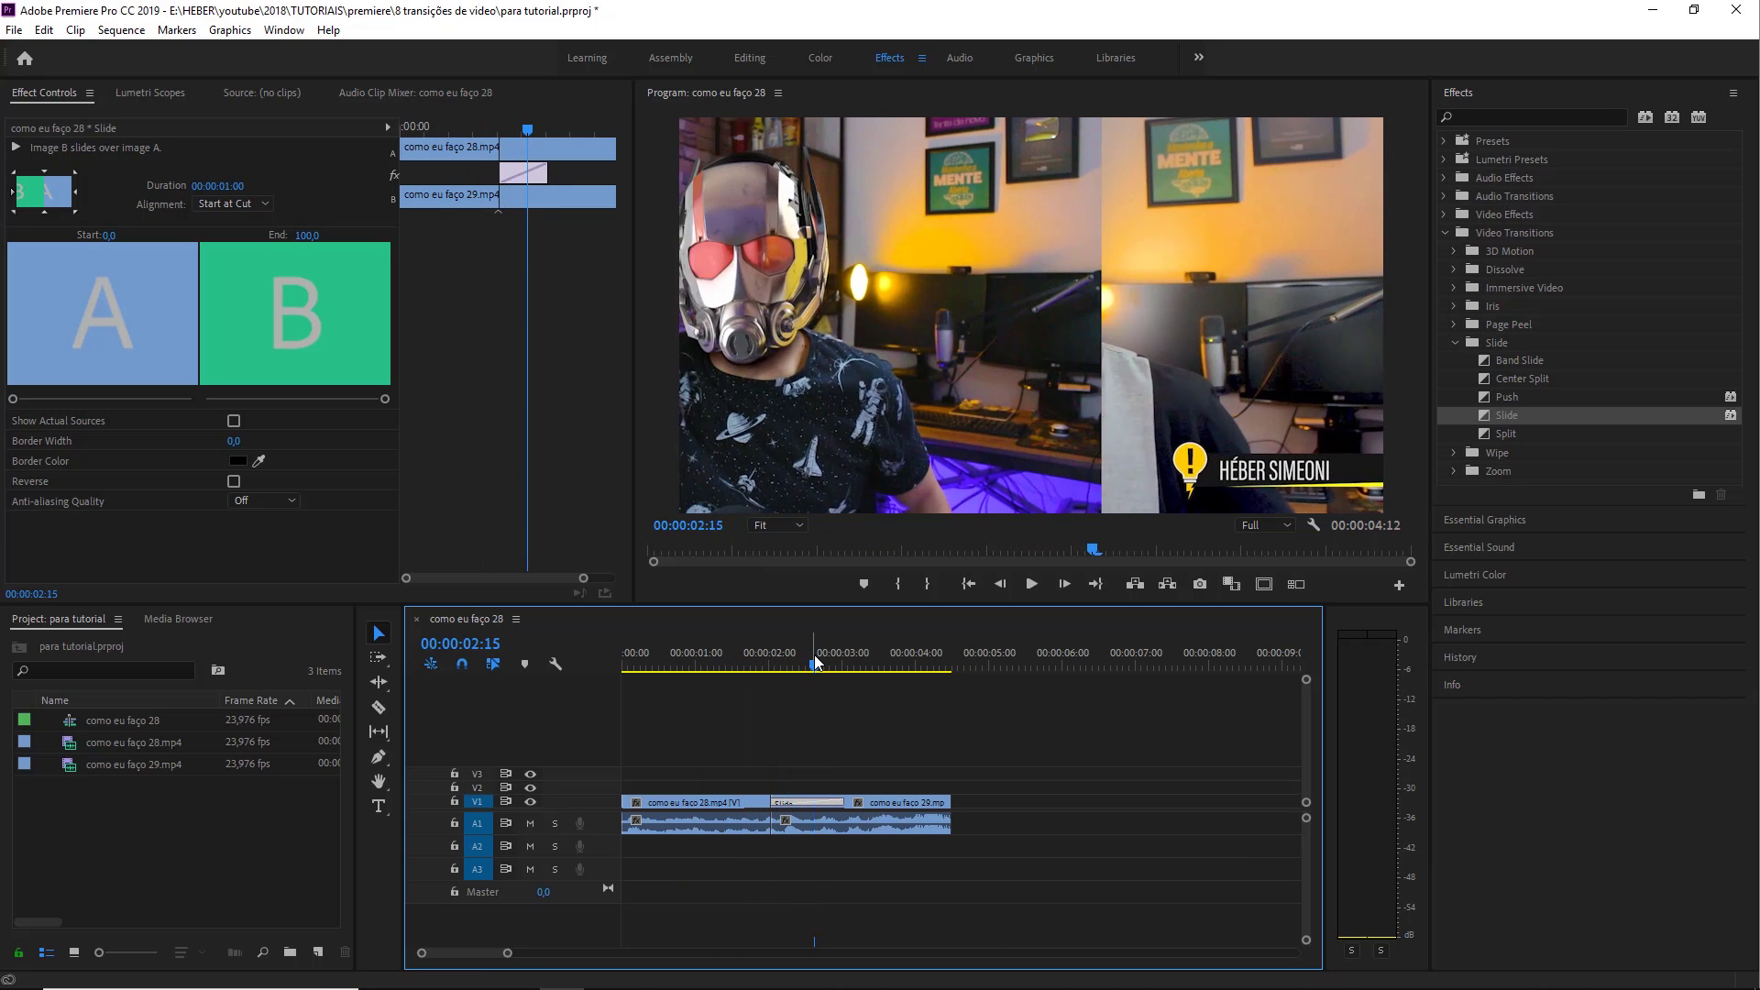
key(ctrl+z)
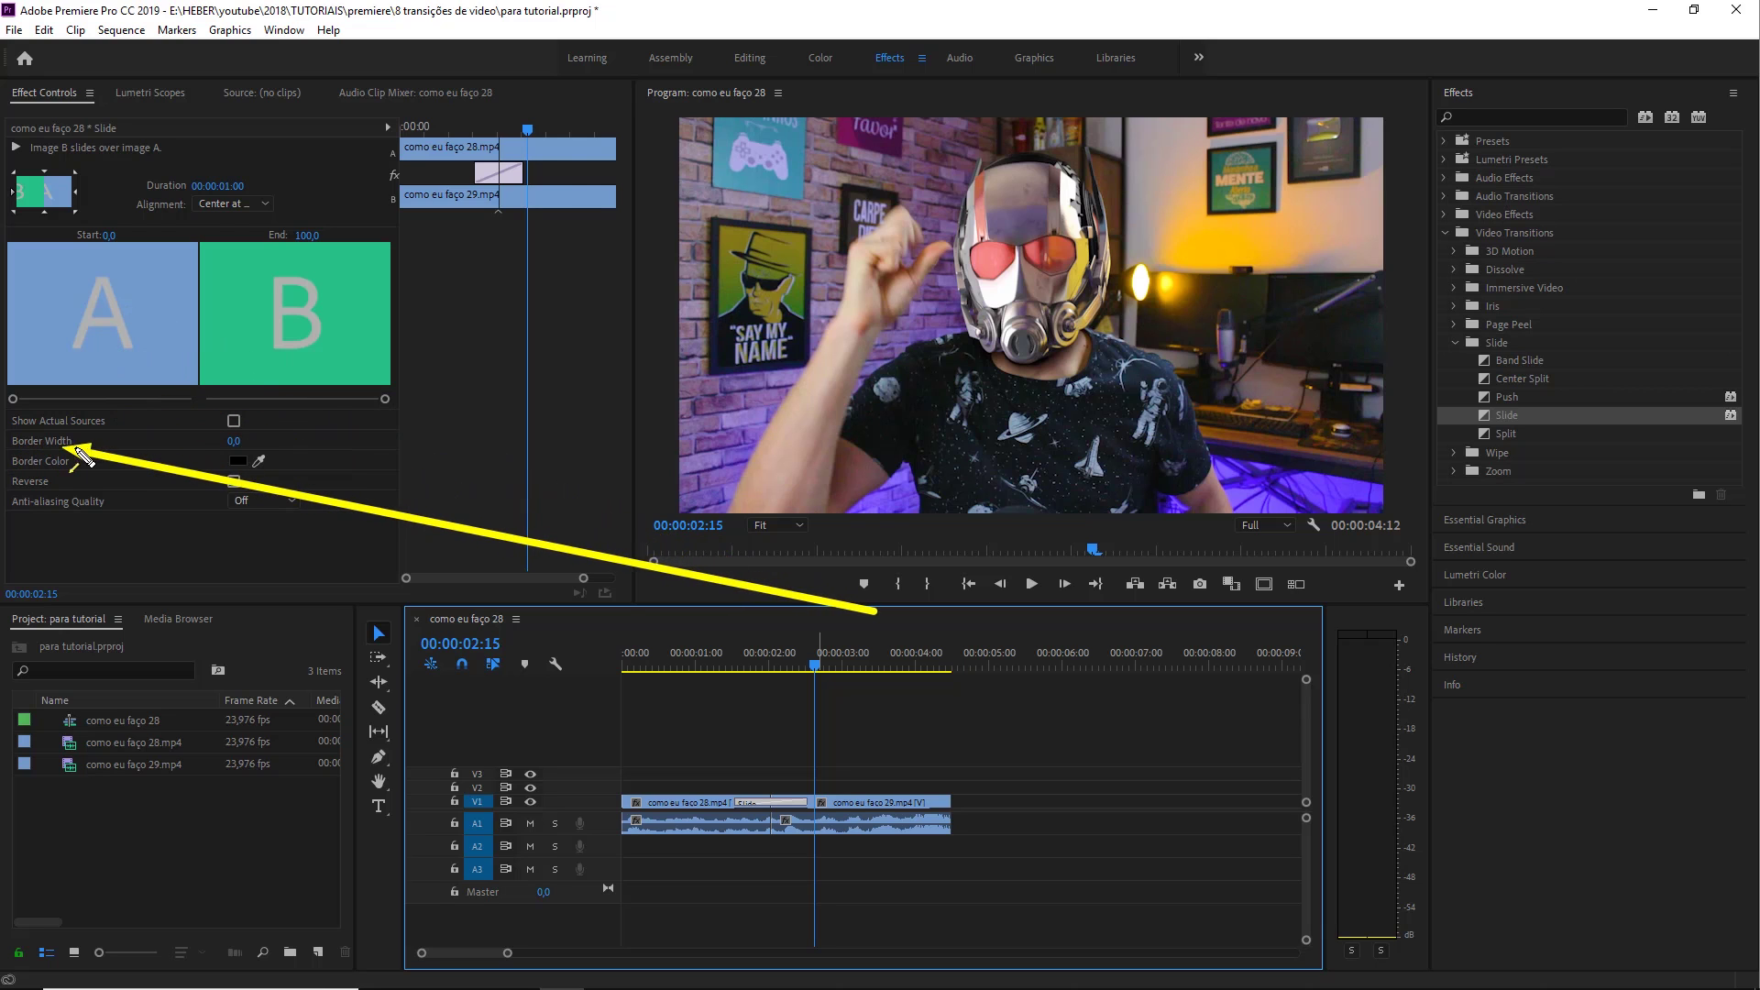
- Widen the Slide transition's border to about 30.4 and preview it mid-transition
drag(256, 451, 266, 451)
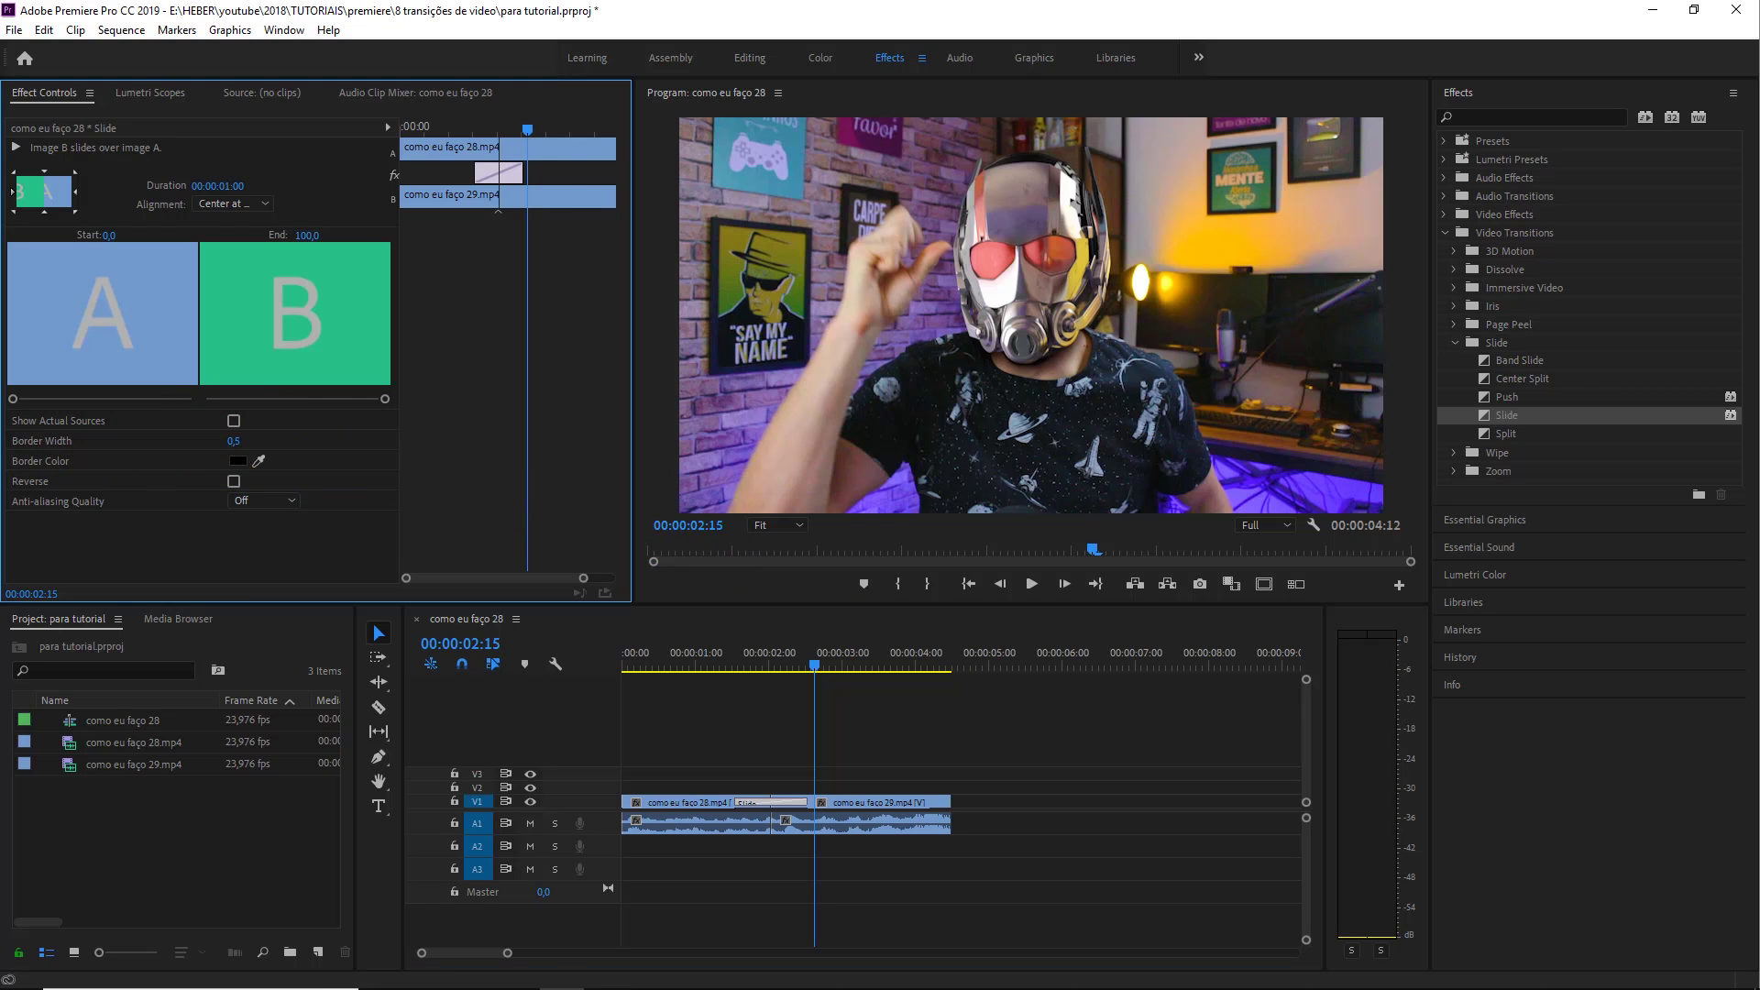
drag(798, 658, 773, 658)
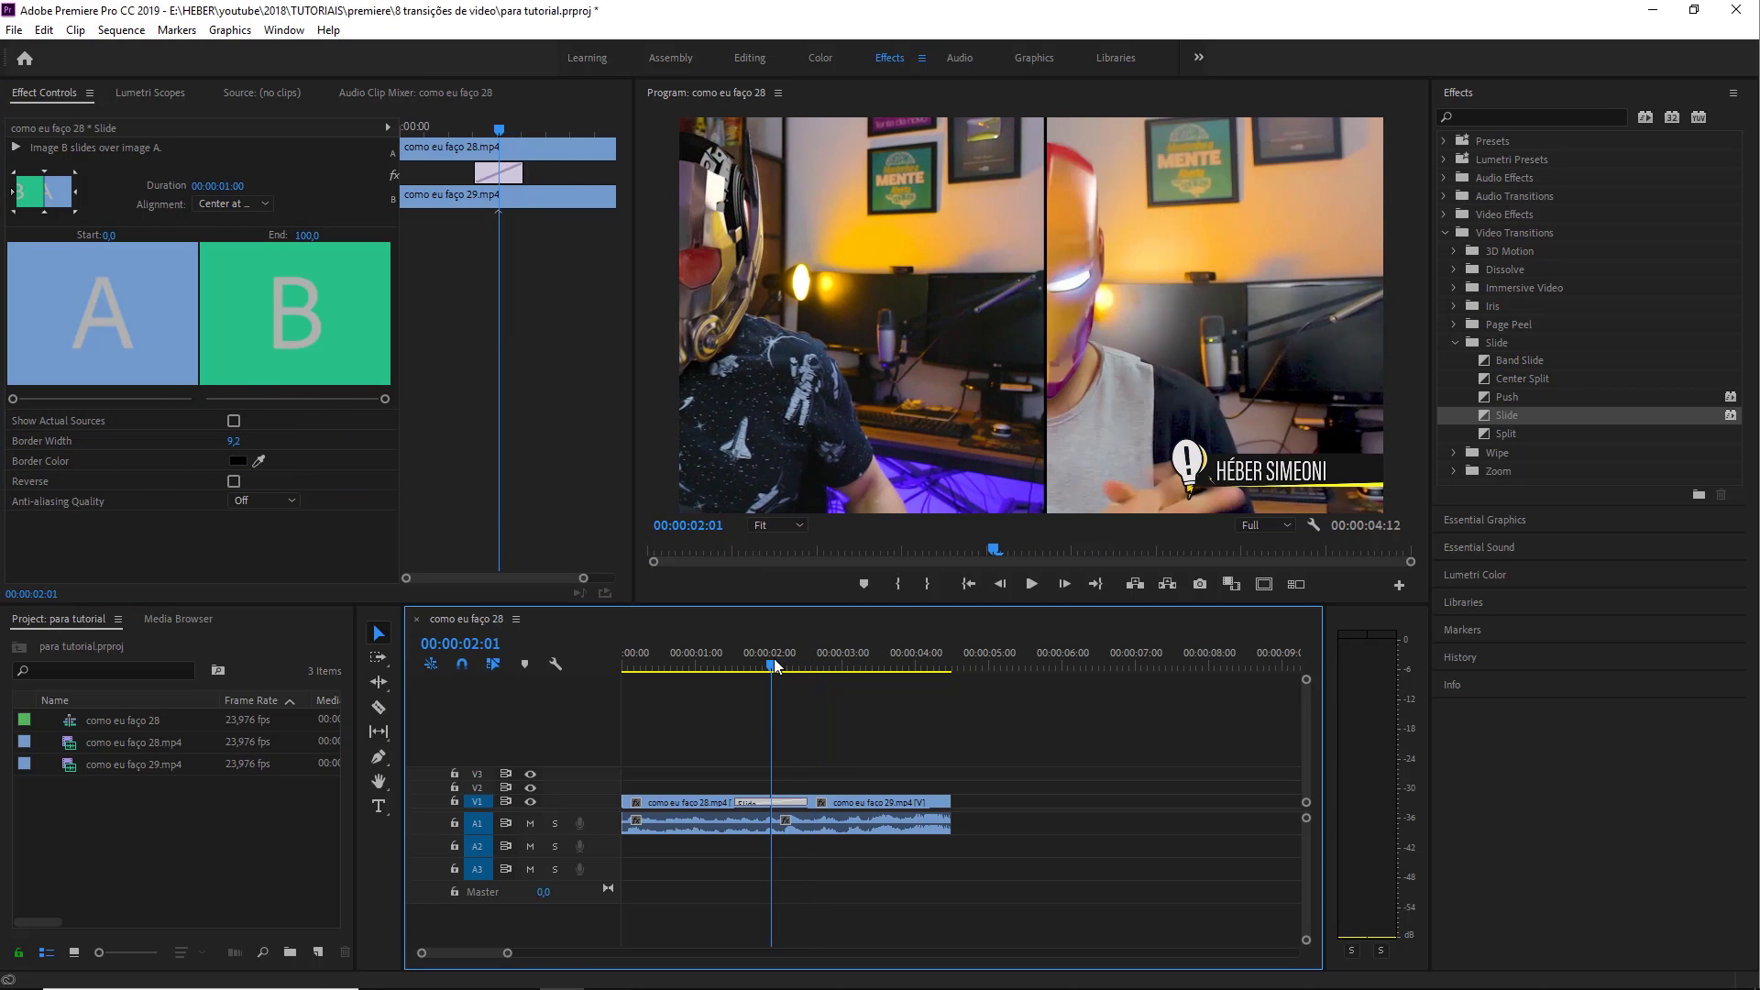
drag(233, 441, 237, 447)
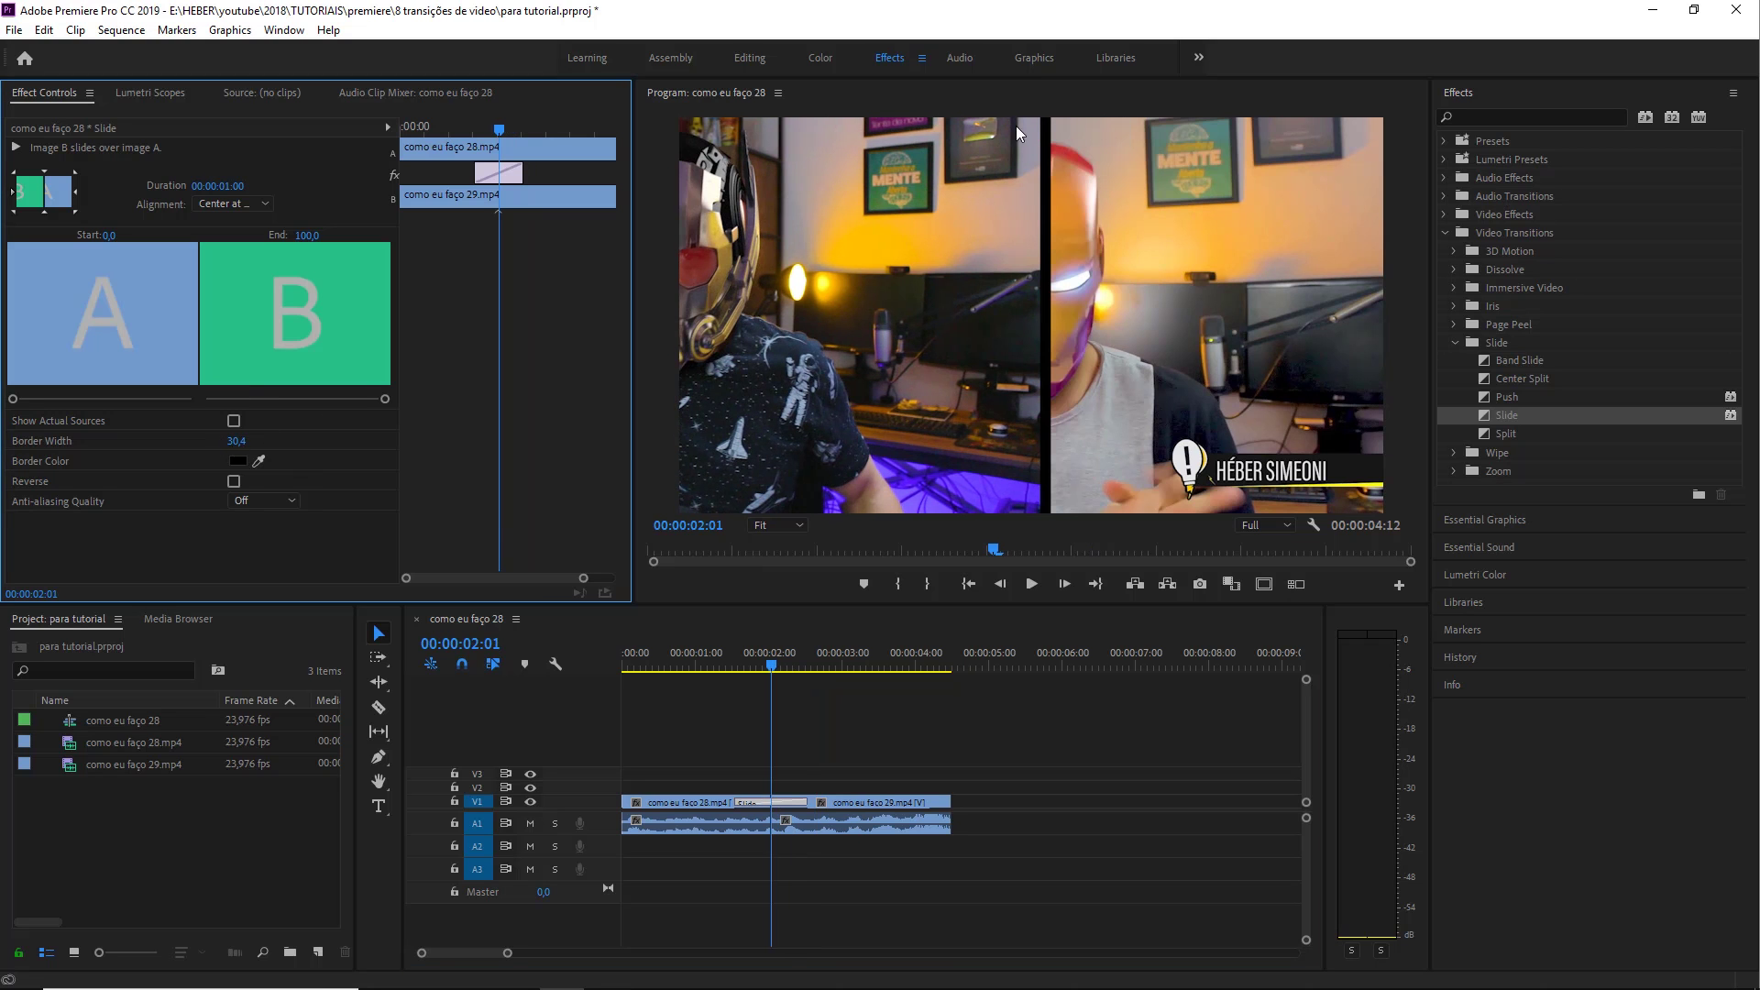
drag(788, 653, 786, 669)
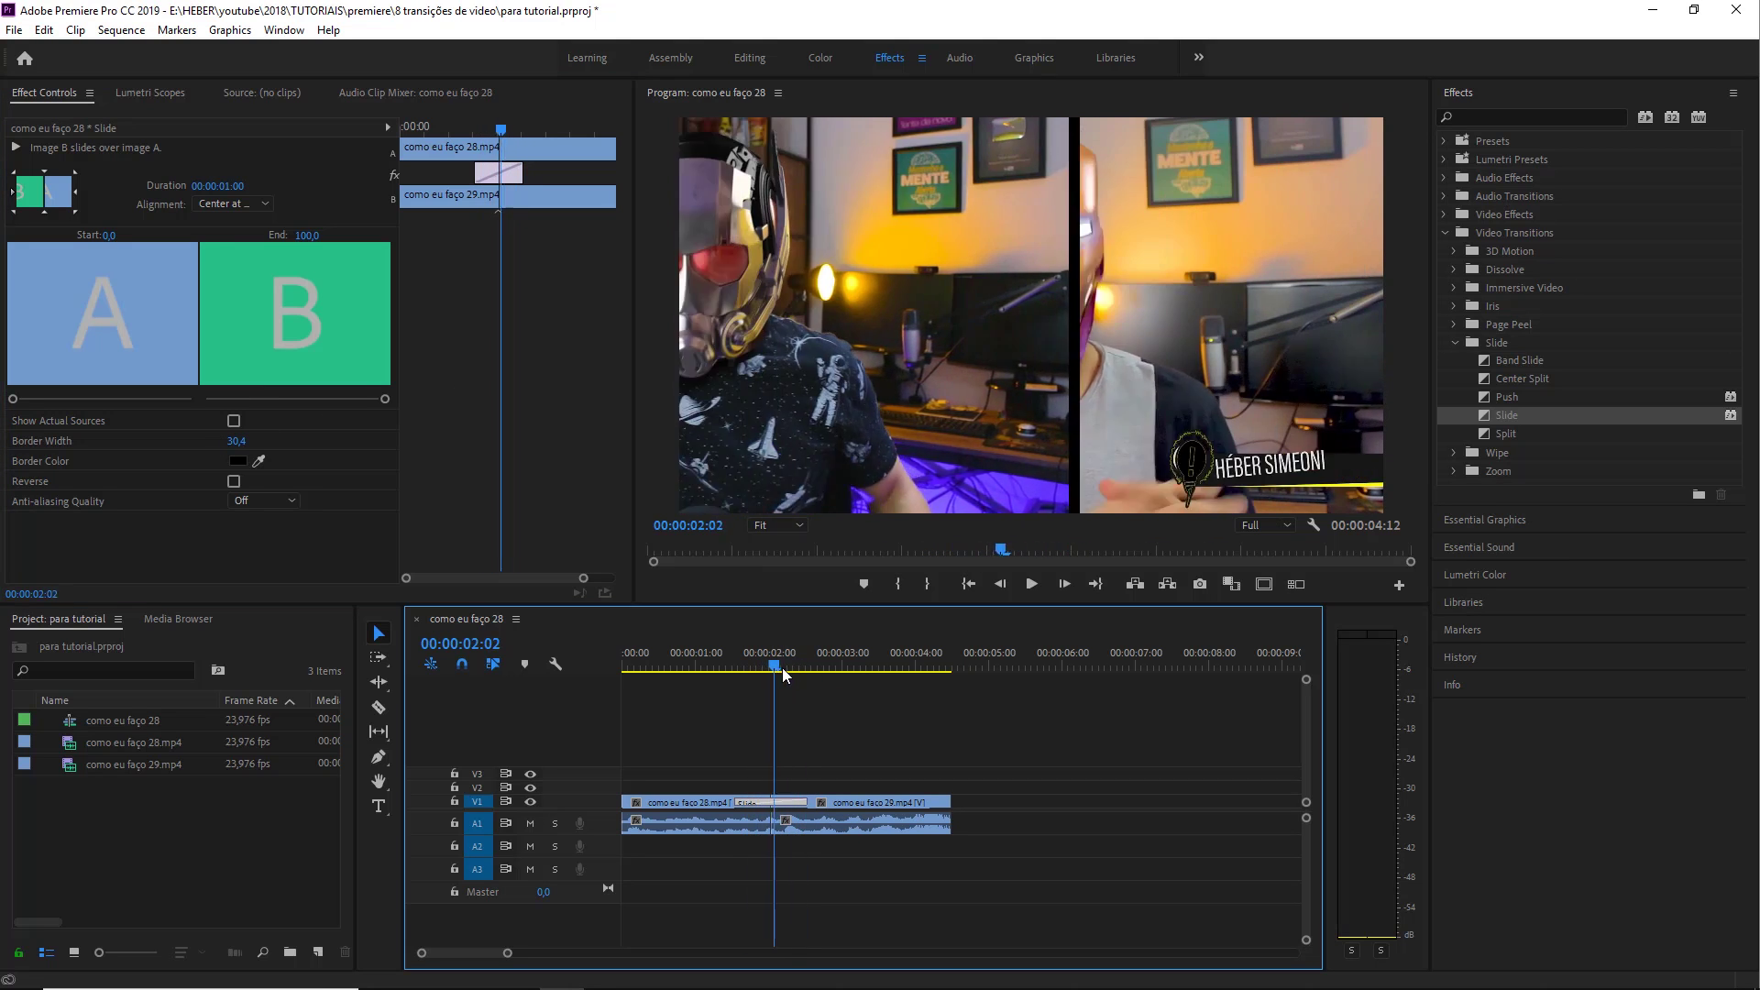
mouse_move(785, 669)
mouse_down()
mouse_move(754, 670)
mouse_move(772, 666)
mouse_up()
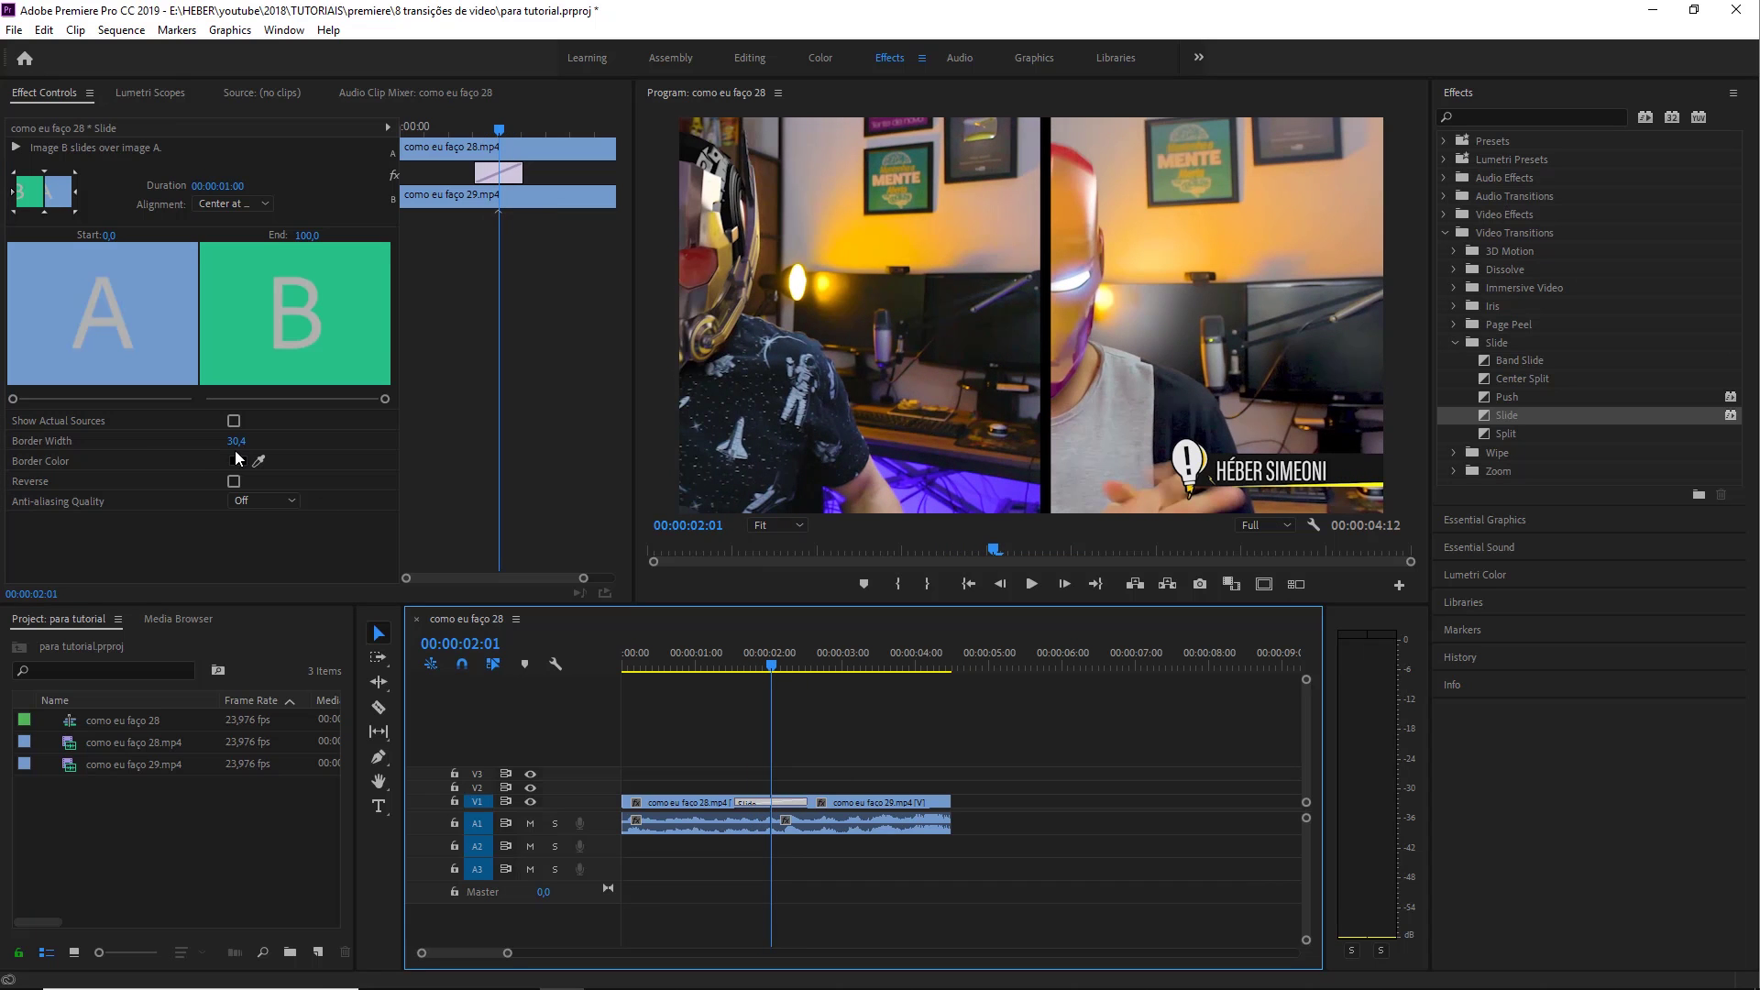
- Make the border colour red and preview the red-edged transition
click(47, 461)
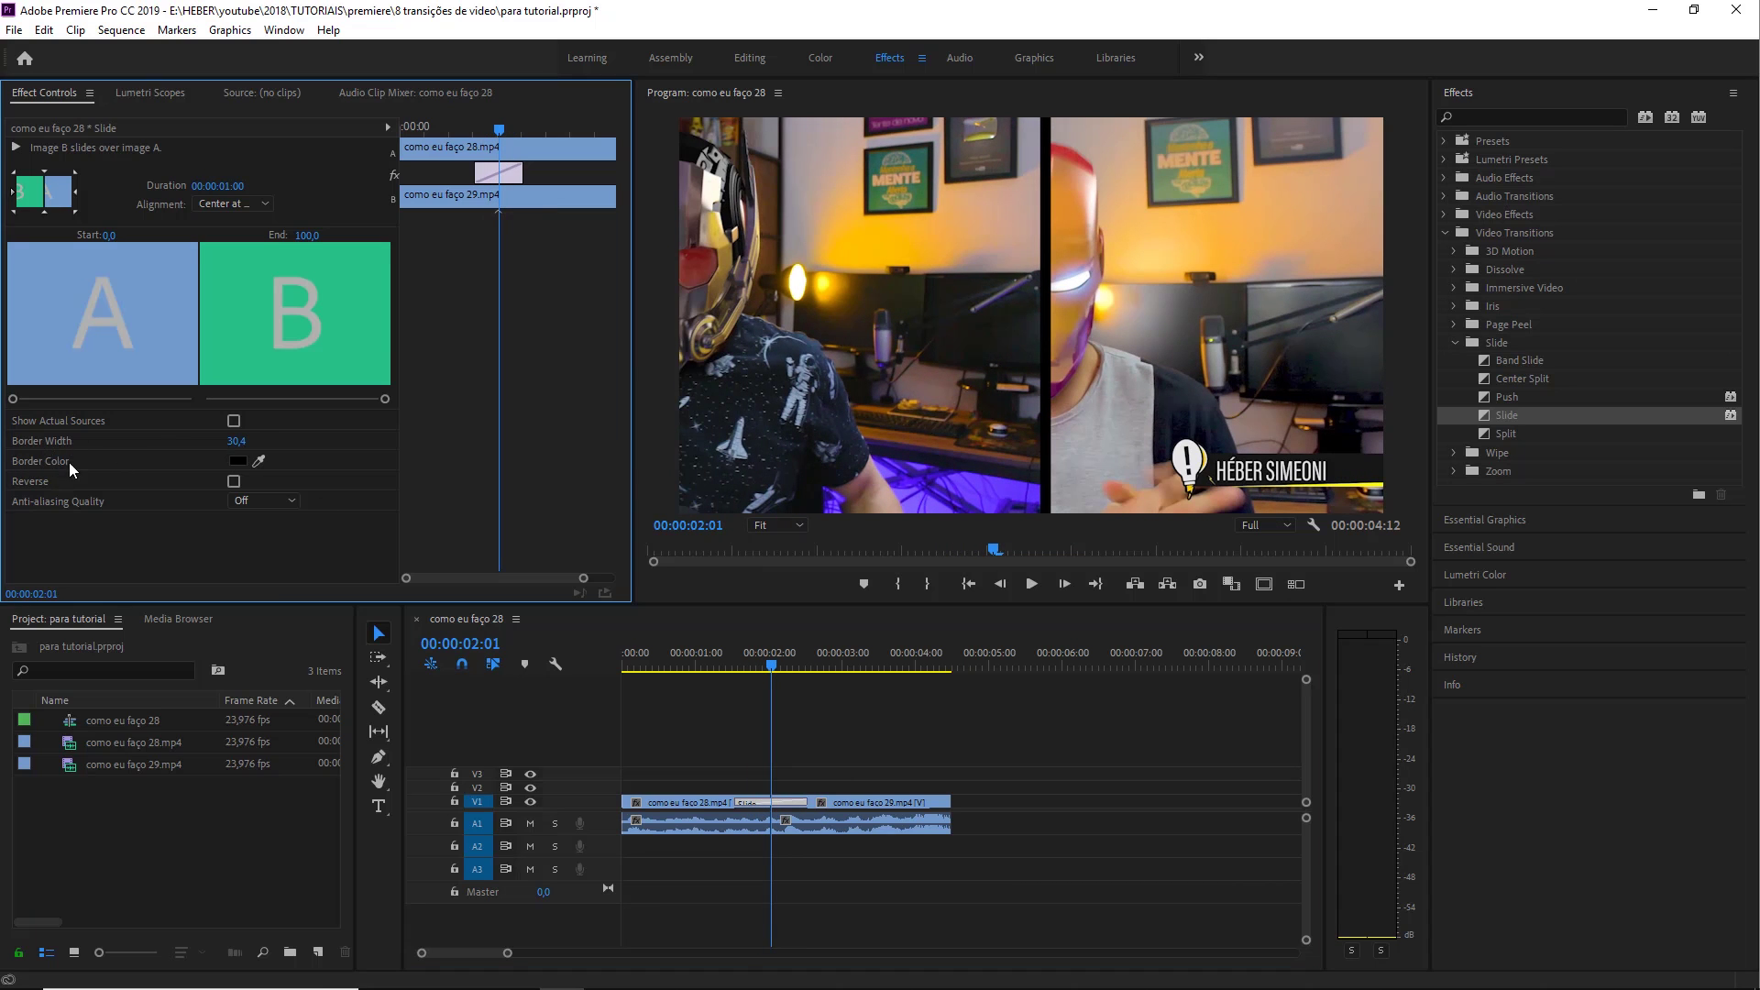
drag(318, 255, 248, 463)
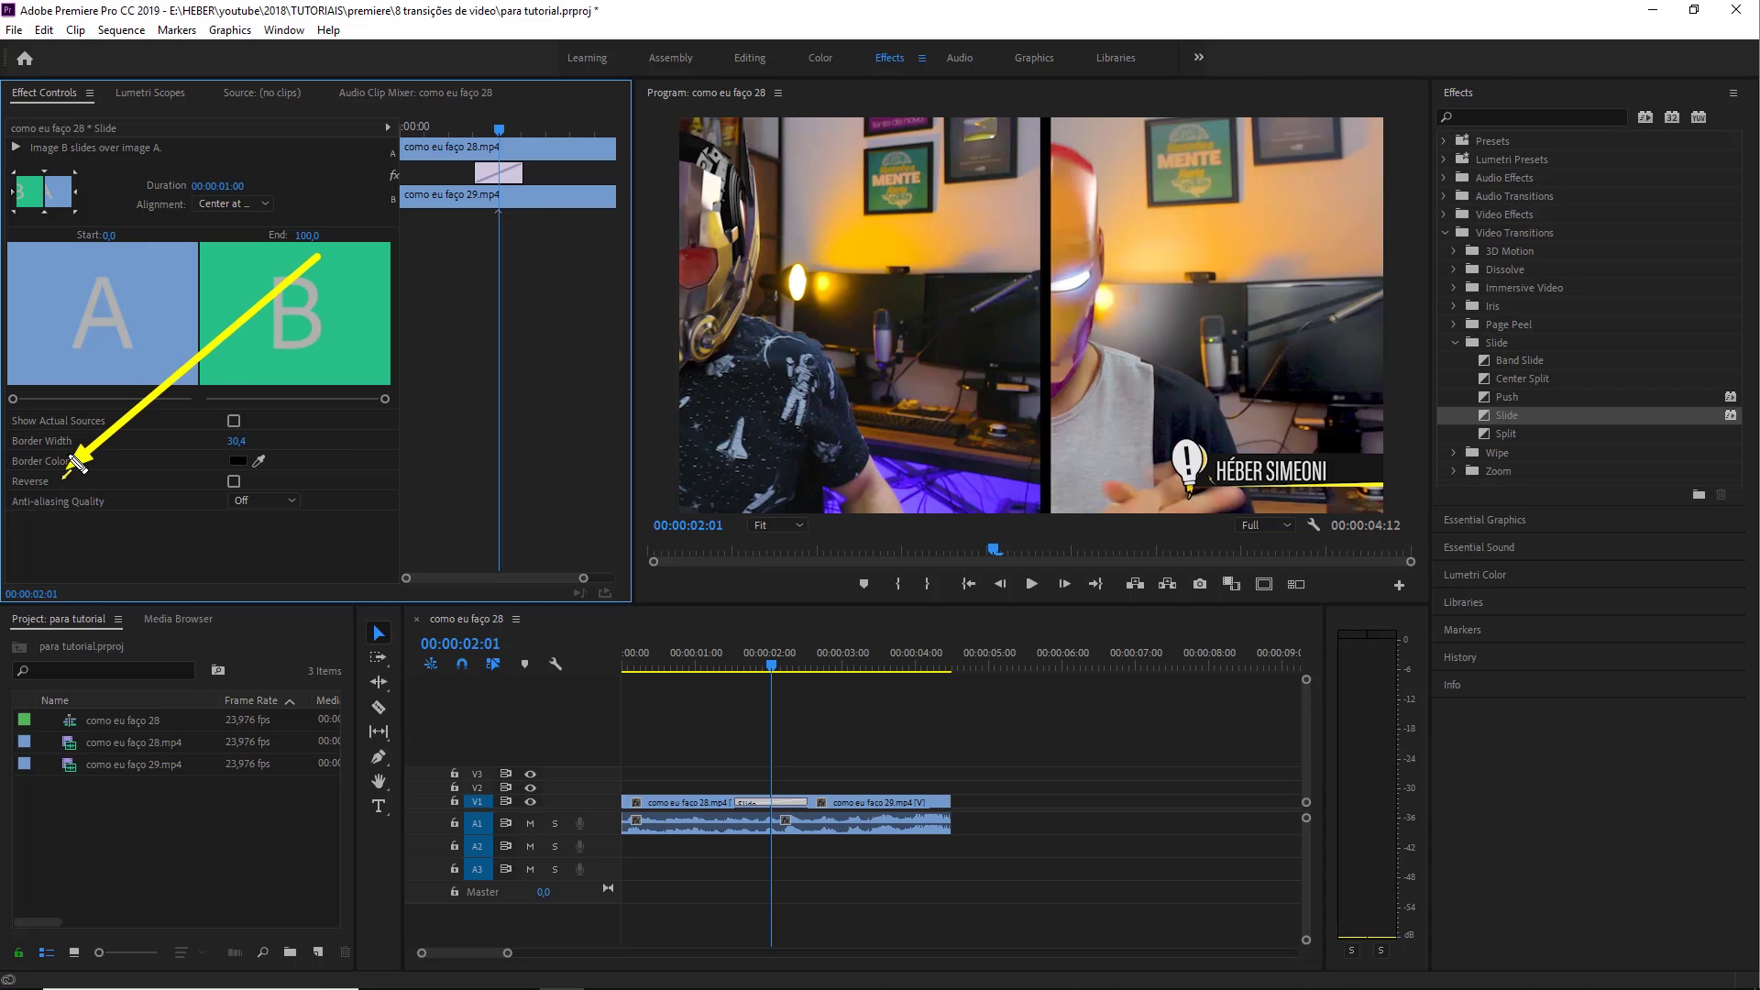
click(240, 462)
click(1080, 406)
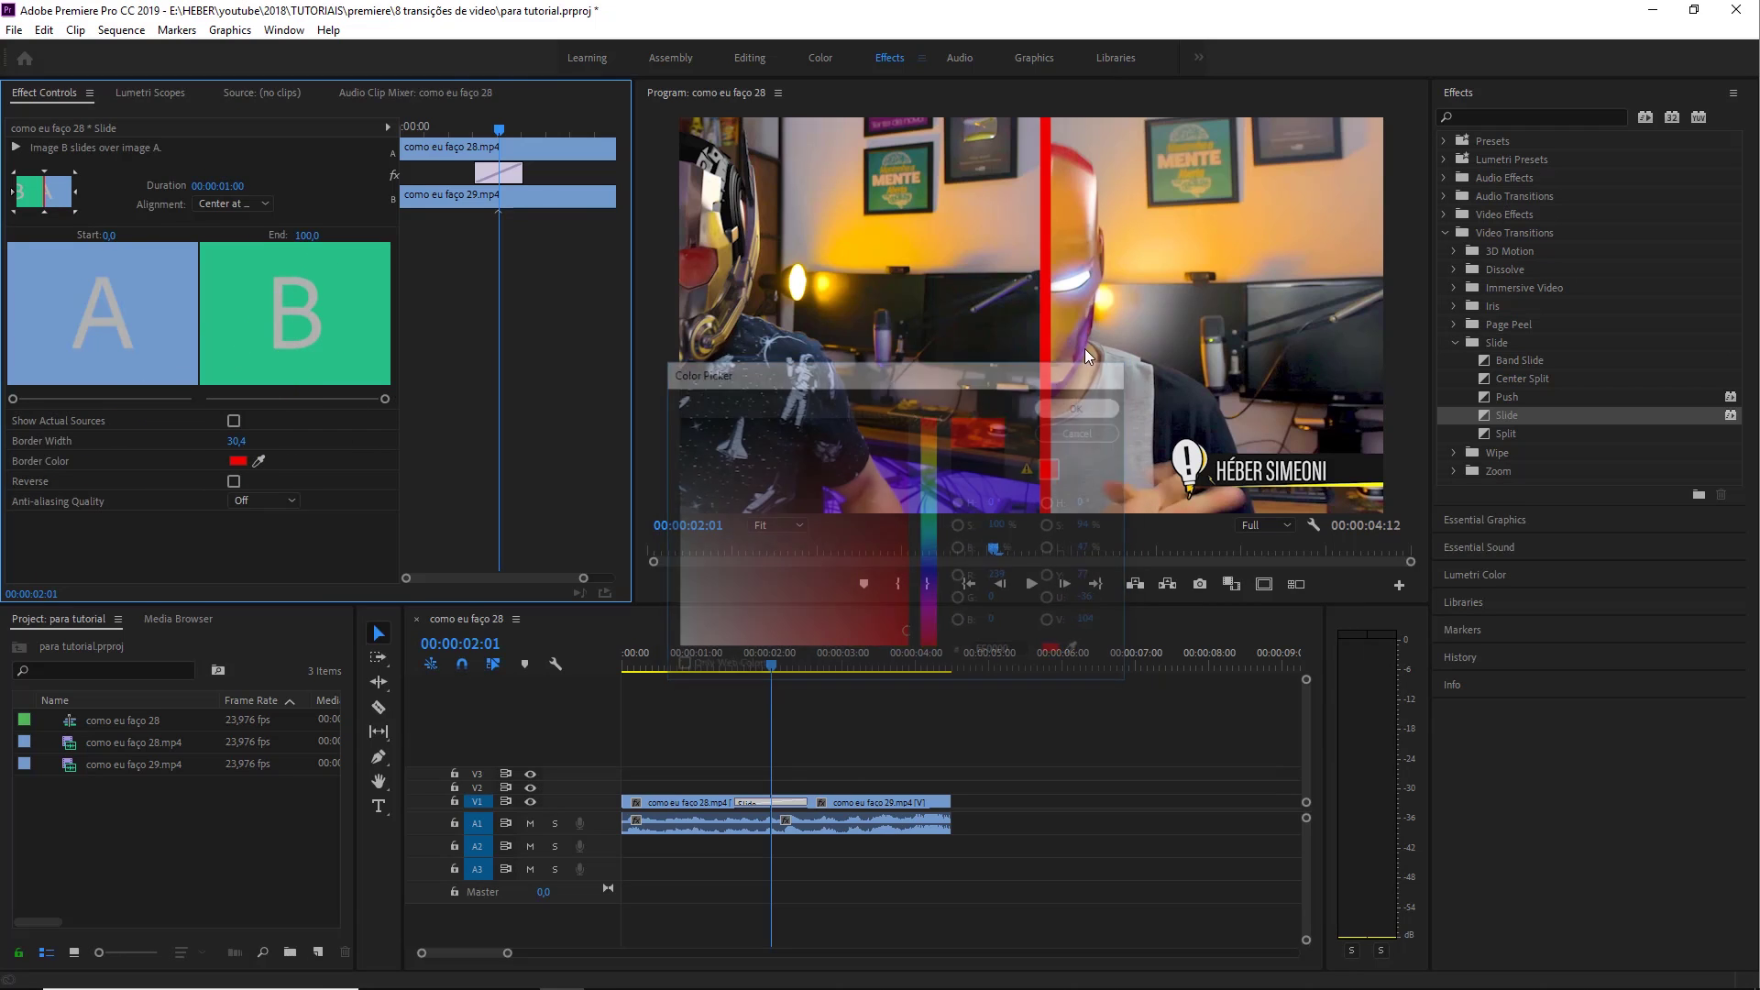
drag(738, 662, 771, 664)
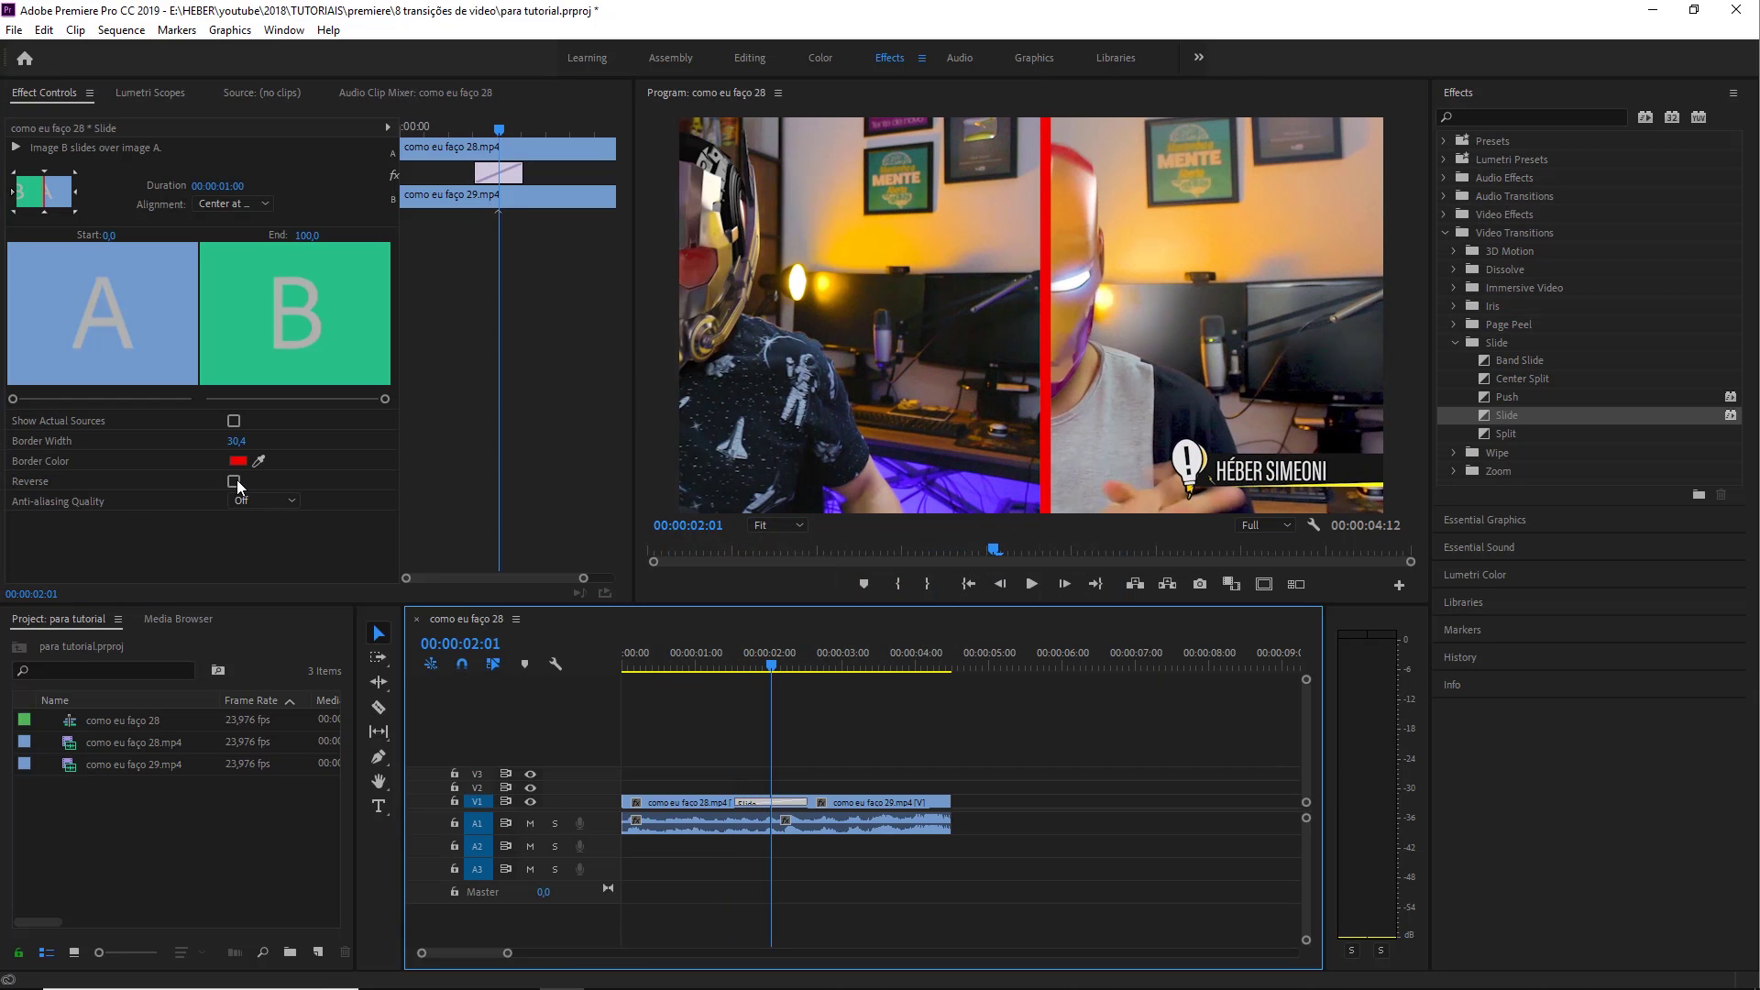
click(30, 497)
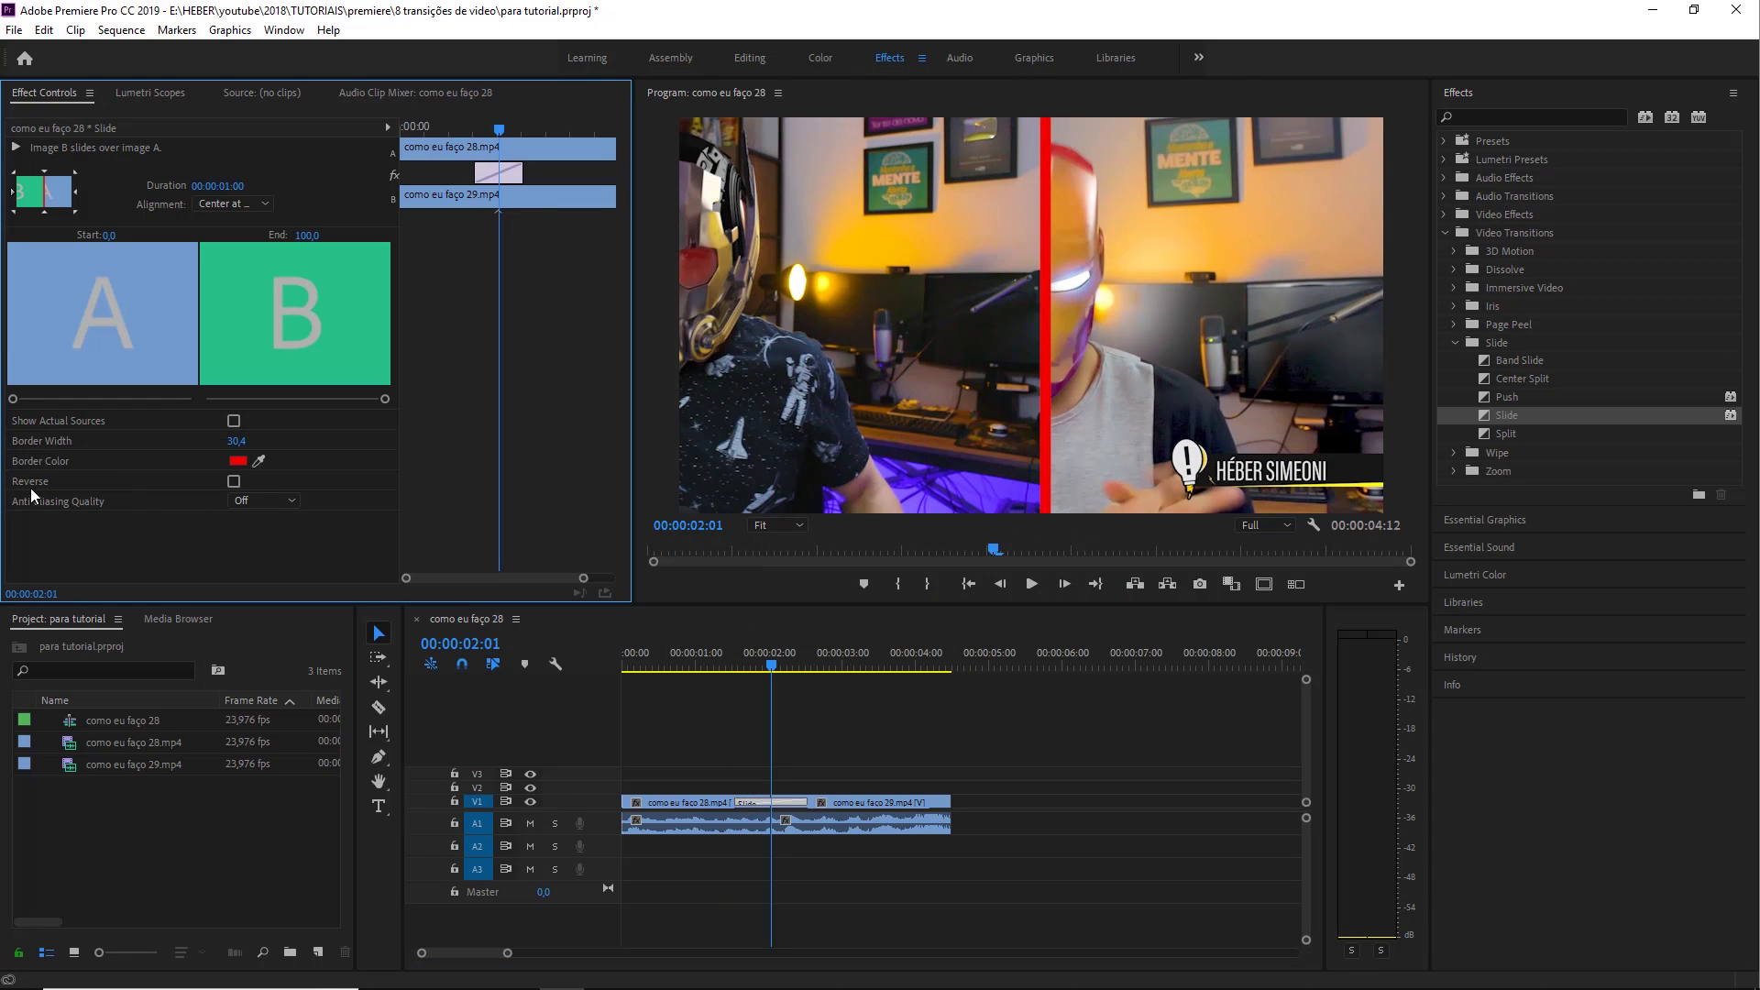
click(234, 483)
click(234, 482)
drag(717, 667, 758, 662)
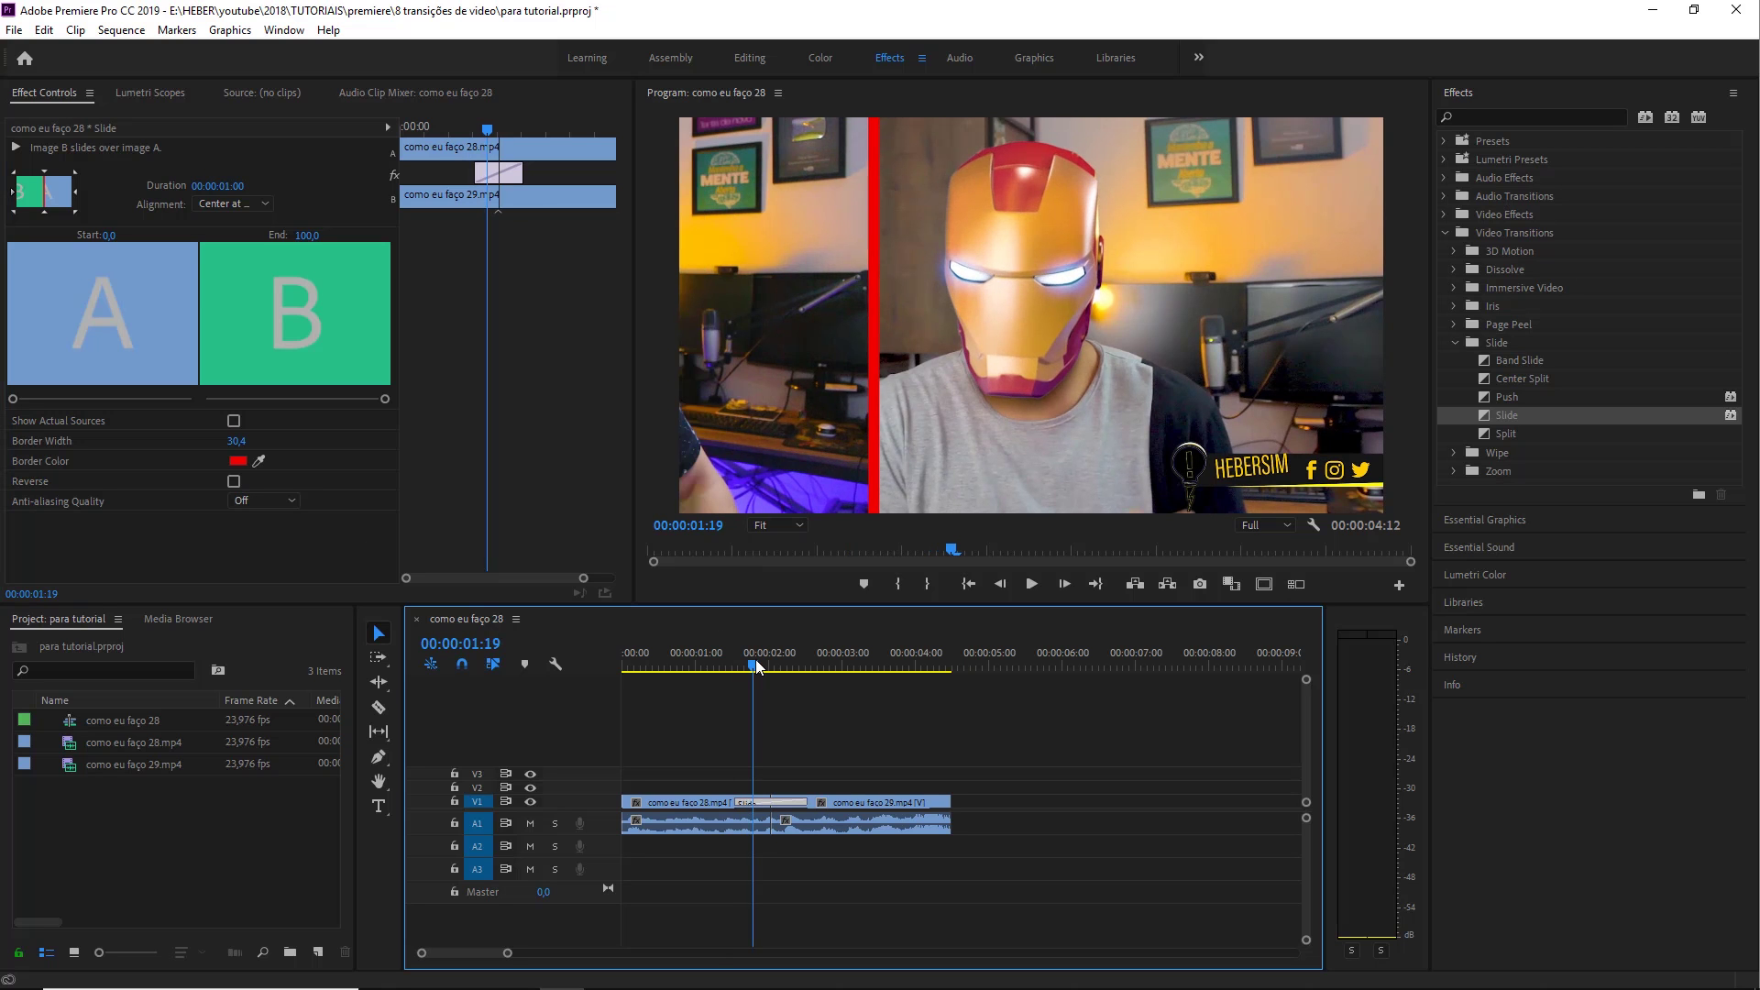
mouse_move(756, 662)
mouse_down()
mouse_move(741, 683)
mouse_move(812, 653)
mouse_move(716, 677)
mouse_up()
click(233, 481)
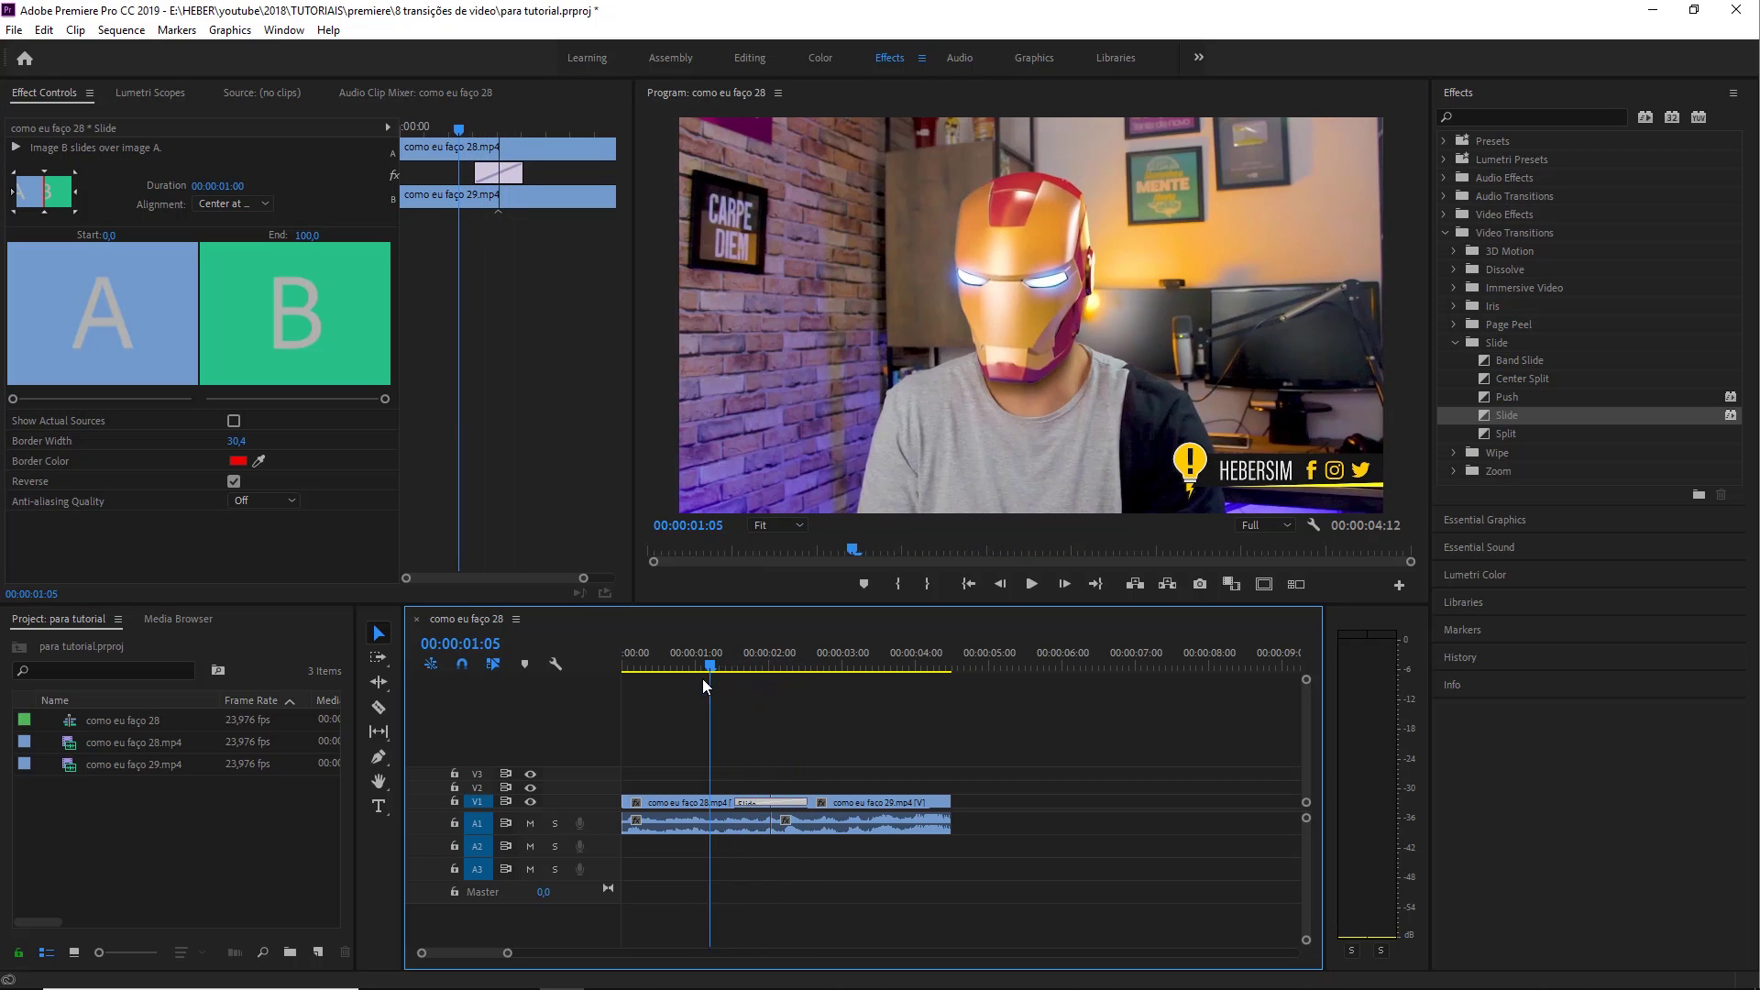
click(235, 481)
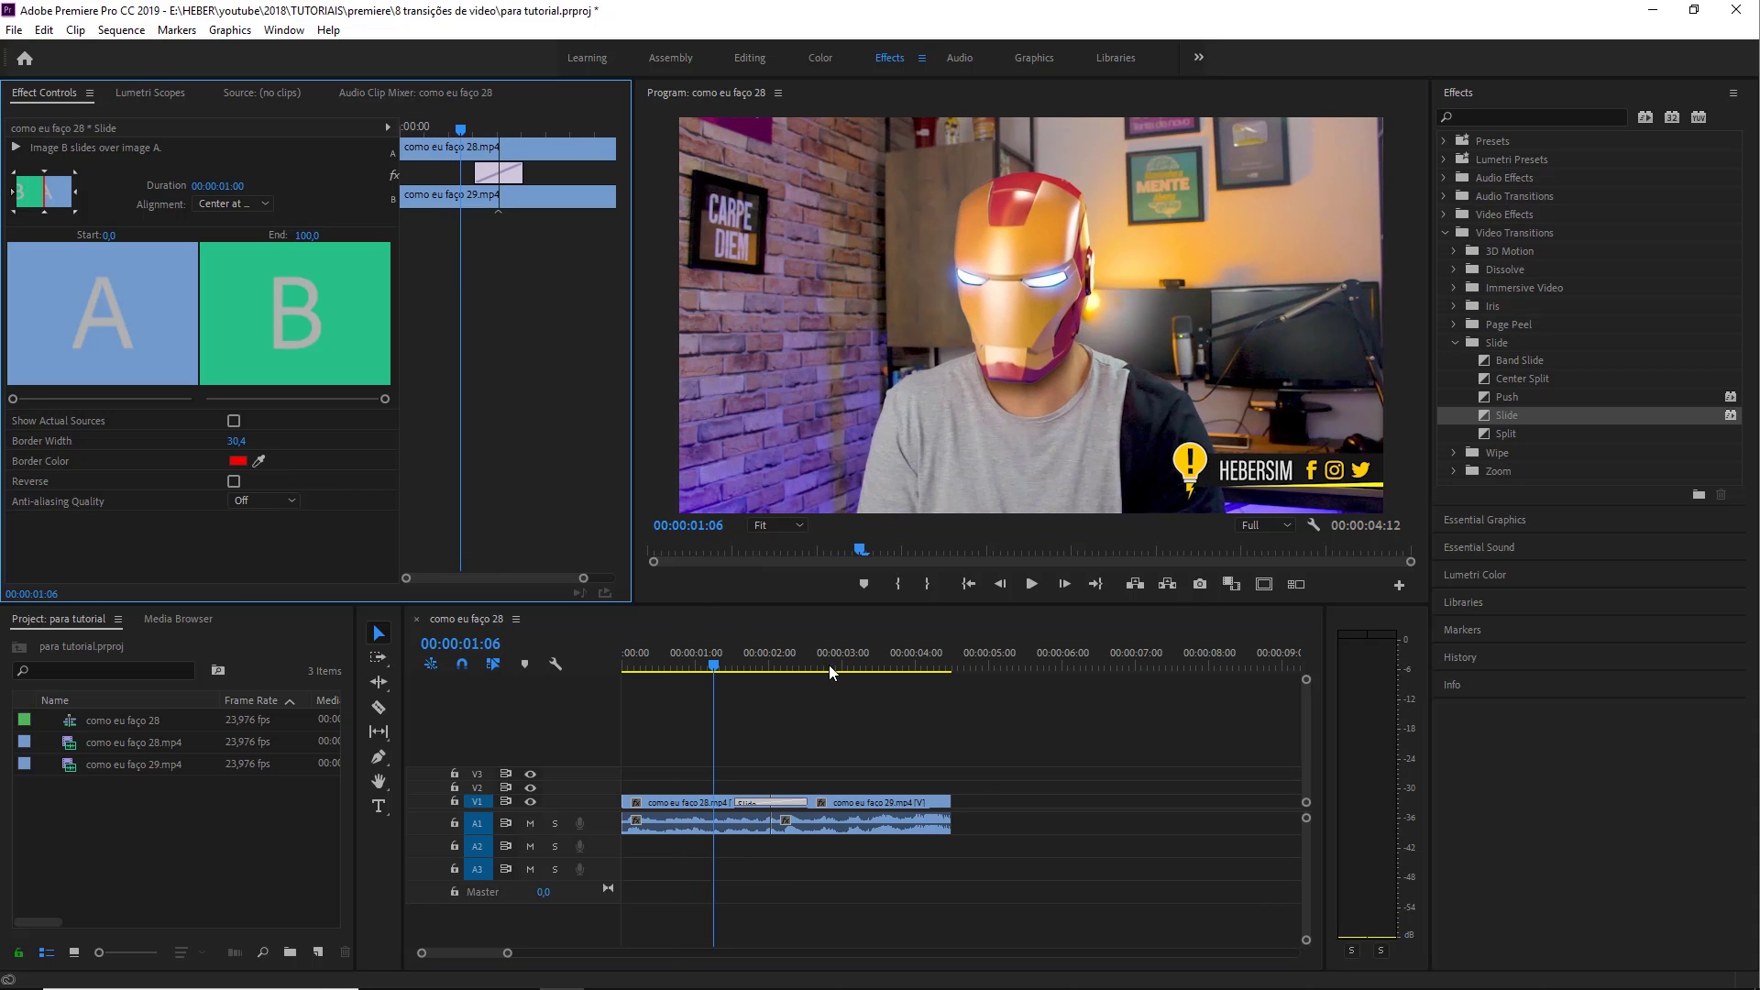
mouse_move(717, 667)
mouse_down()
mouse_move(822, 684)
mouse_move(750, 688)
mouse_move(788, 673)
mouse_move(772, 712)
mouse_up()
click(234, 482)
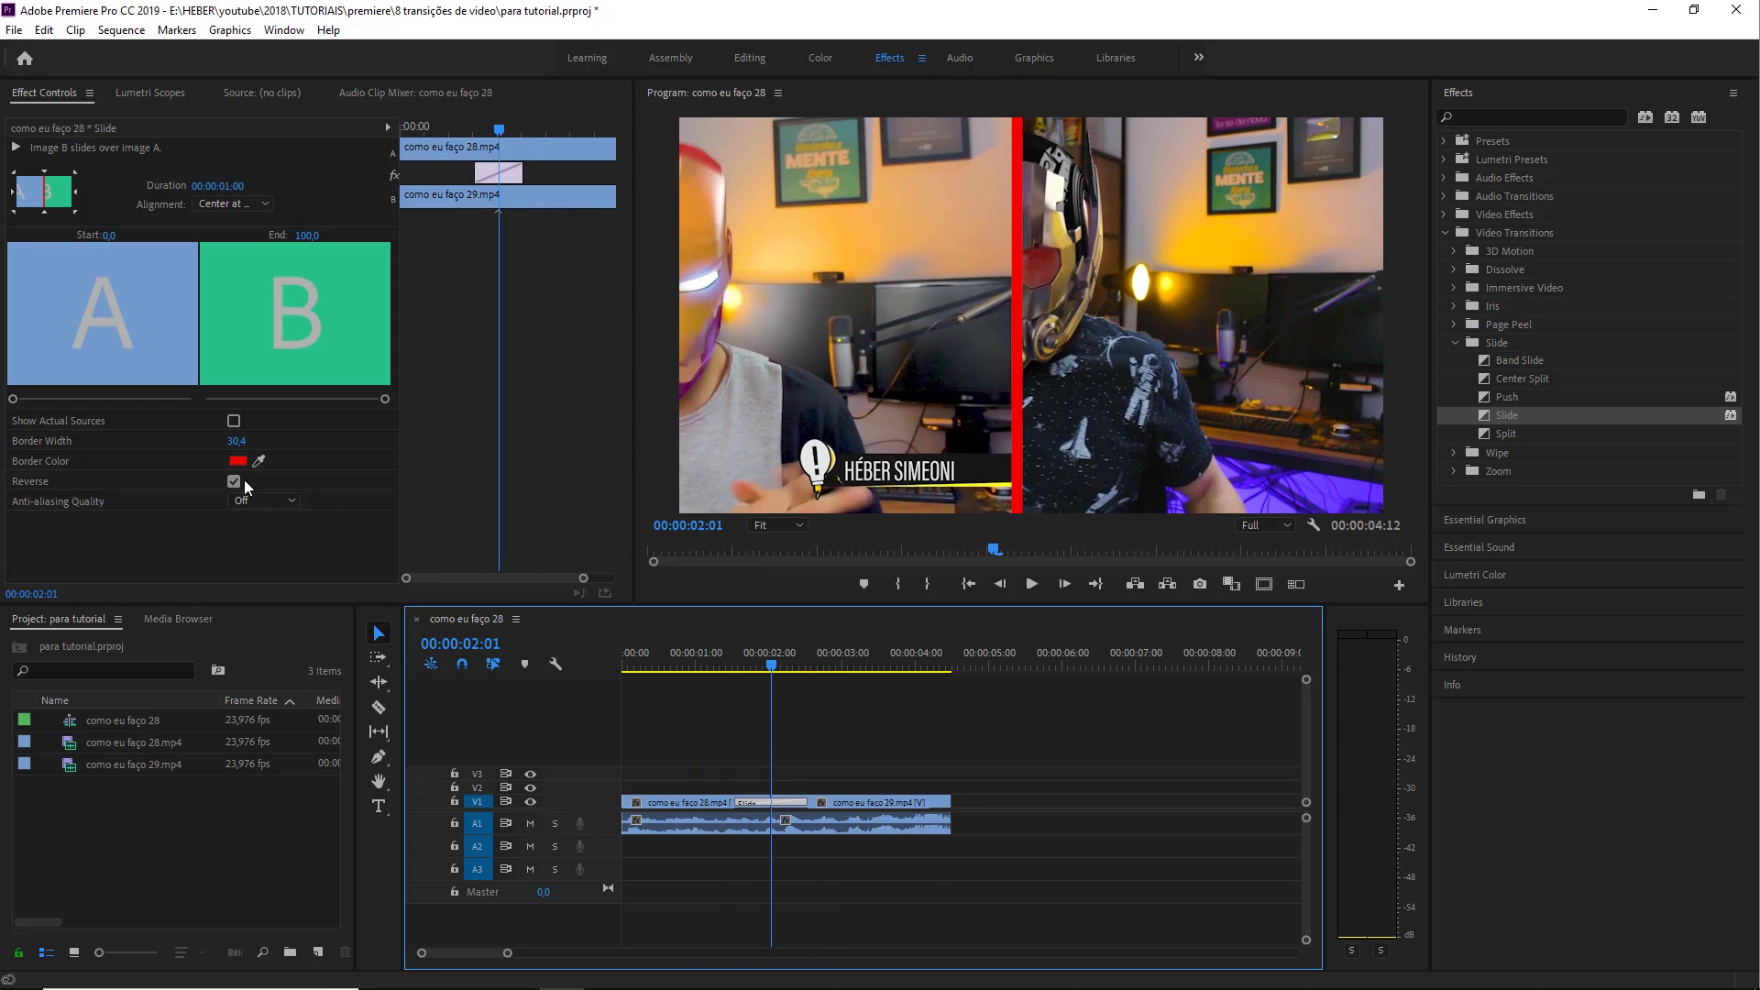
click(234, 481)
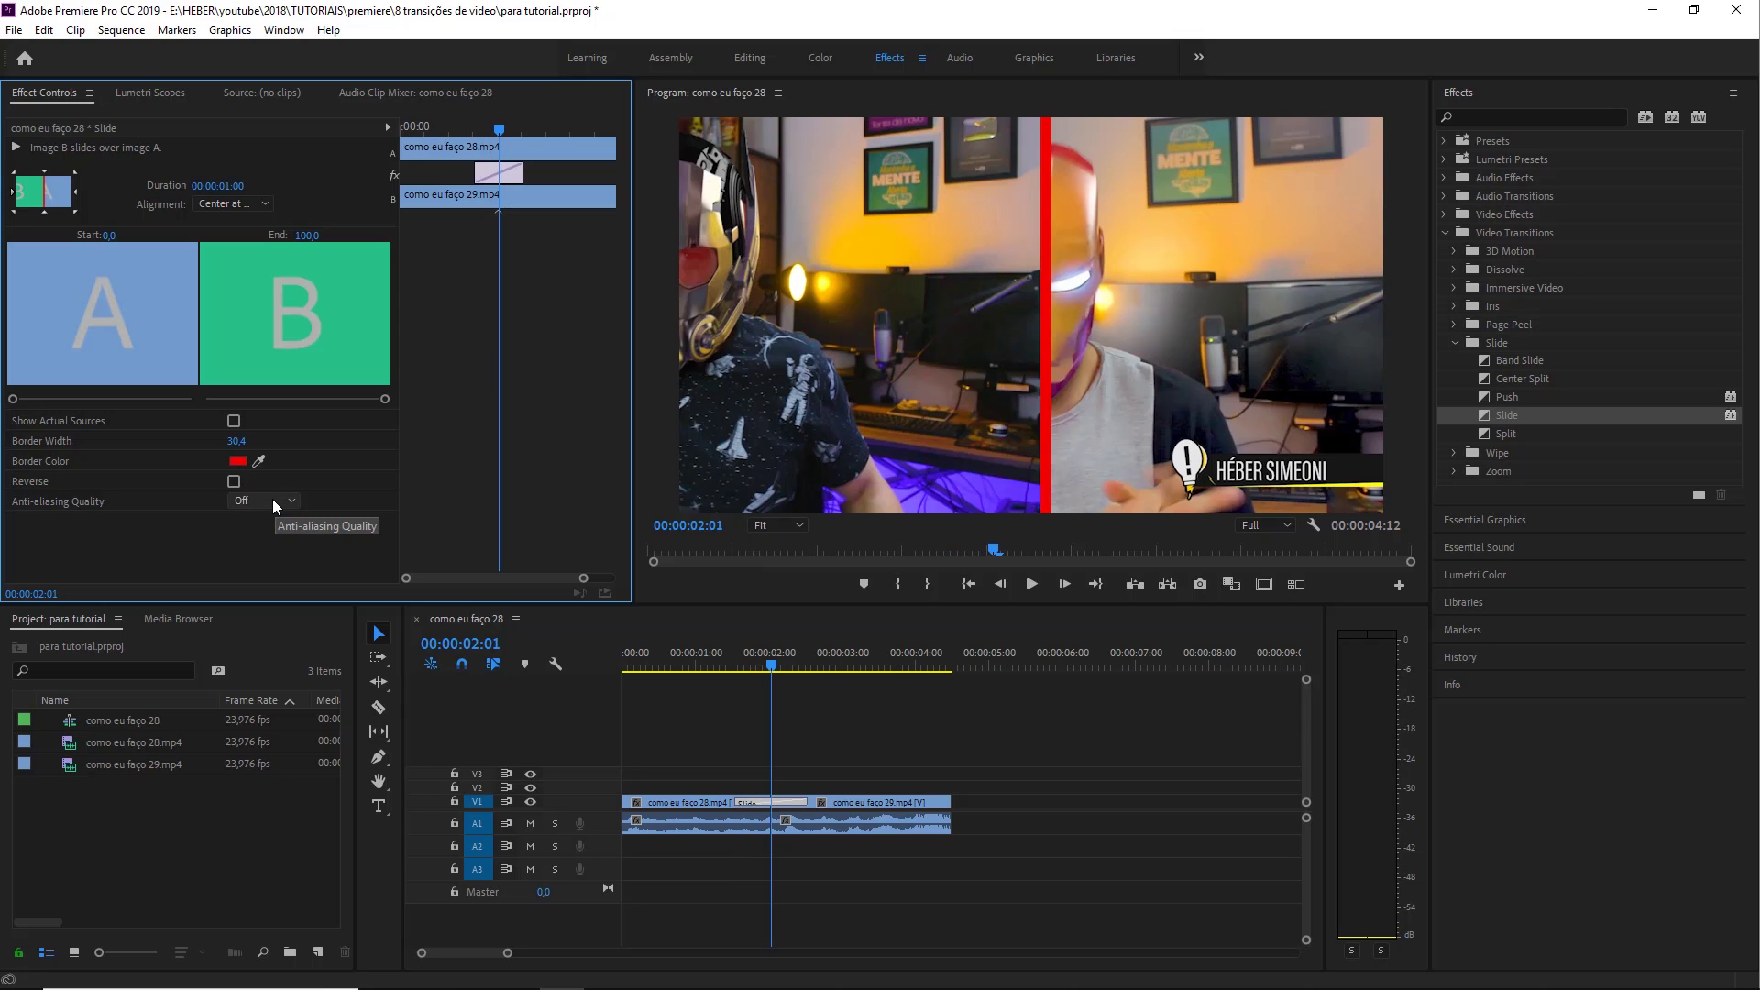
click(817, 729)
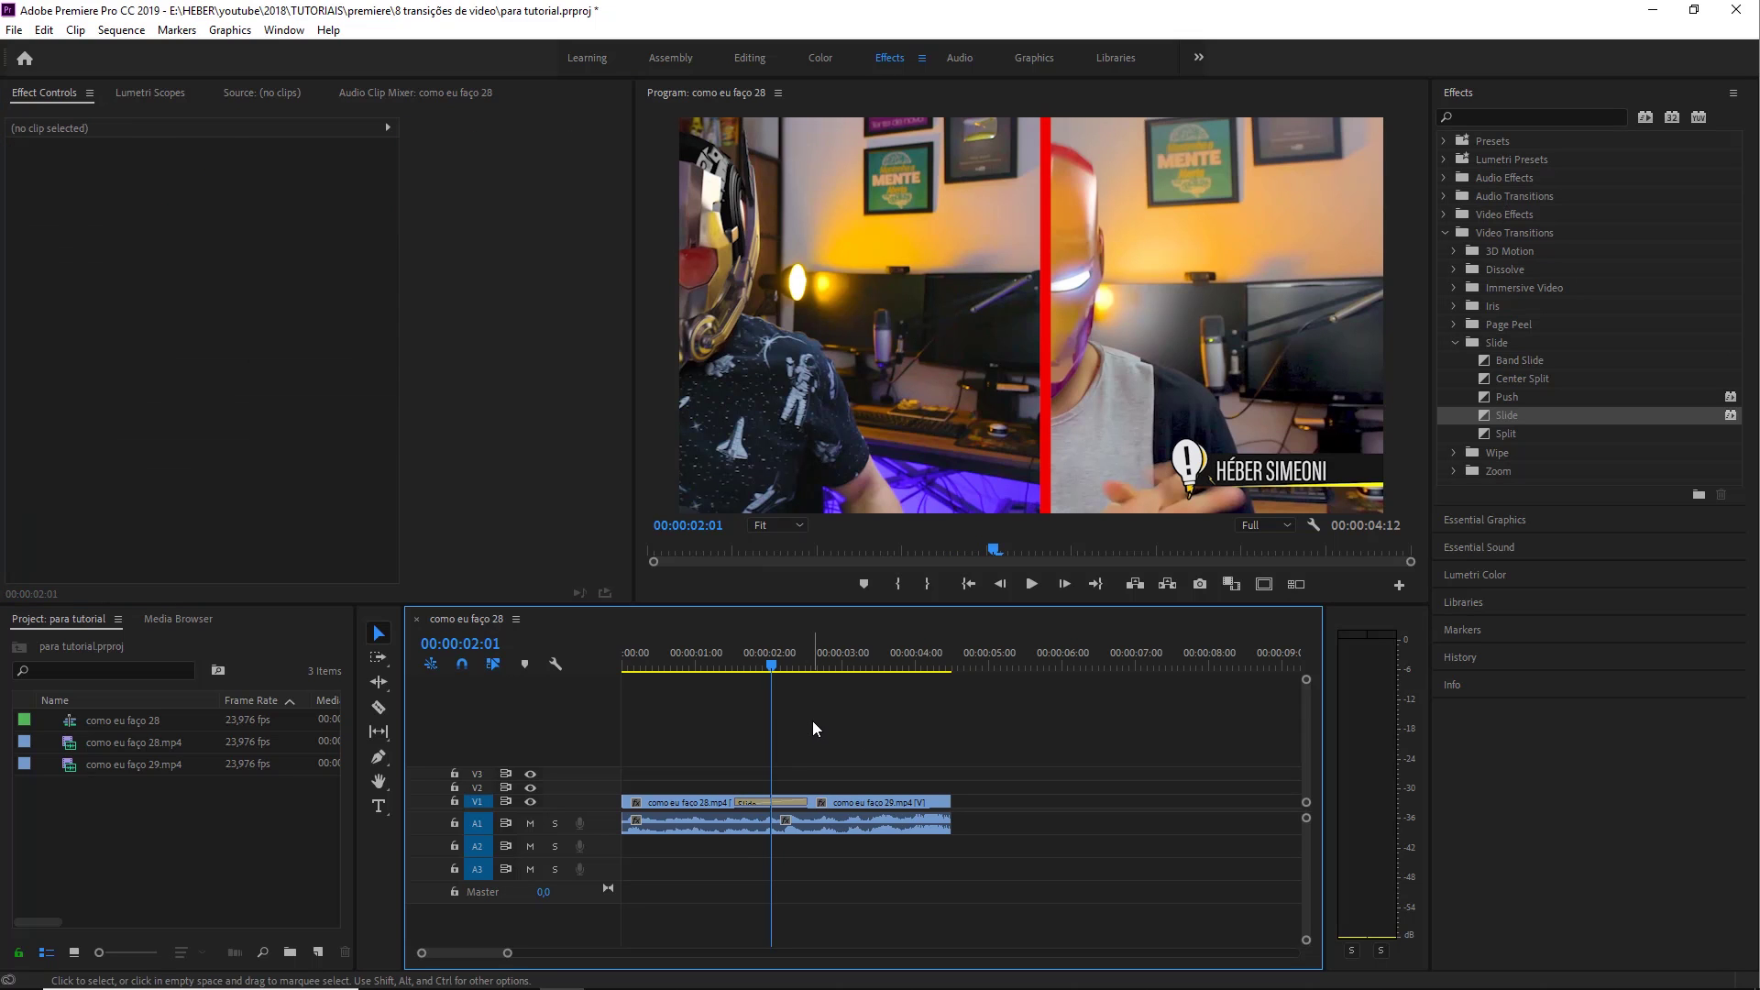
- Lengthen the Slide transition to 00:00:02:14 and play it back several times
click(774, 800)
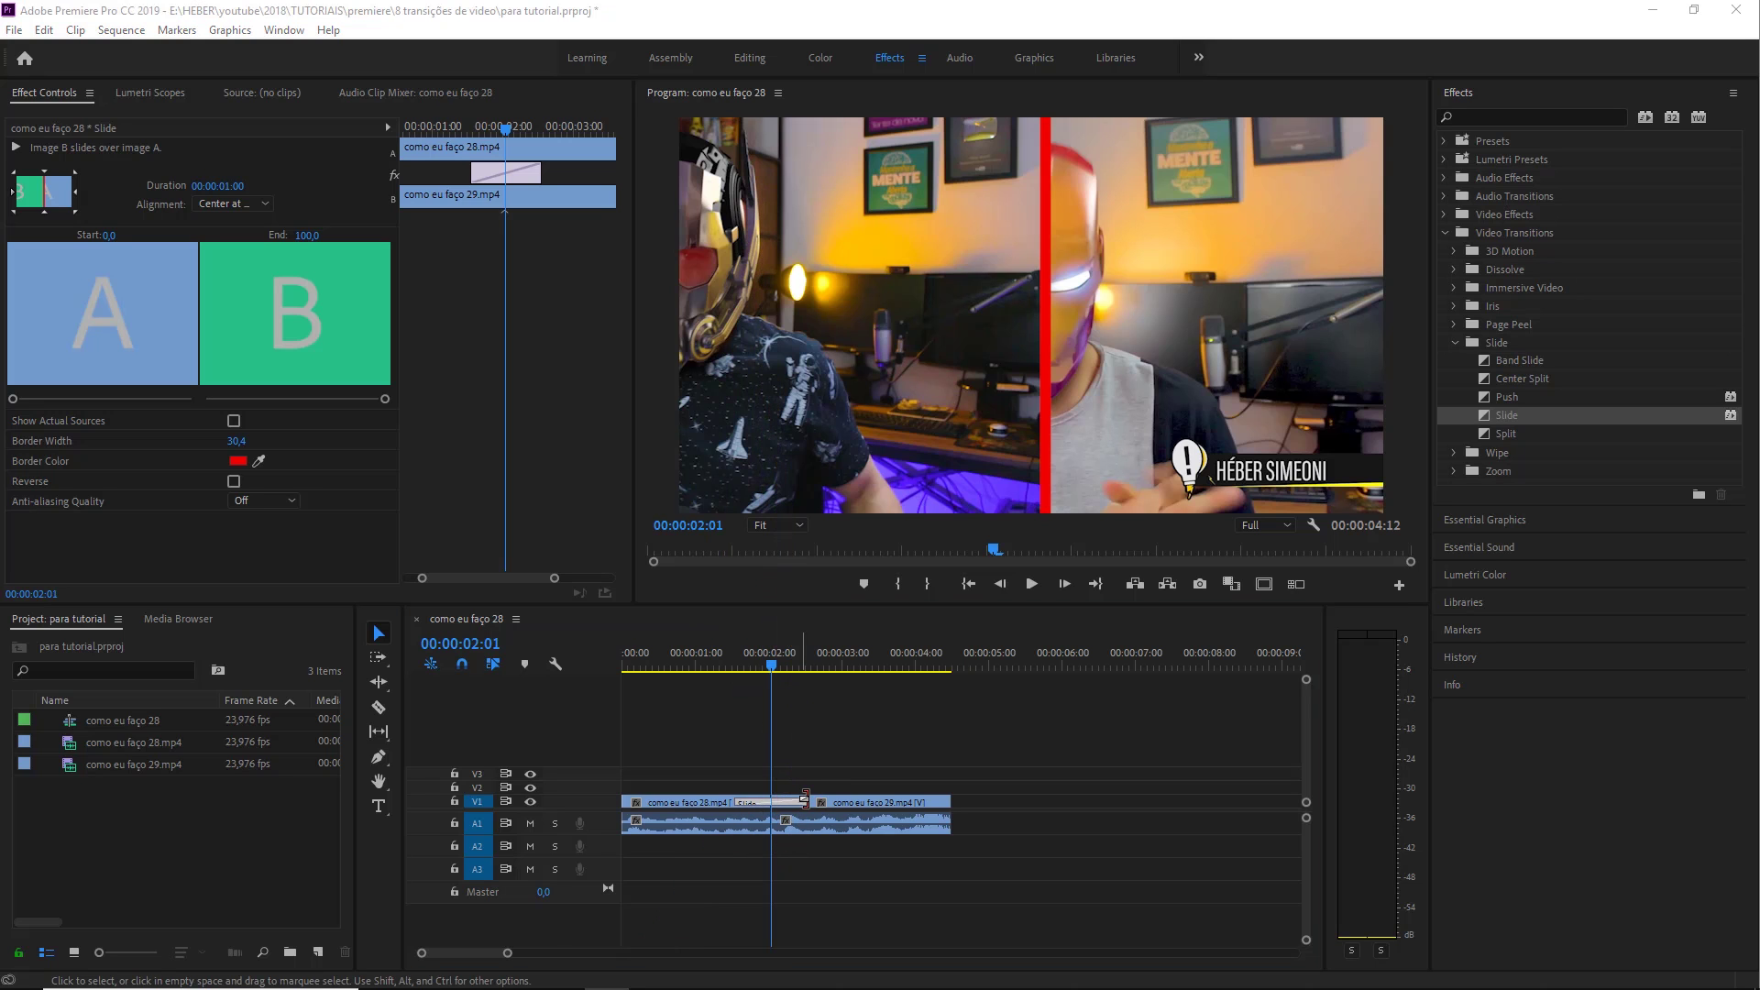
mouse_move(790, 830)
mouse_down()
mouse_move(857, 833)
mouse_move(777, 804)
mouse_up()
key(space)
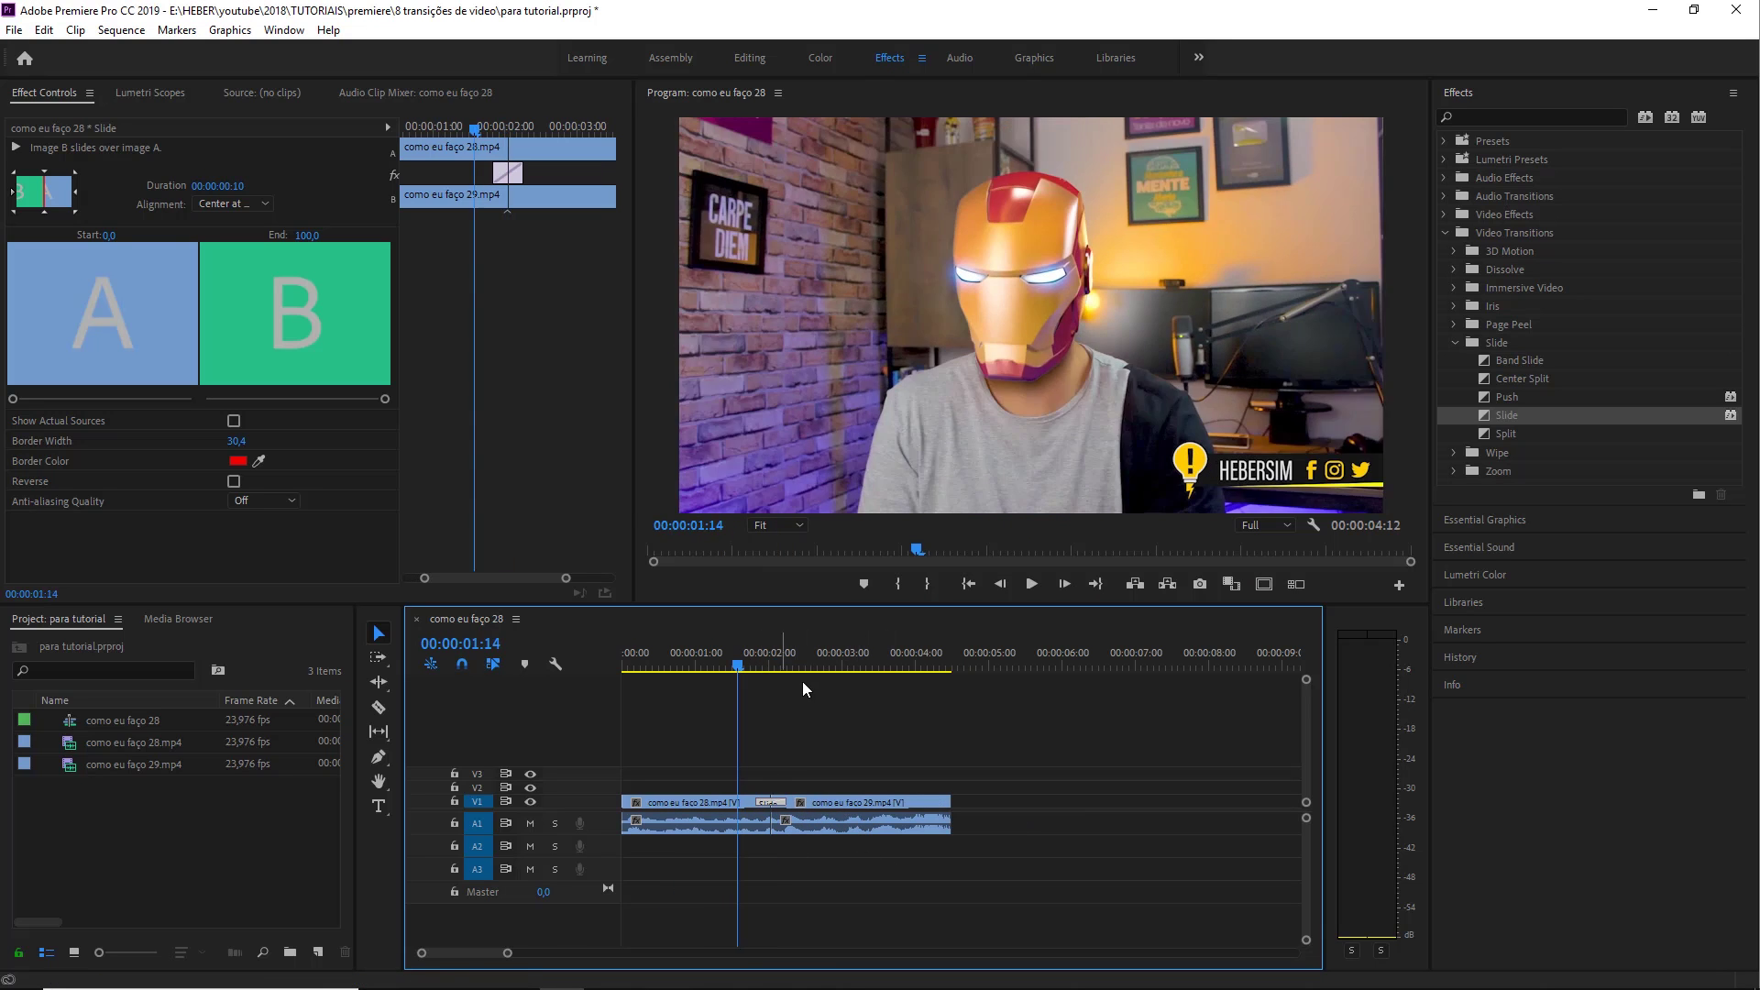
click(752, 661)
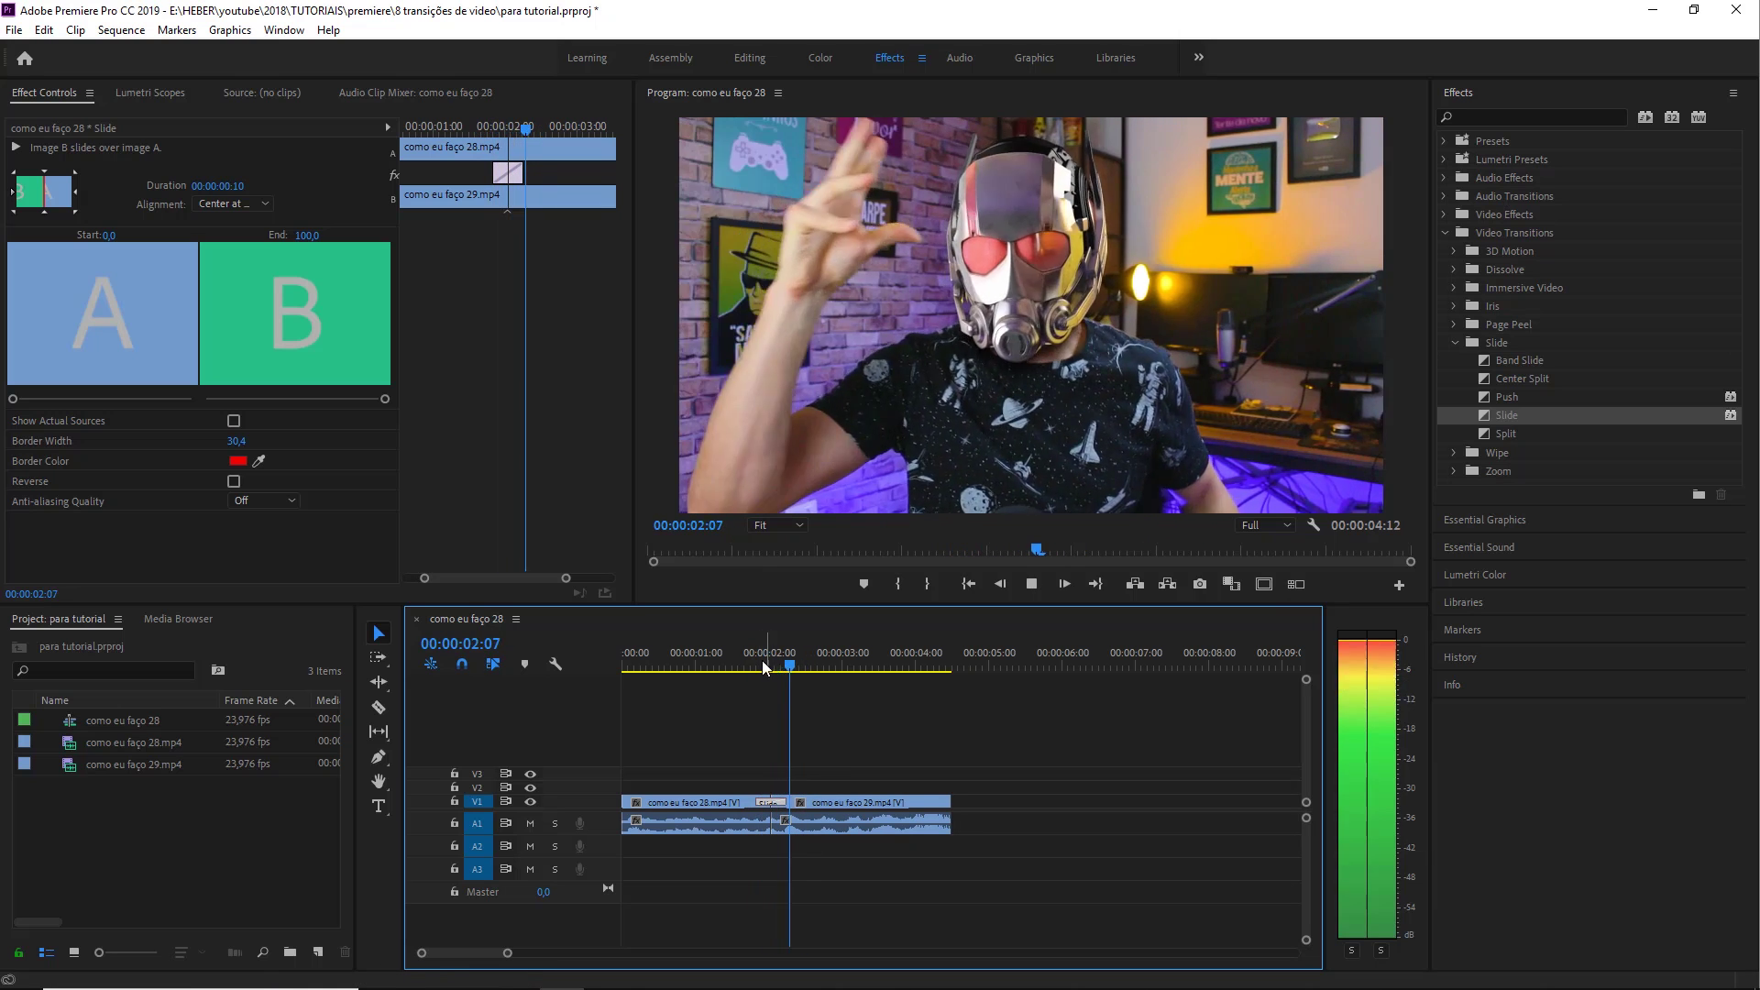
click(745, 661)
click(729, 664)
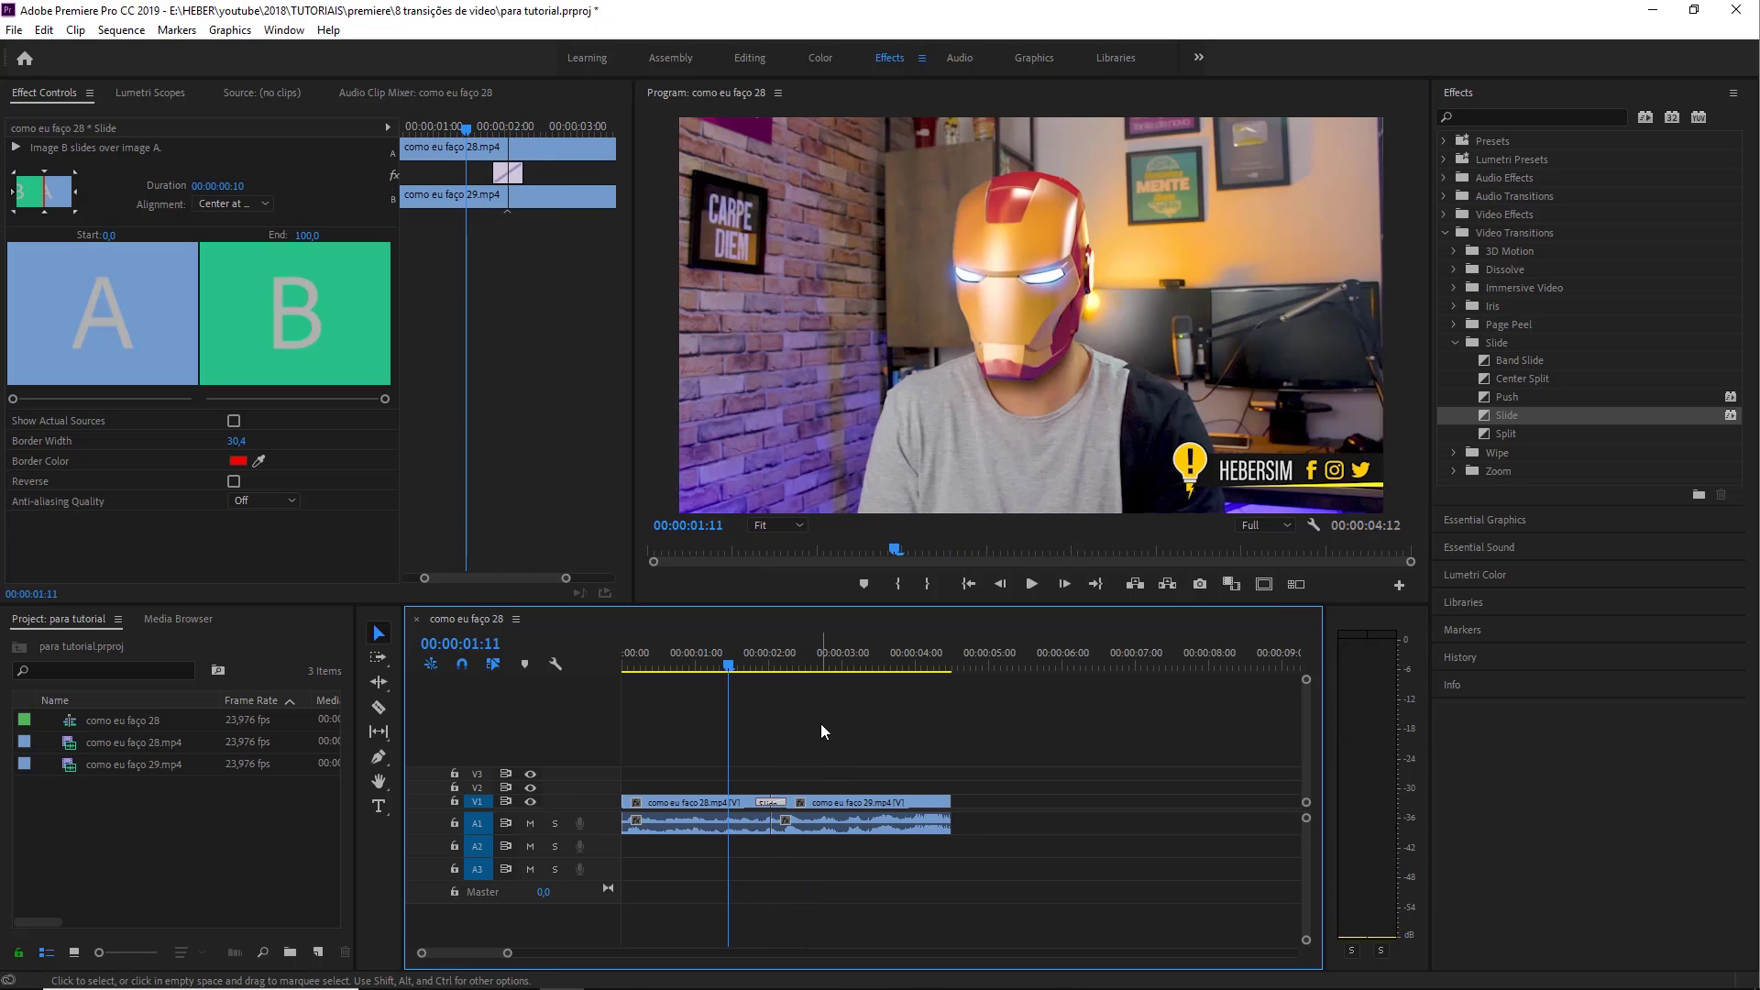
key(space)
key(space)
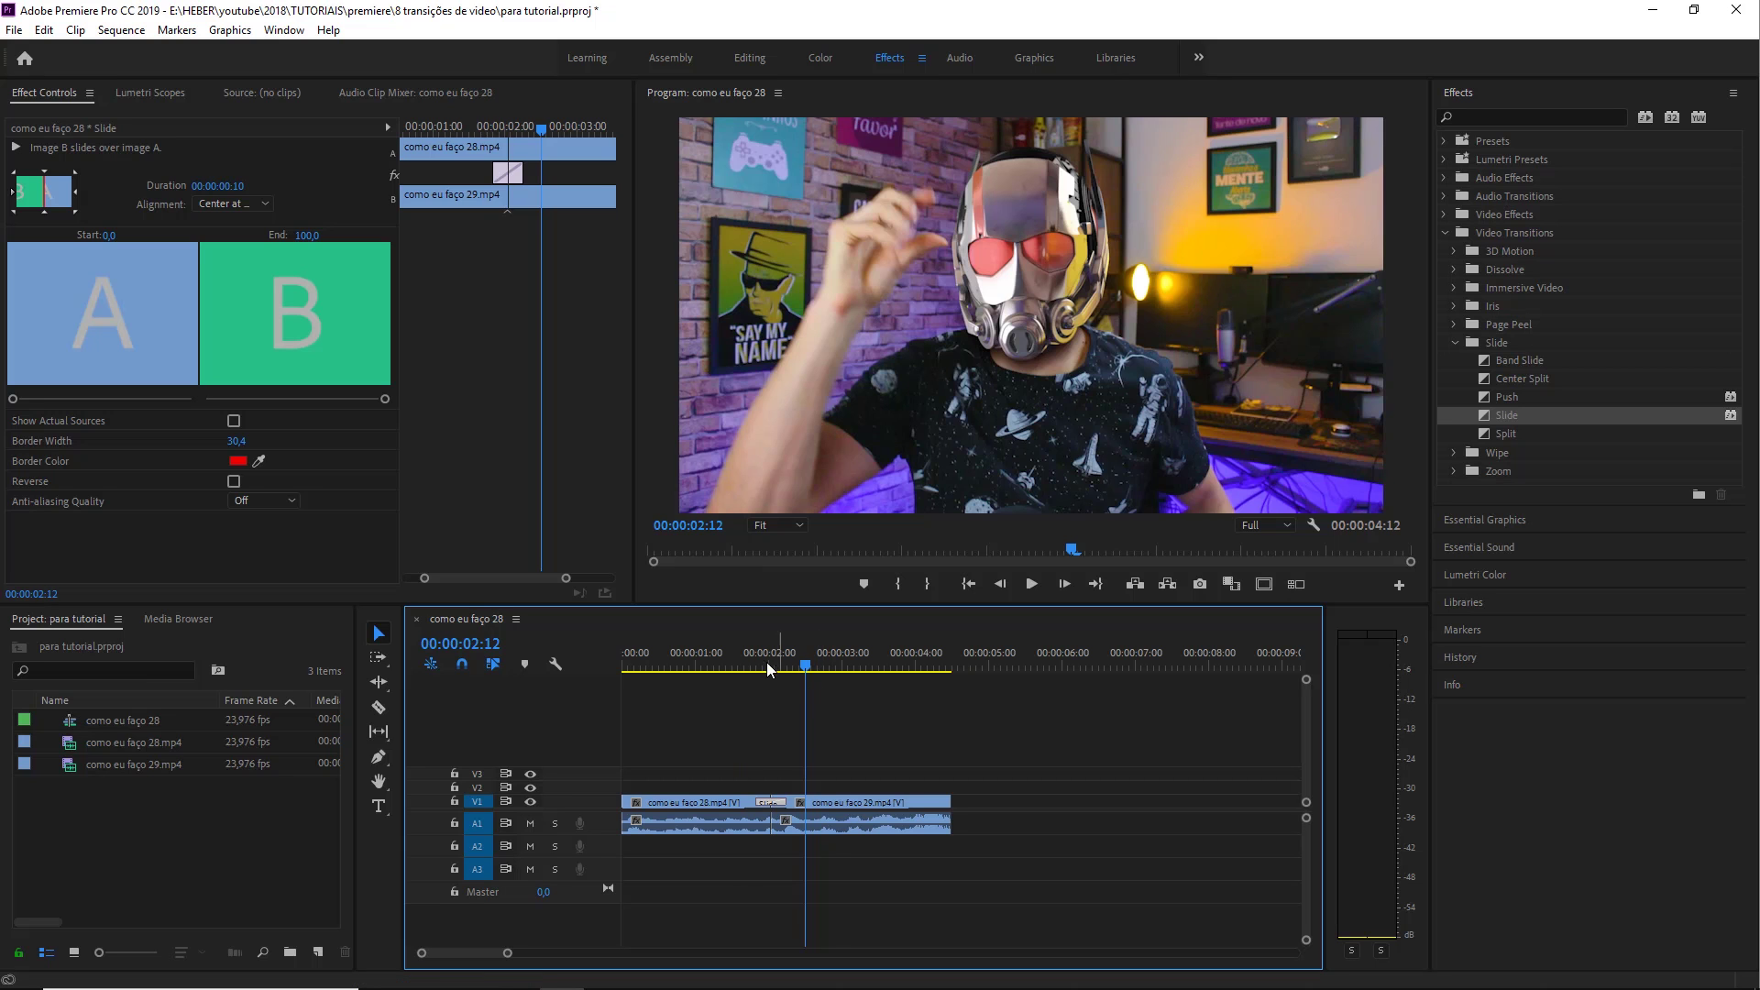
drag(767, 662, 741, 664)
key(space)
- Adjust the transition to 00:00:01:06 and replay it, stopping mid-transition
drag(787, 803, 816, 802)
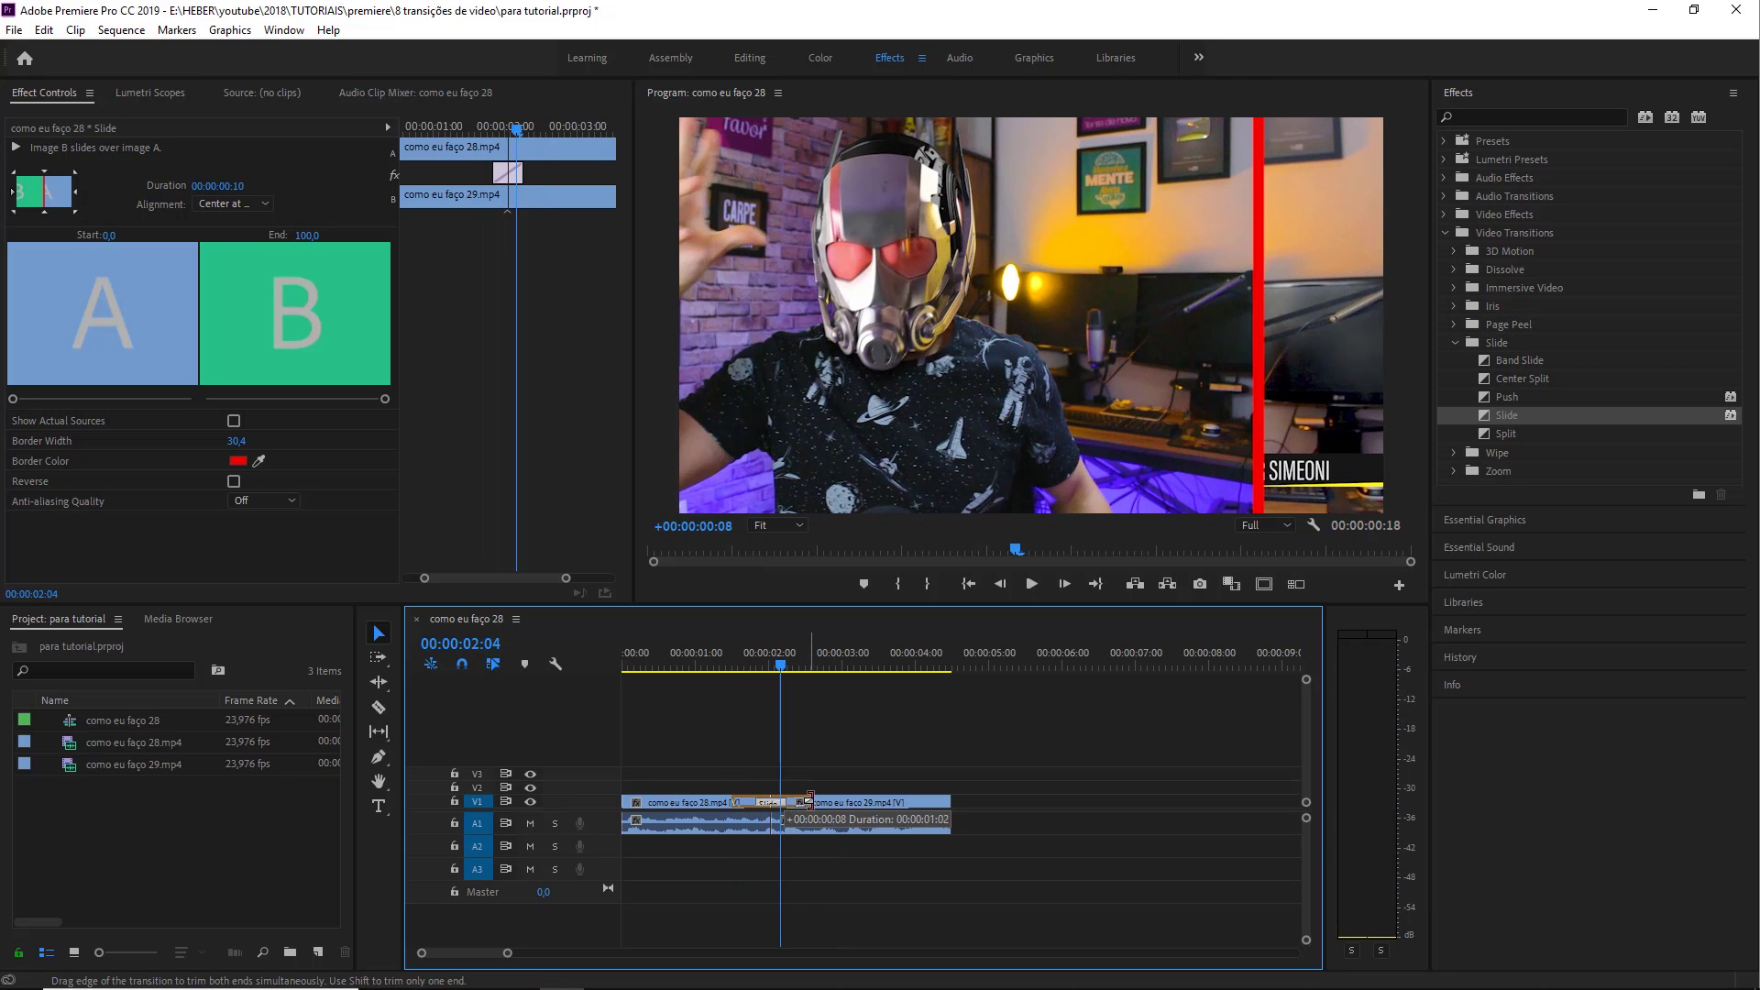
drag(719, 663, 711, 666)
key(space)
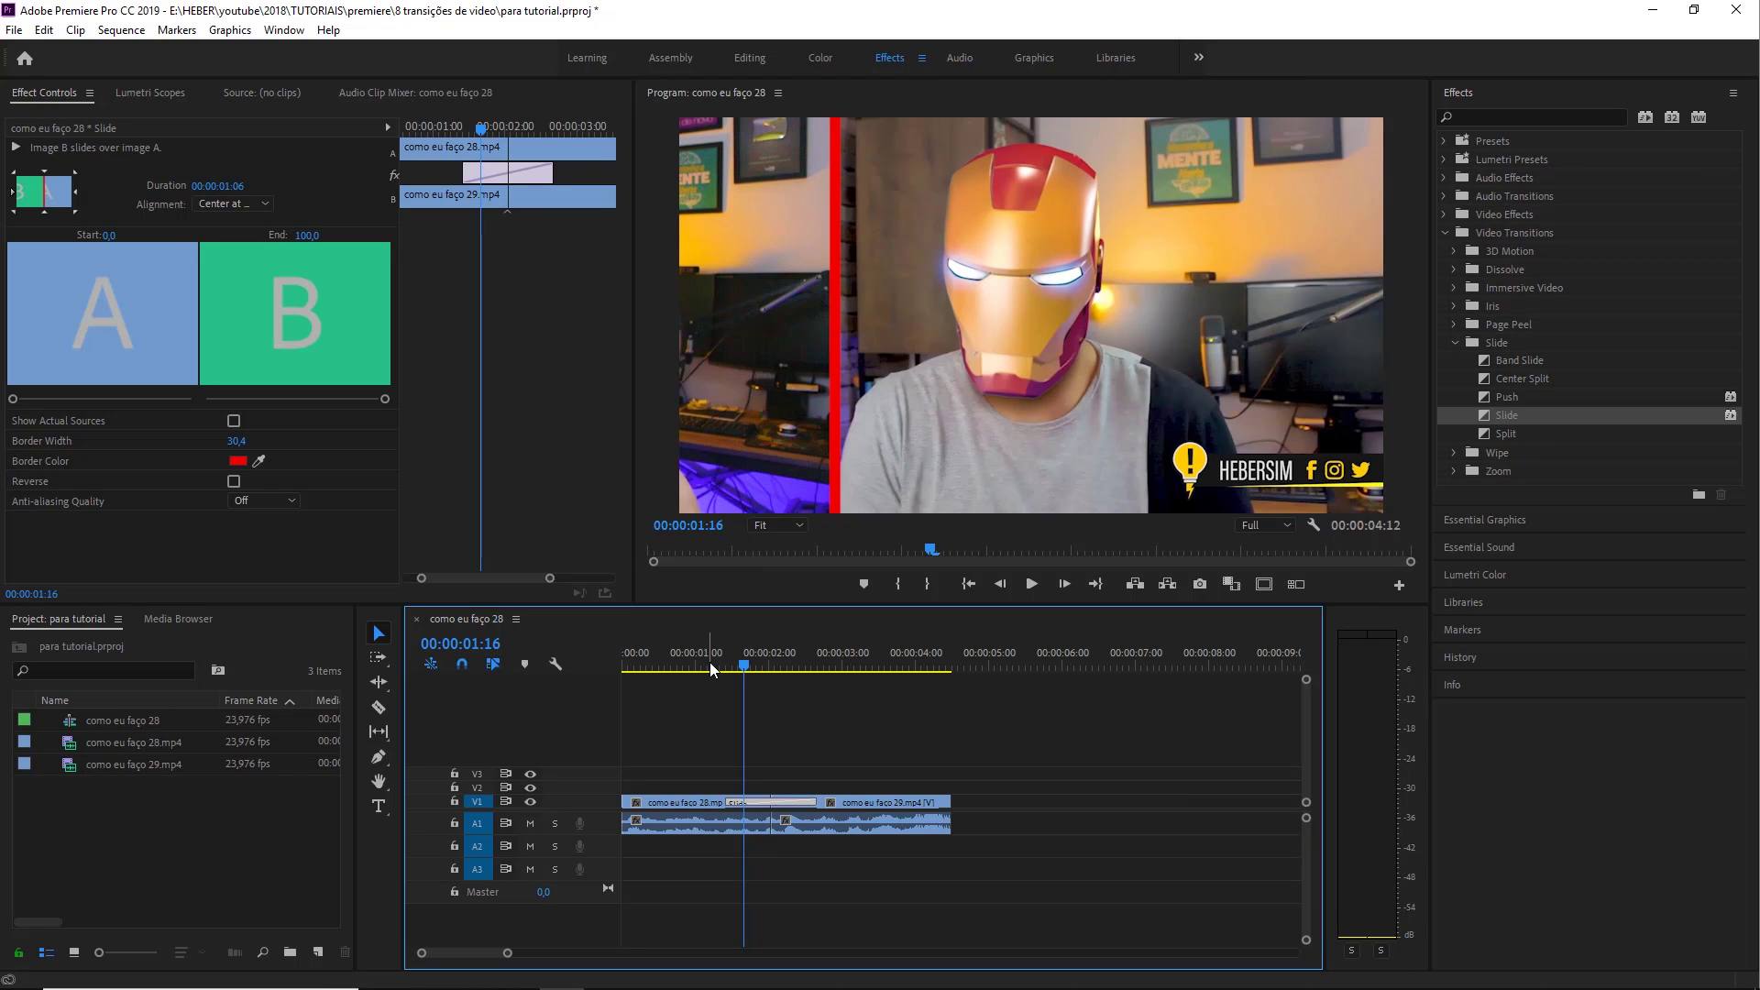
key(space)
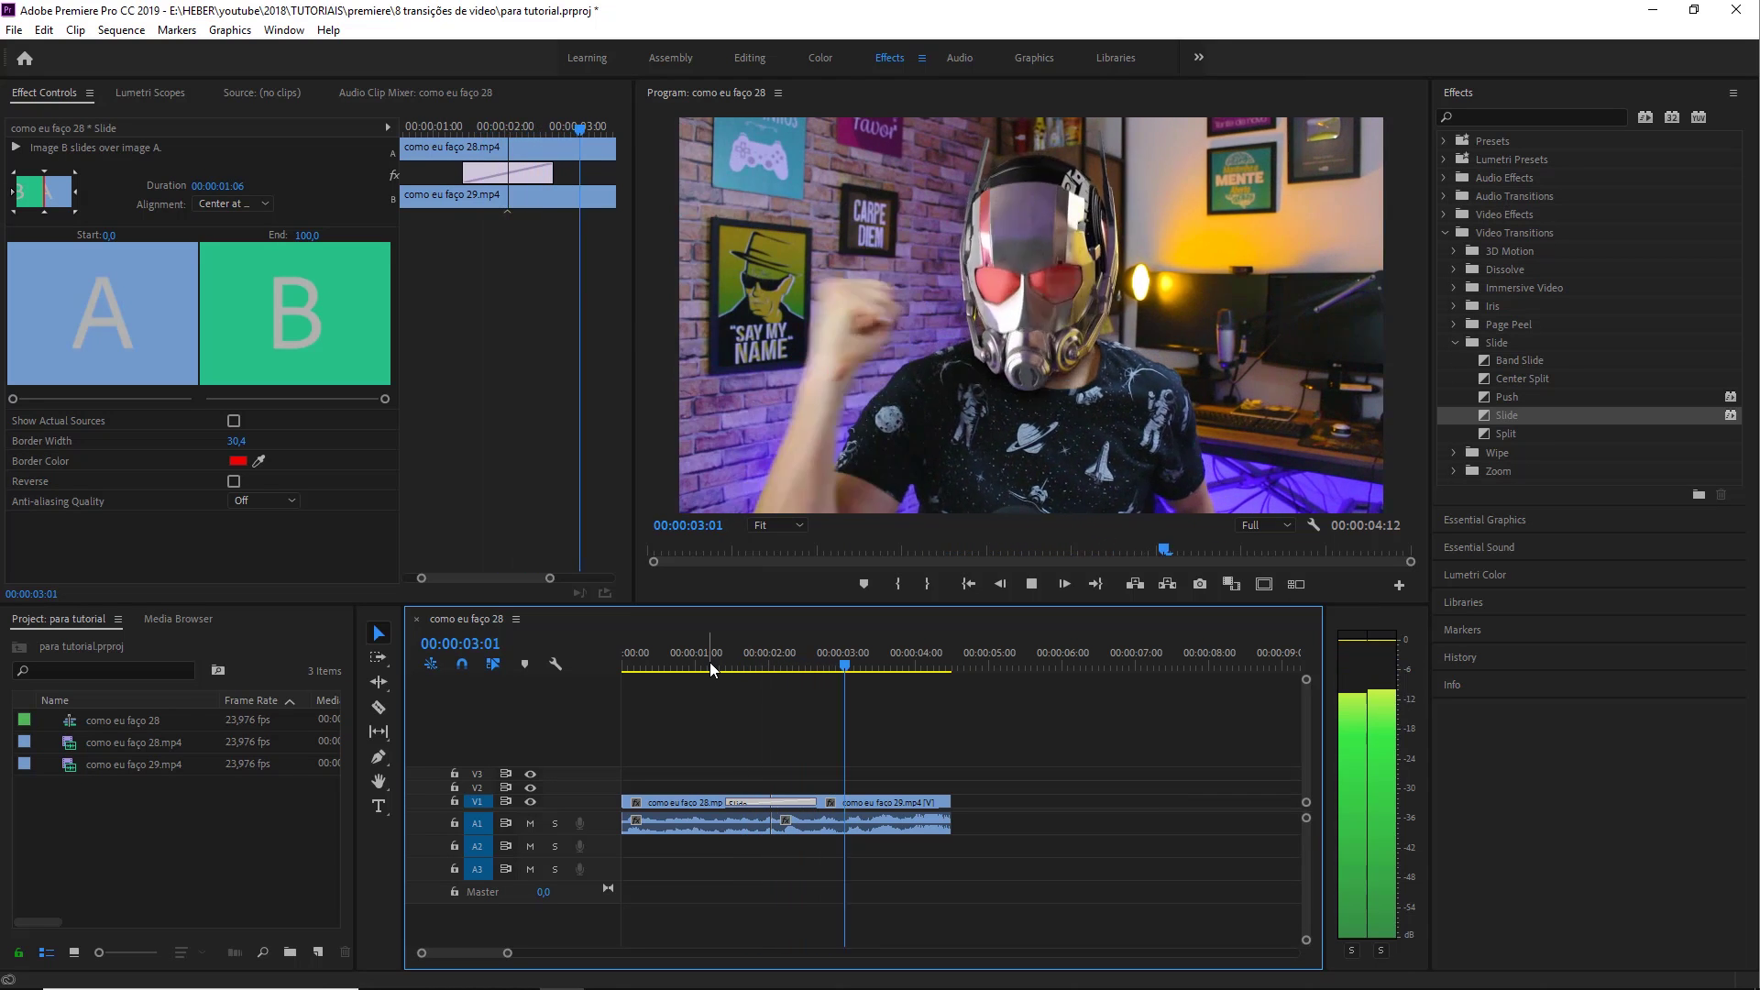
click(710, 662)
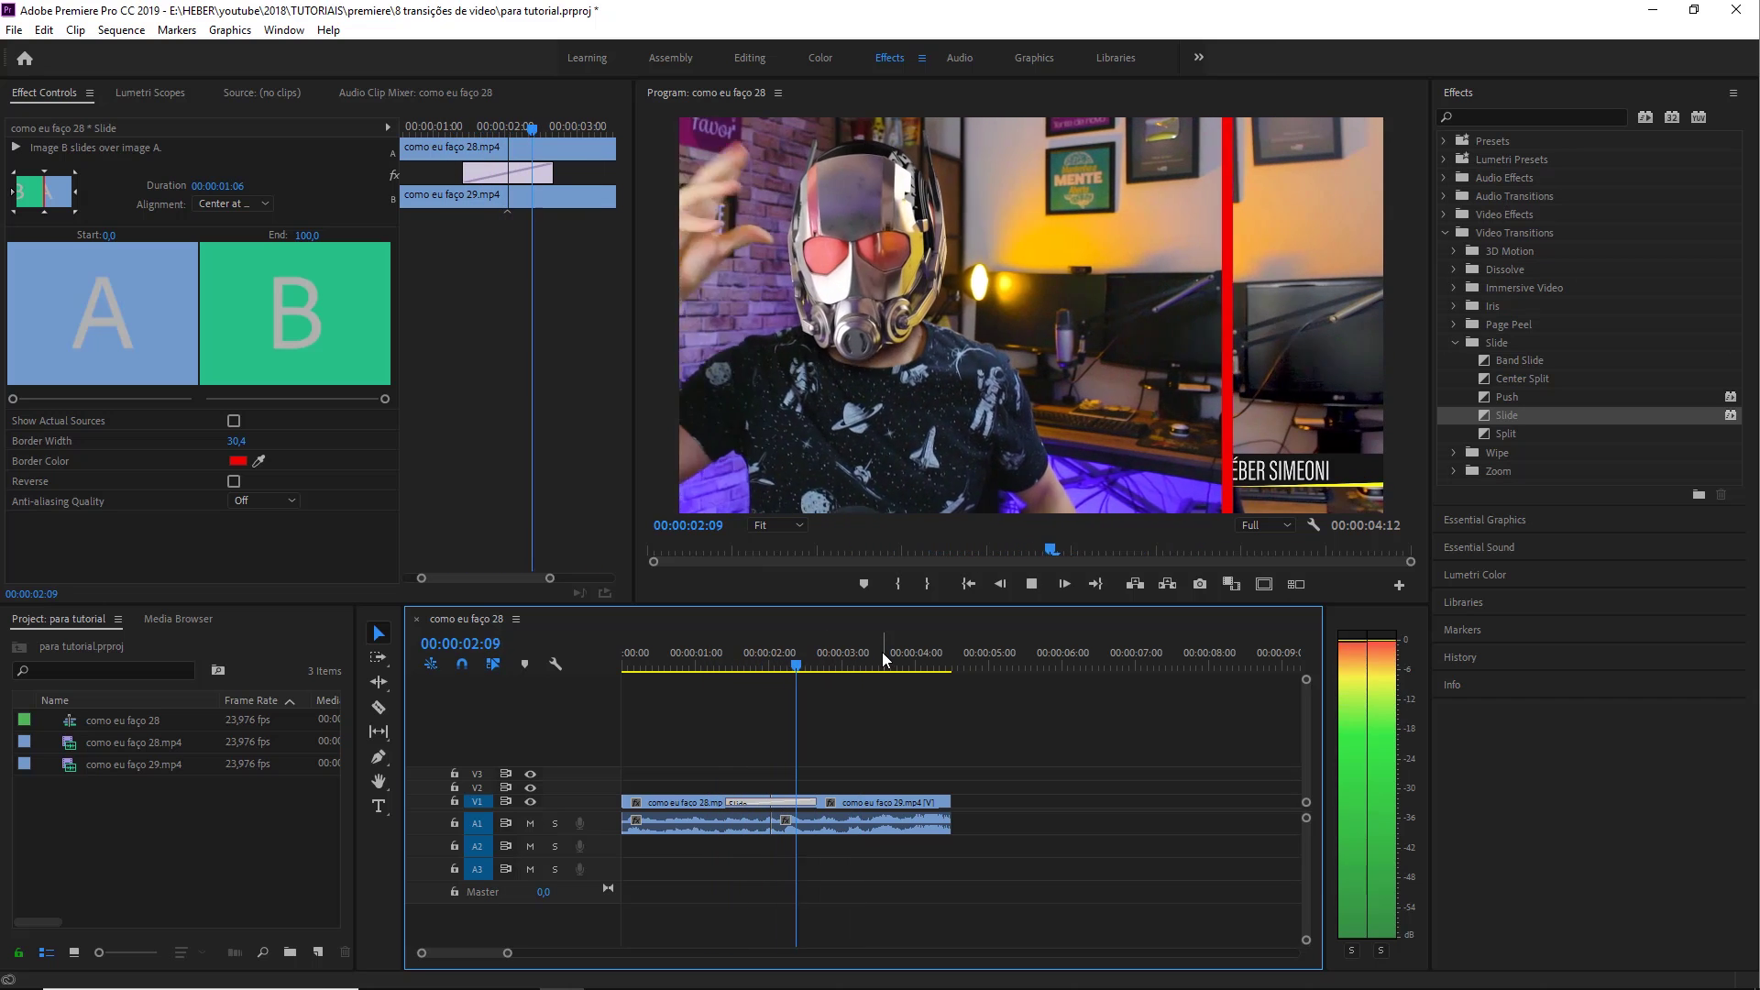
drag(756, 667, 772, 673)
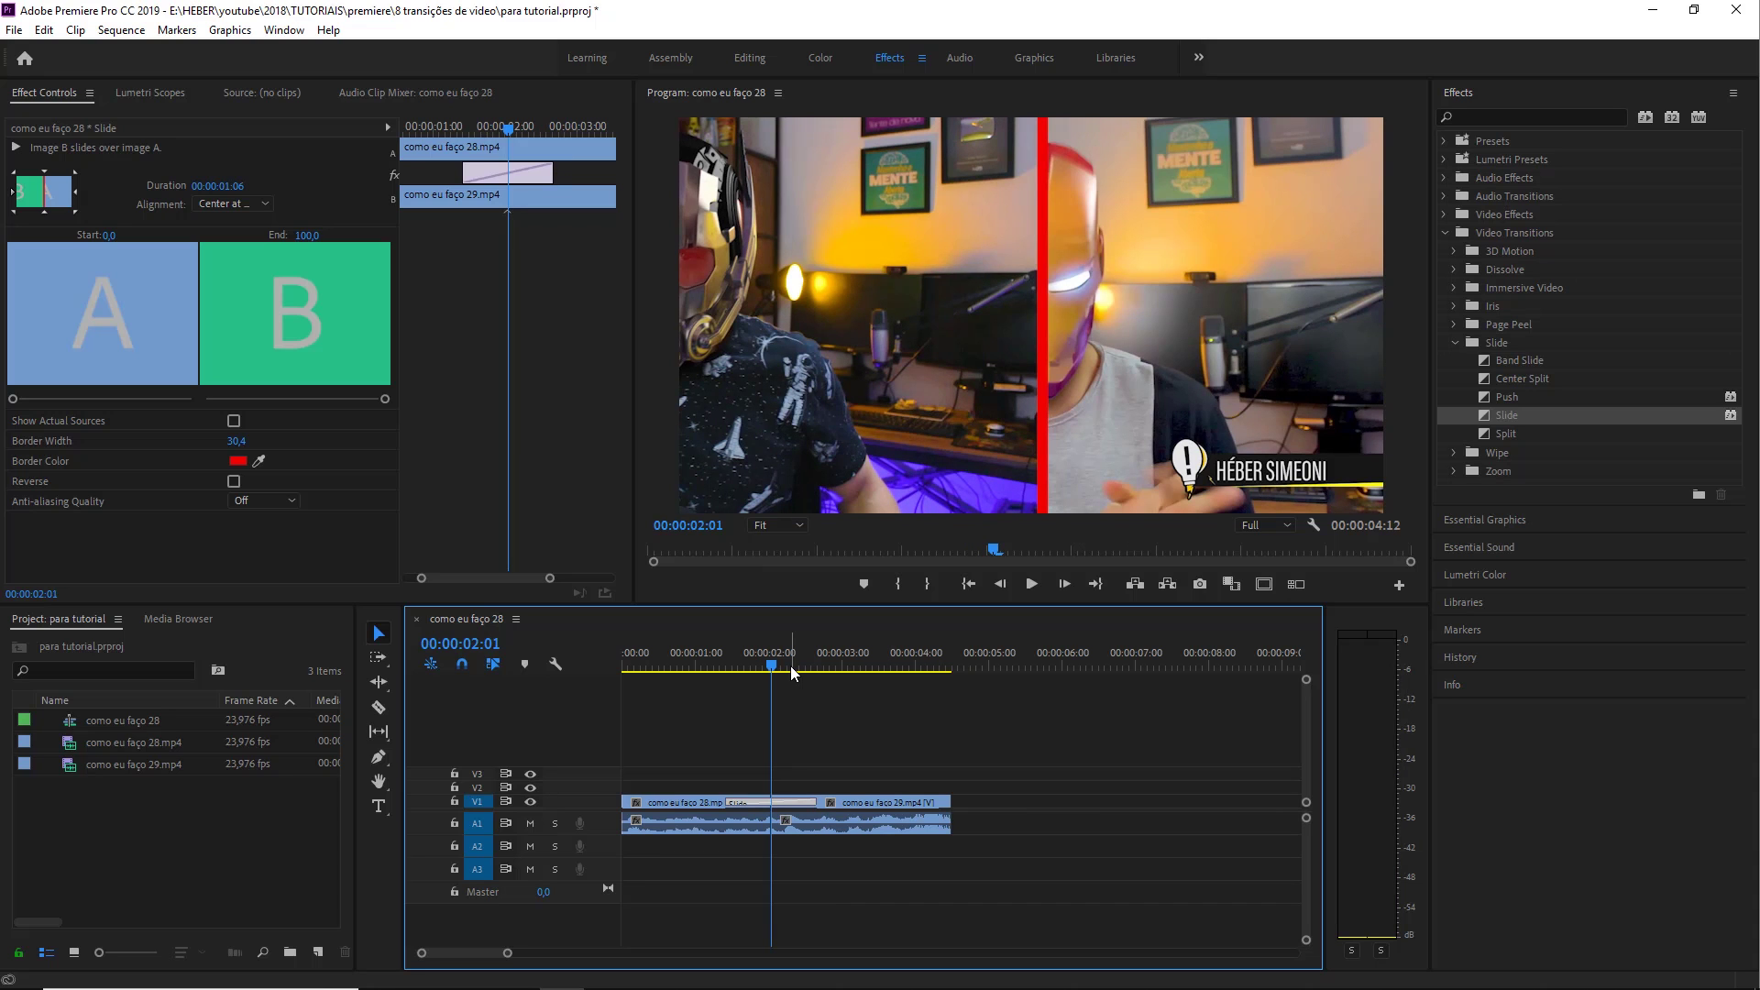
- Collapse the Slide folder and open the Wipe folder listing Band Wipe through Zig-Zag Blocks
drag(768, 656, 774, 653)
drag(1204, 434, 1600, 206)
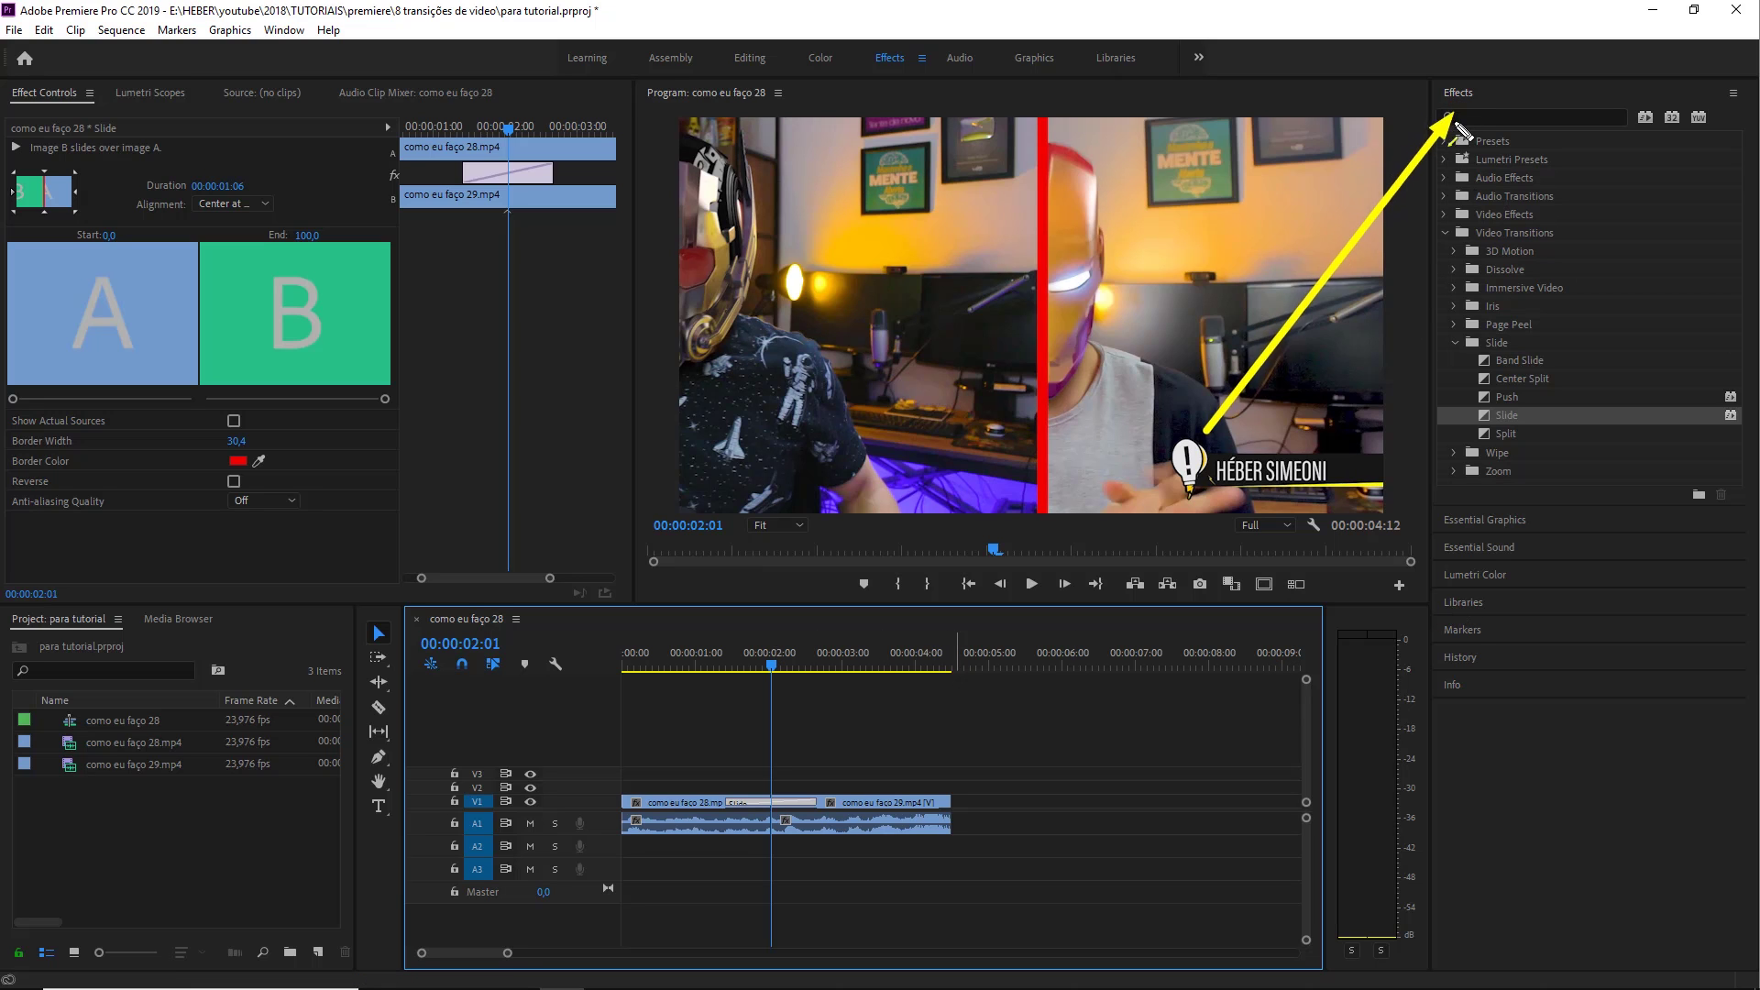
mouse_move(1617, 311)
mouse_down()
mouse_move(1481, 273)
mouse_move(1507, 353)
mouse_move(1473, 471)
mouse_move(1496, 459)
mouse_up()
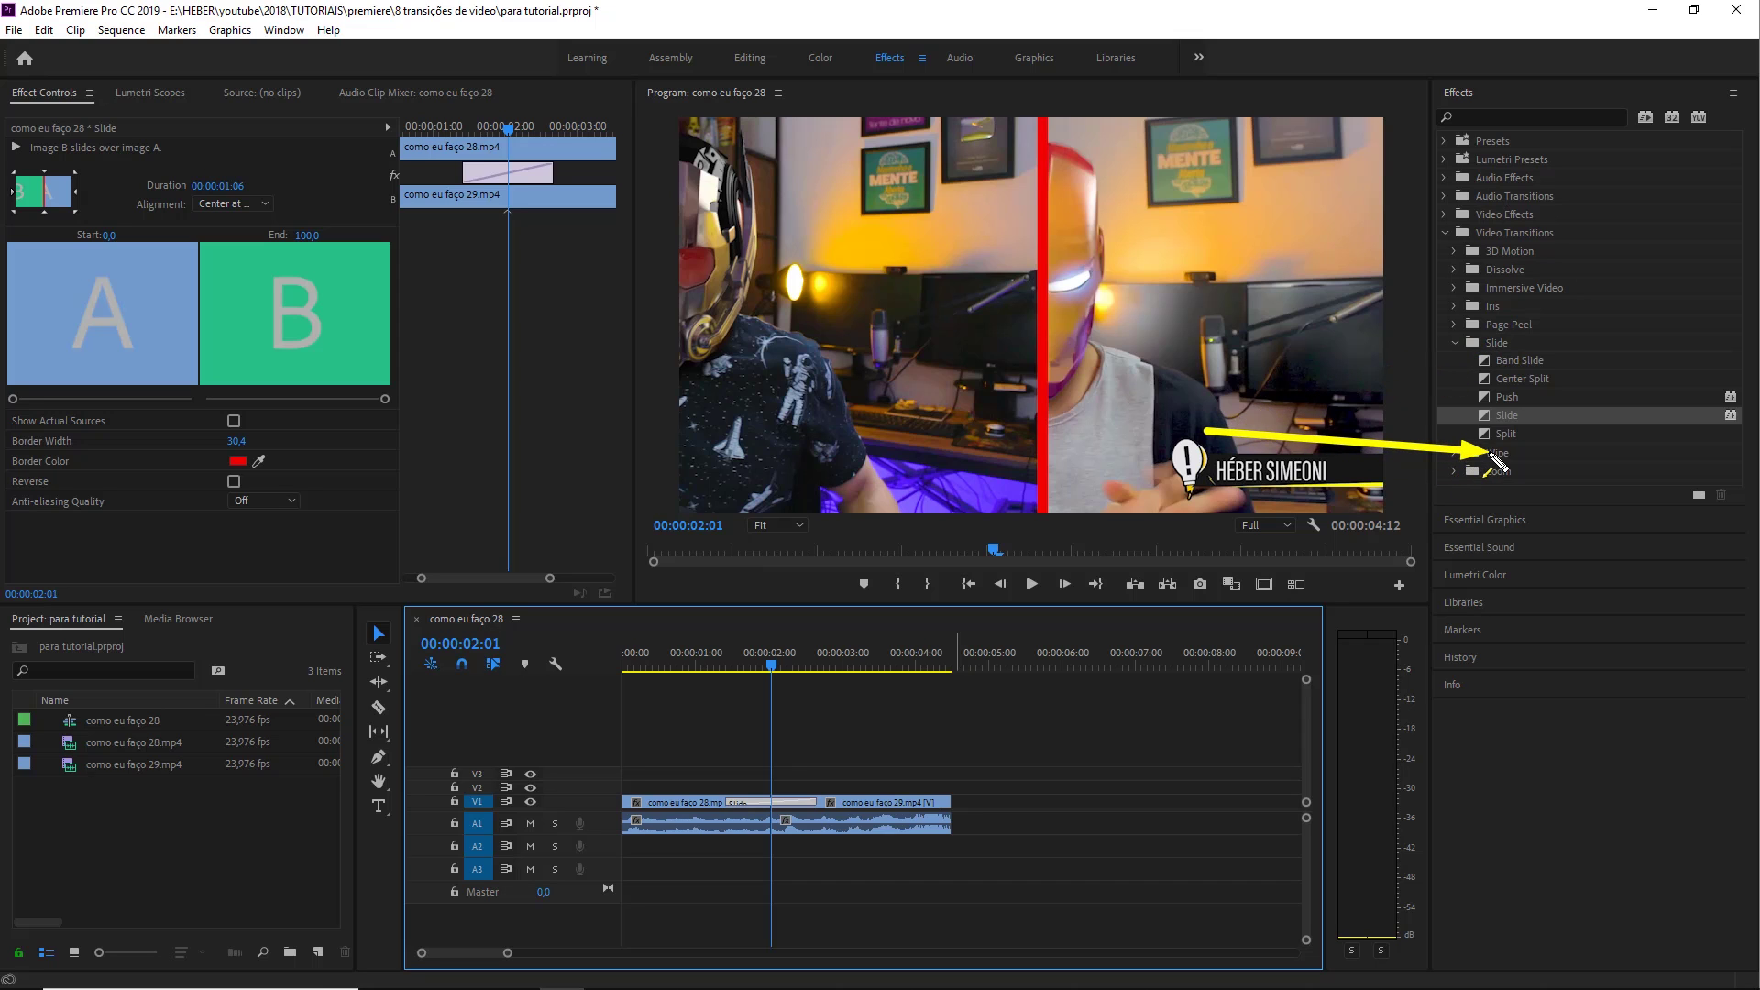
click(1455, 343)
click(1455, 361)
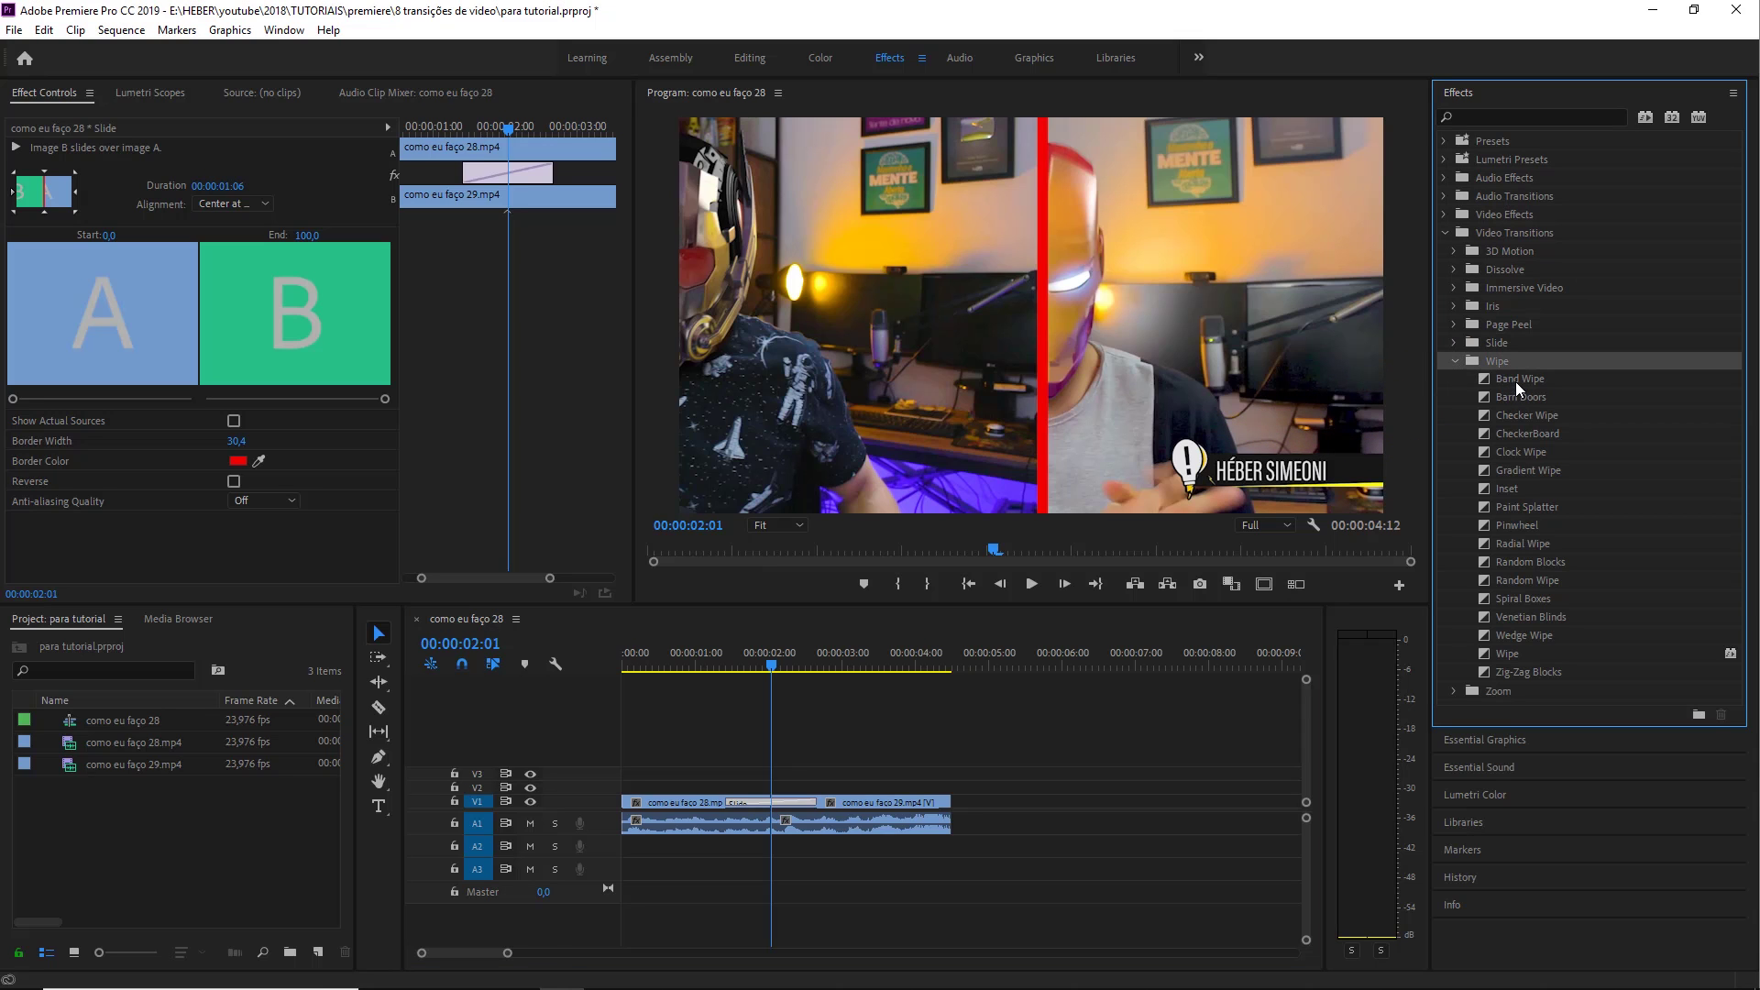
- Replace the Slide transition at the cut with Barn Doors and play it back
click(1521, 397)
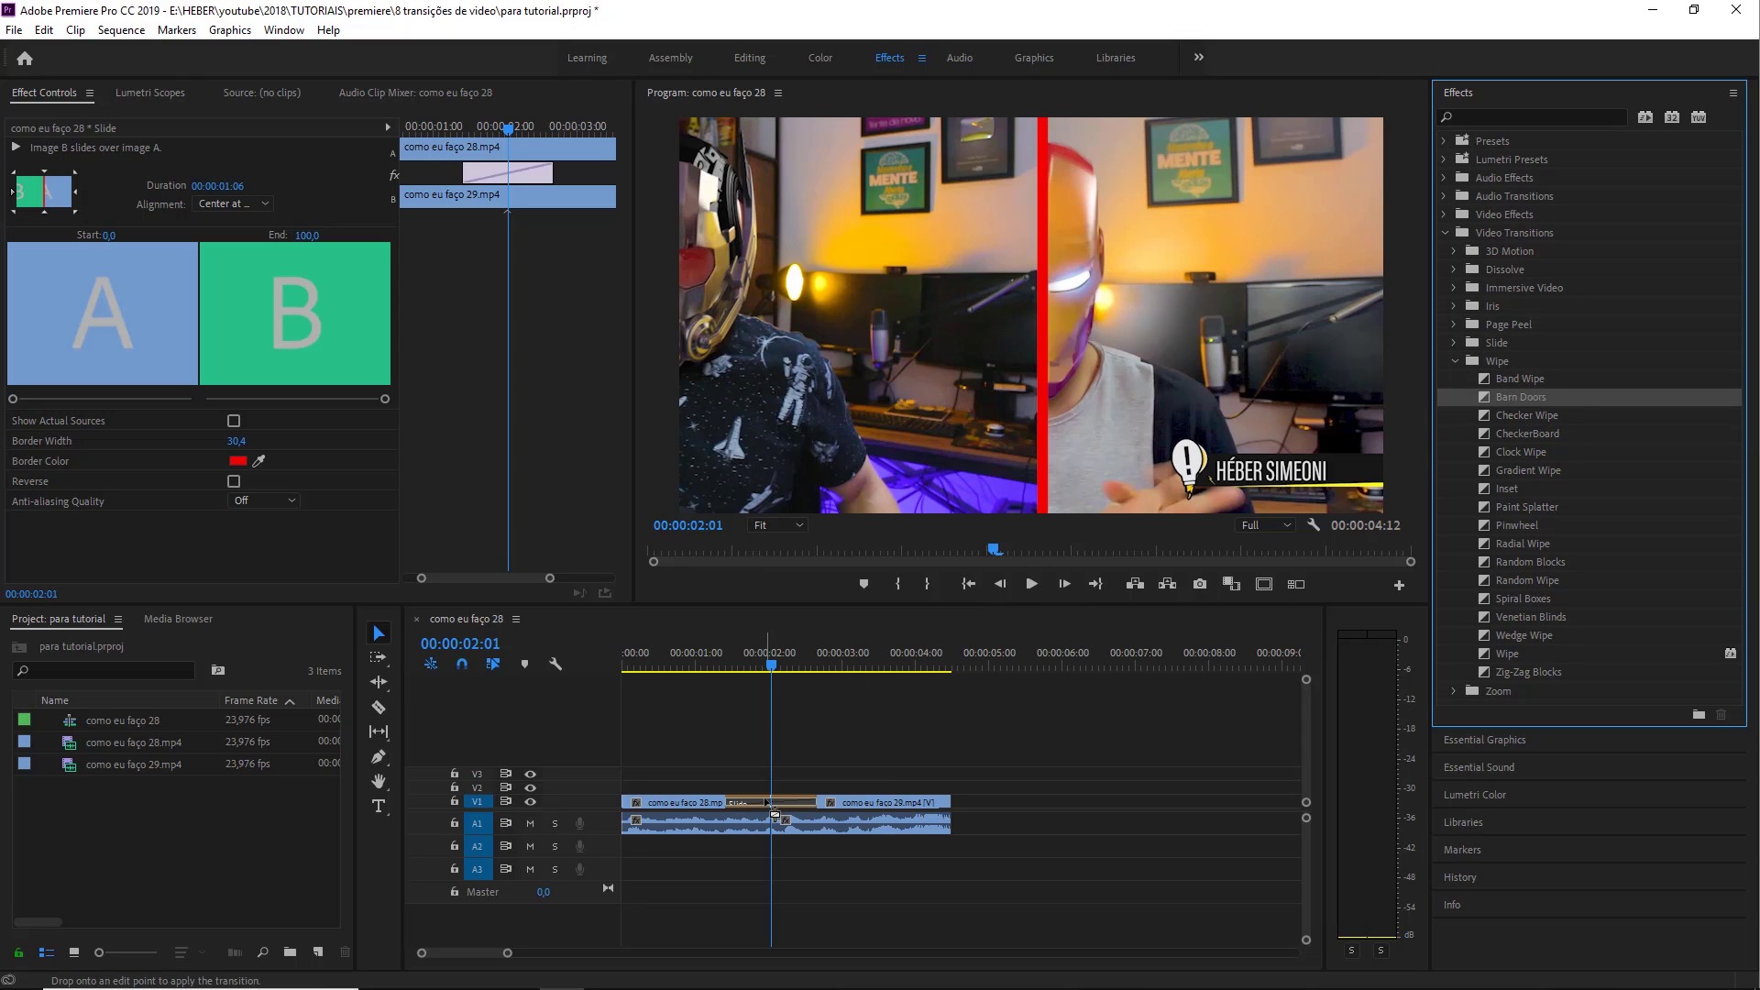
drag(783, 819, 770, 802)
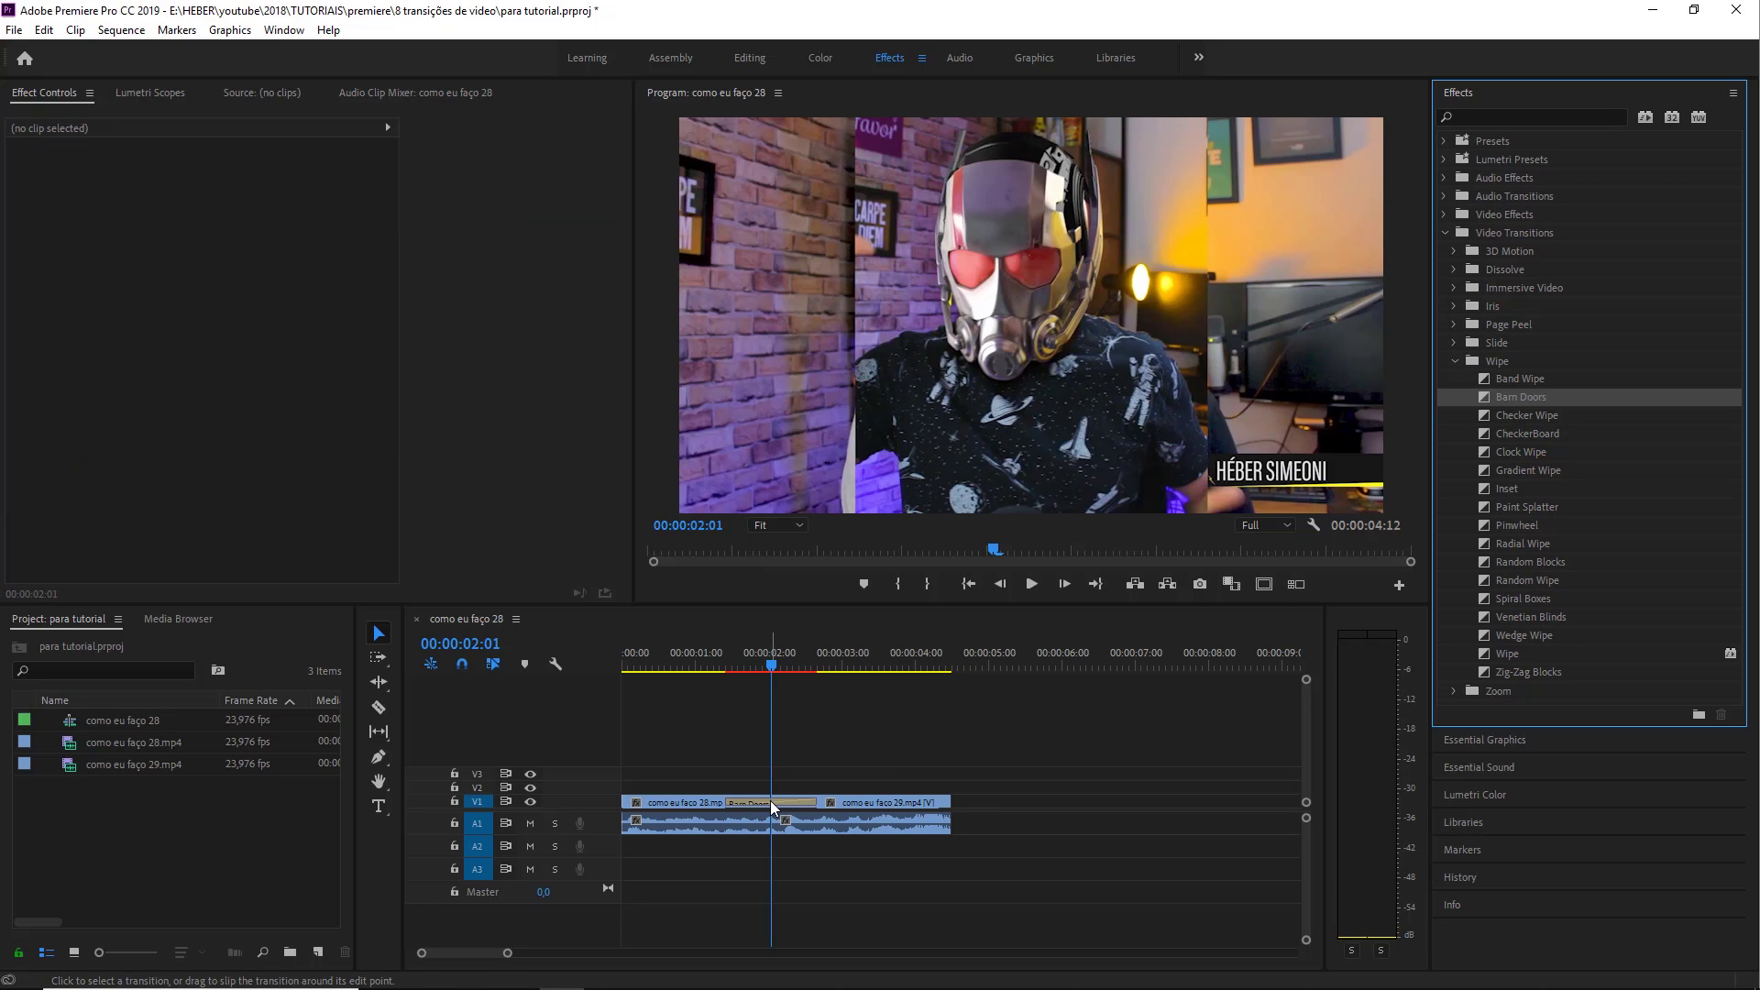
click(733, 653)
key(space)
click(729, 651)
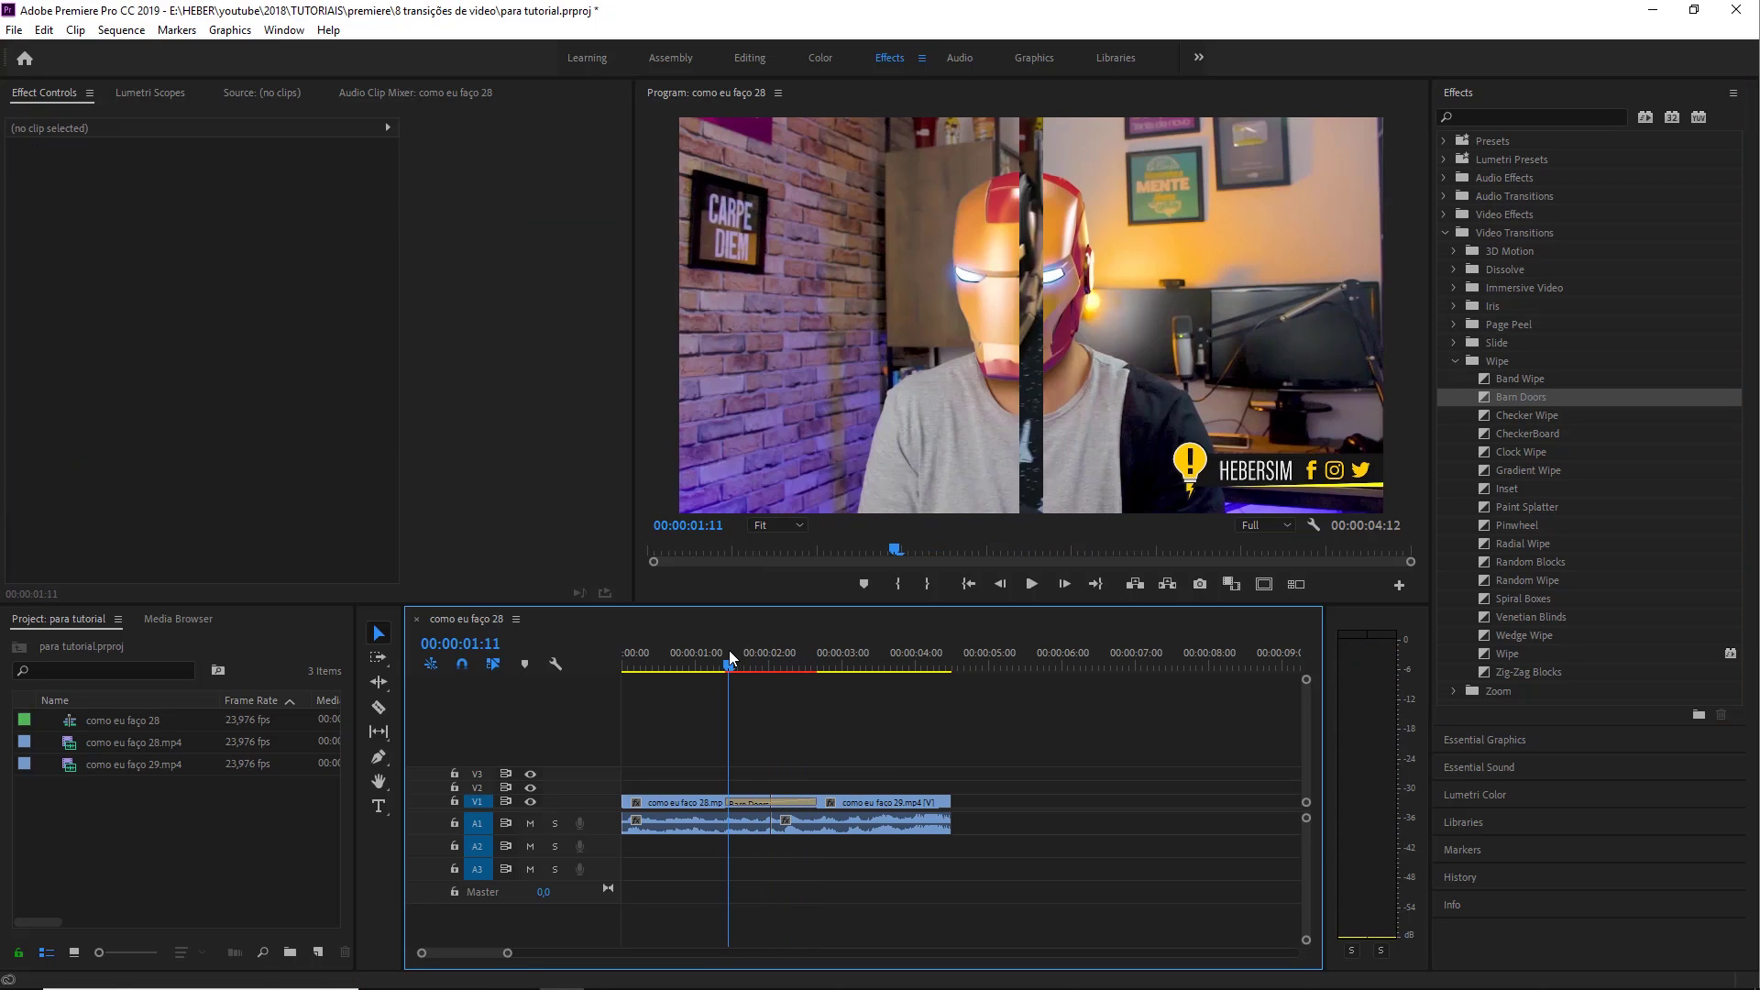
click(745, 653)
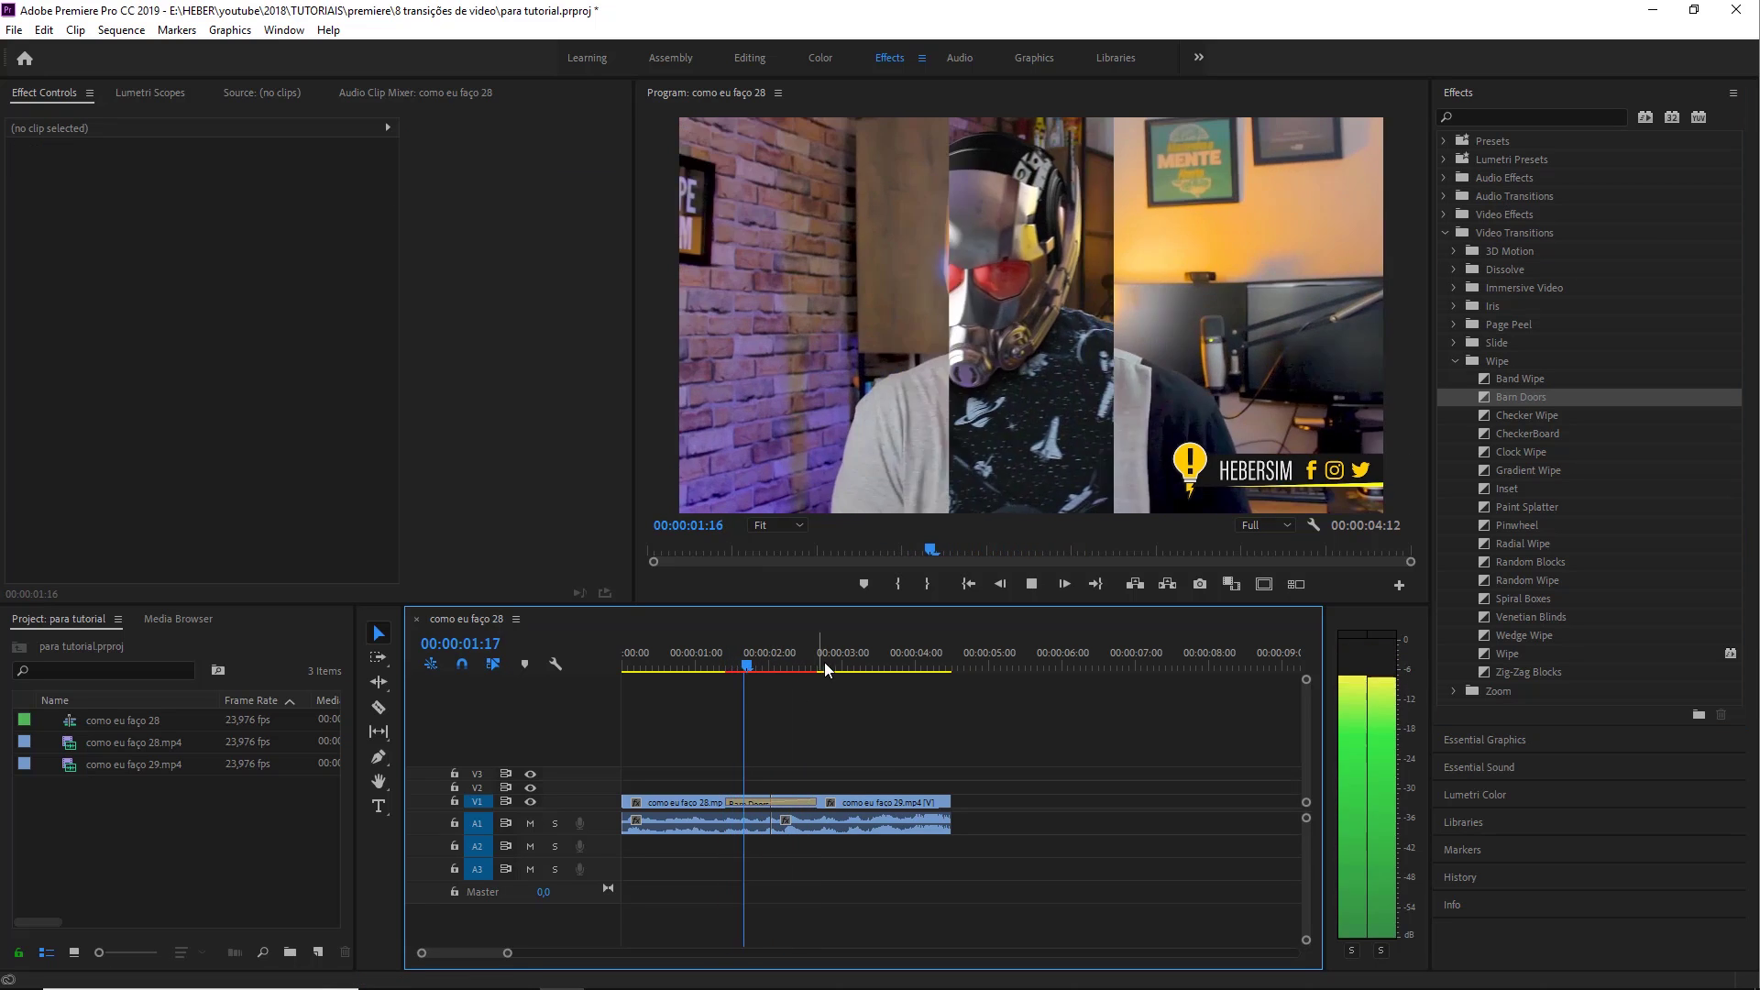
key(space)
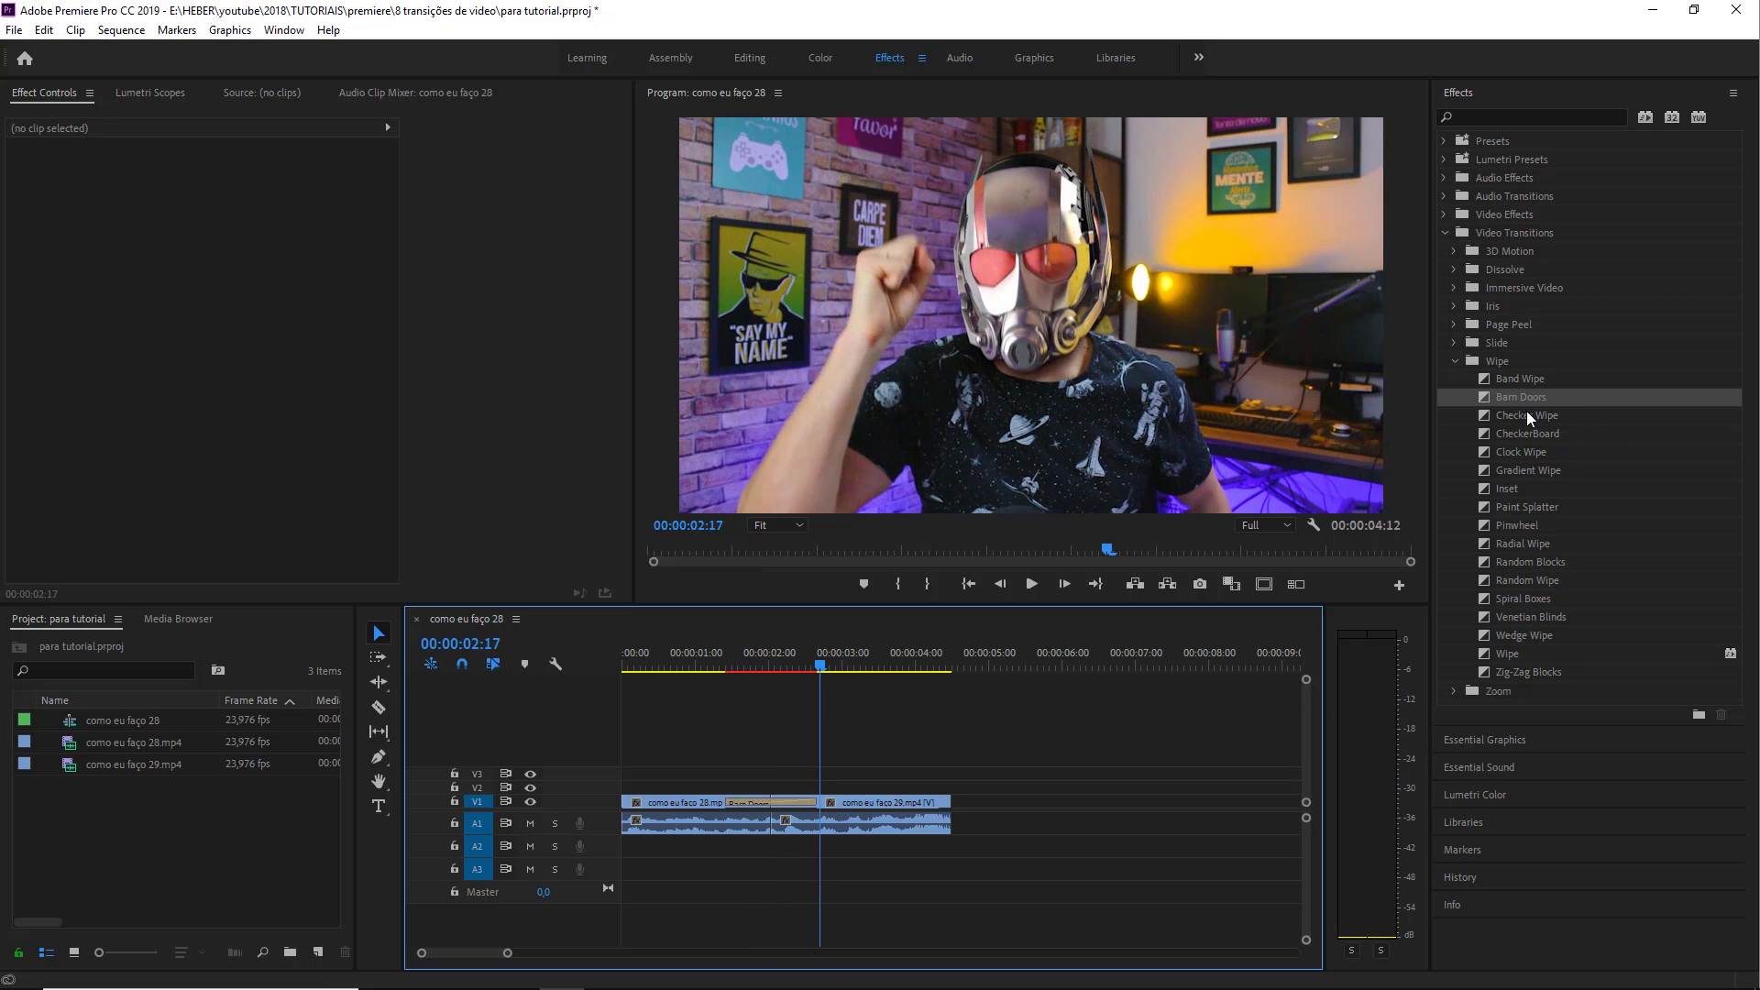
- Put the CheckerBoard wipe on the cut in place of Barn Doors and replay it
click(1509, 415)
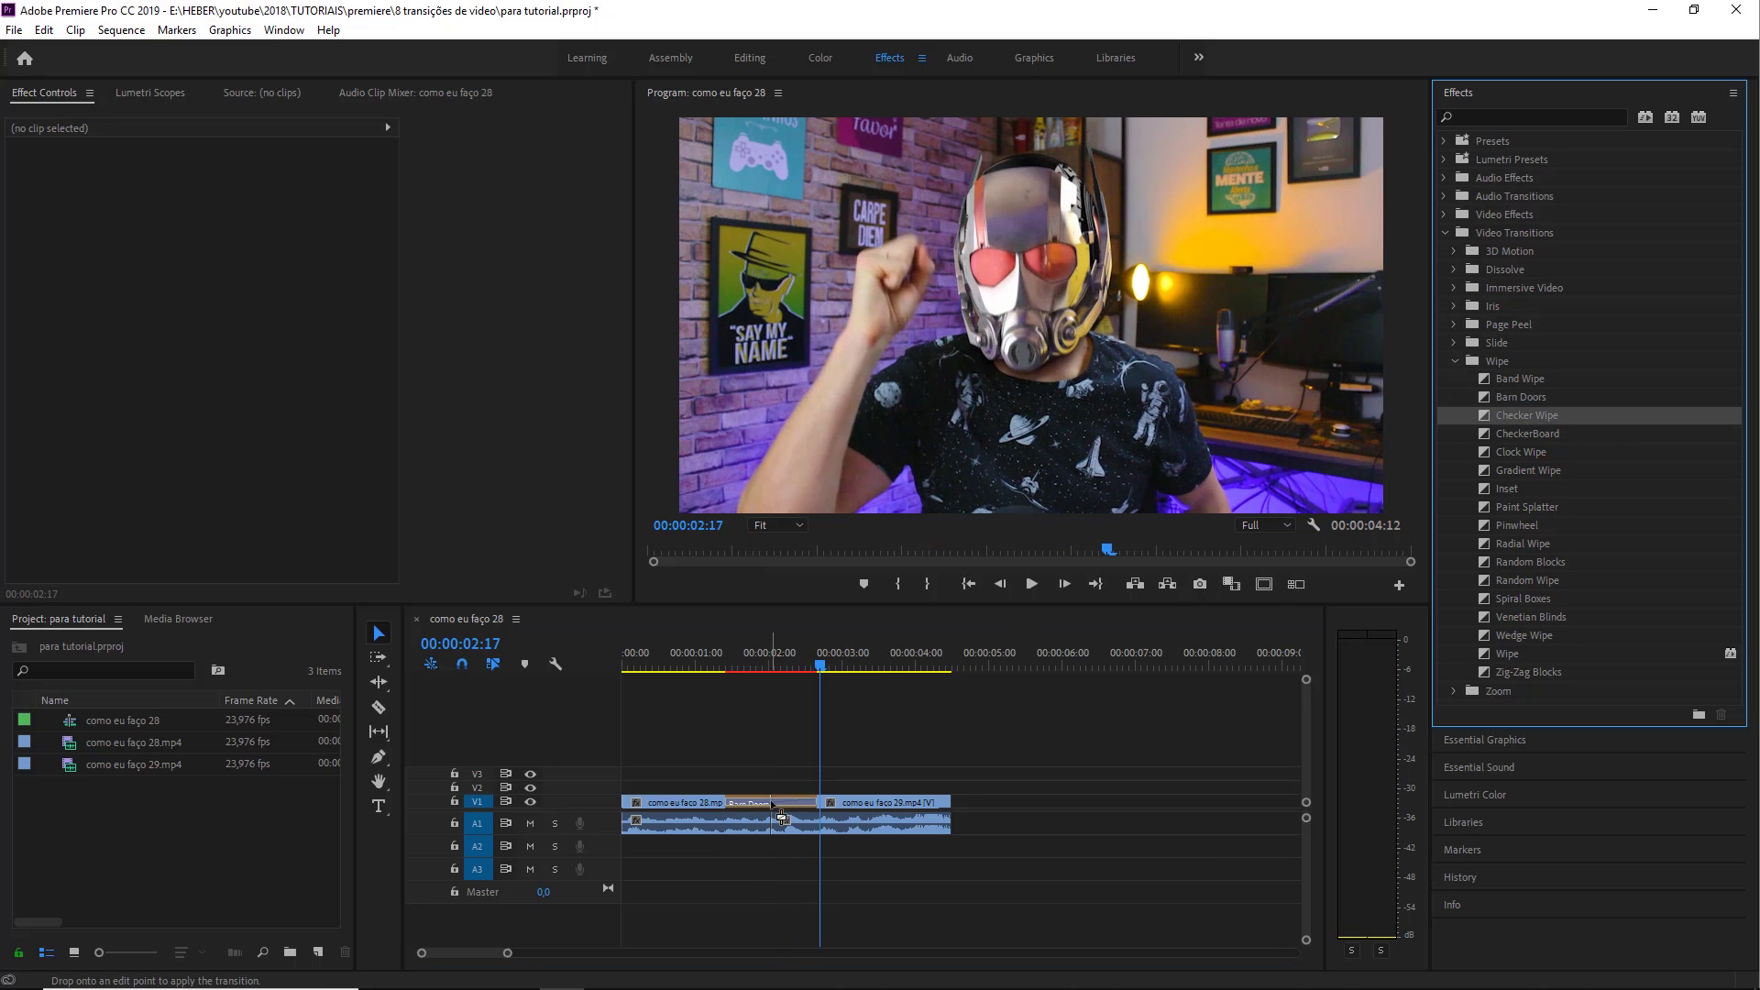
drag(1527, 434, 807, 703)
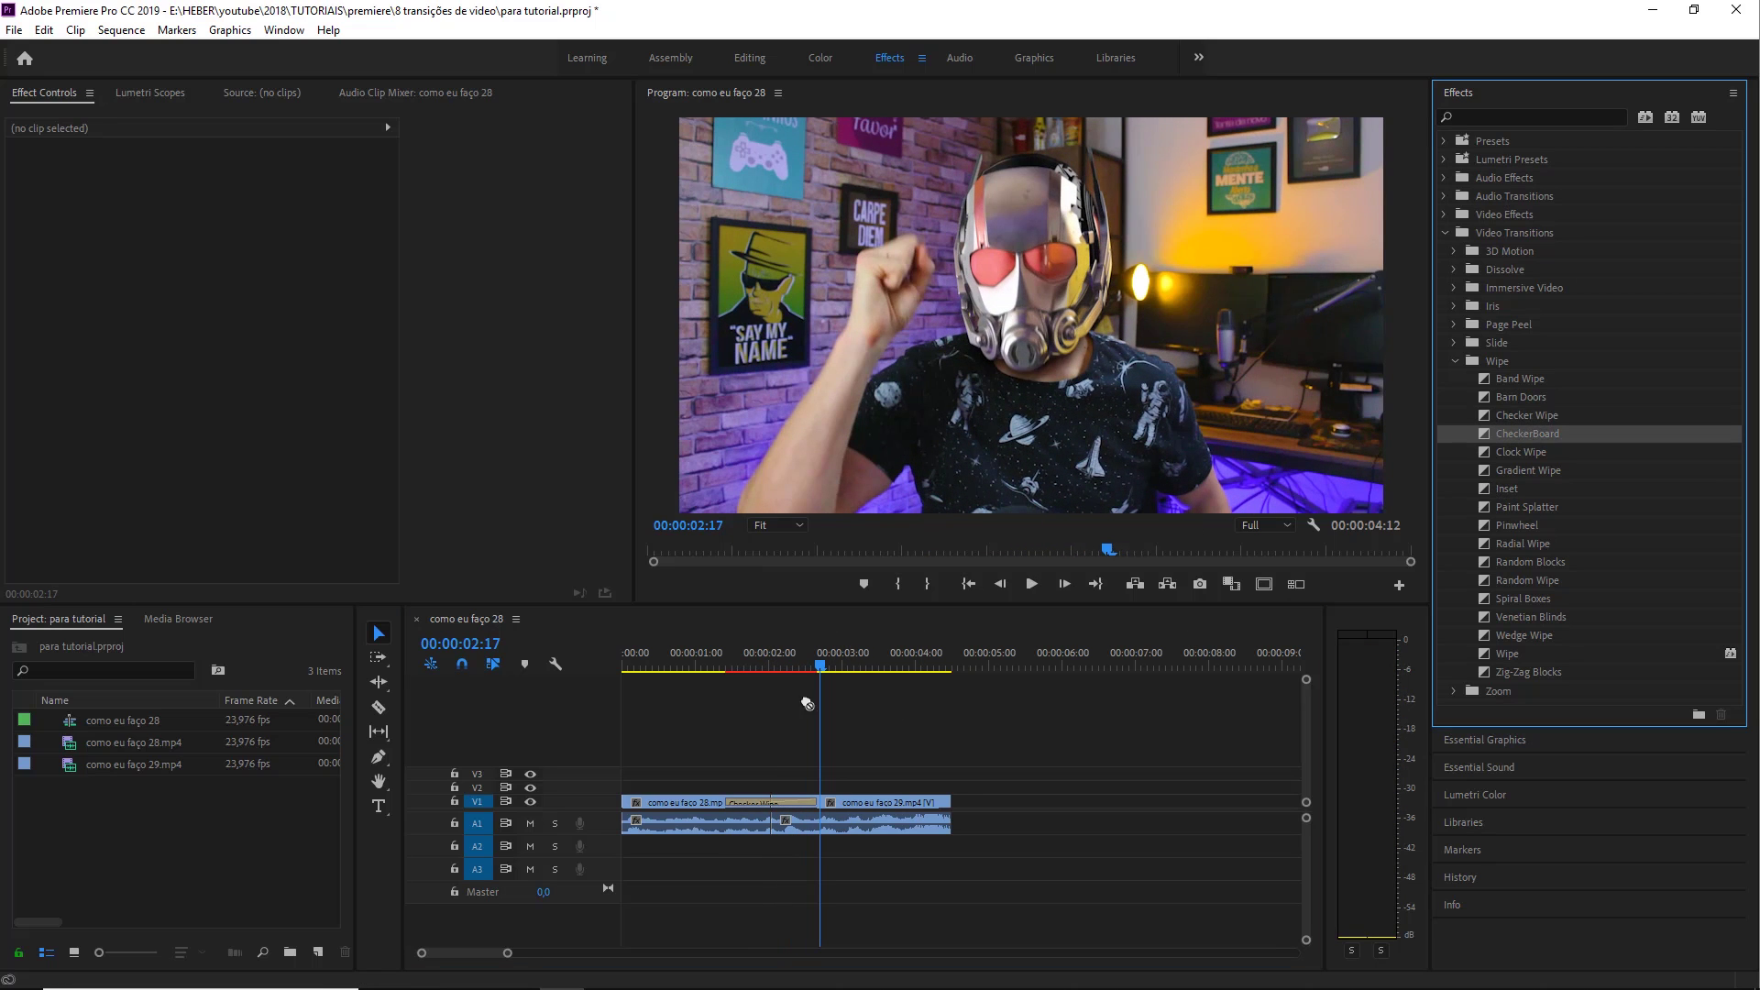
drag(751, 798, 753, 804)
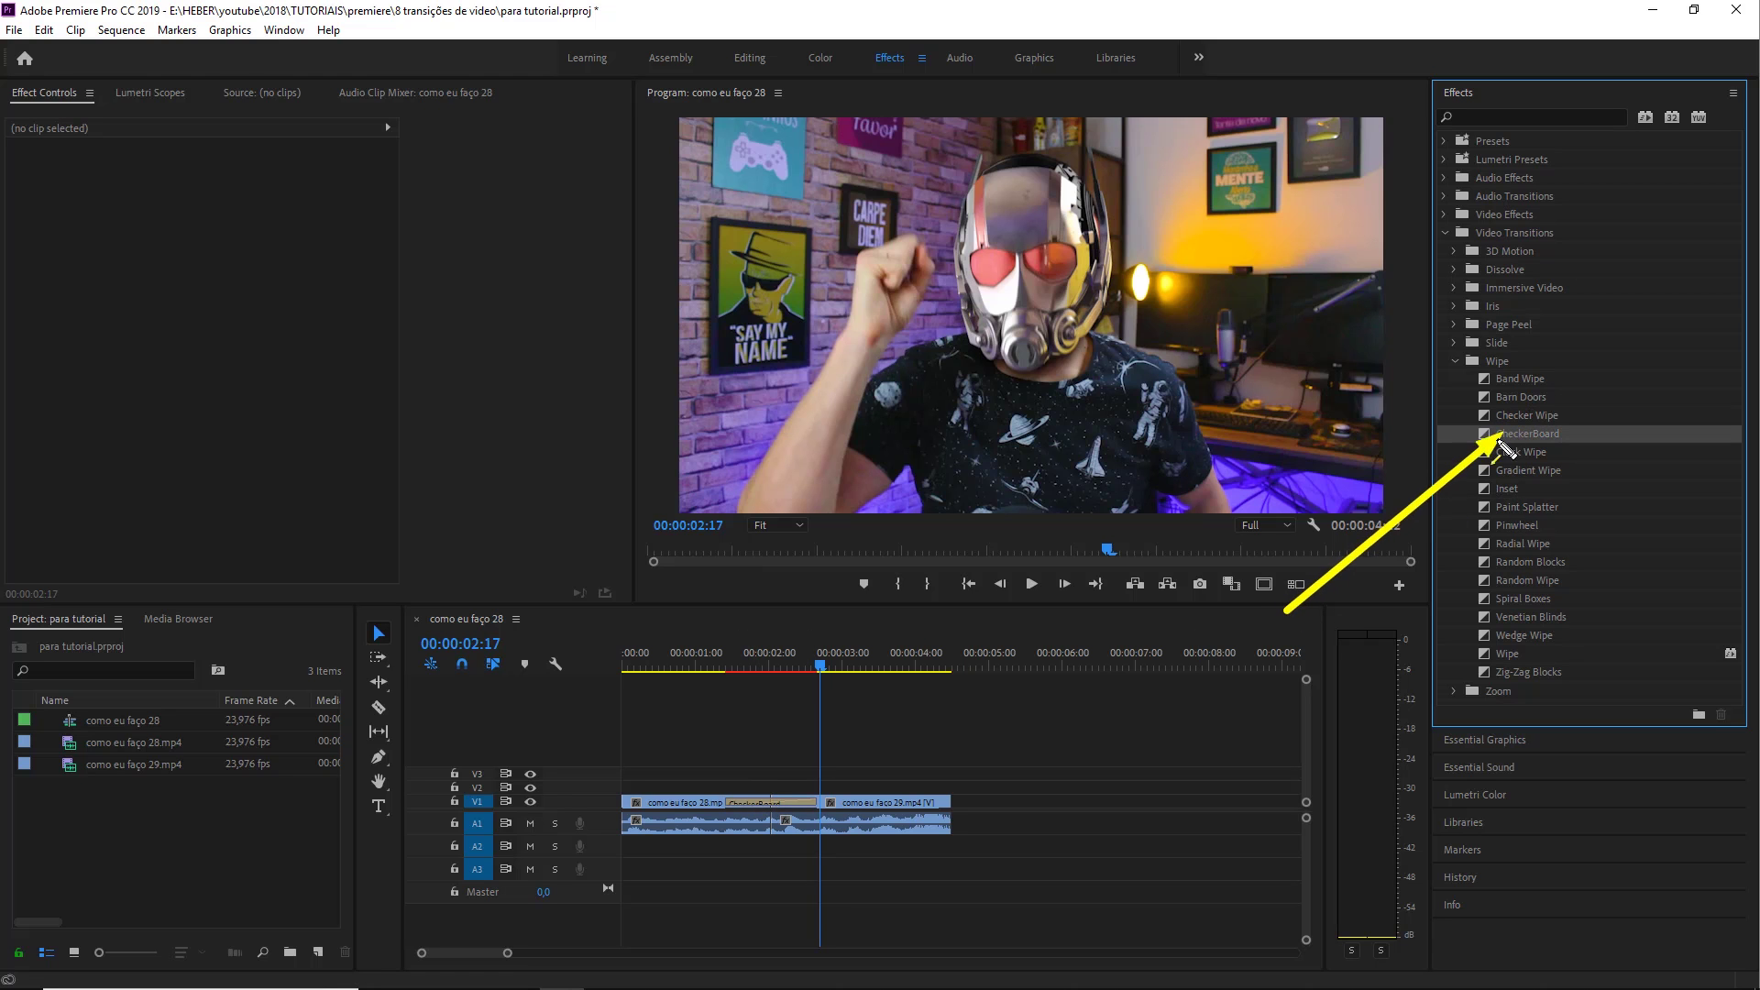
drag(876, 670, 734, 668)
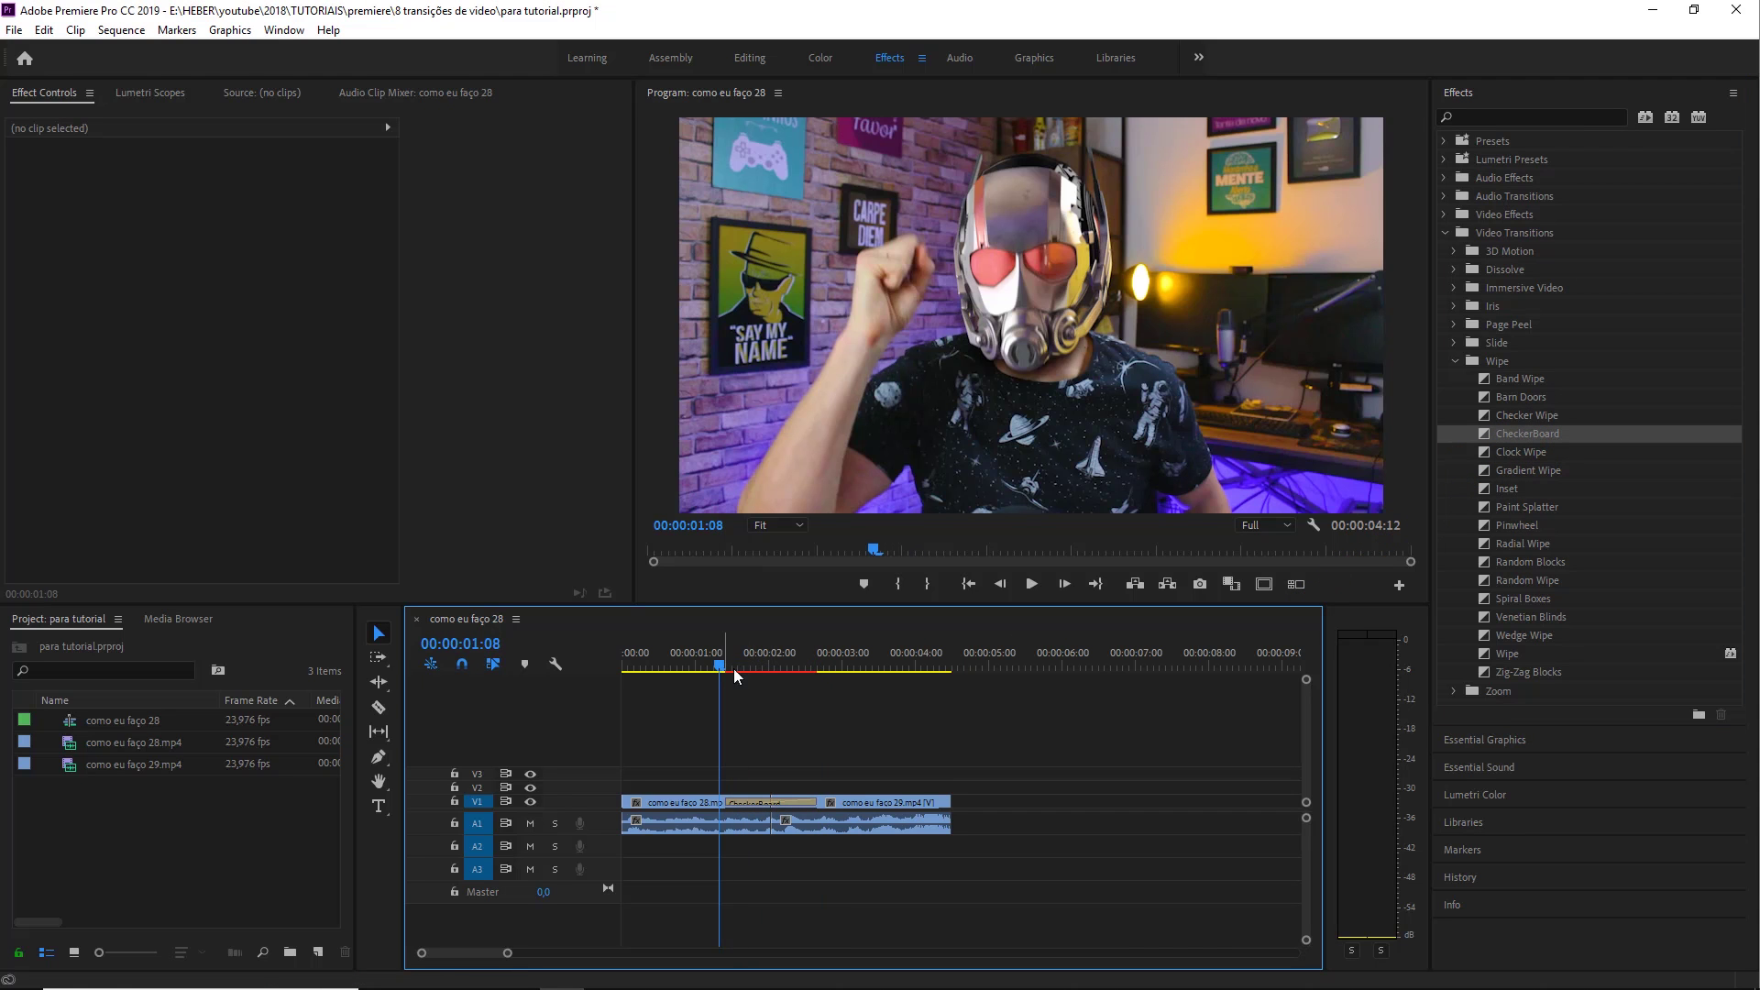
key(space)
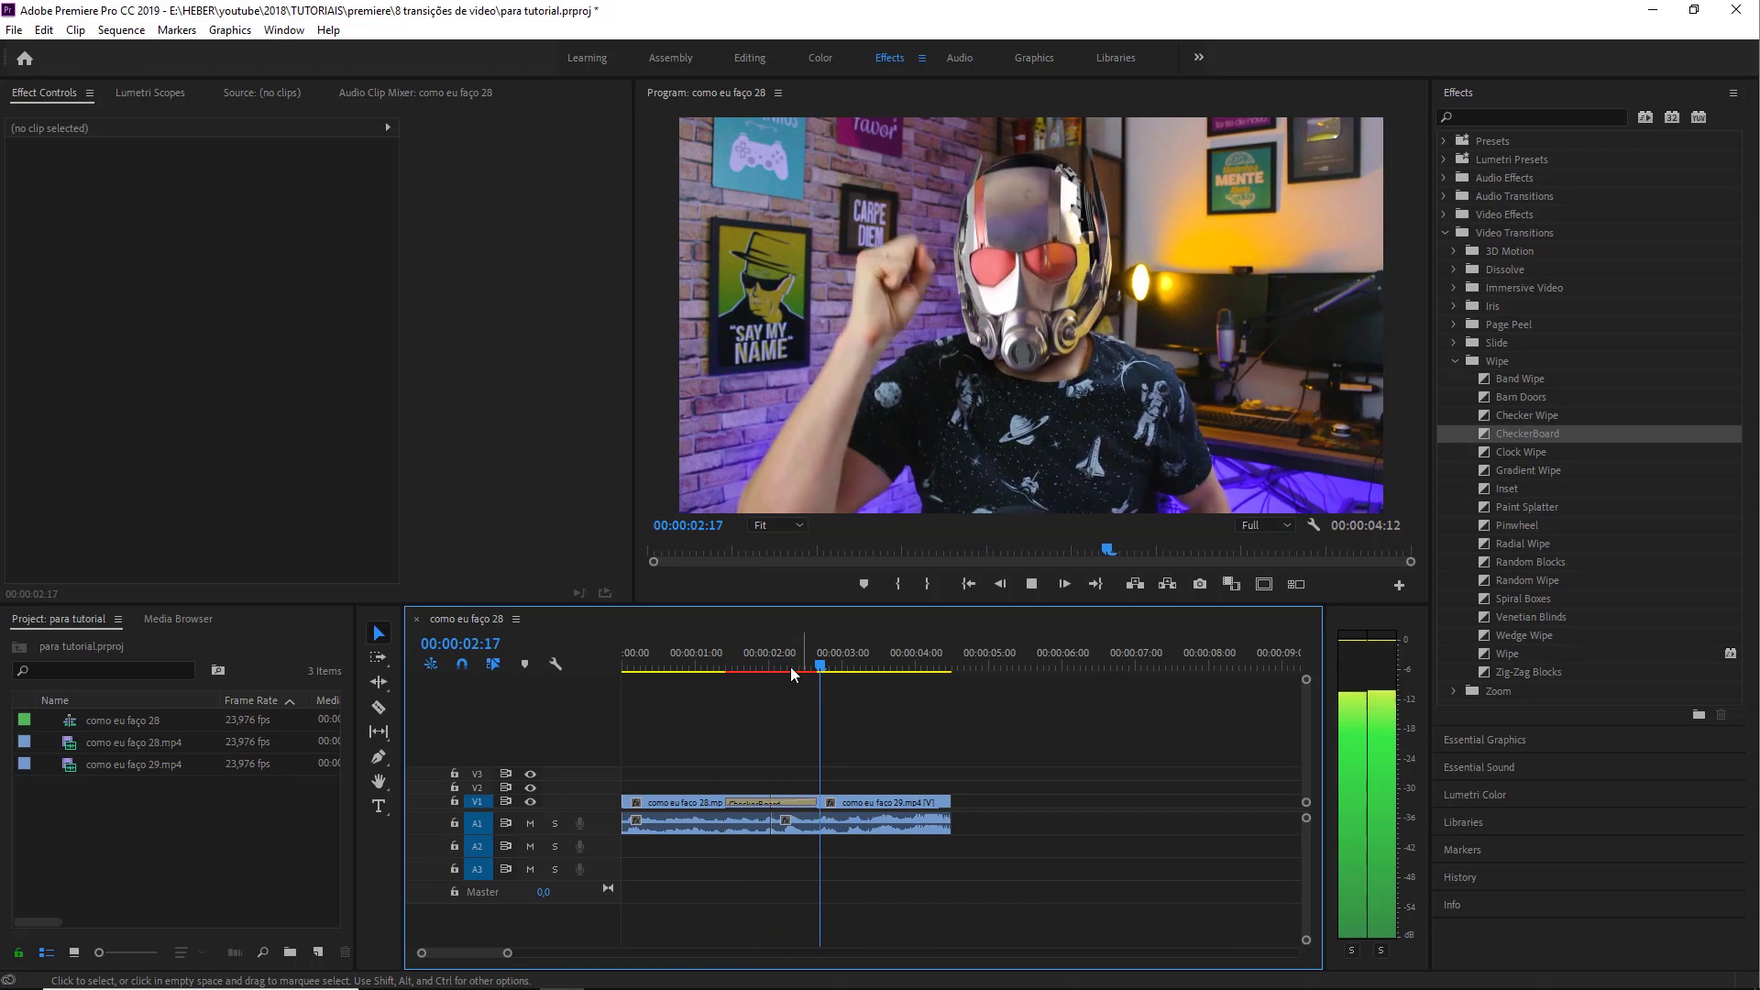
click(712, 666)
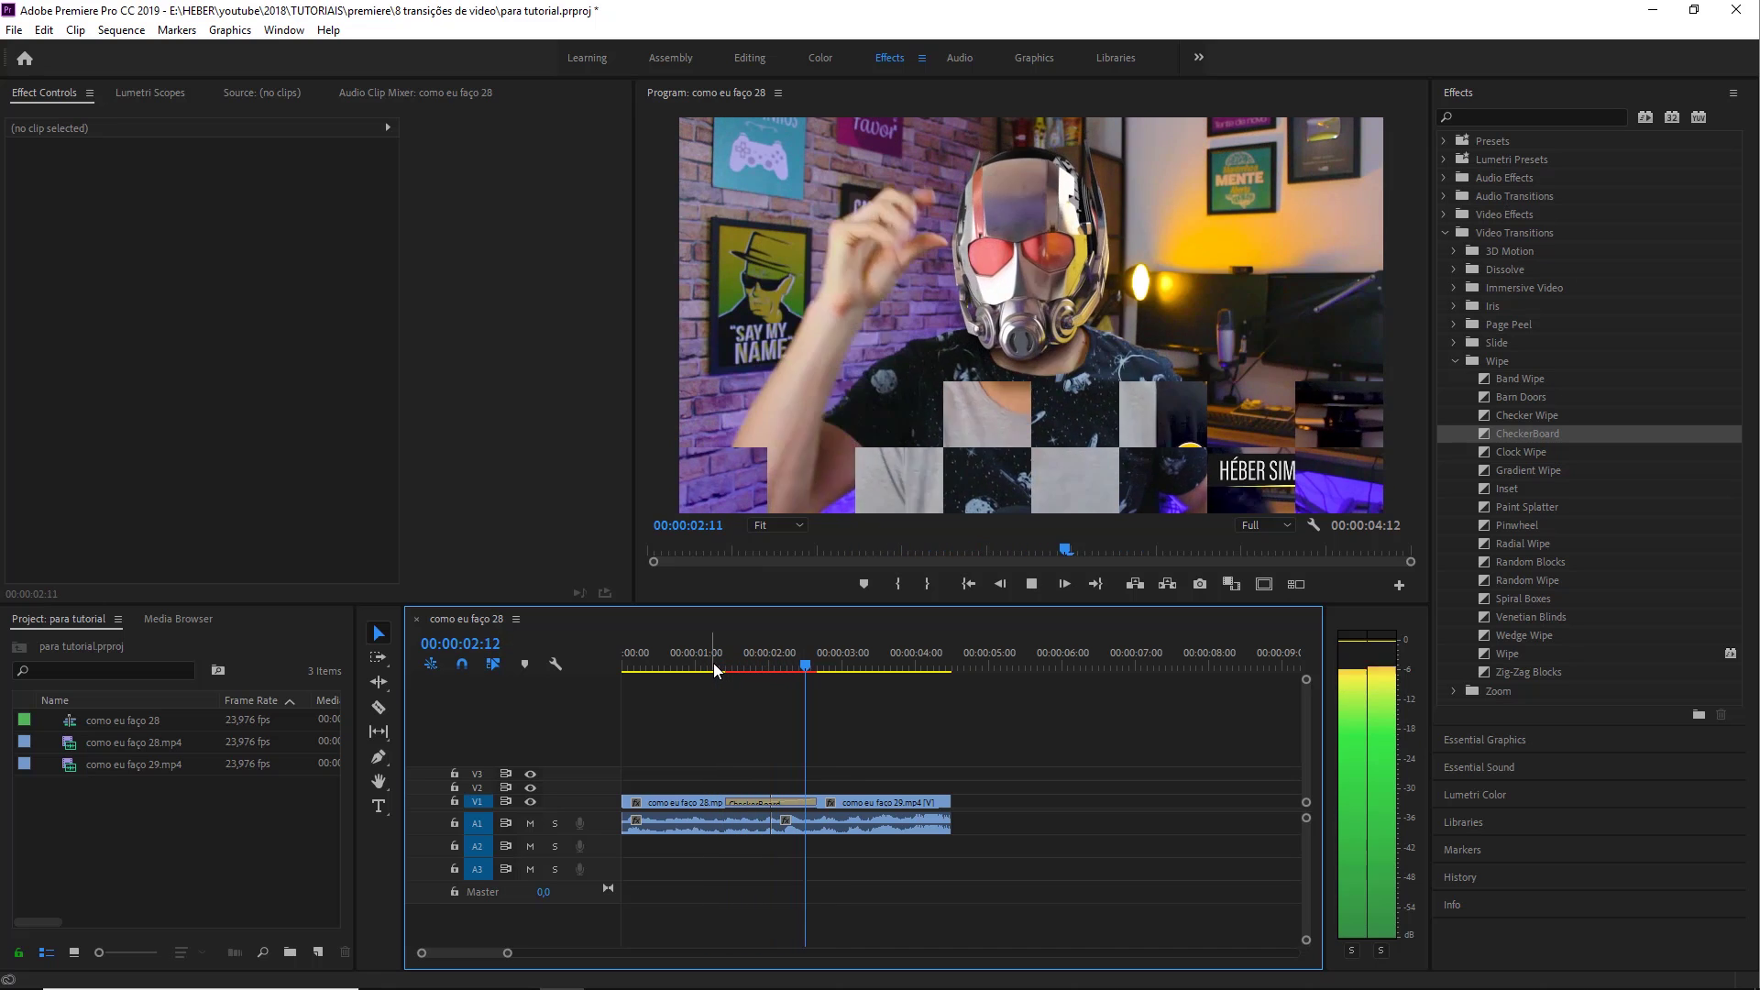
click(724, 666)
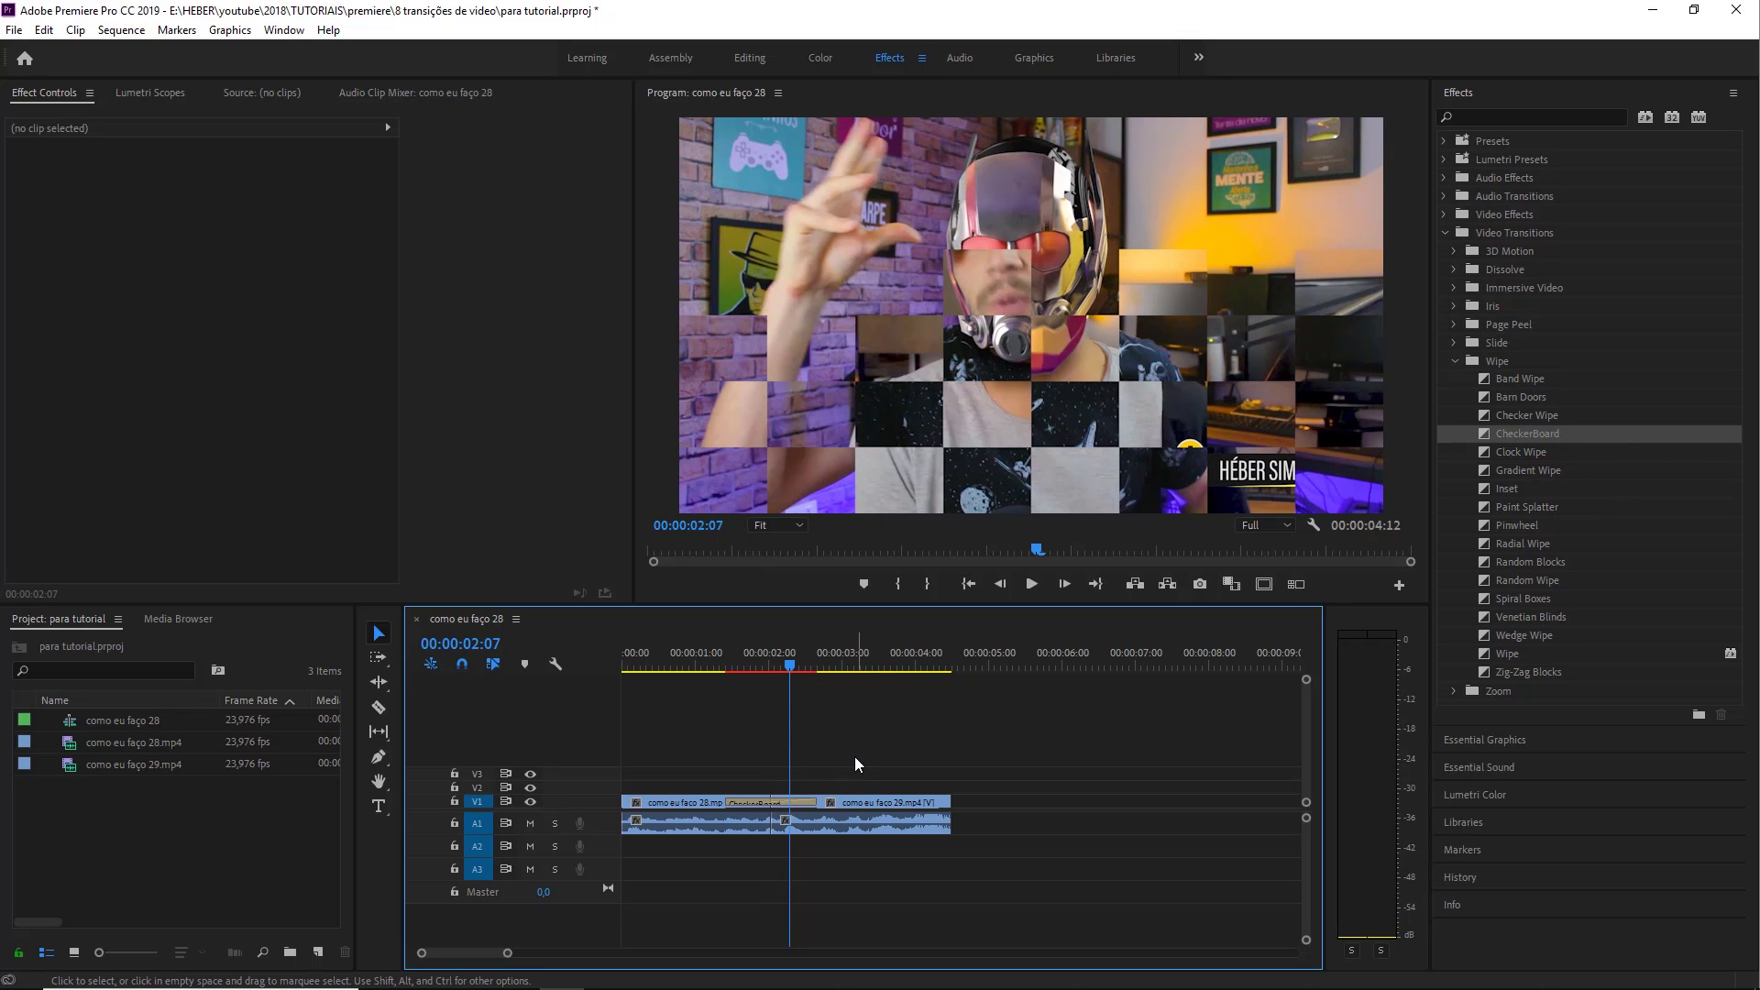
- Replace the CheckerBoard transition at the V1 cut with Random Wipe from the Wipe group
click(1519, 518)
click(1525, 473)
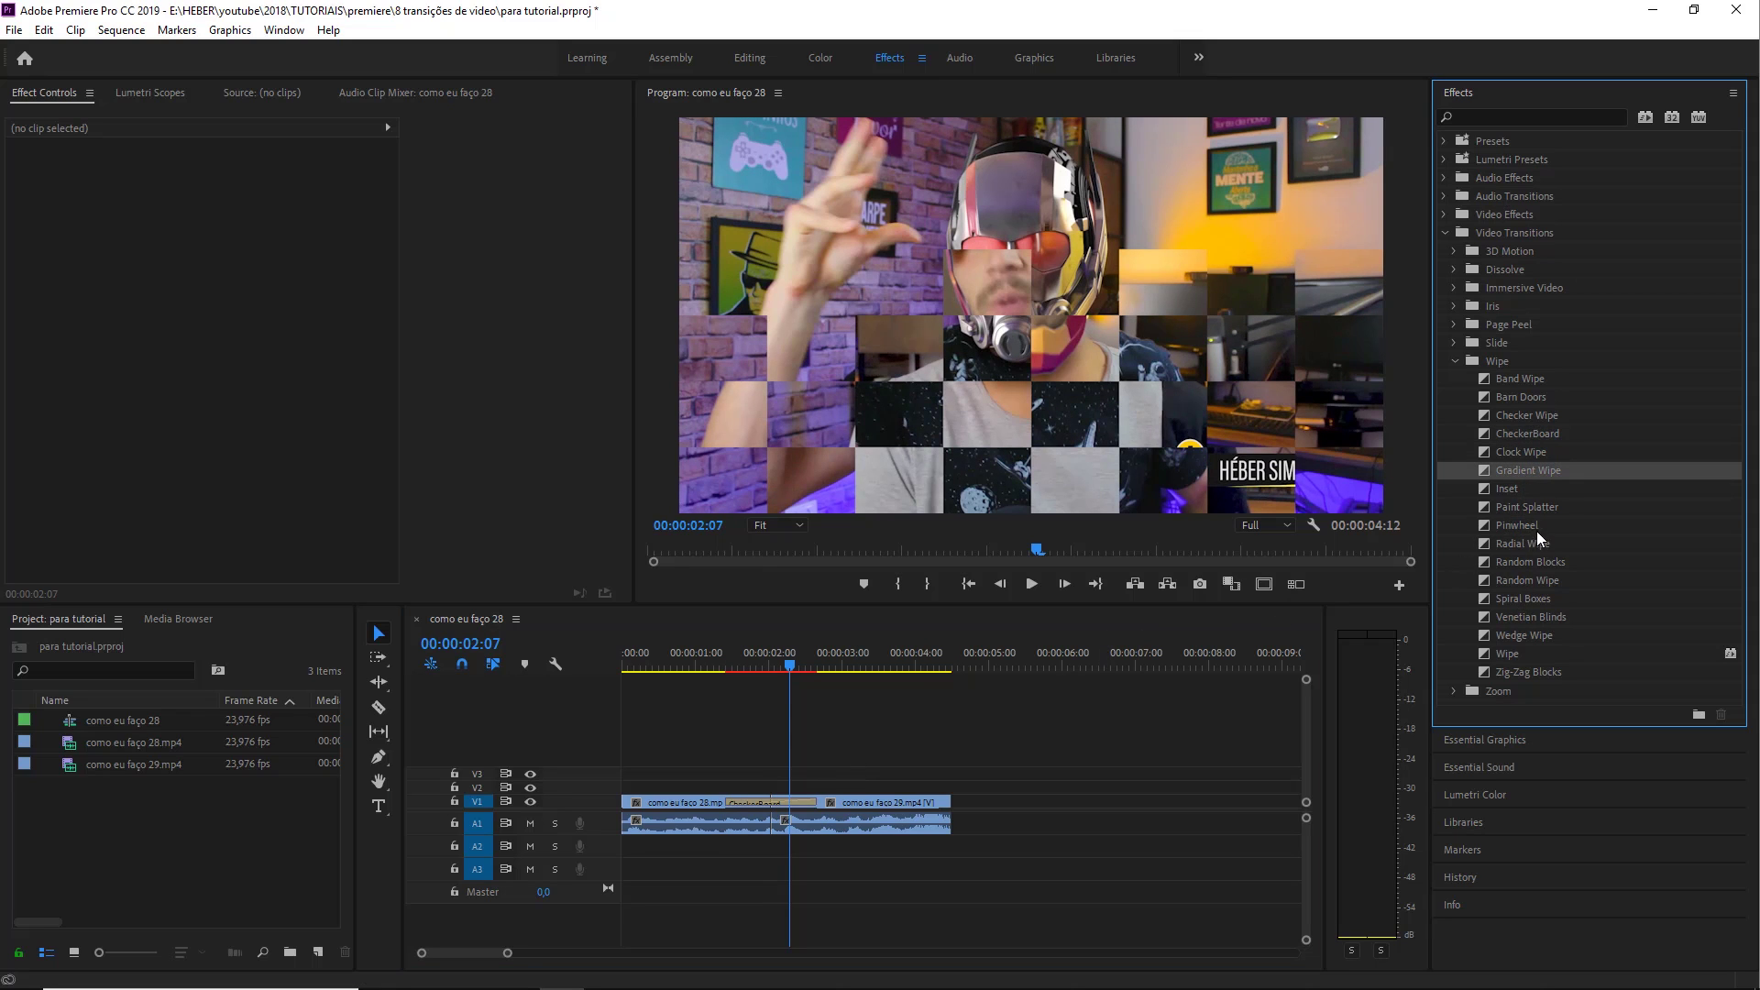
click(1504, 545)
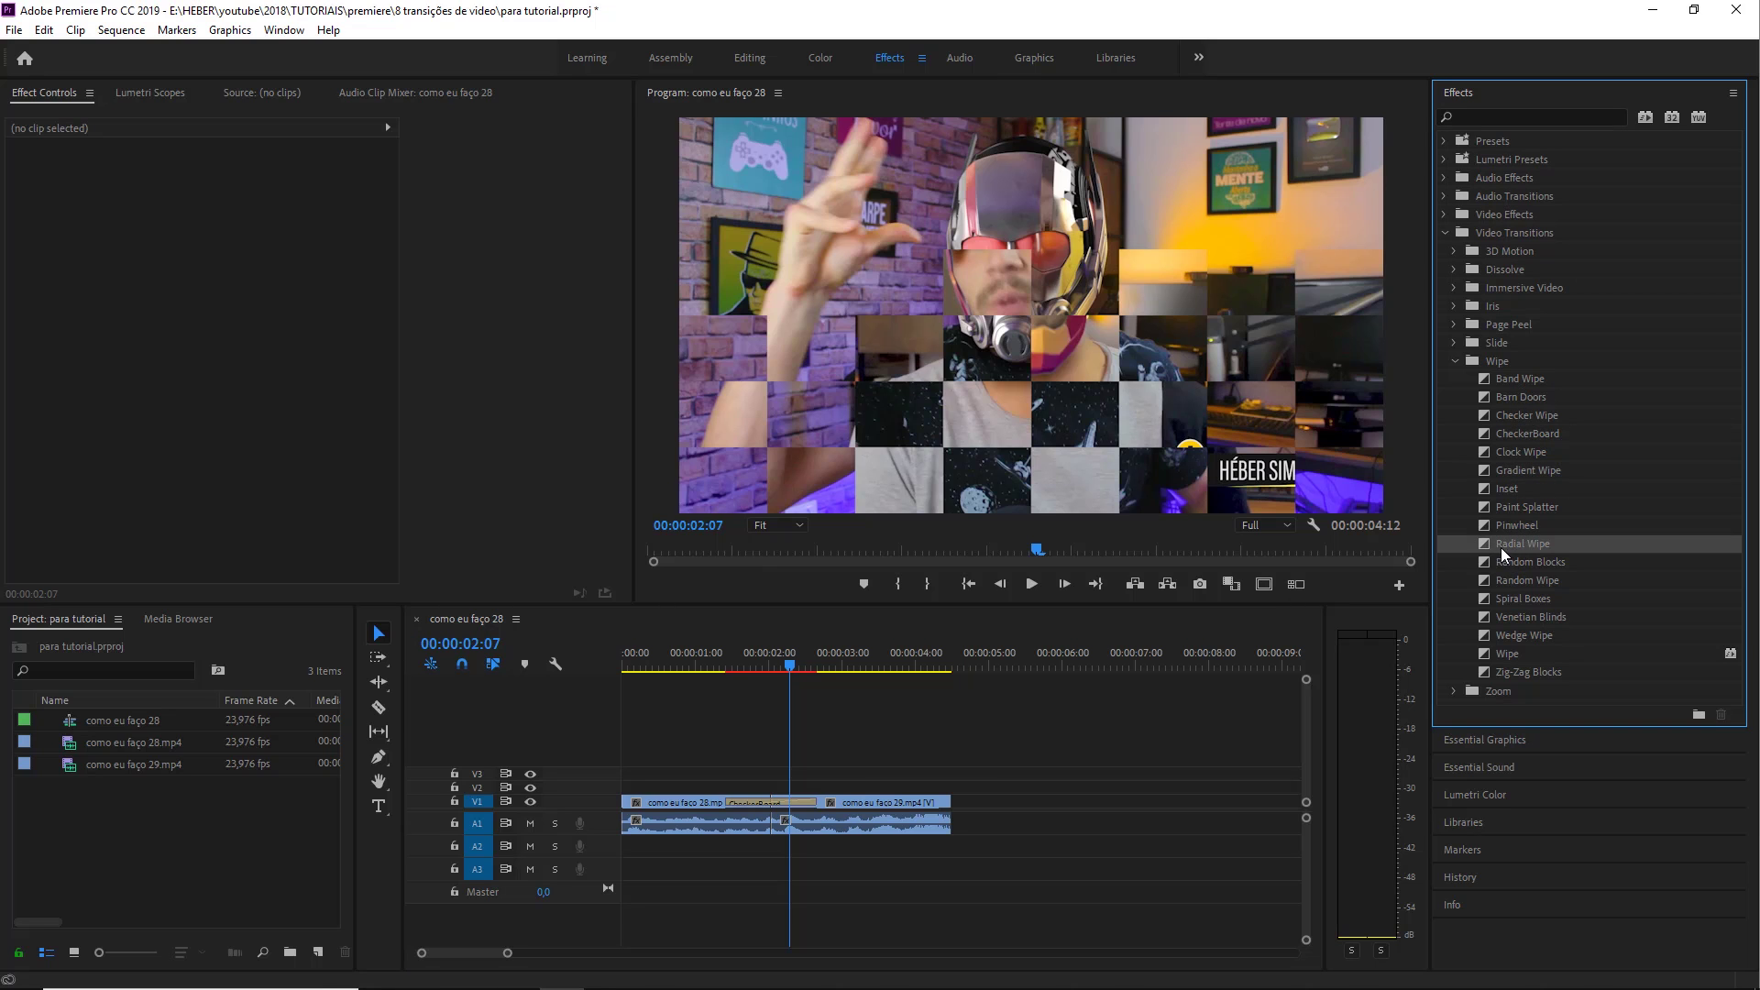
click(1513, 578)
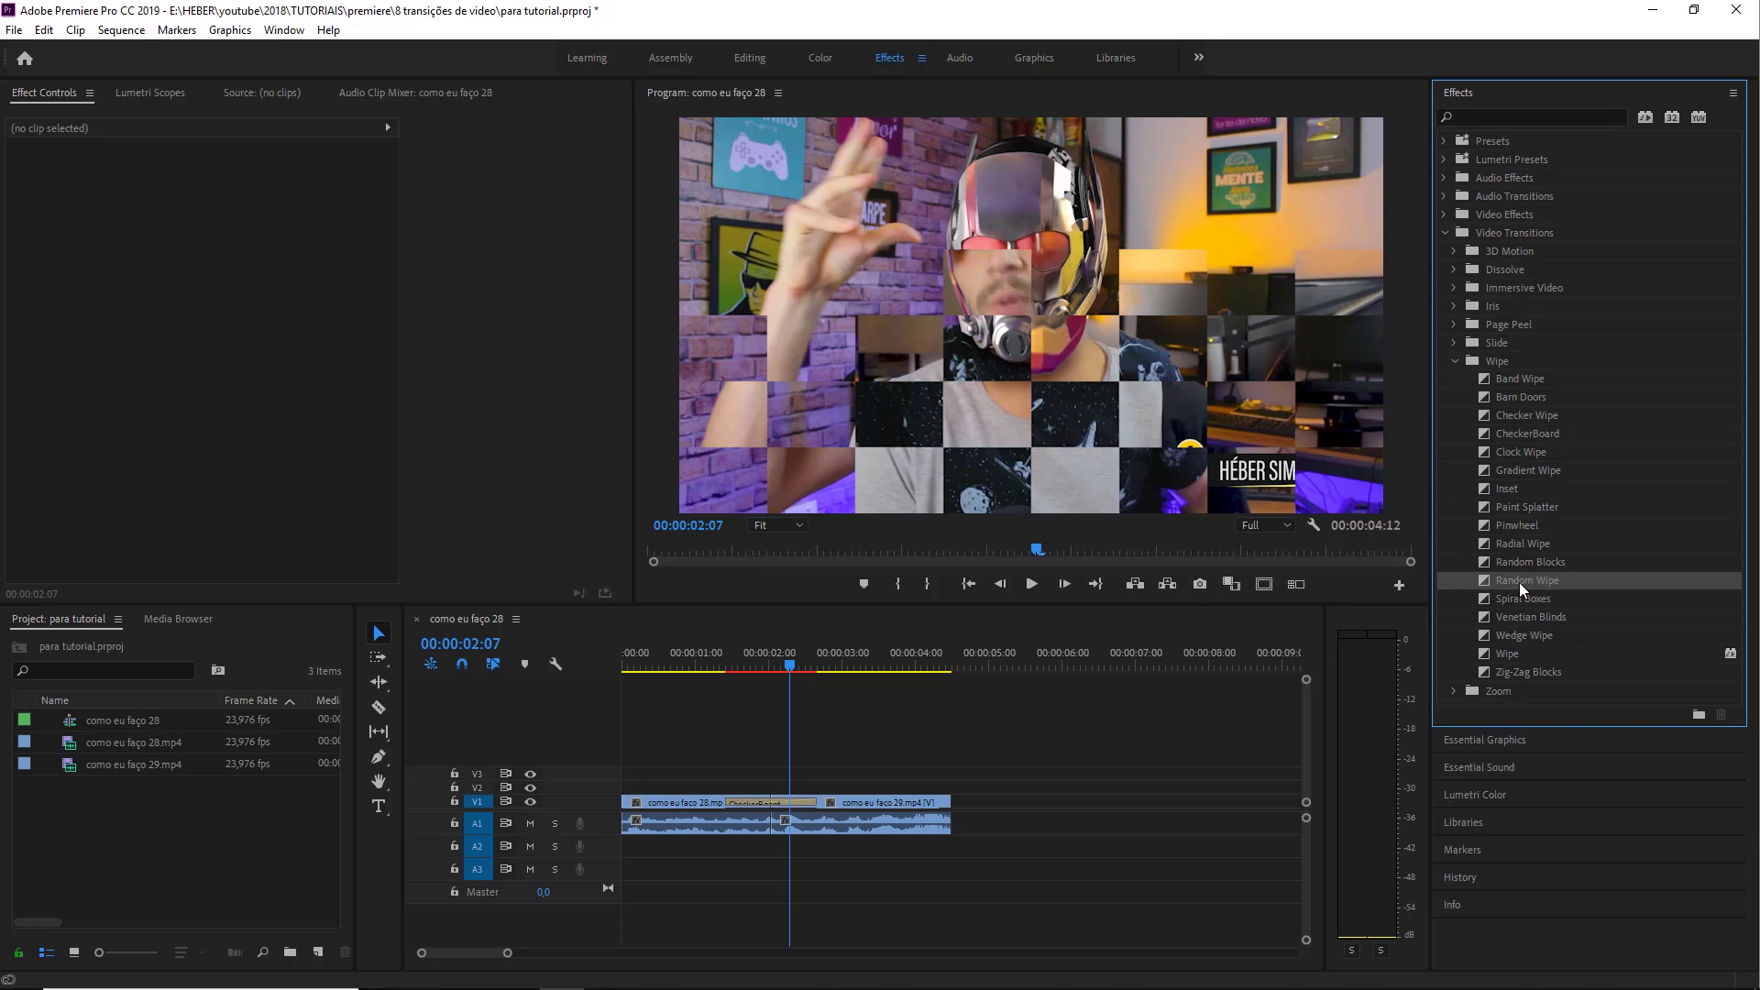
drag(1520, 581, 734, 804)
- Preview the Random Wipe from just before the cut and select it to show its settings
click(723, 658)
key(space)
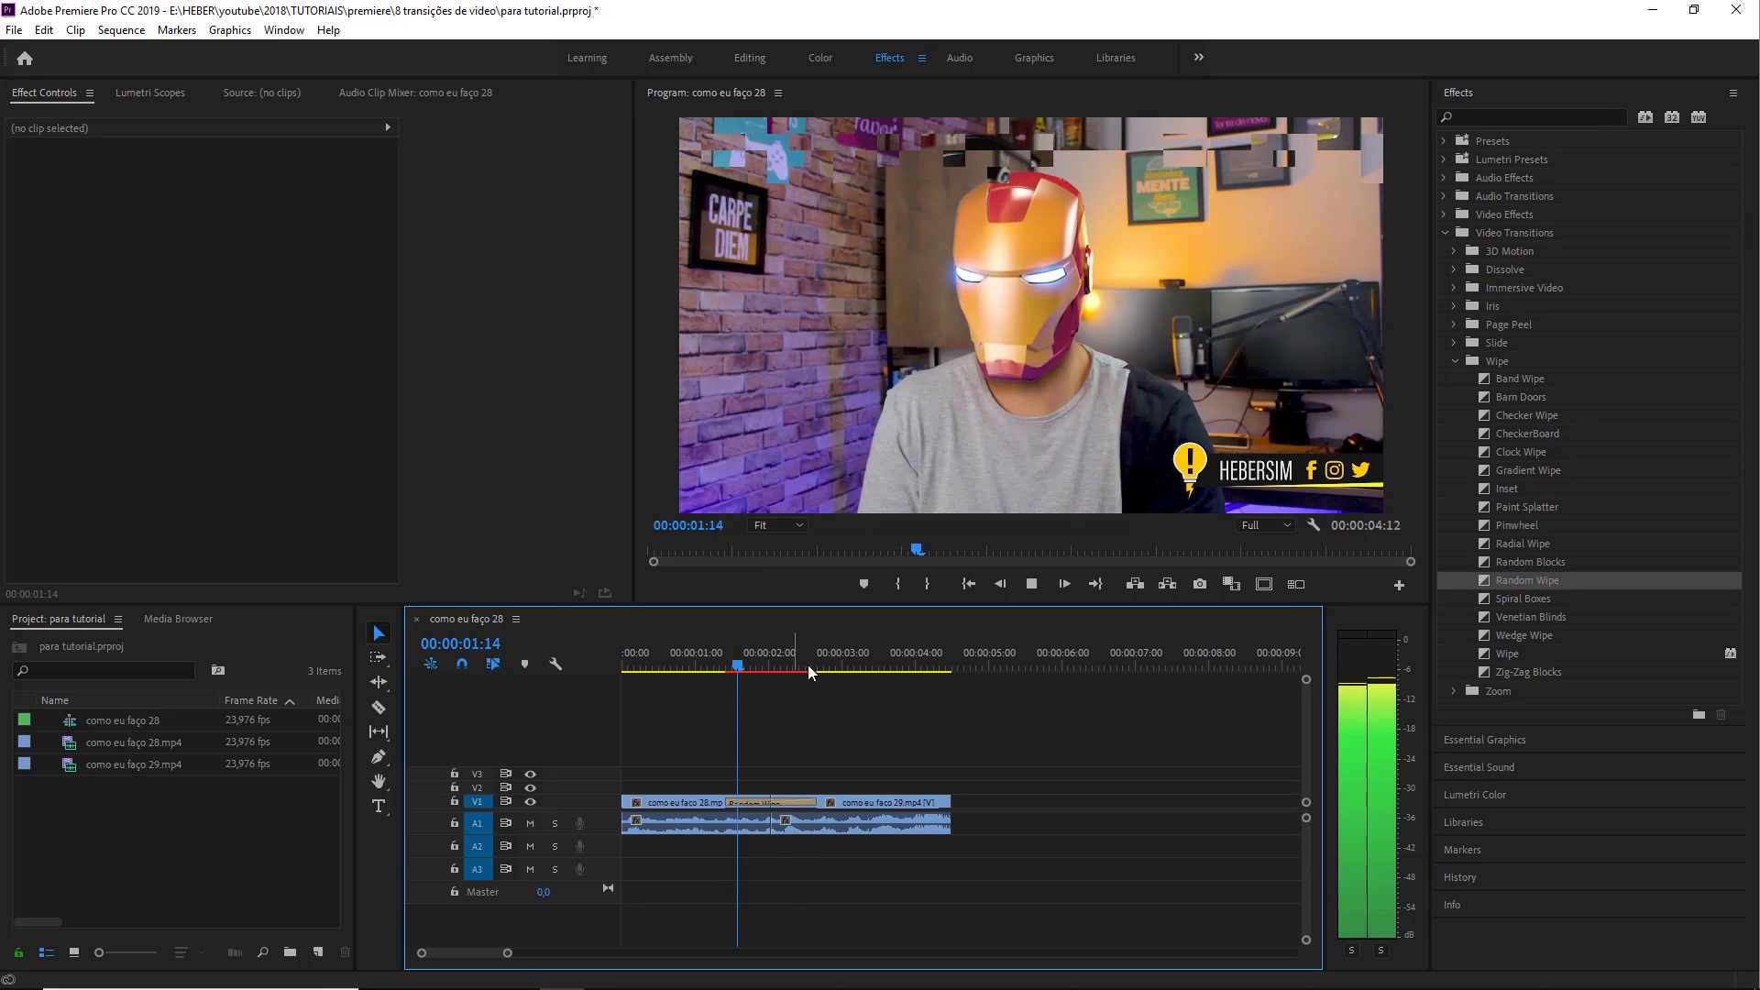
key(space)
key(space)
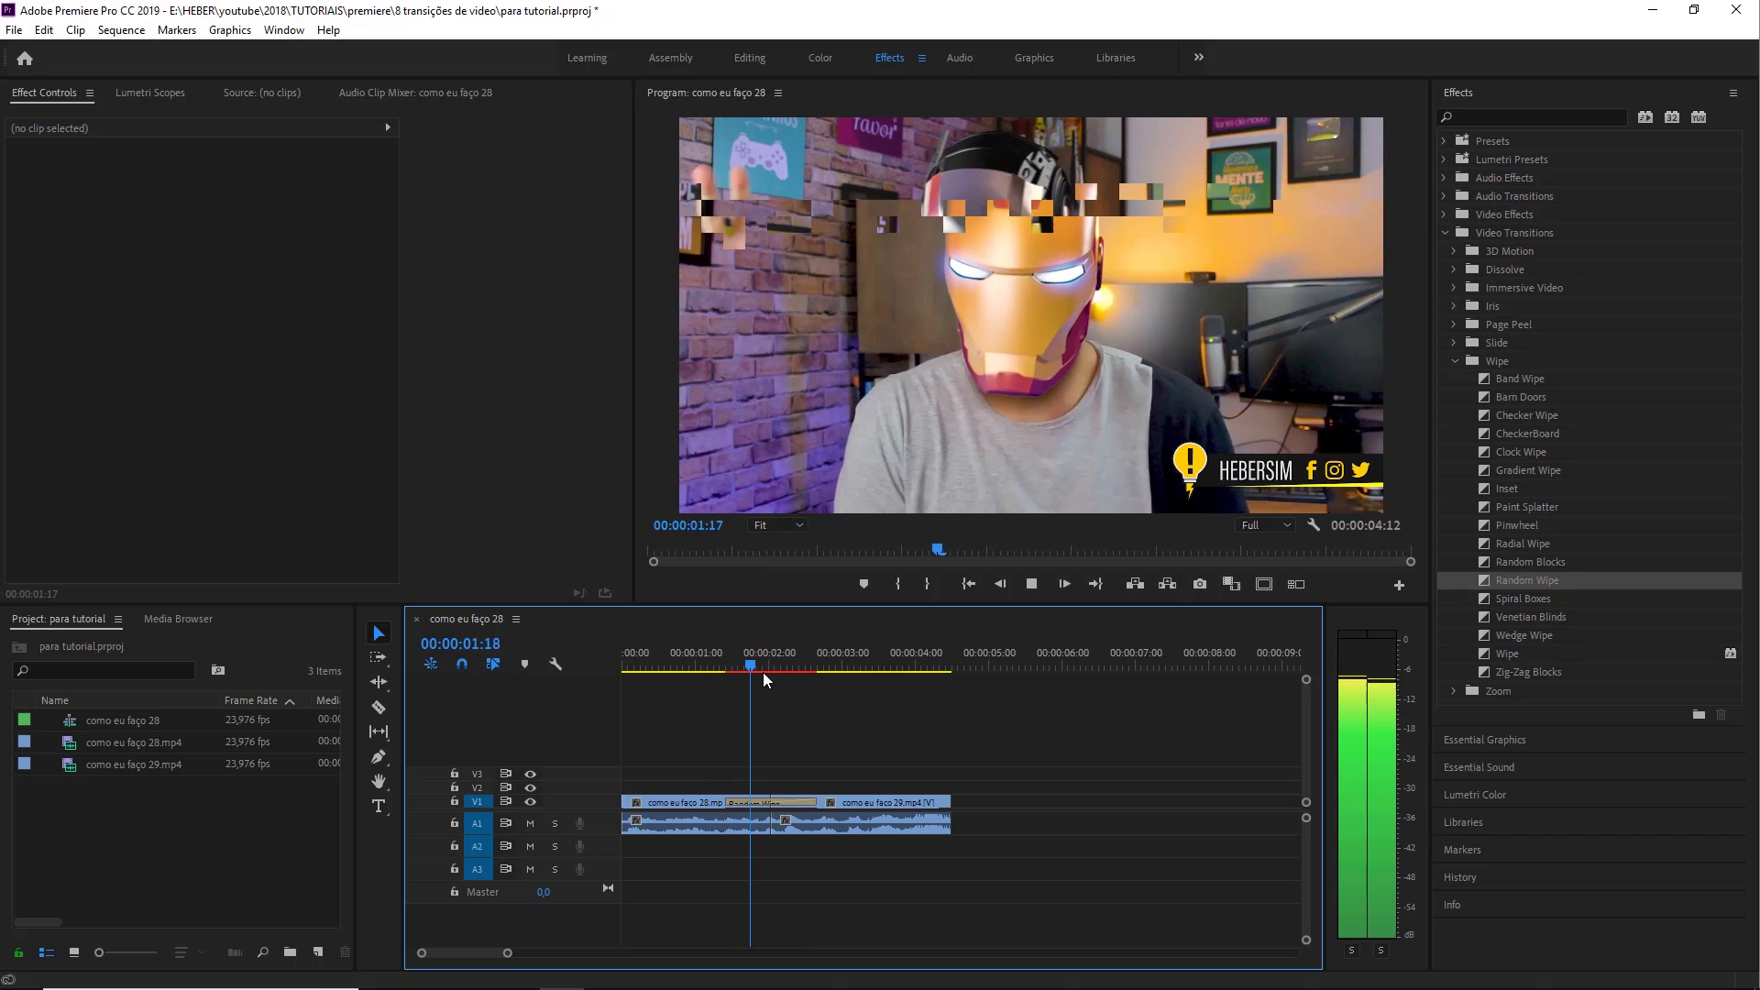
key(space)
click(785, 802)
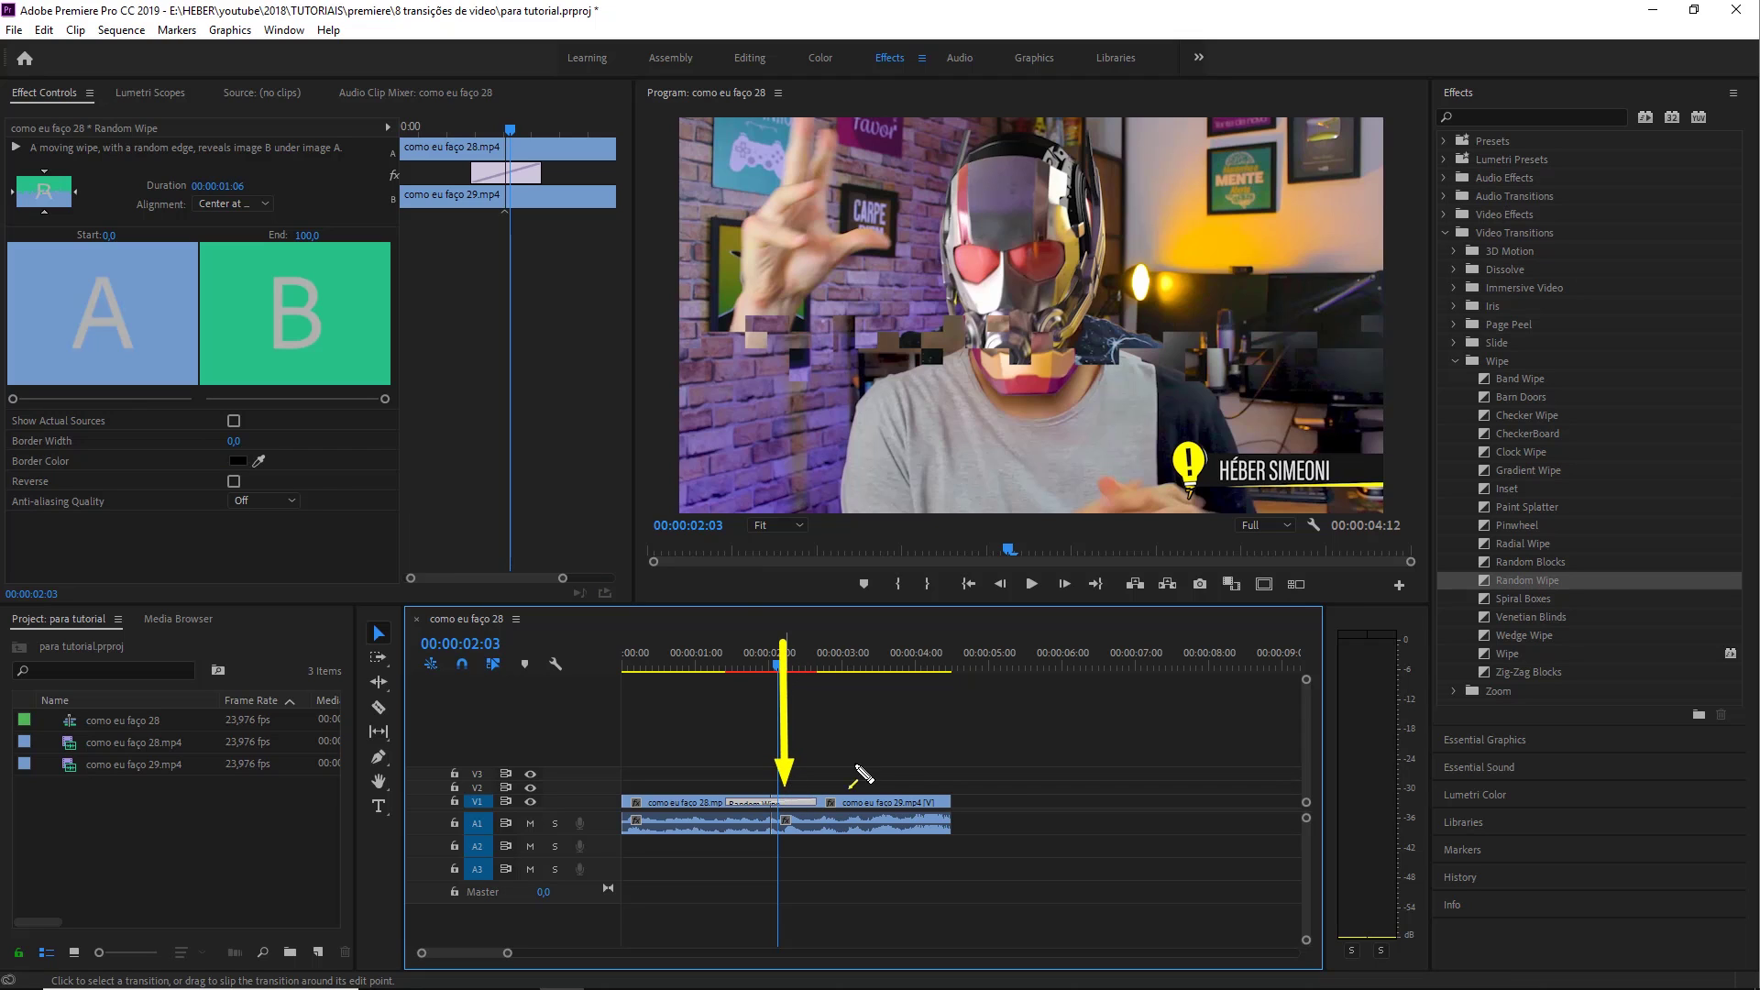
- Swap Random Wipe for Cross Dissolve from the Dissolve group and scrub through it
click(1455, 360)
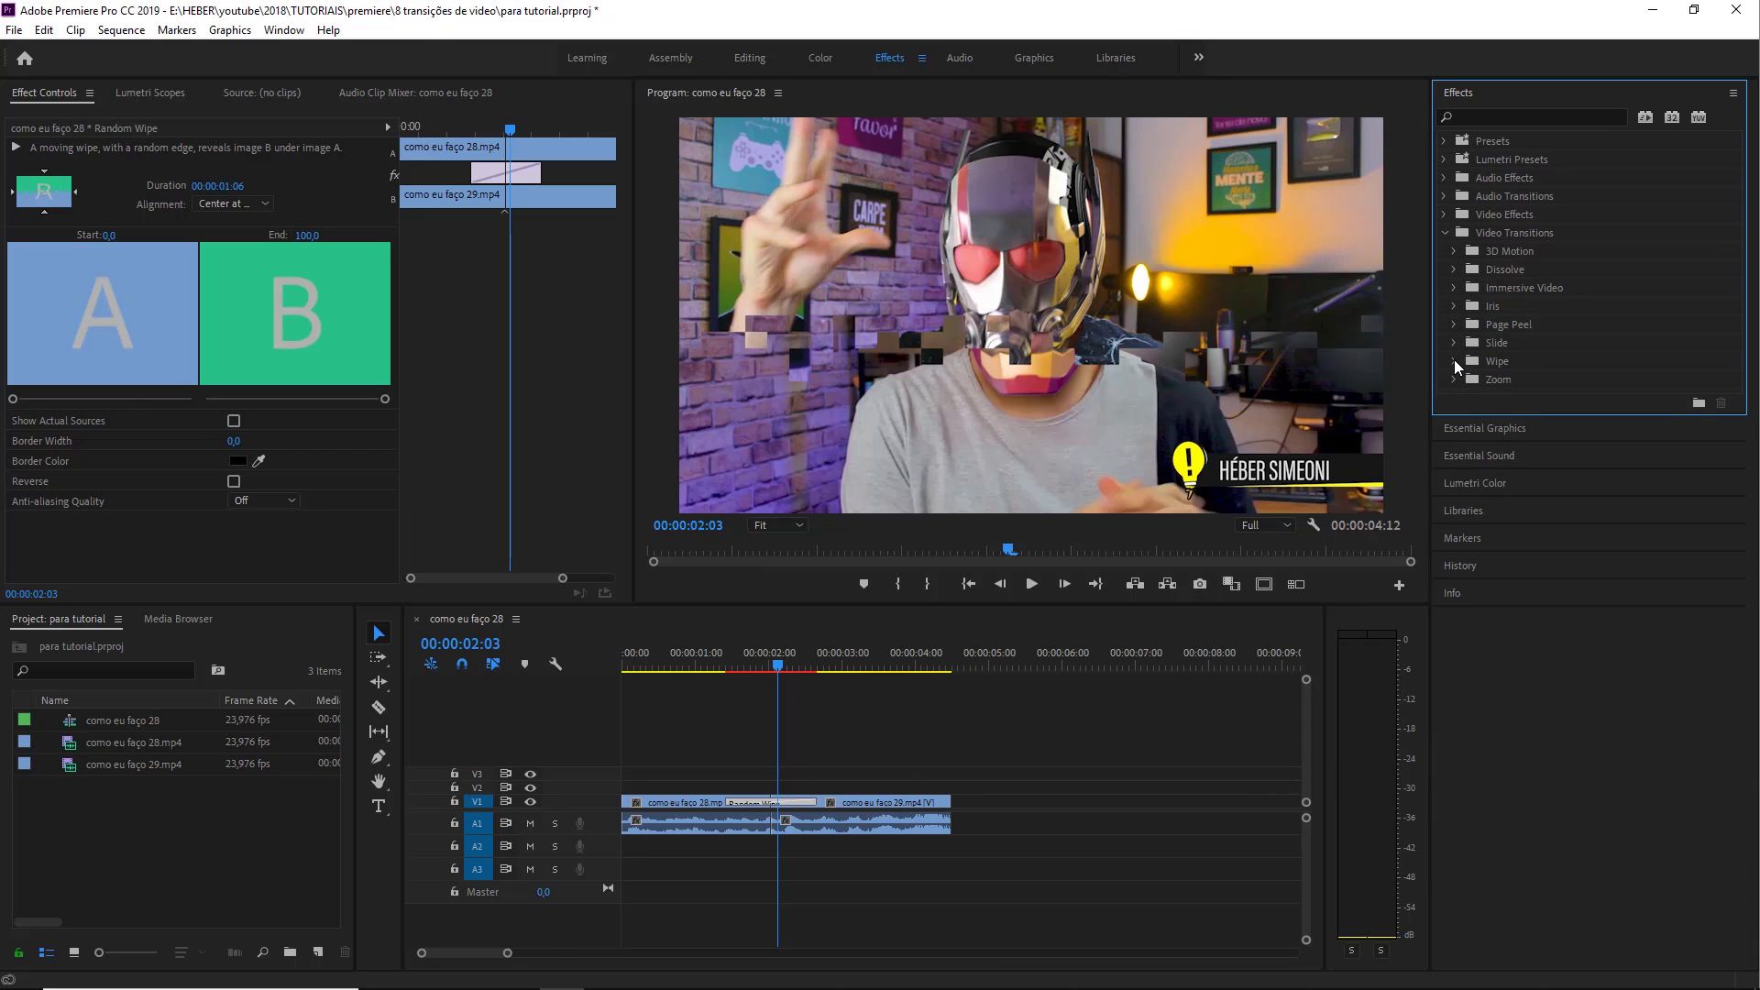
click(1455, 269)
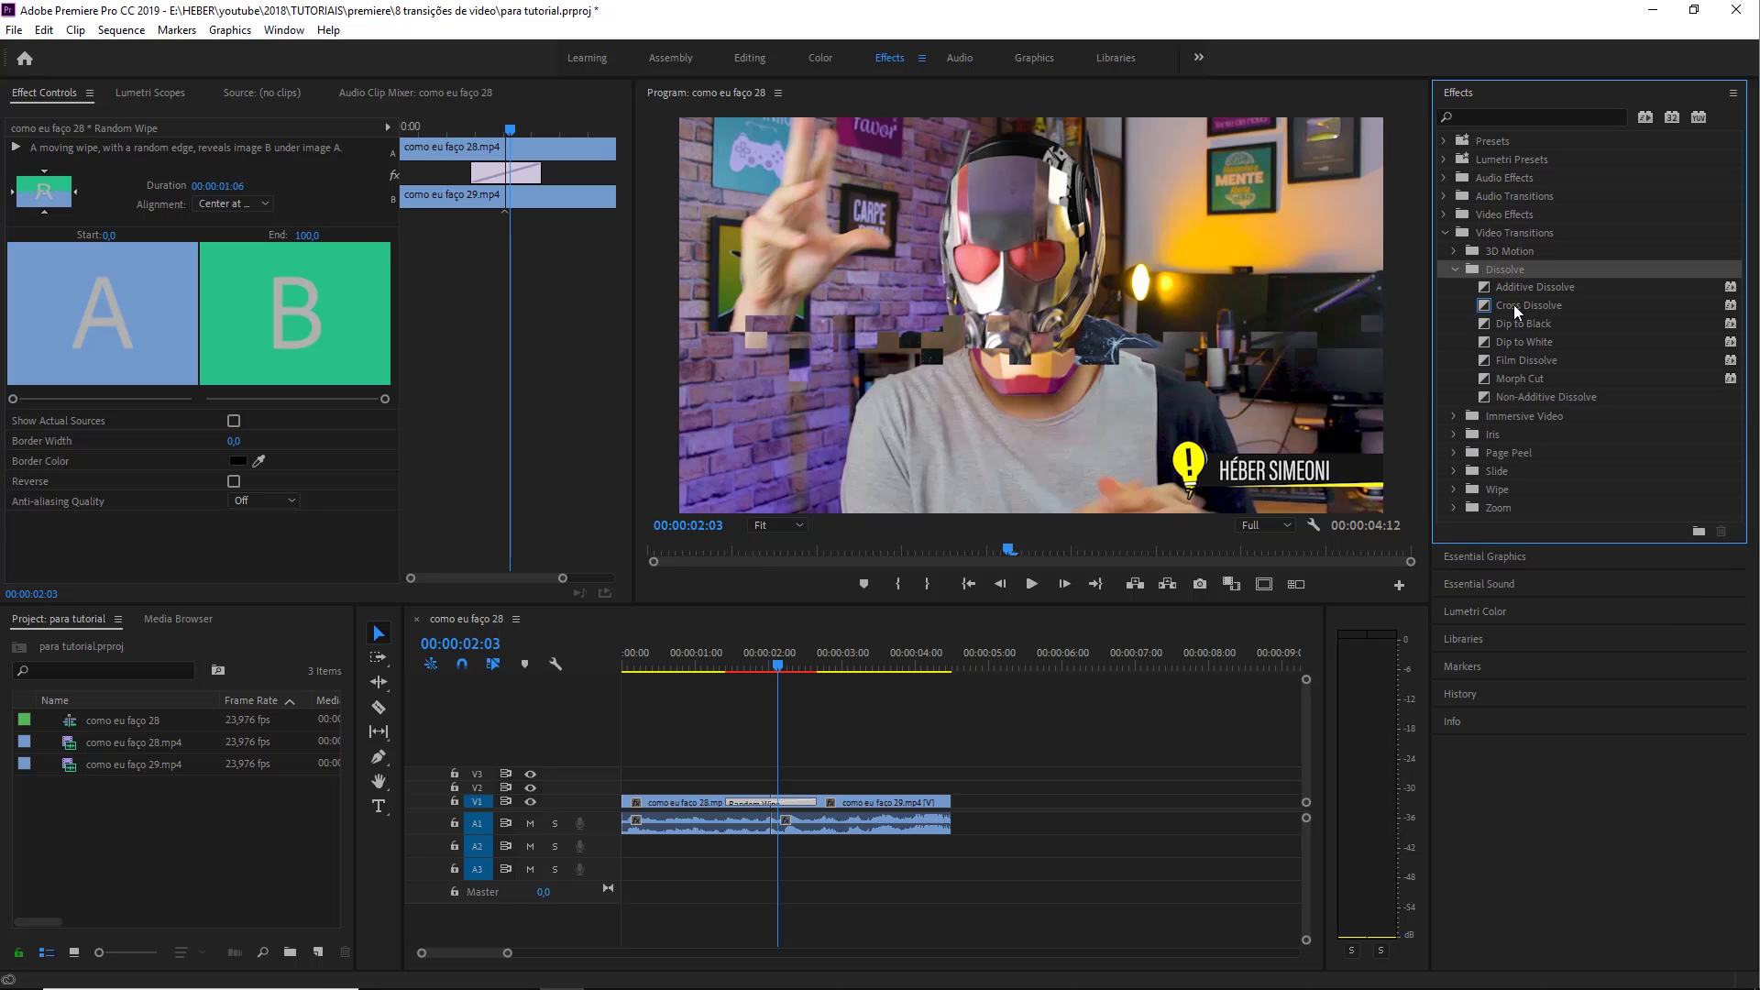
drag(1515, 304, 771, 802)
click(714, 656)
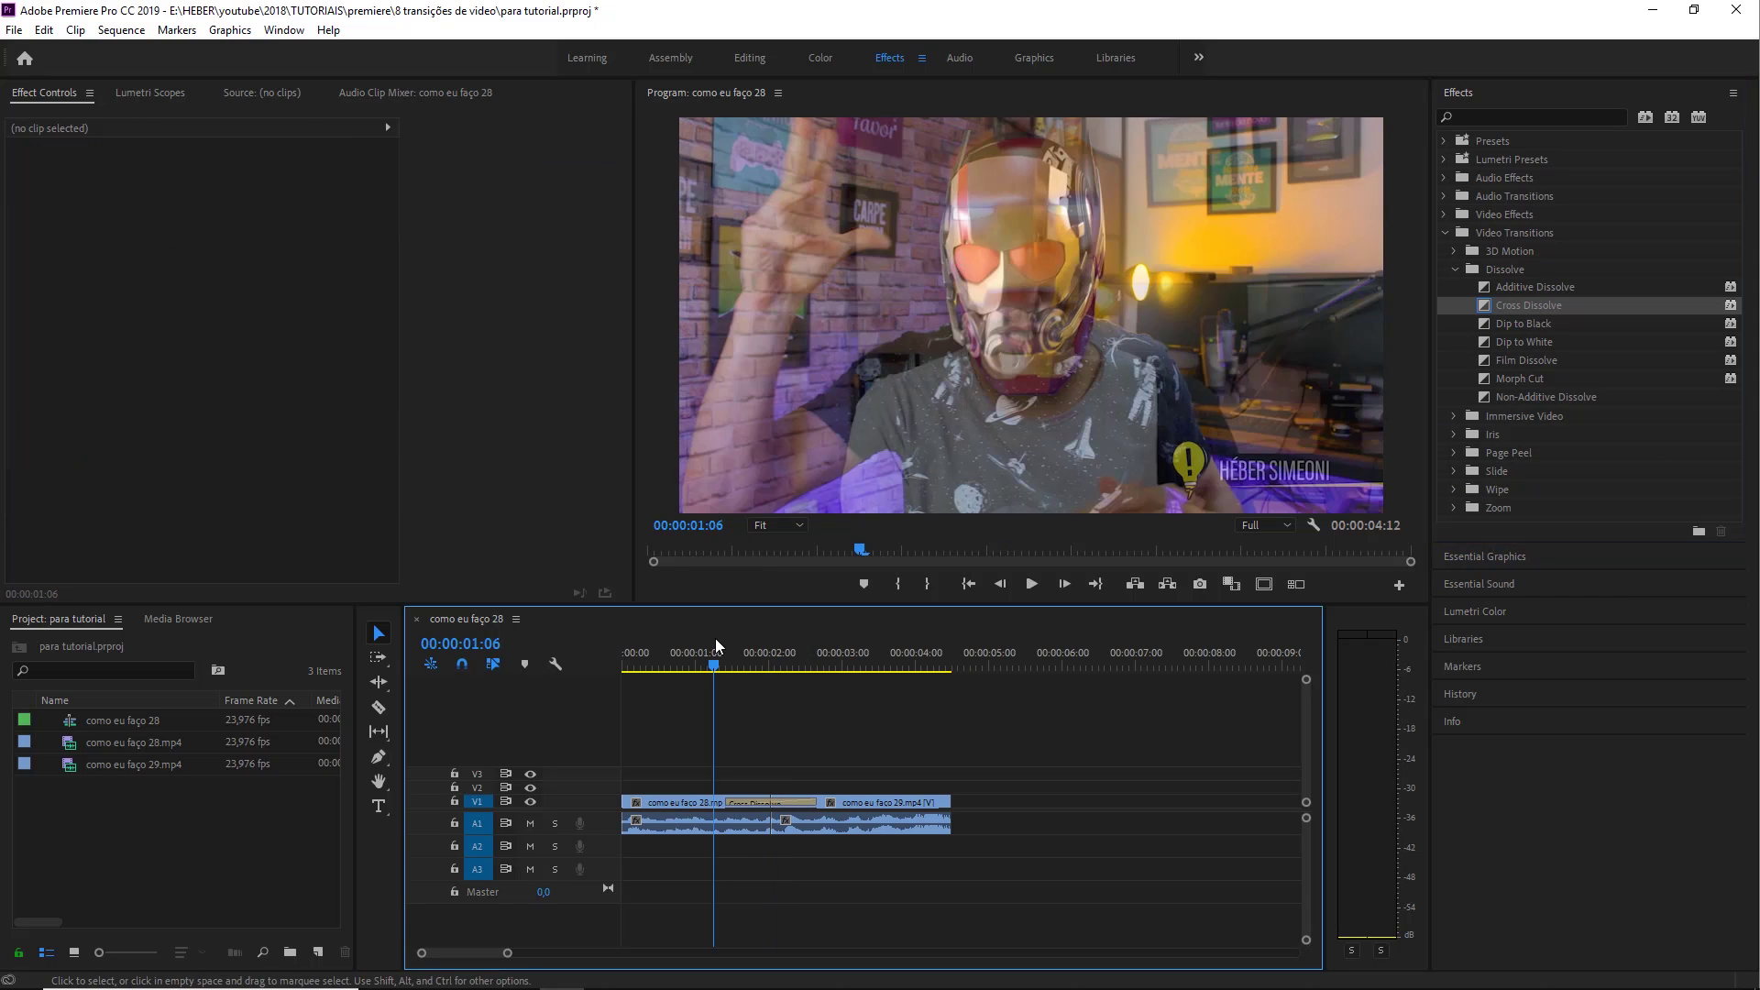
drag(716, 640, 785, 651)
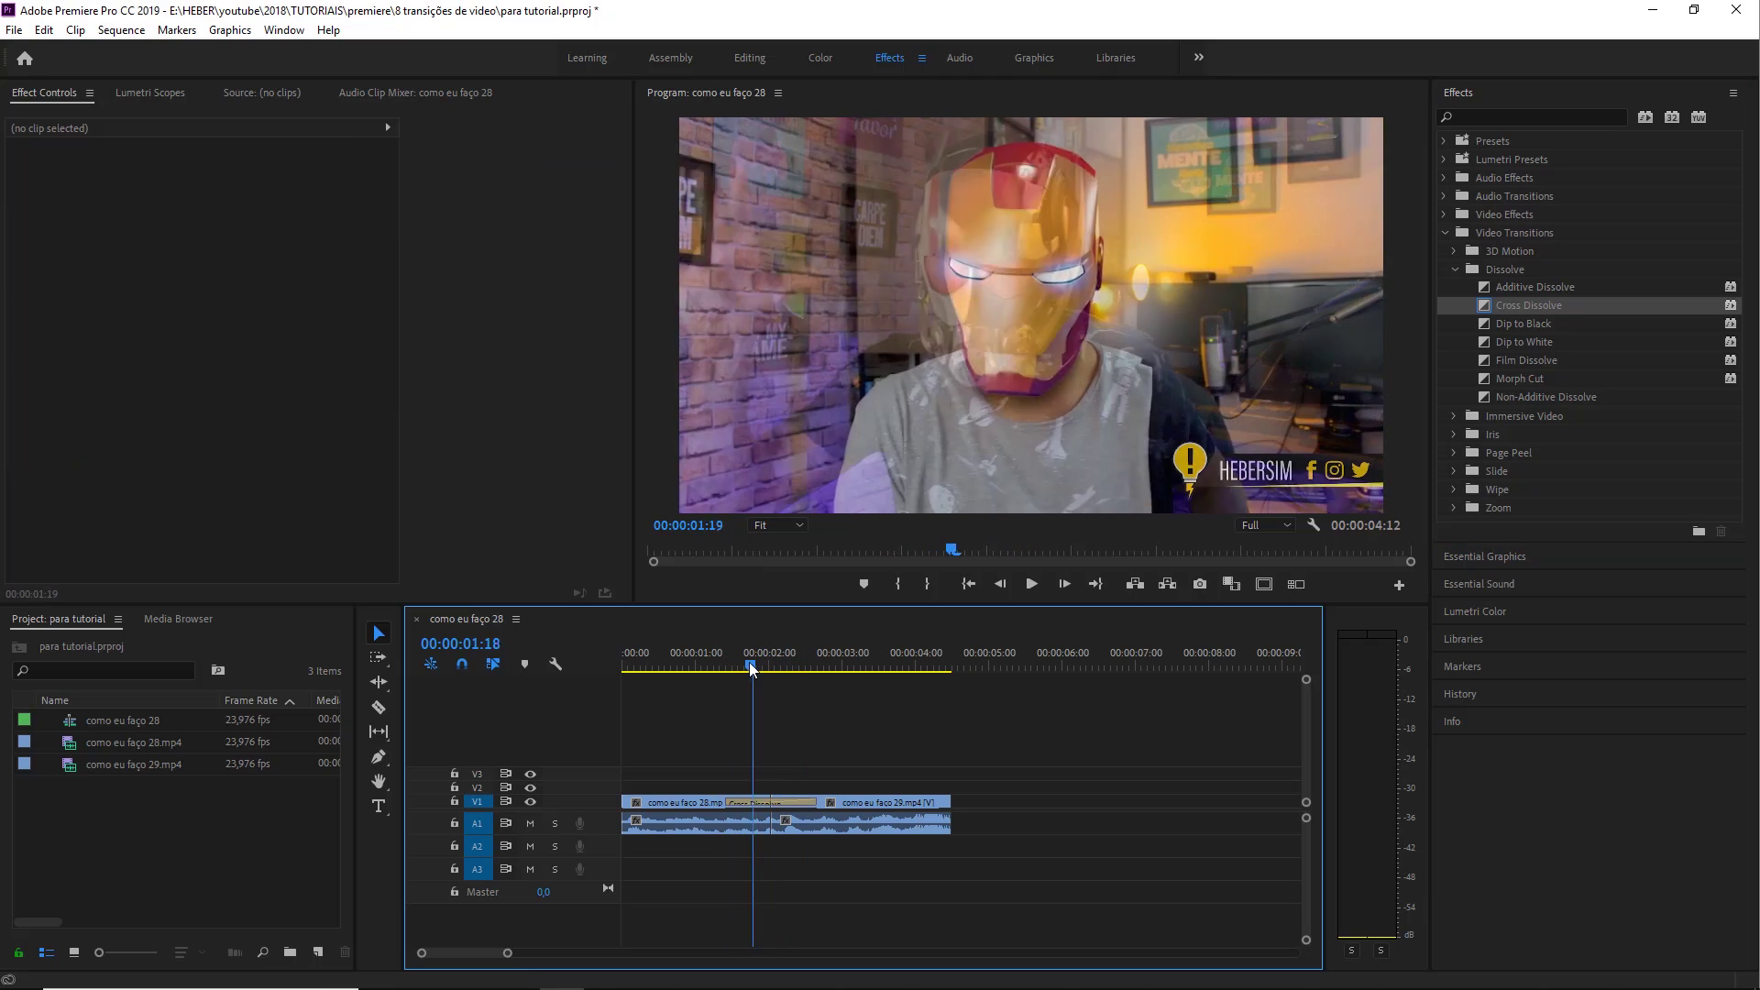
drag(785, 651, 777, 690)
- Play back the Cross Dissolve around the cut, then replace it with Dip to Black
key(space)
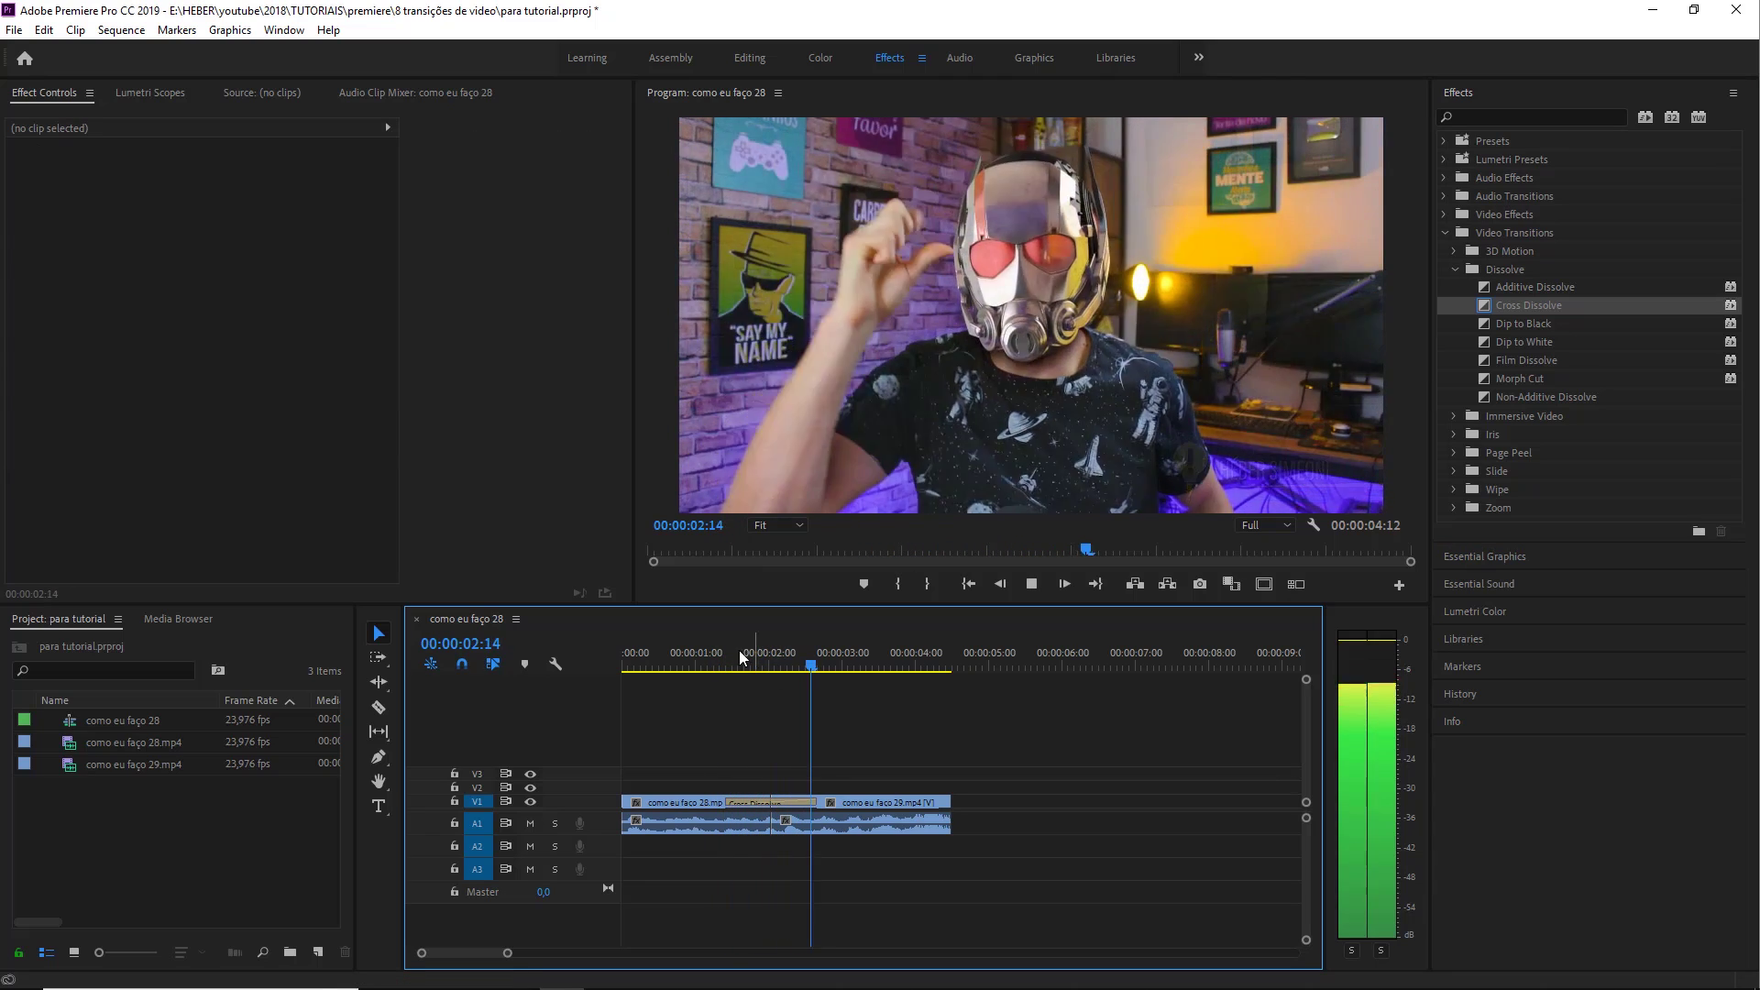
click(733, 653)
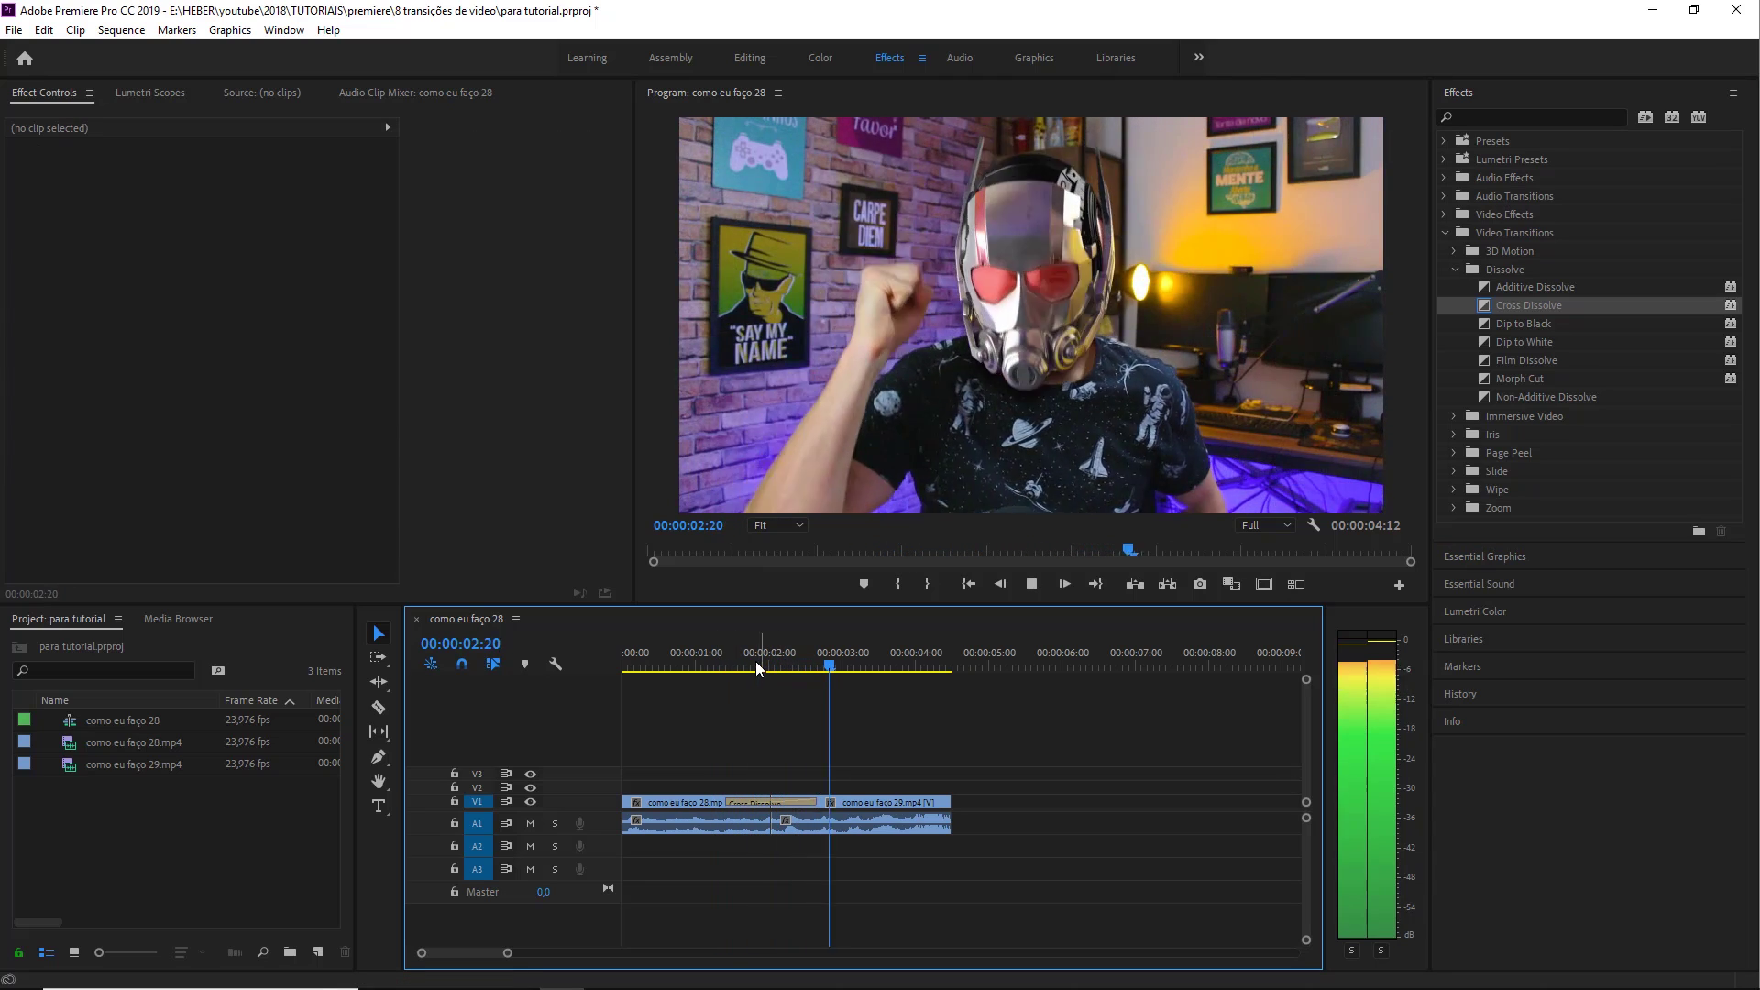
click(728, 659)
click(730, 664)
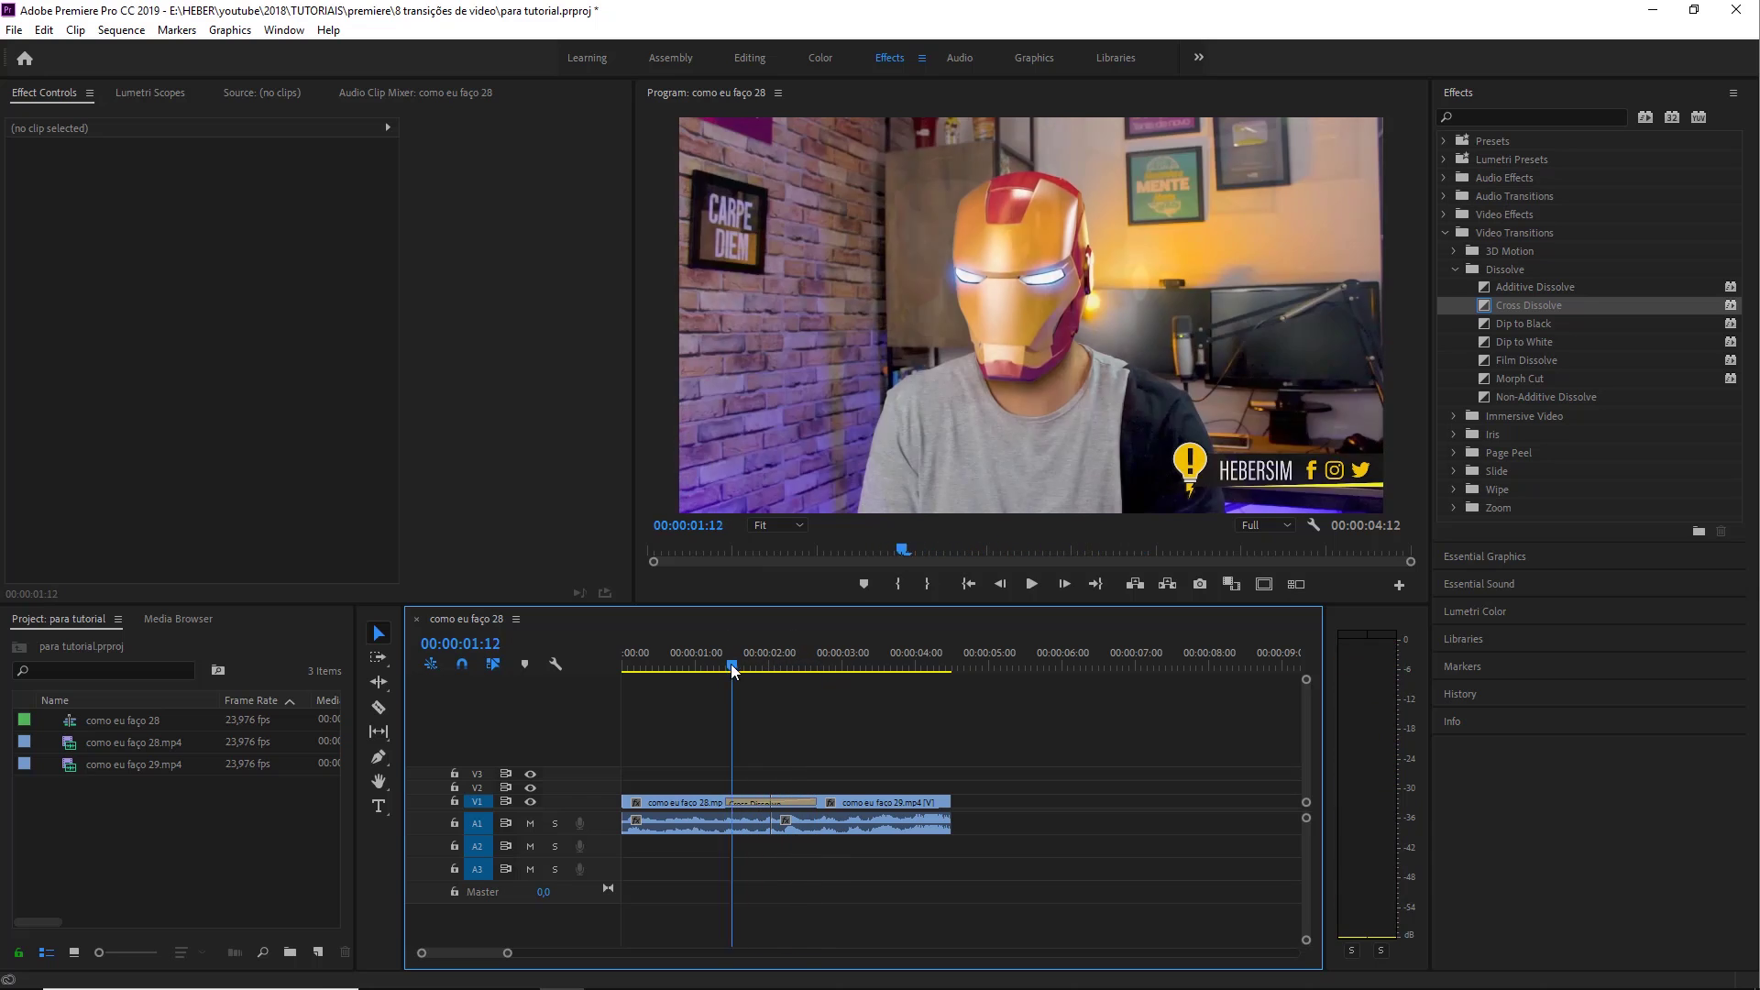
key(space)
click(771, 670)
drag(776, 668, 790, 669)
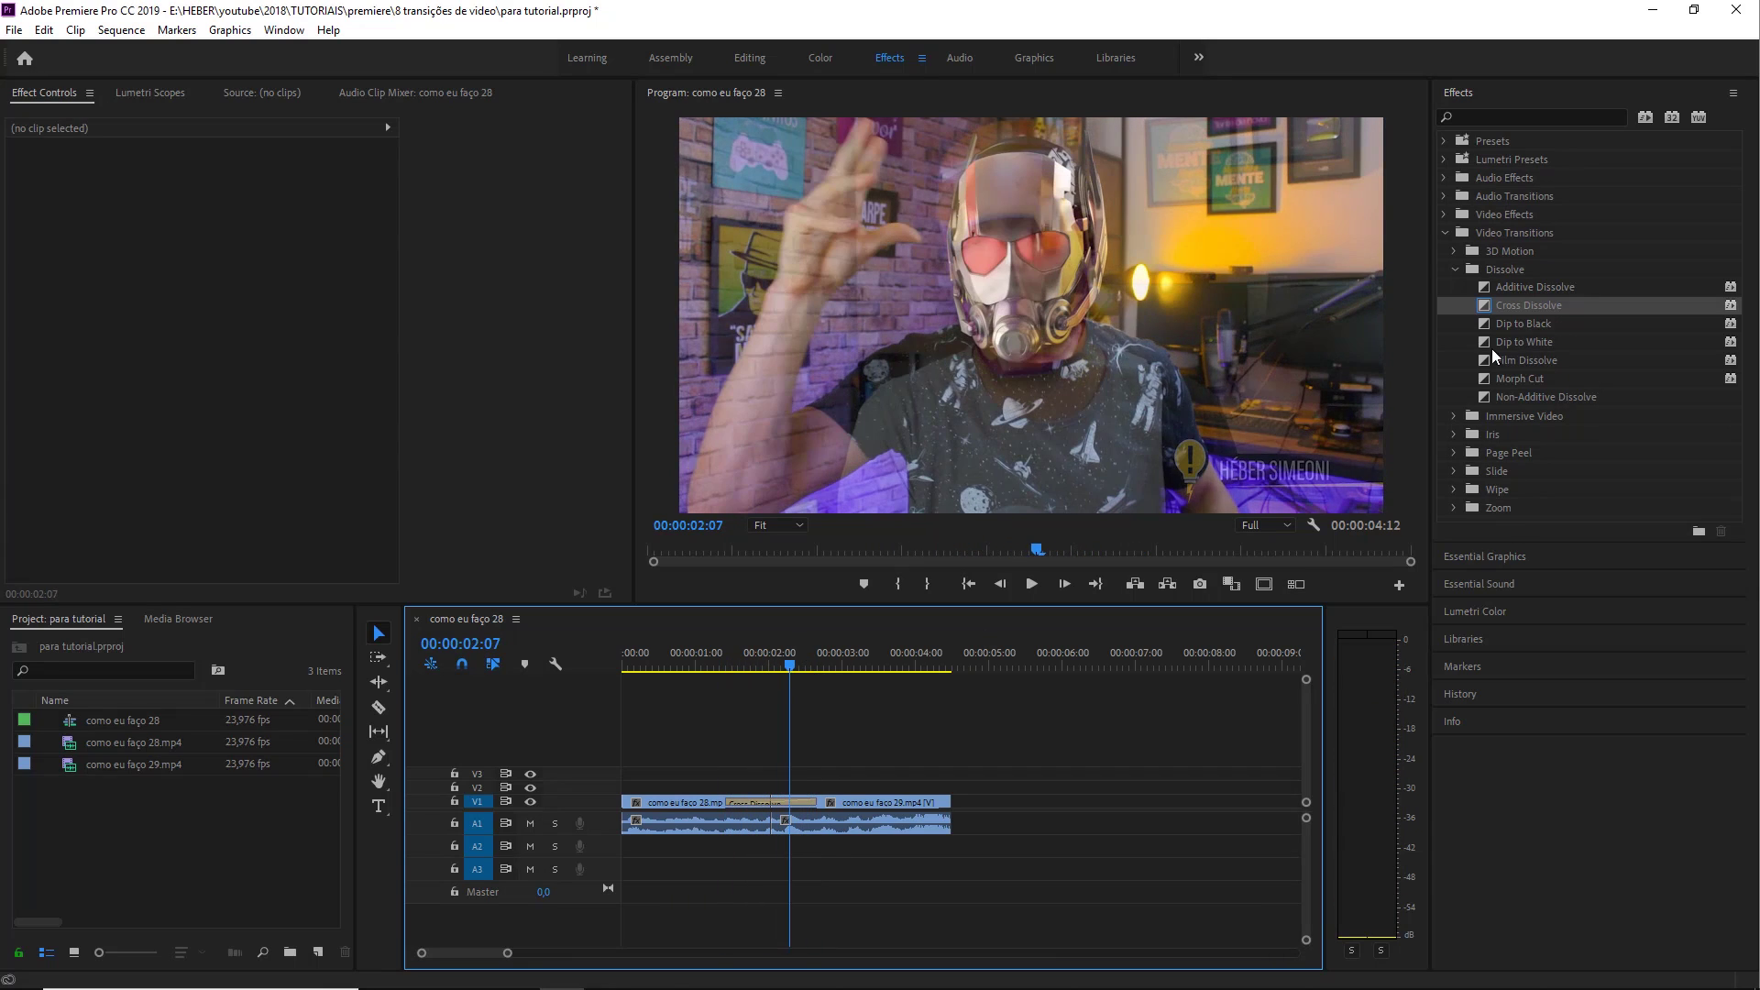
drag(1526, 326, 770, 803)
drag(740, 662, 821, 668)
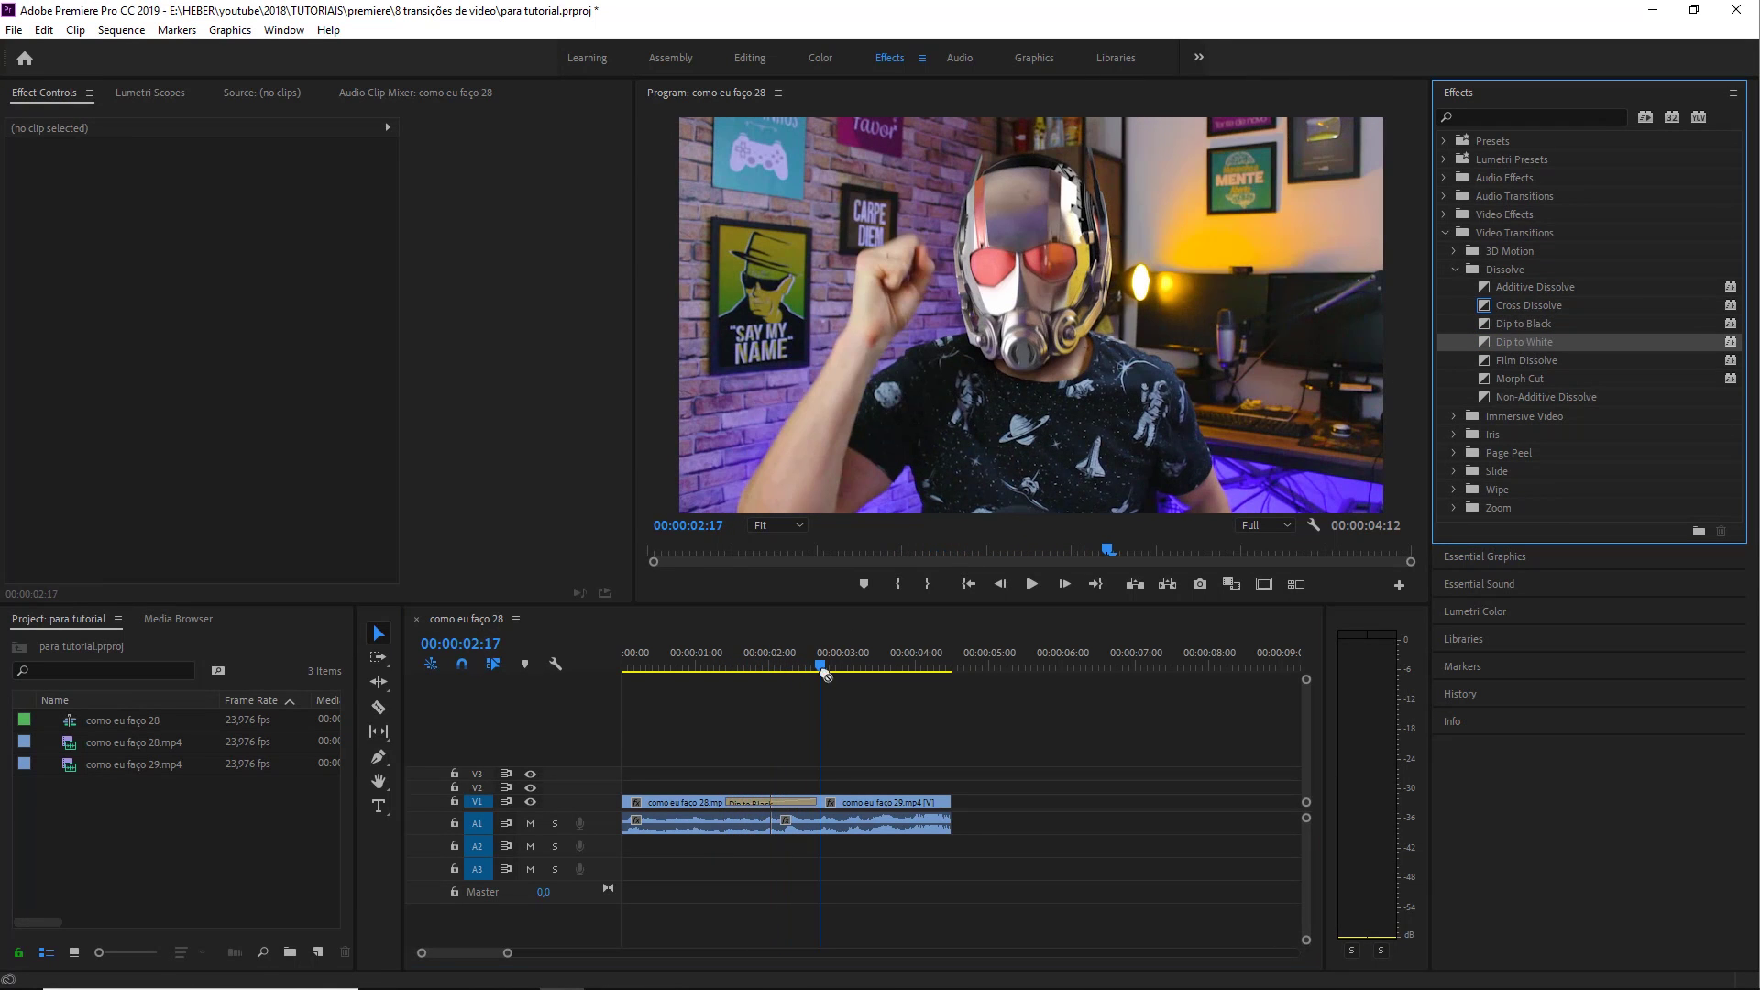
- Put Dip to White on the cut and scrub to its whitest frame at 00:00:02:00
drag(1524, 343, 771, 803)
click(717, 667)
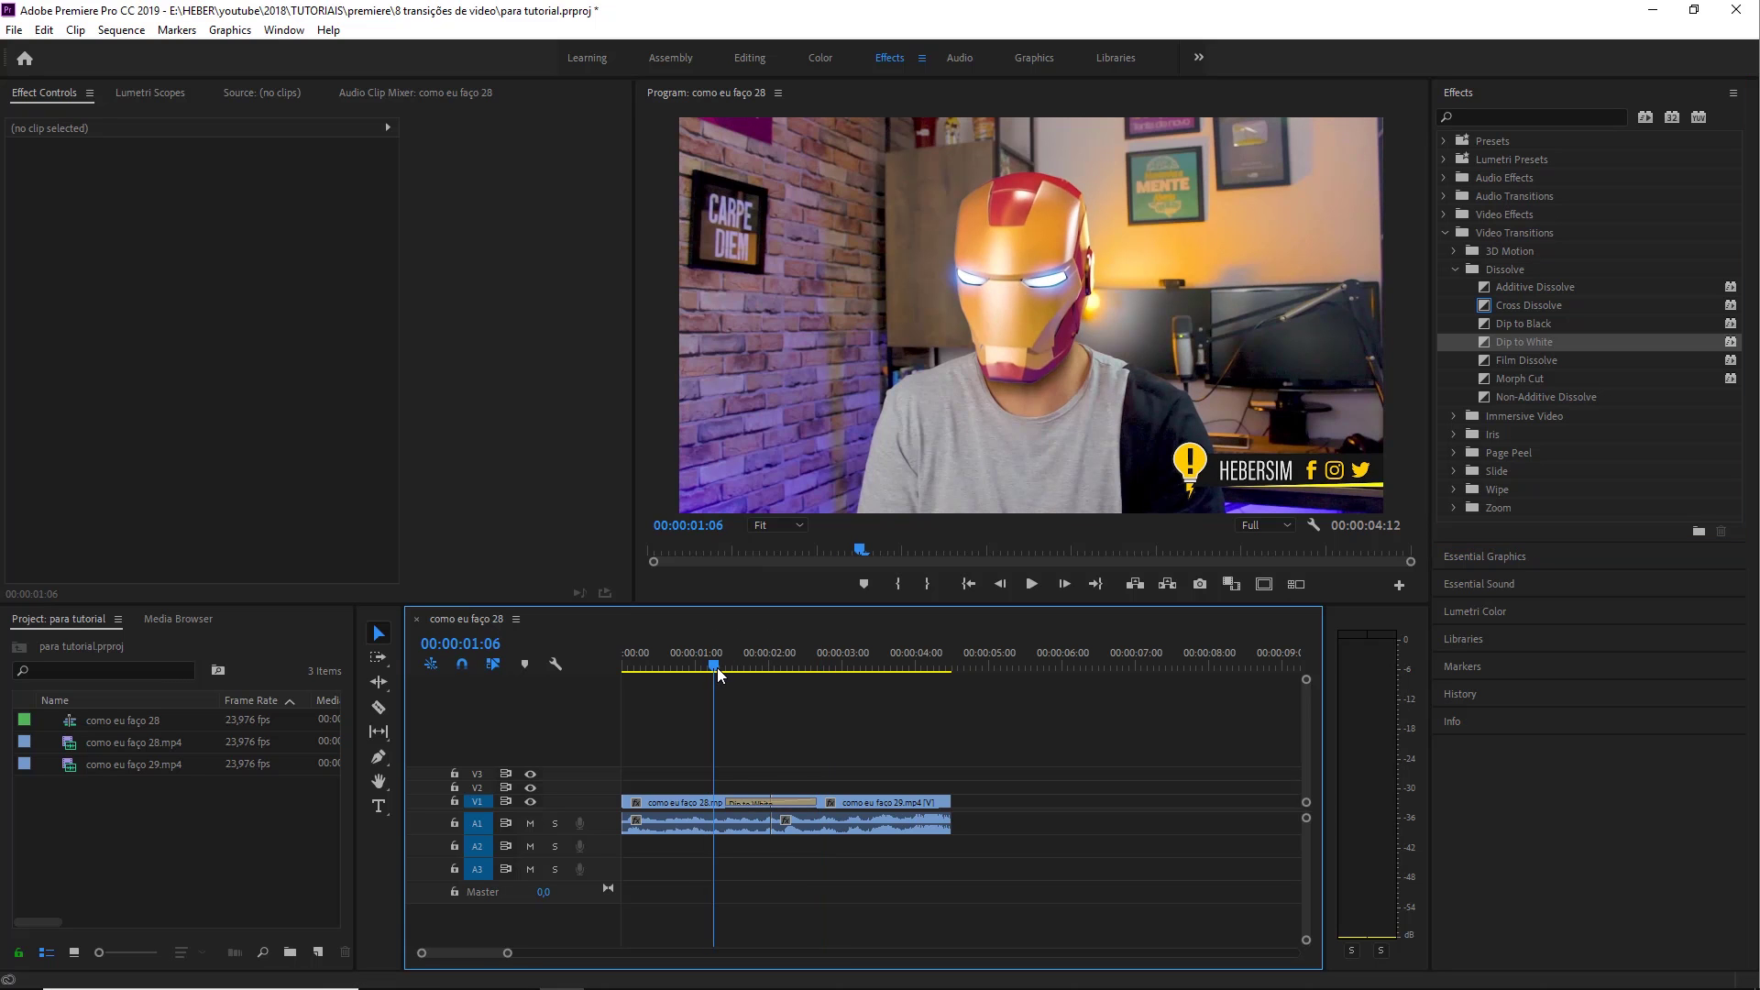
drag(717, 668, 828, 669)
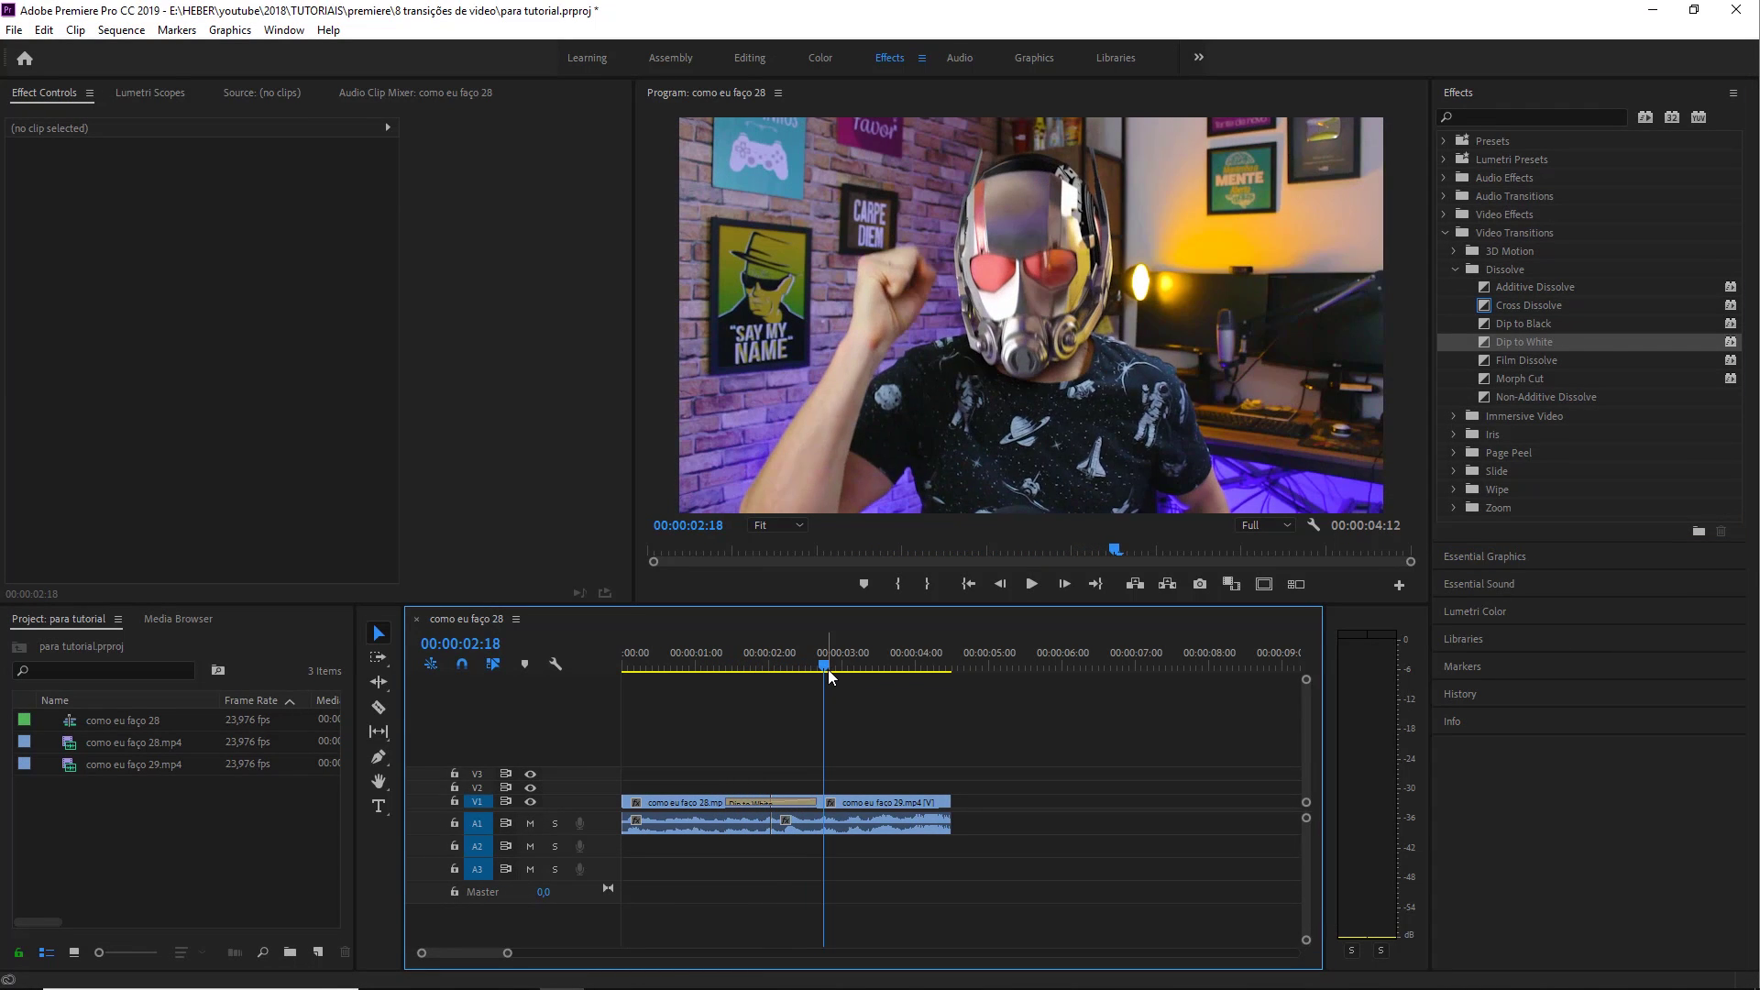
click(770, 667)
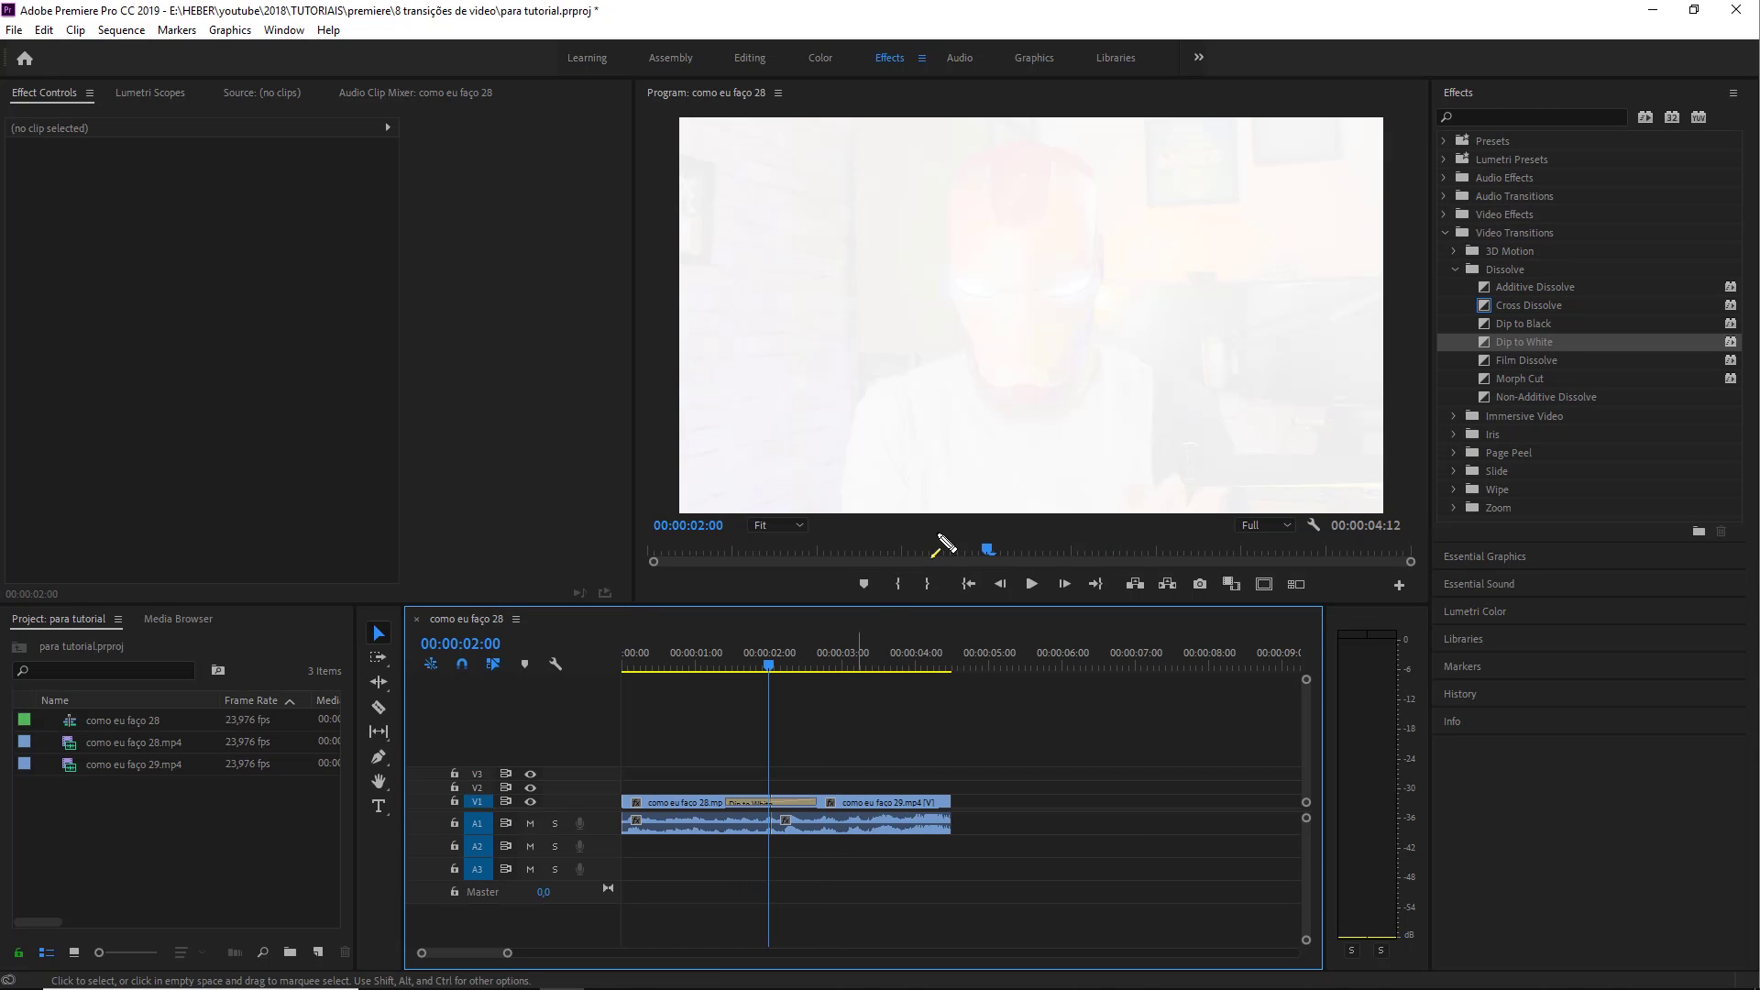
- Clear the Dip to White transition from the cut and collapse the Dissolve group
right_click(778, 805)
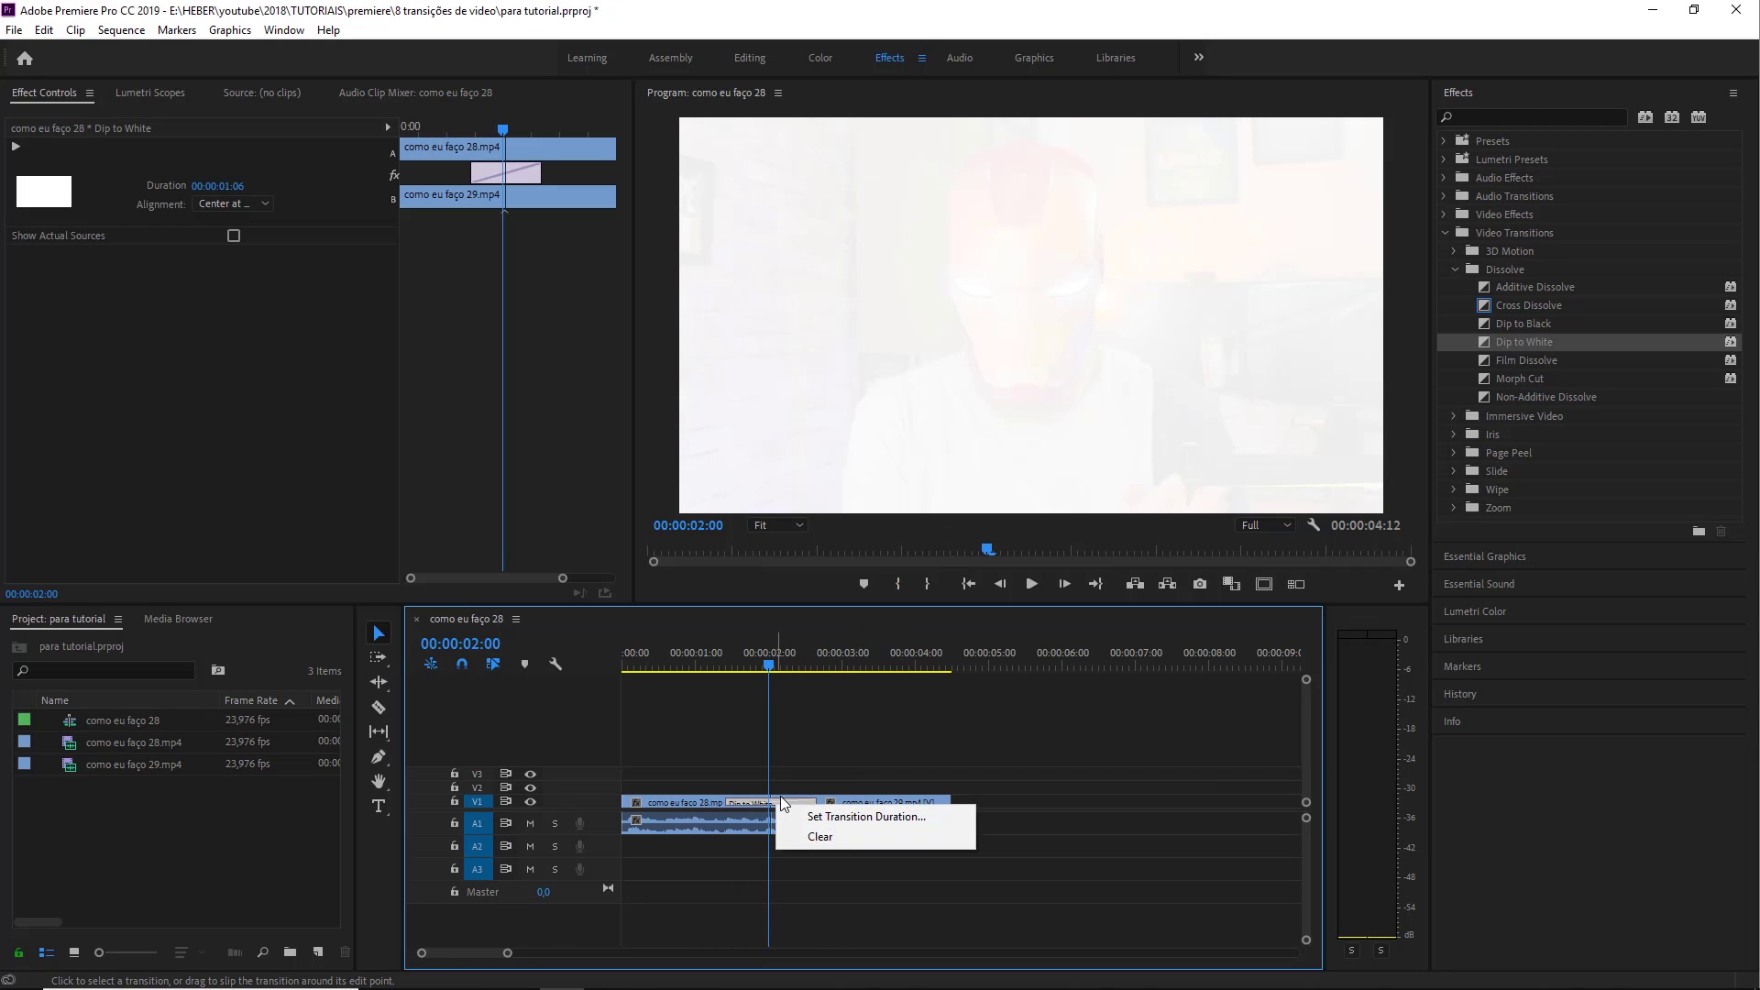
click(787, 795)
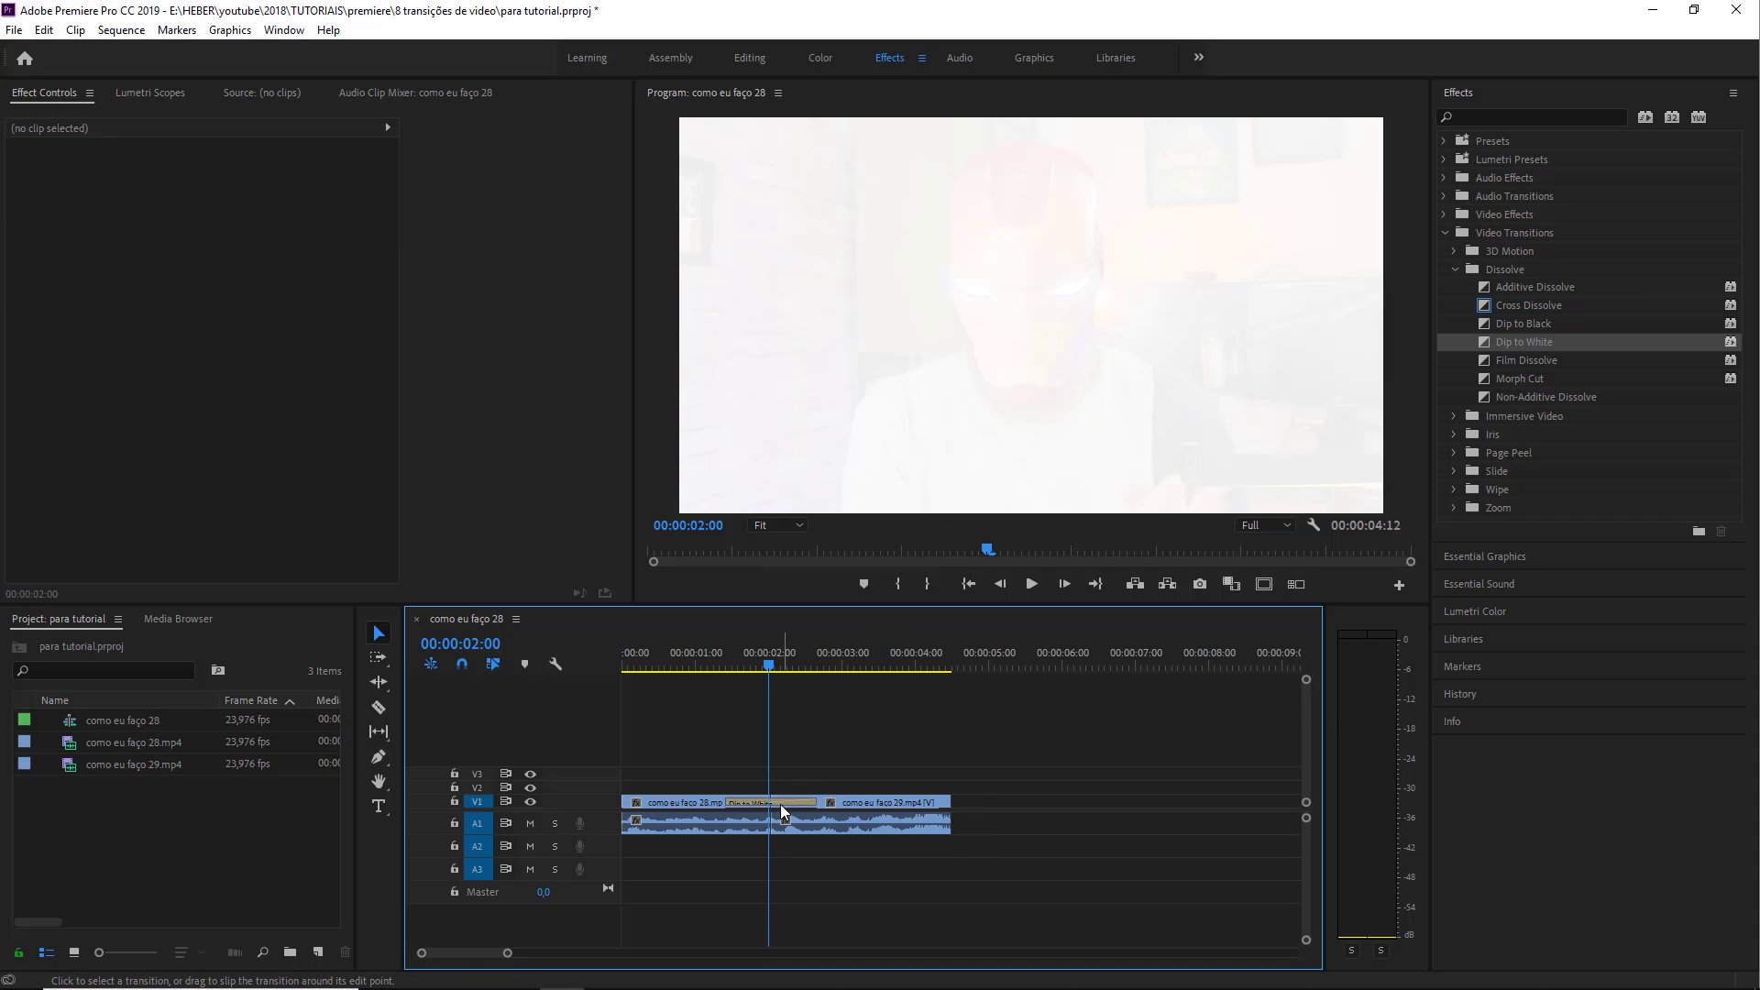
right_click(779, 804)
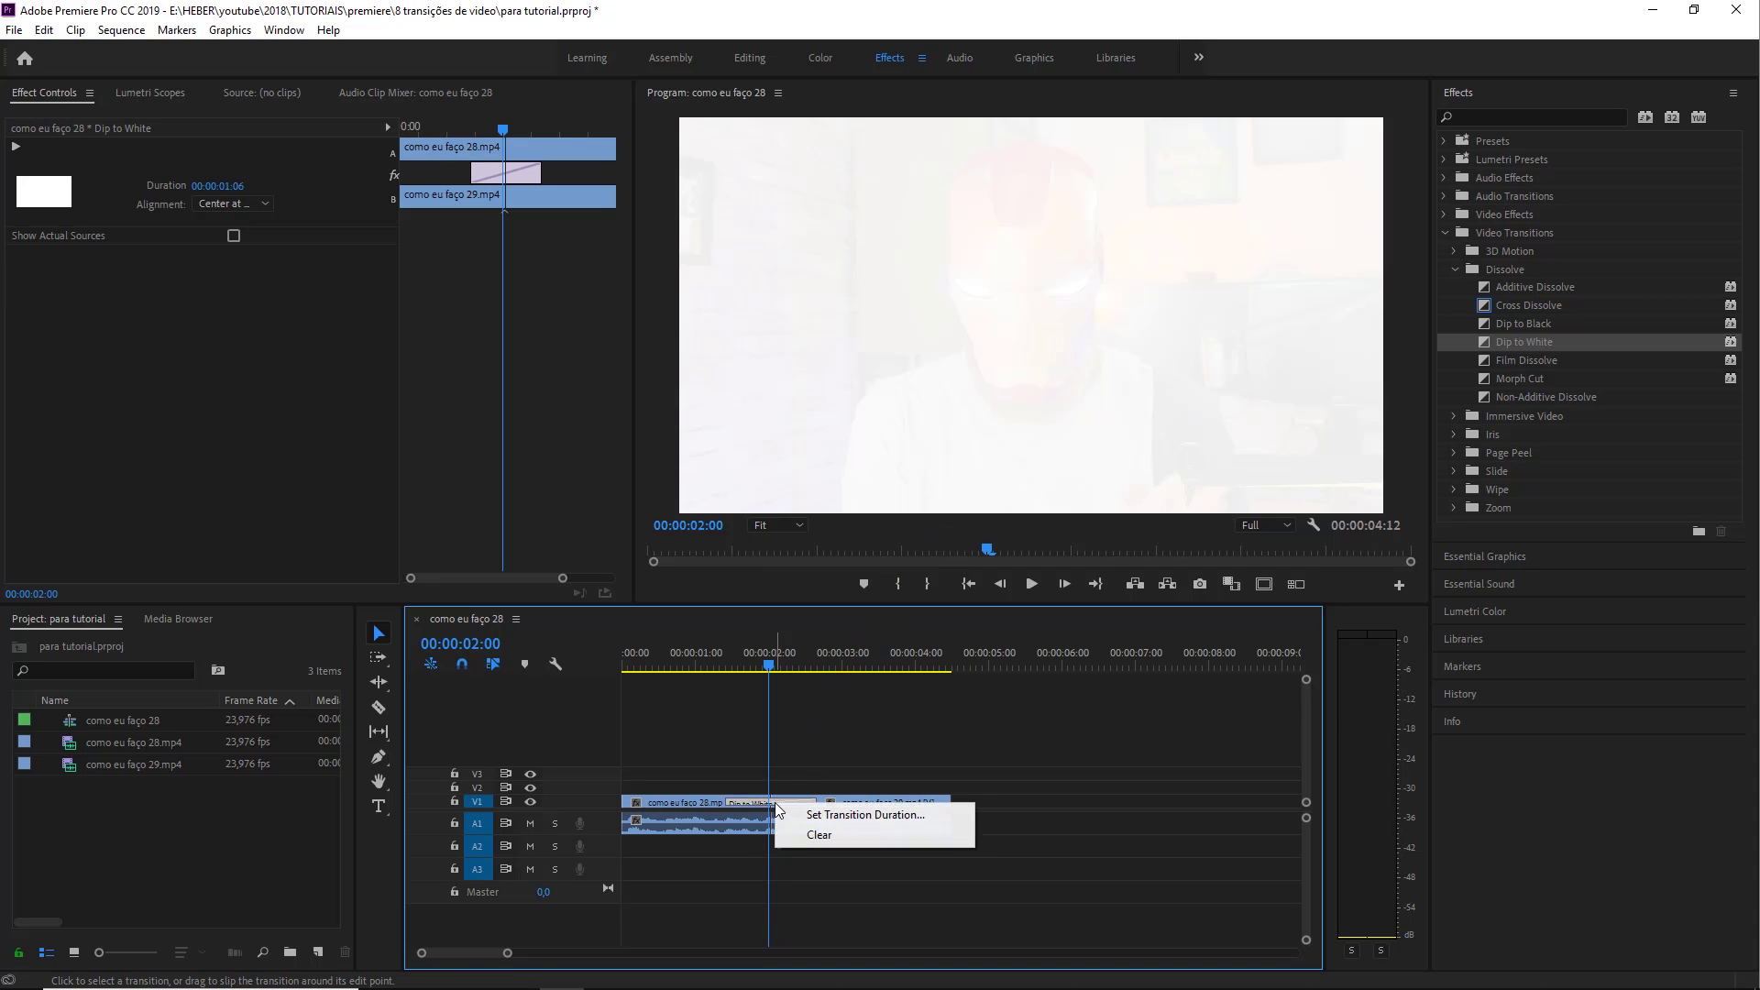
click(818, 836)
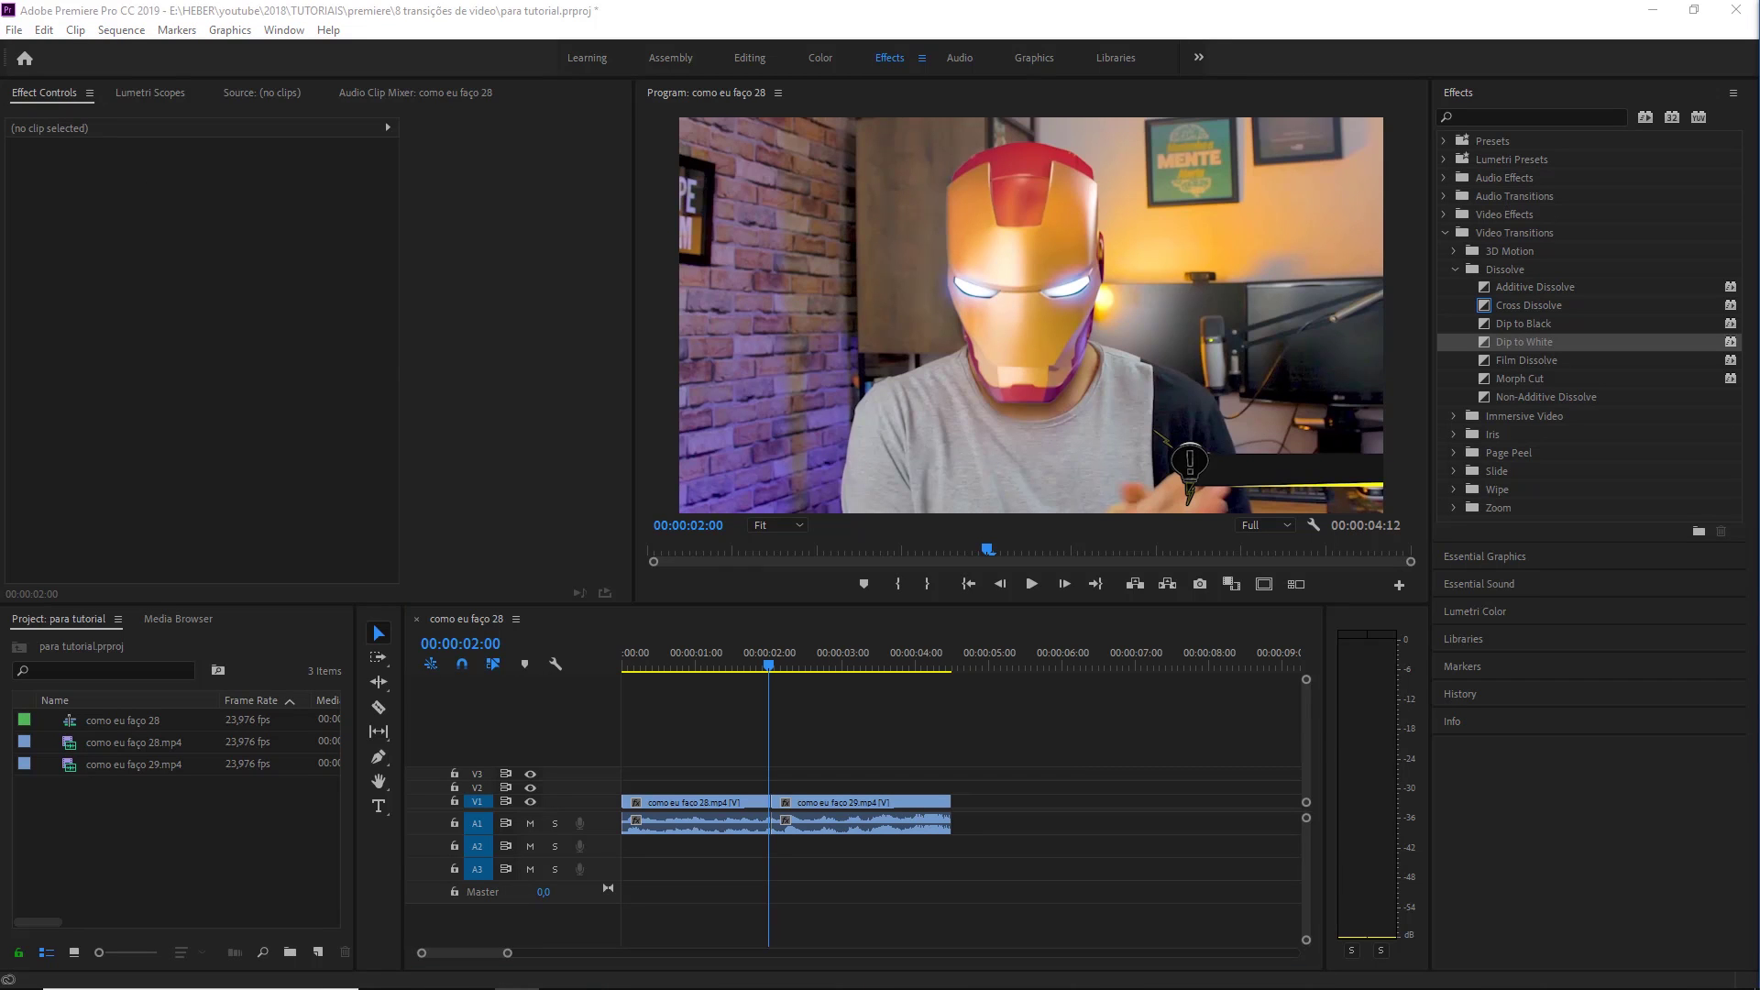
click(1454, 270)
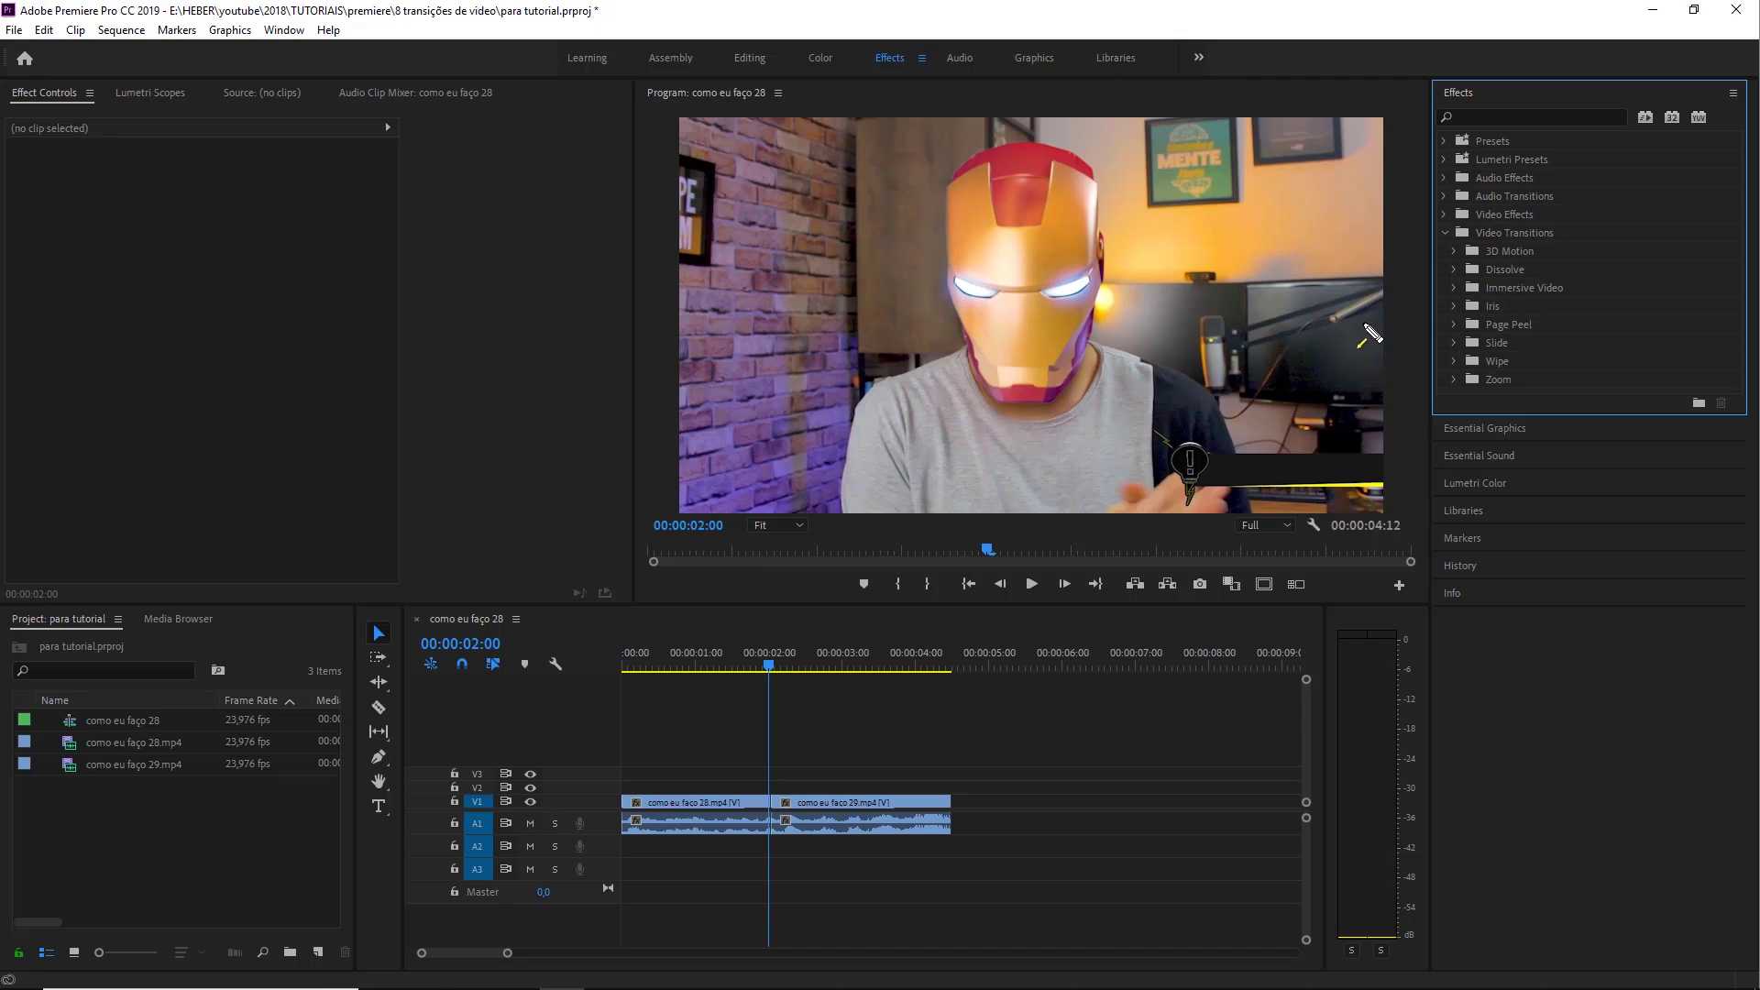
- Expand the Immersive Video transitions group and select VR Chroma Leaks
mouse_move(1312, 376)
mouse_down()
mouse_move(1547, 240)
mouse_move(1465, 291)
mouse_up()
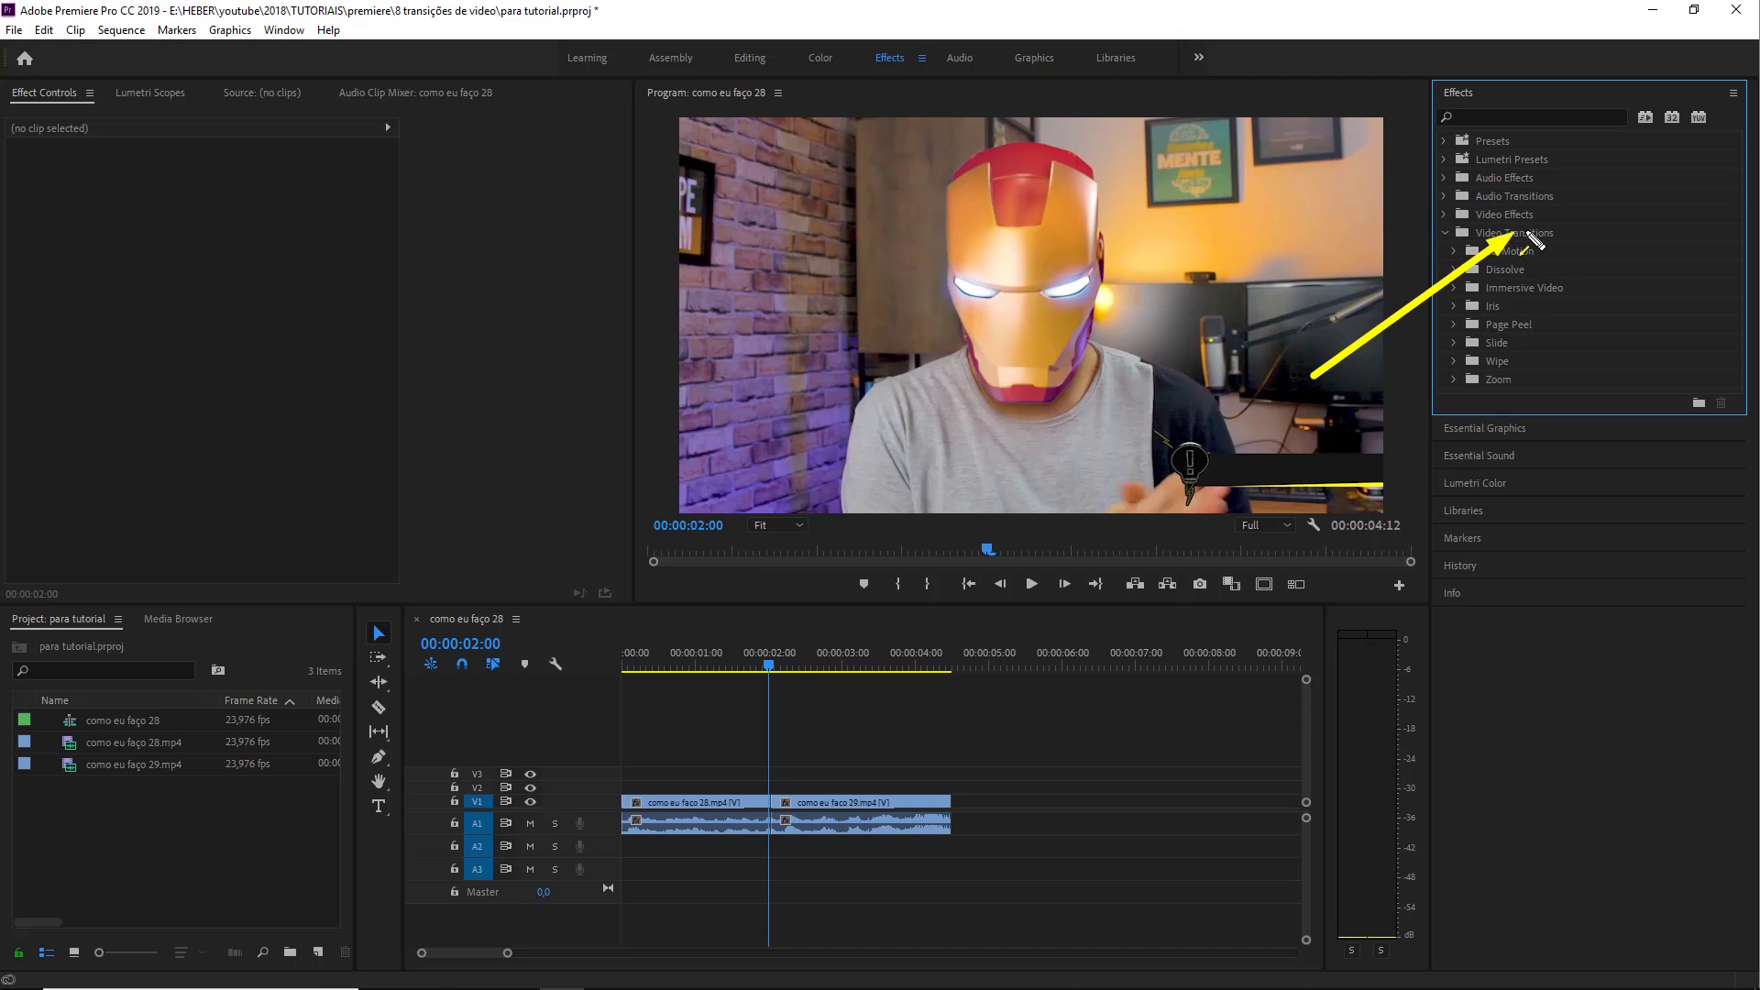
click(1458, 287)
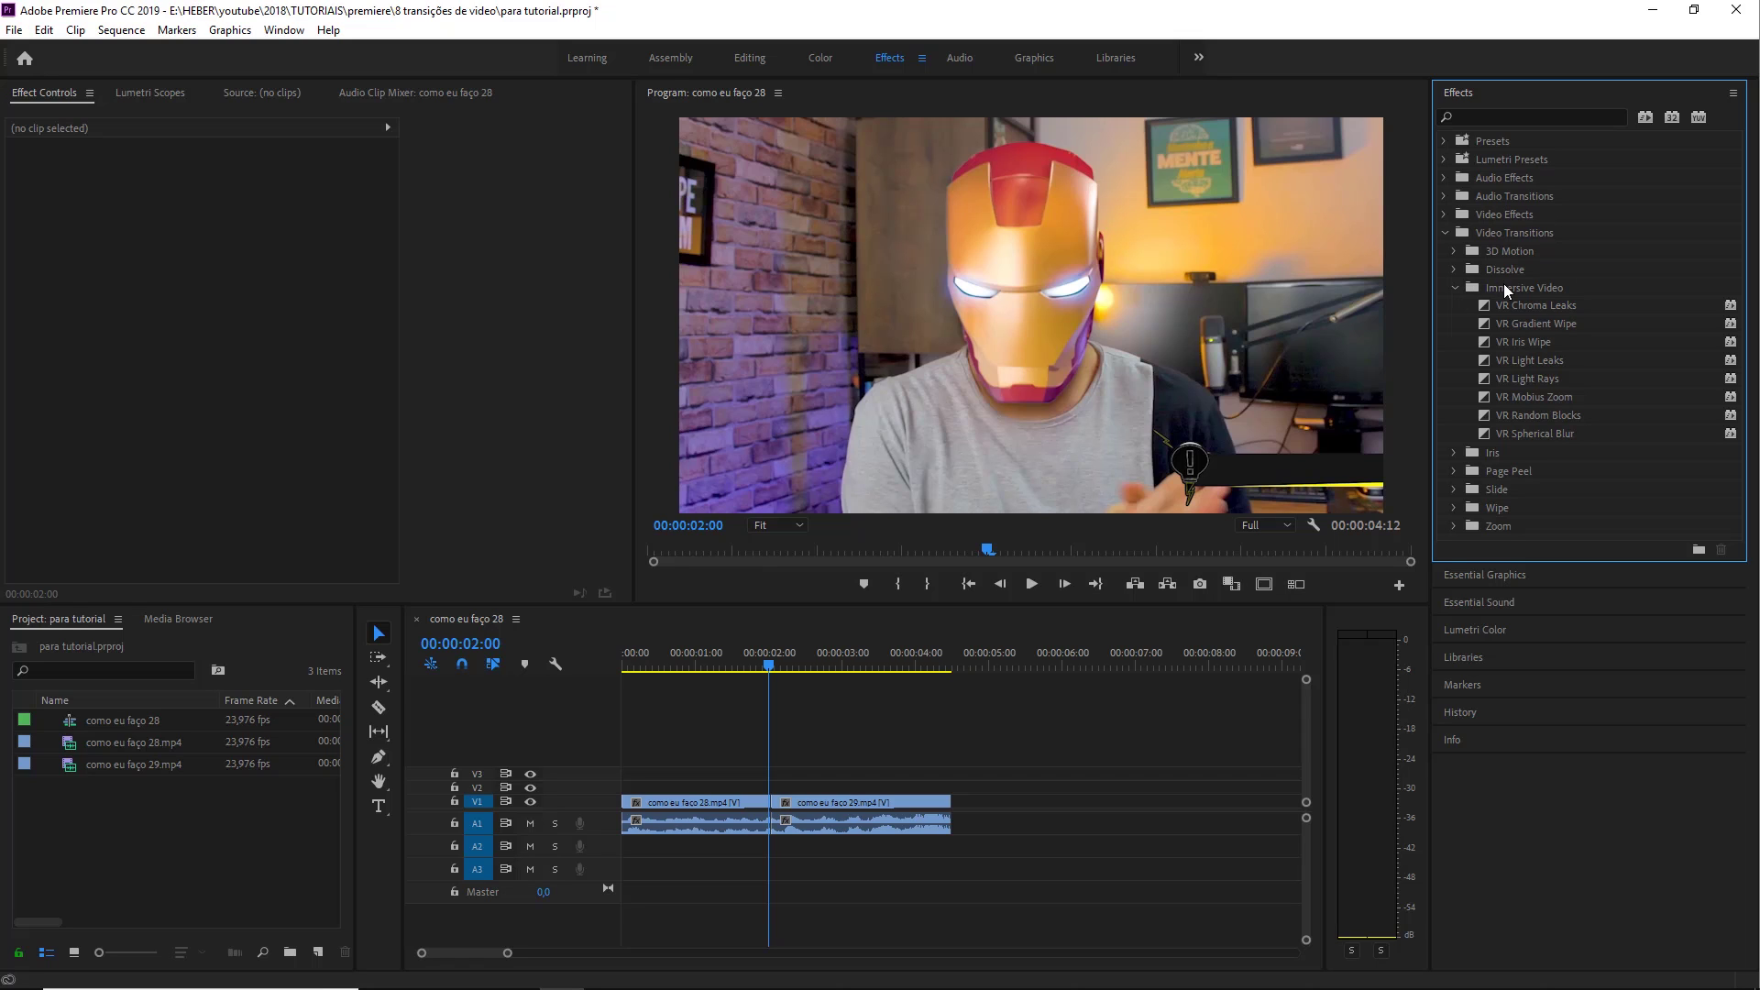
click(1524, 305)
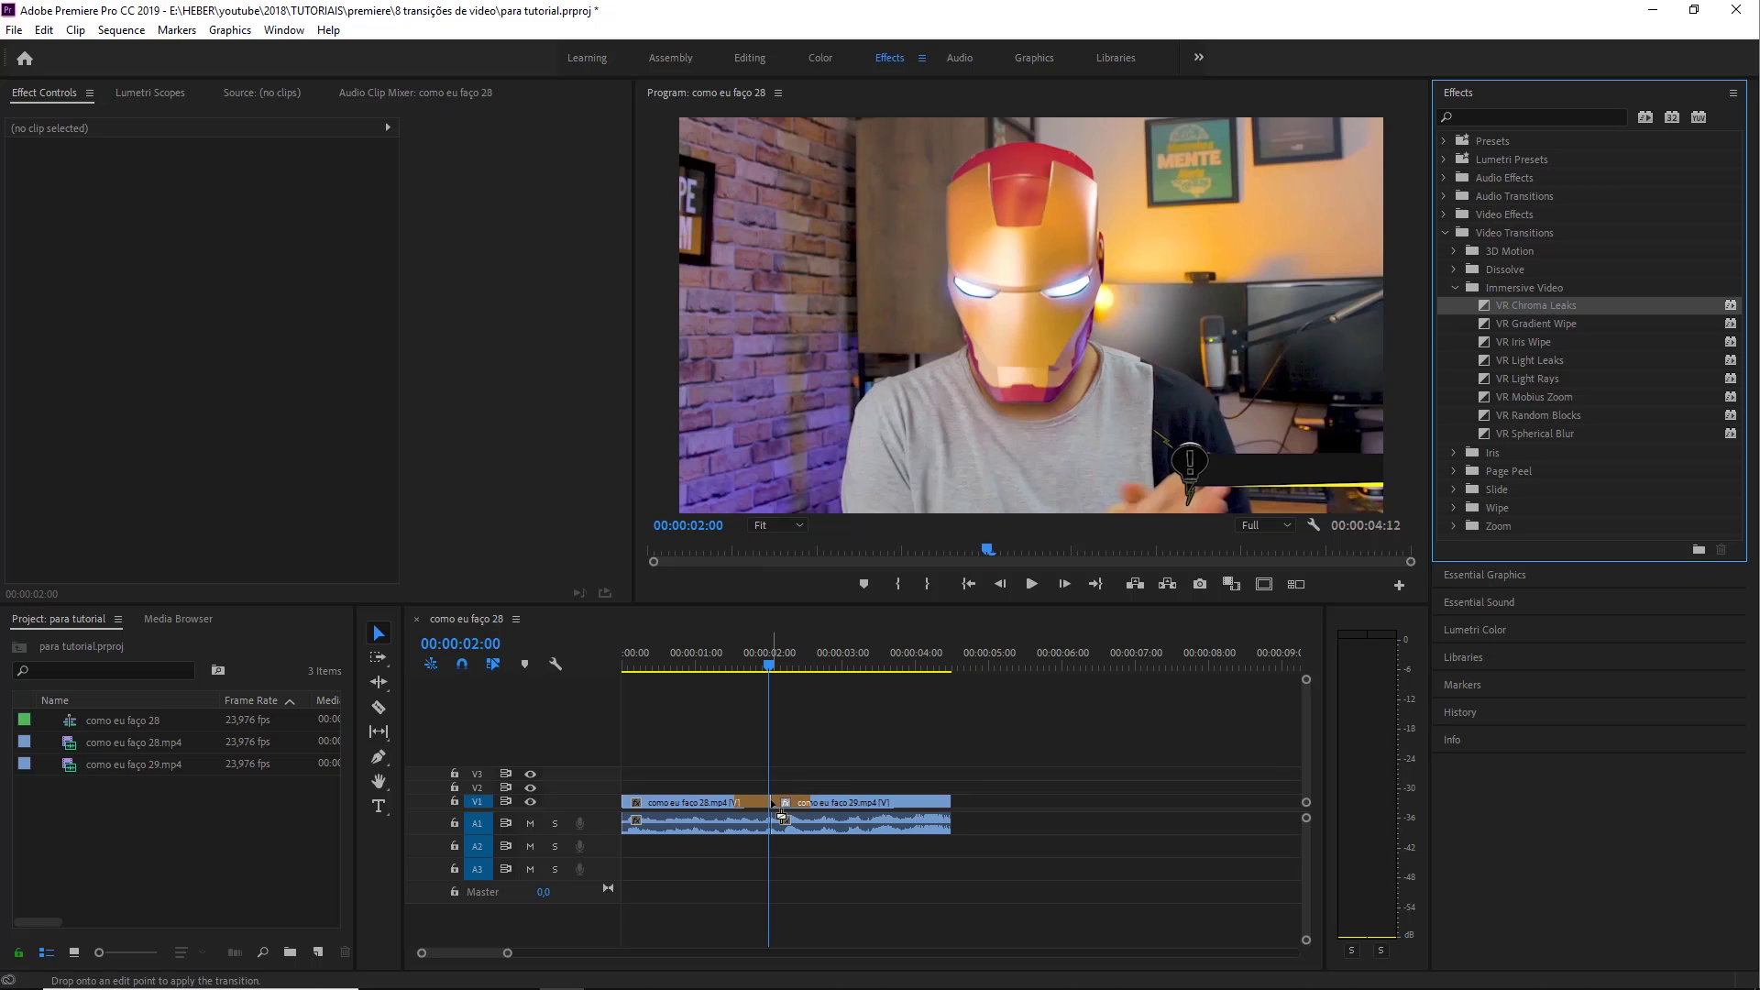
- Apply VR Chroma Leaks to the cut and preview it from just before the edit
drag(1515, 322, 771, 801)
click(724, 667)
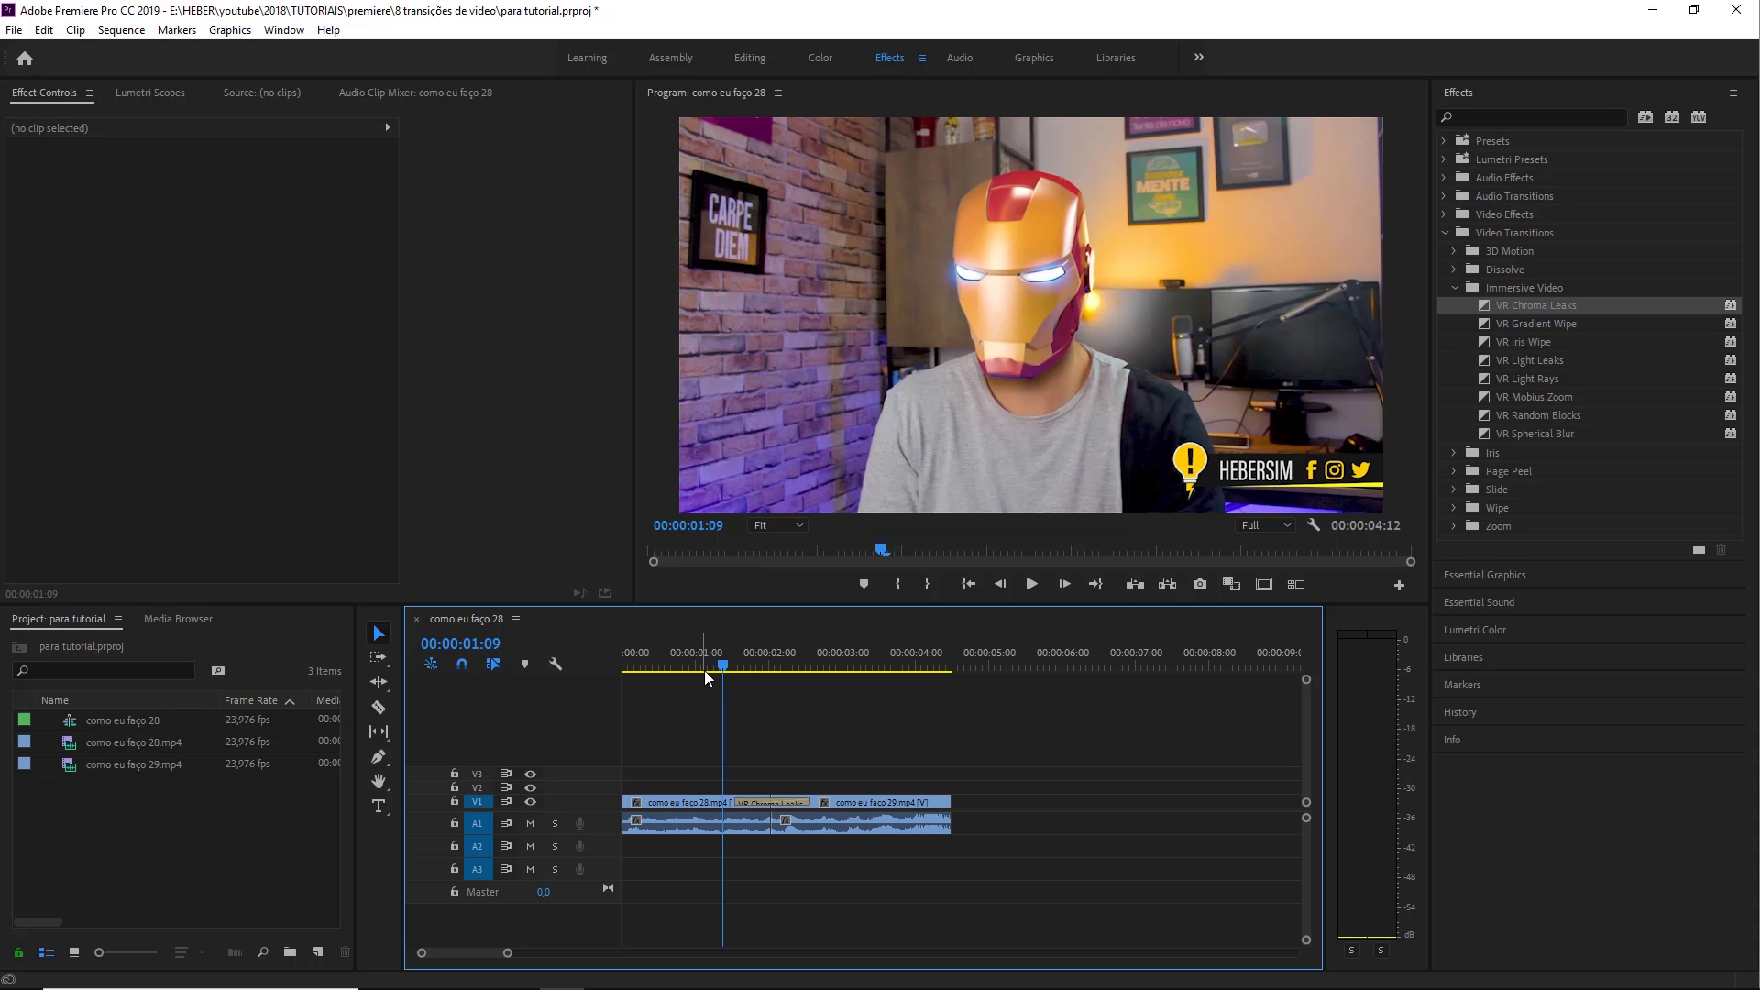
key(space)
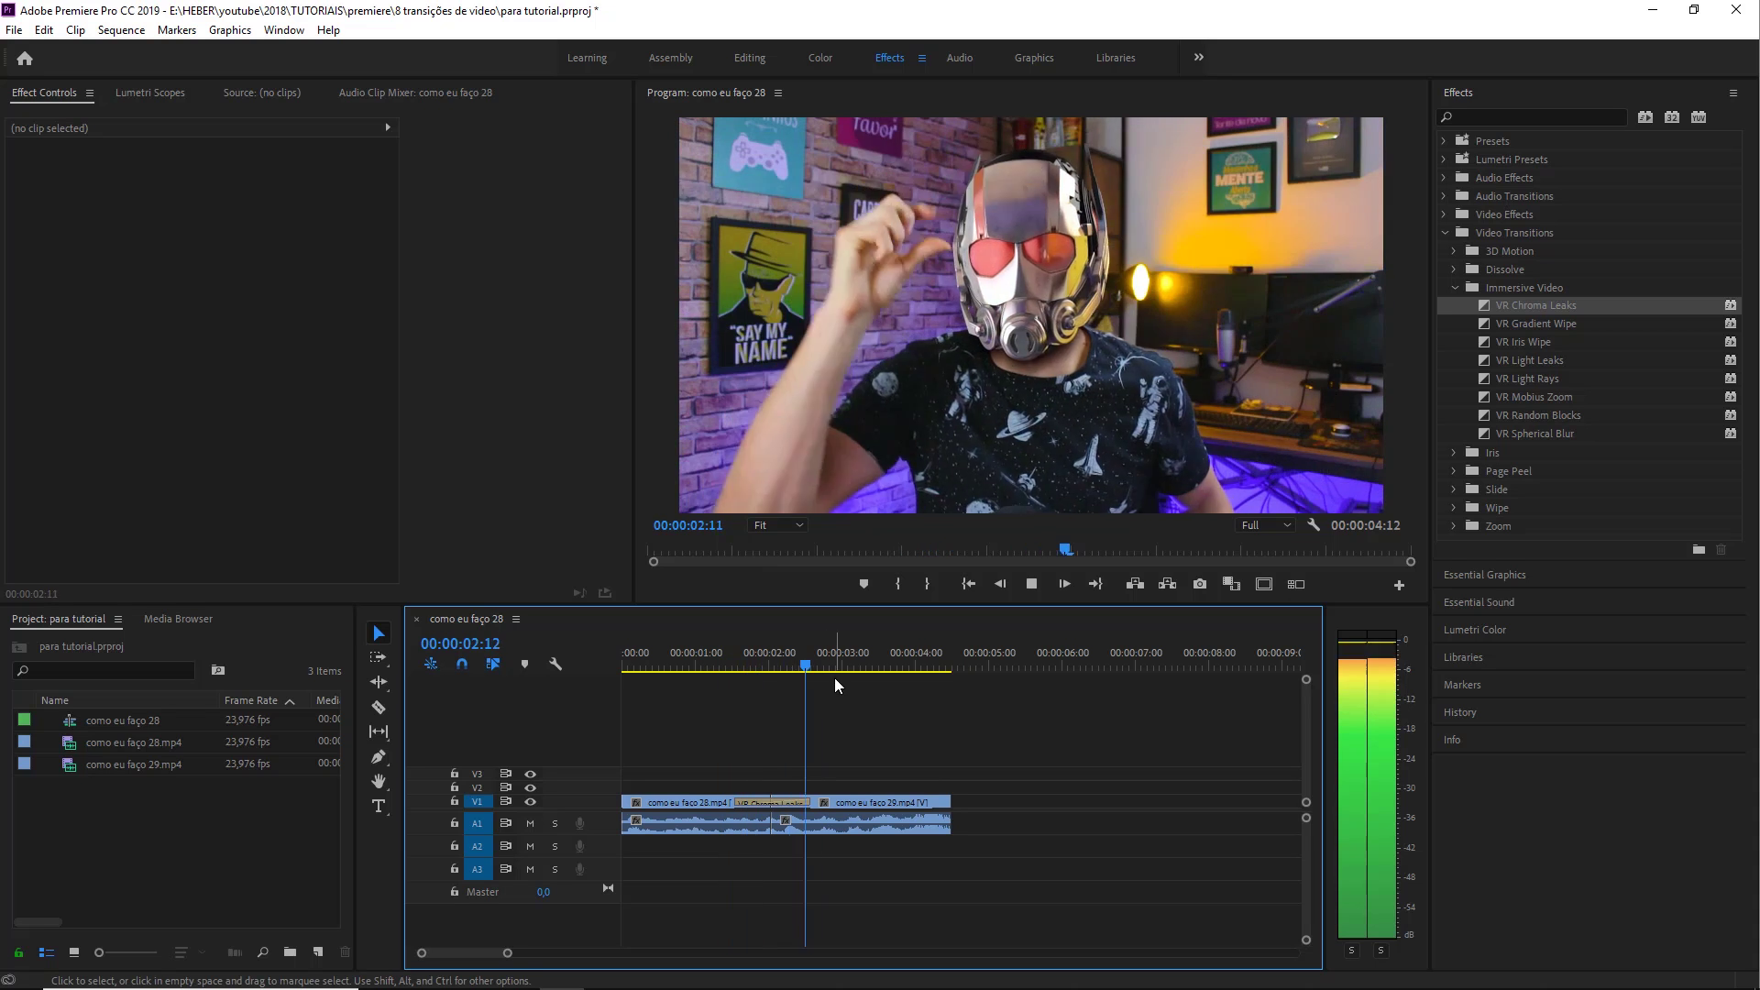
click(722, 667)
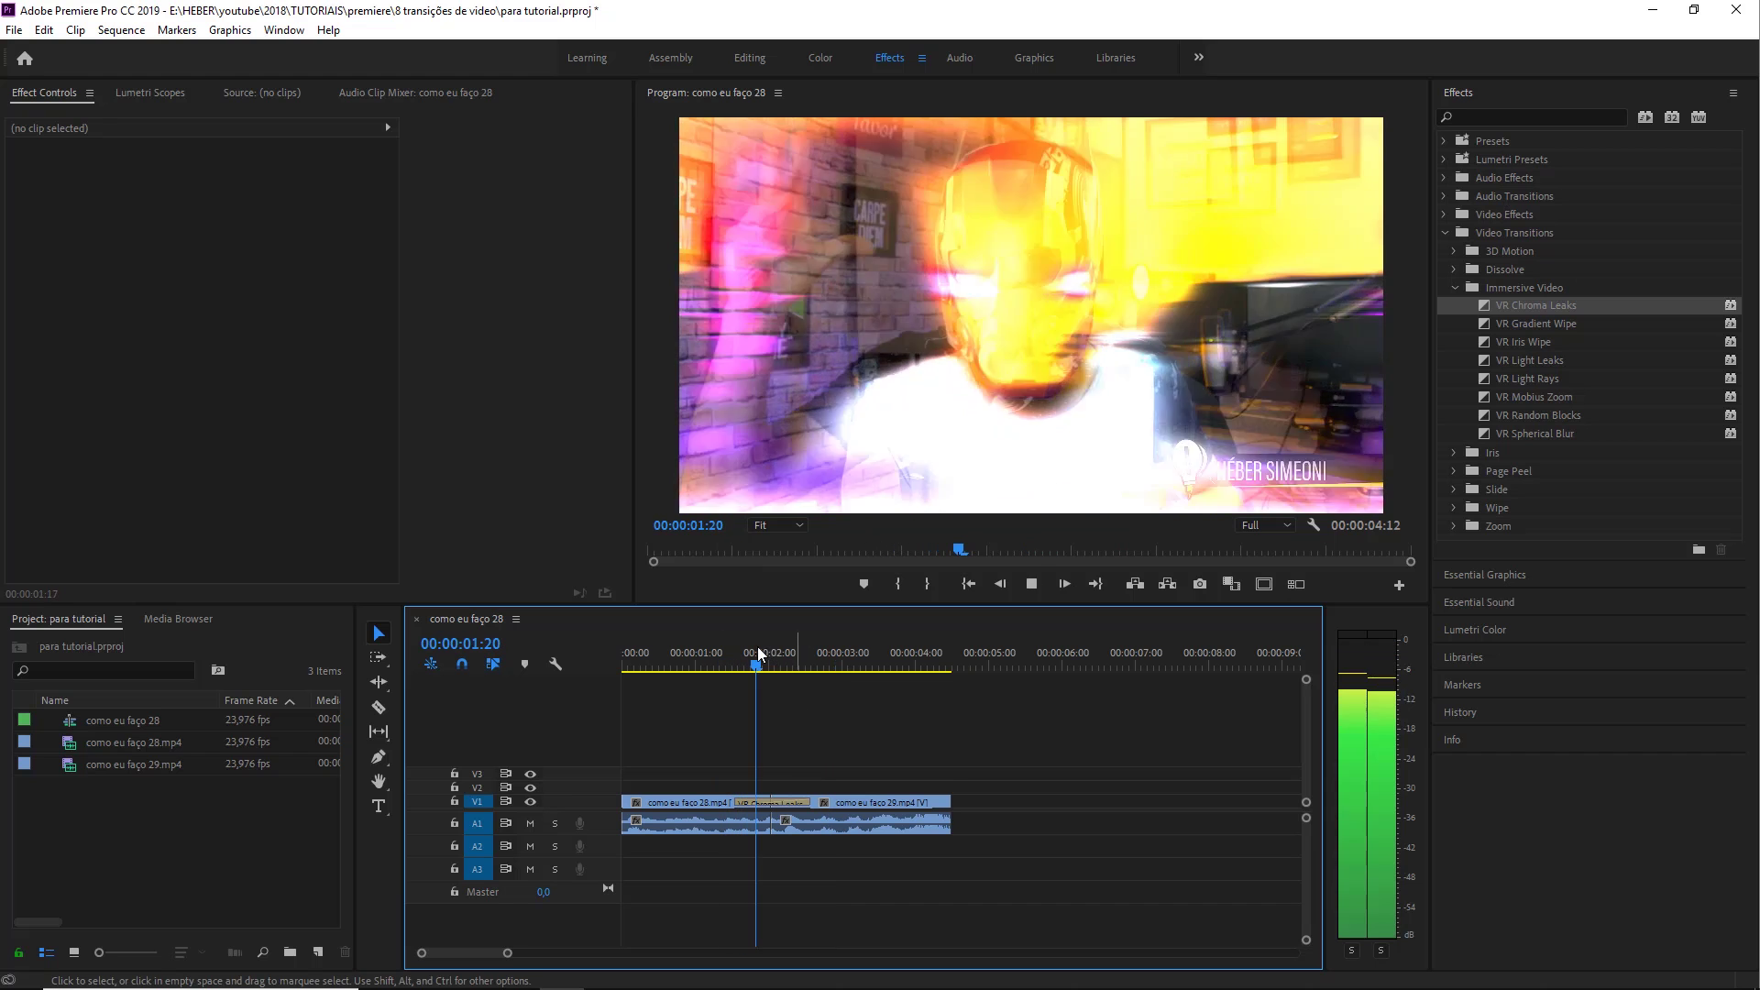
click(712, 652)
drag(712, 652, 718, 674)
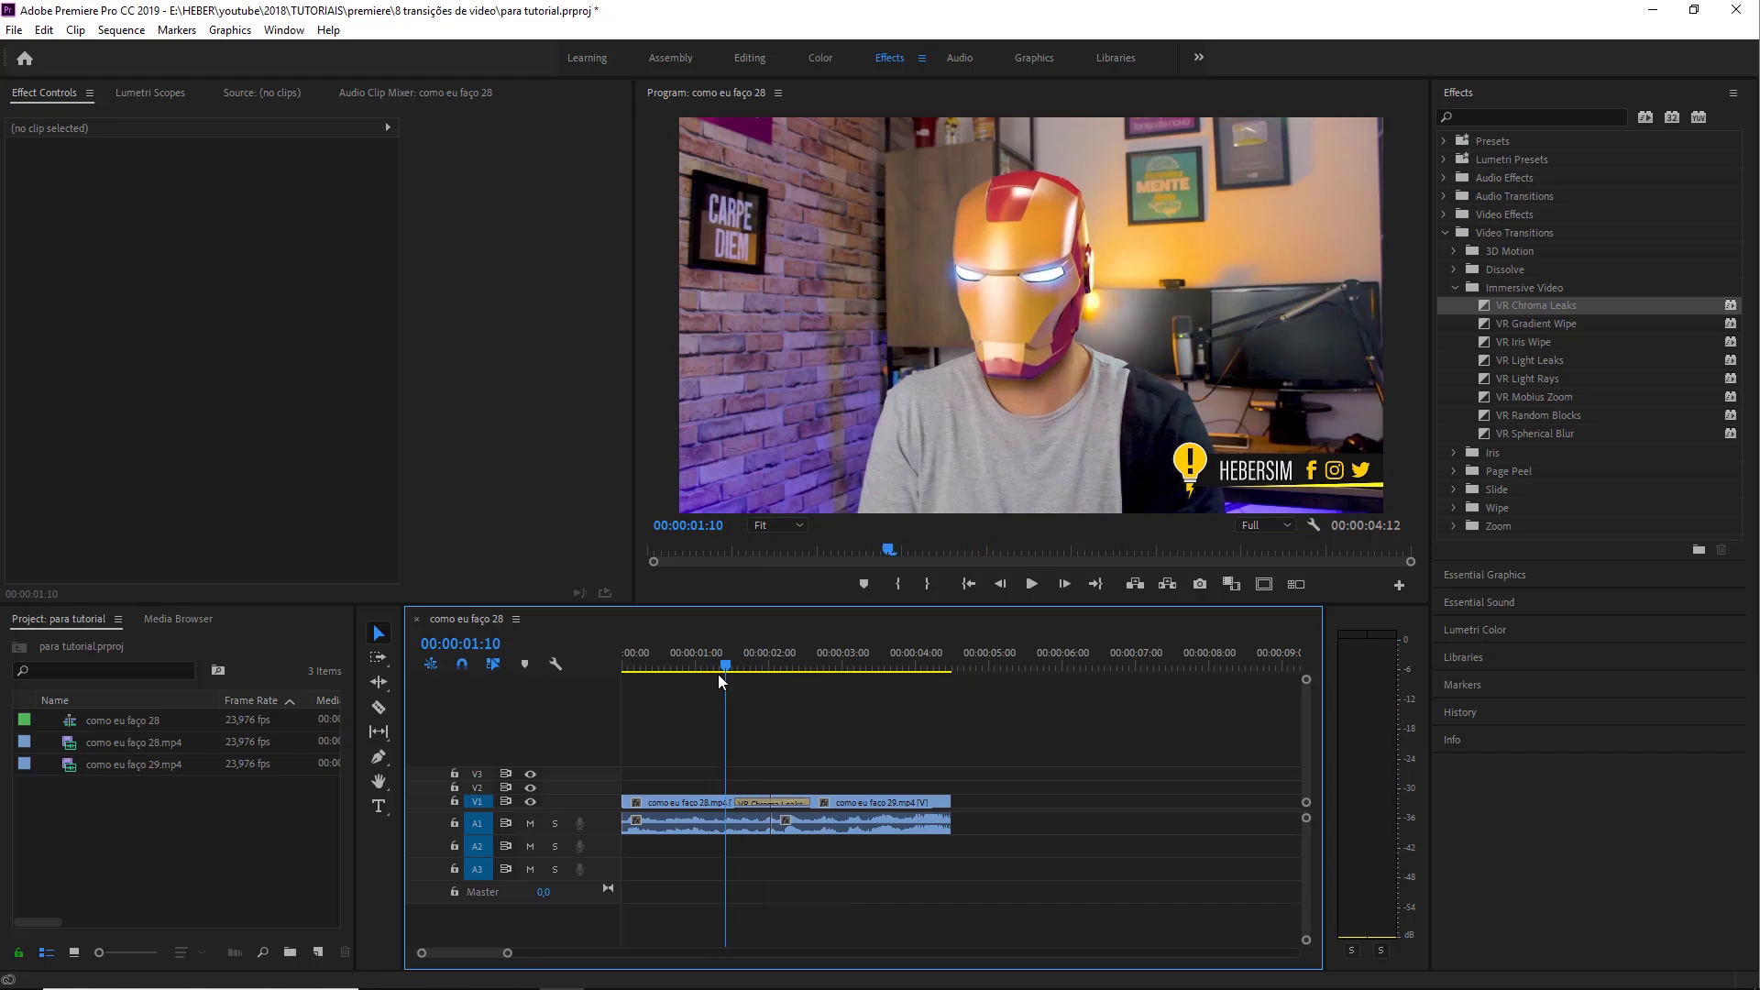
- Replay the VR Chroma Leaks preview, then select the transition to show its settings in Effect Controls
key(space)
click(746, 653)
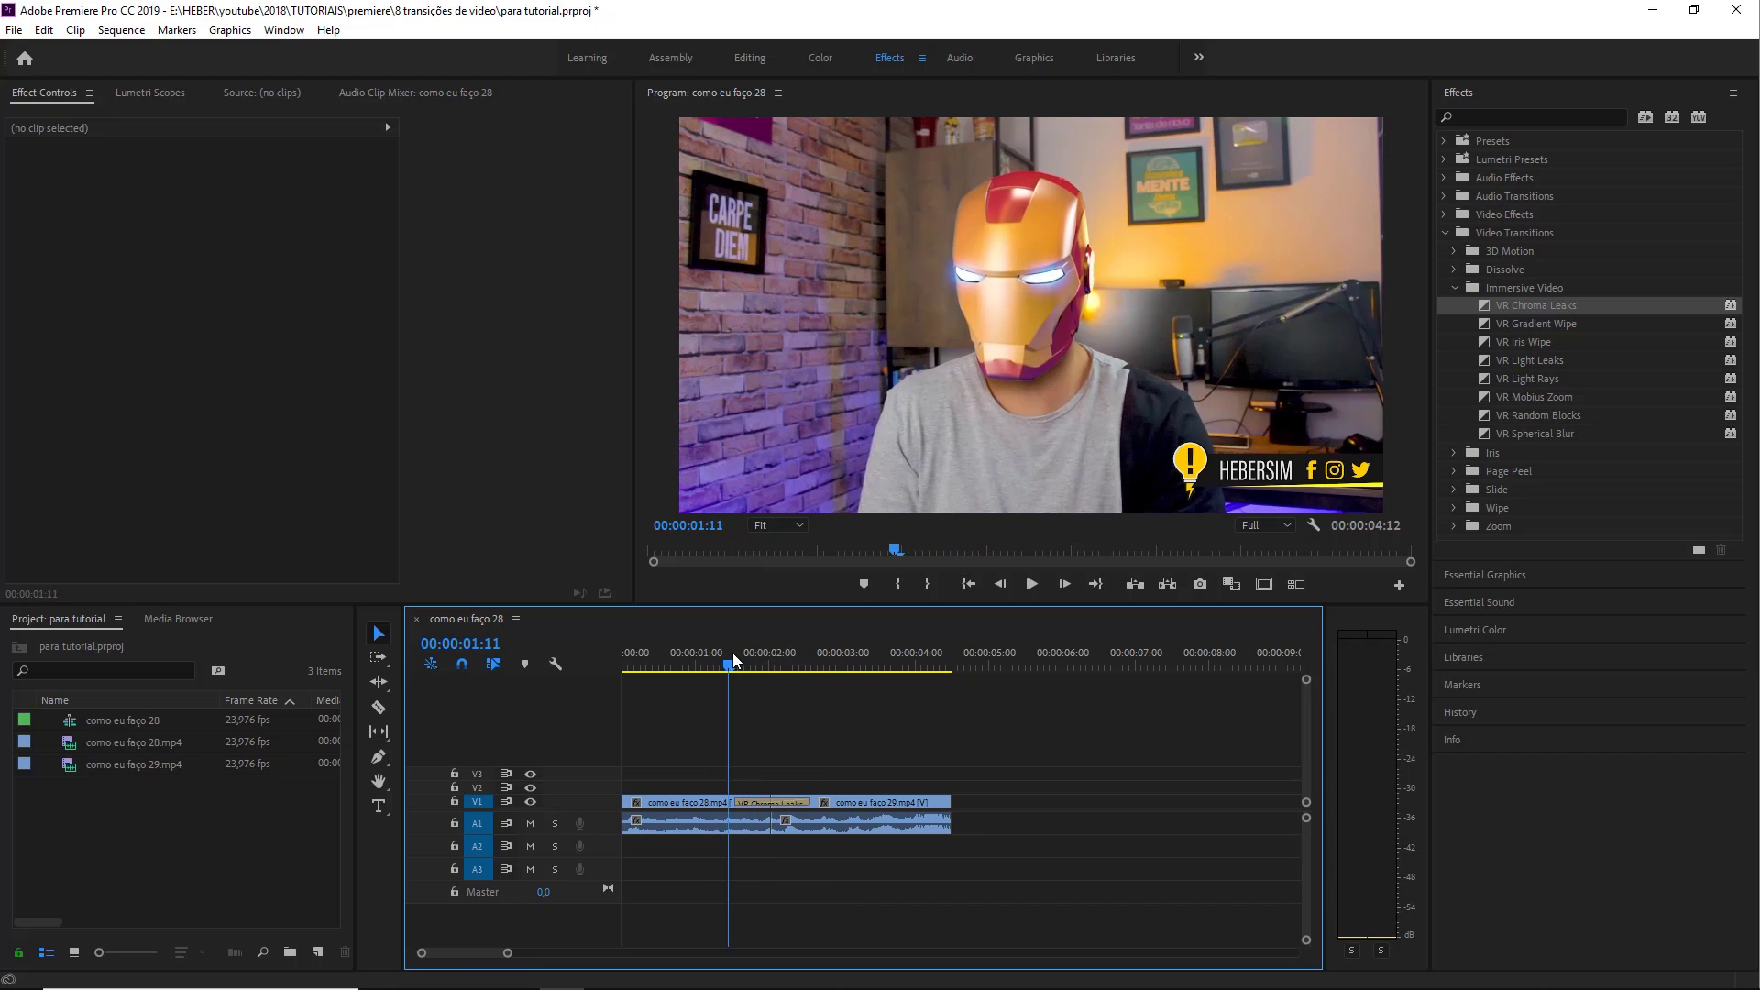
key(space)
drag(766, 660, 772, 663)
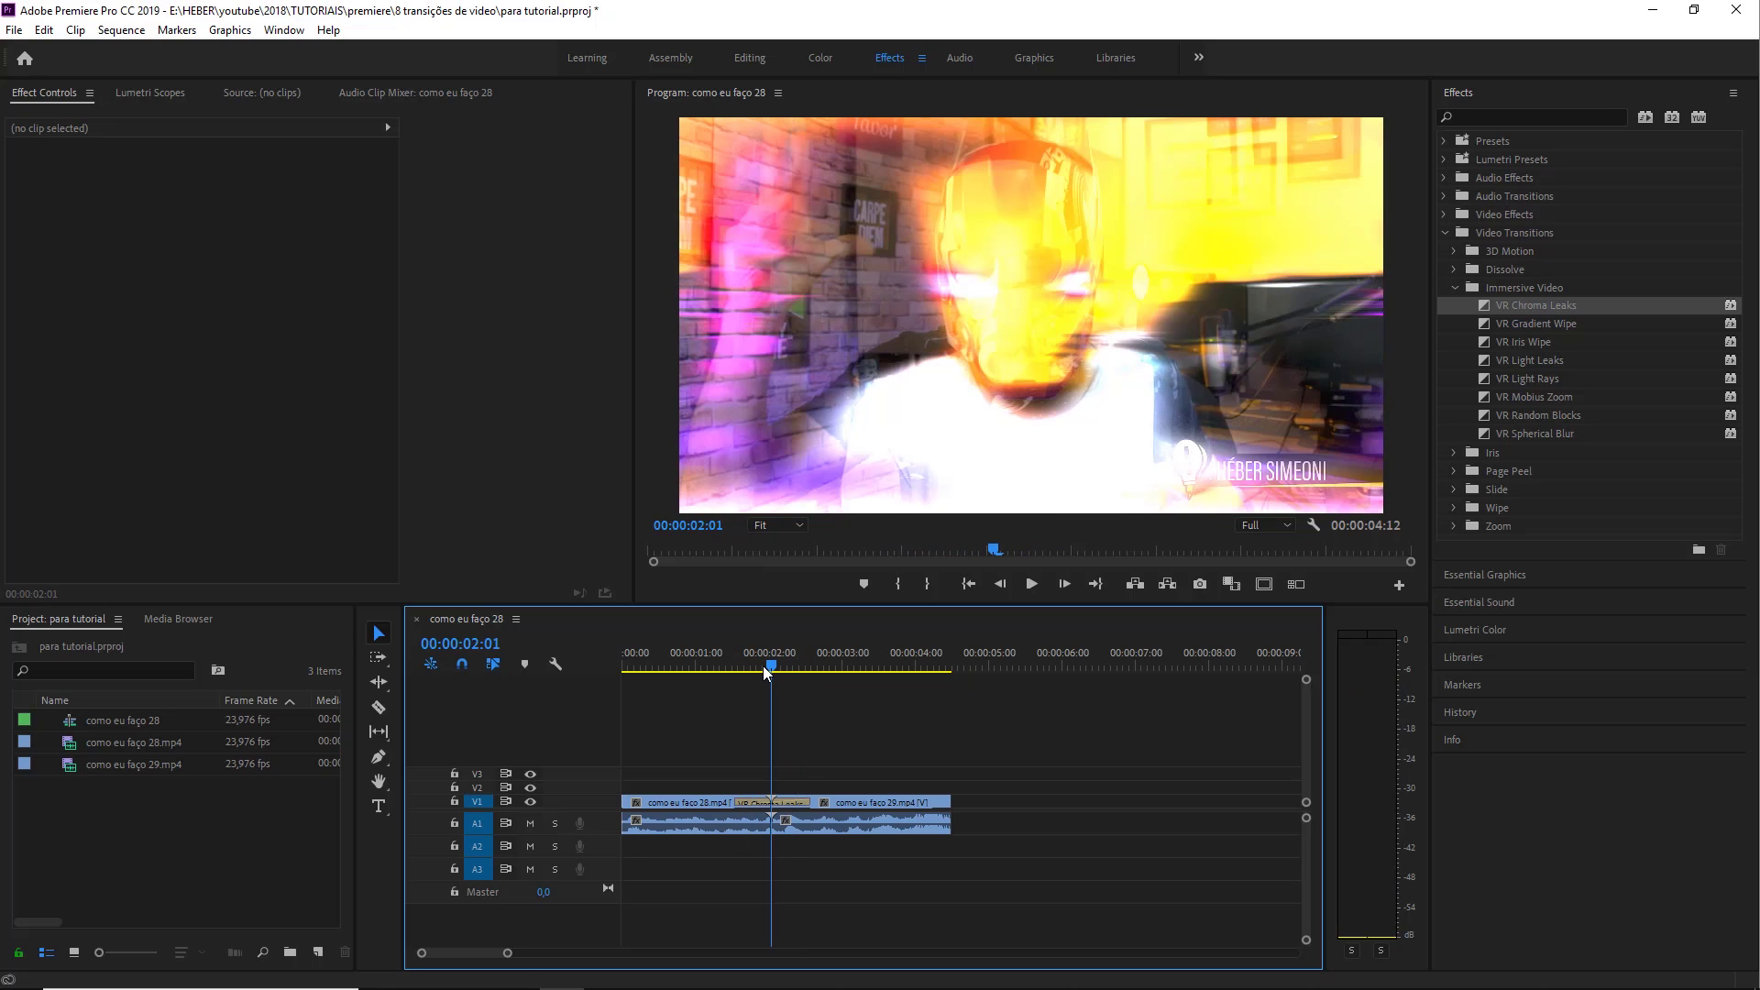
click(789, 802)
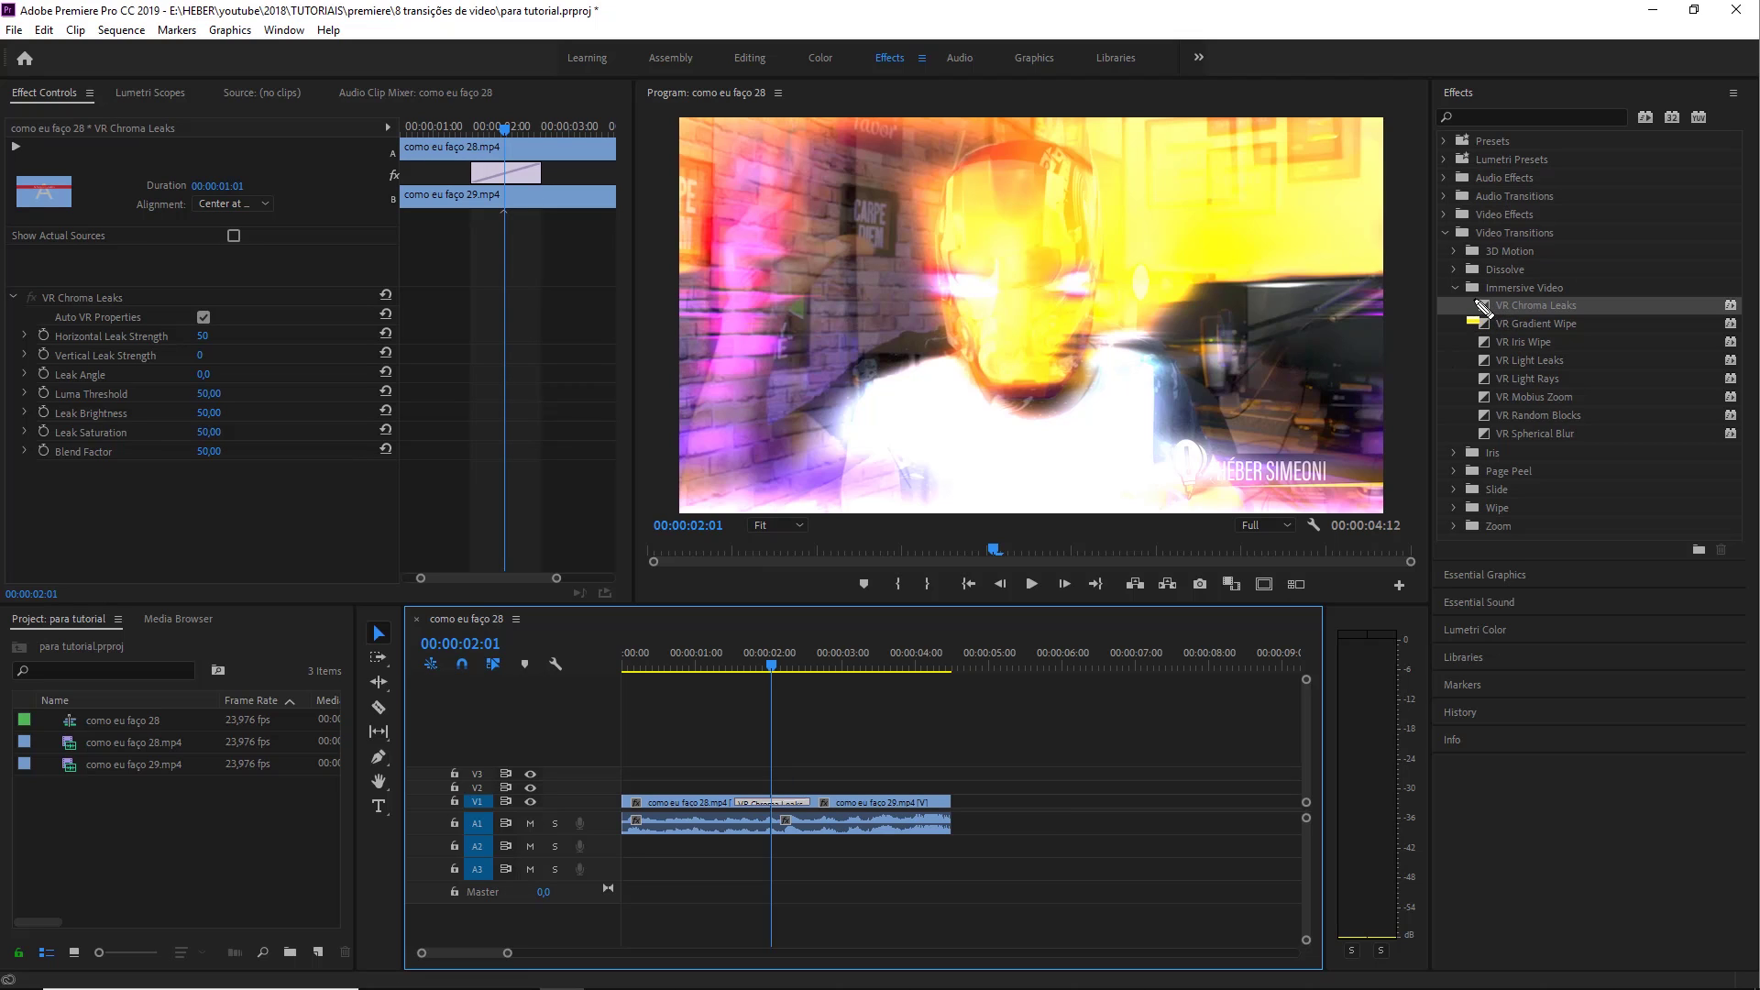
drag(1439, 272, 1731, 445)
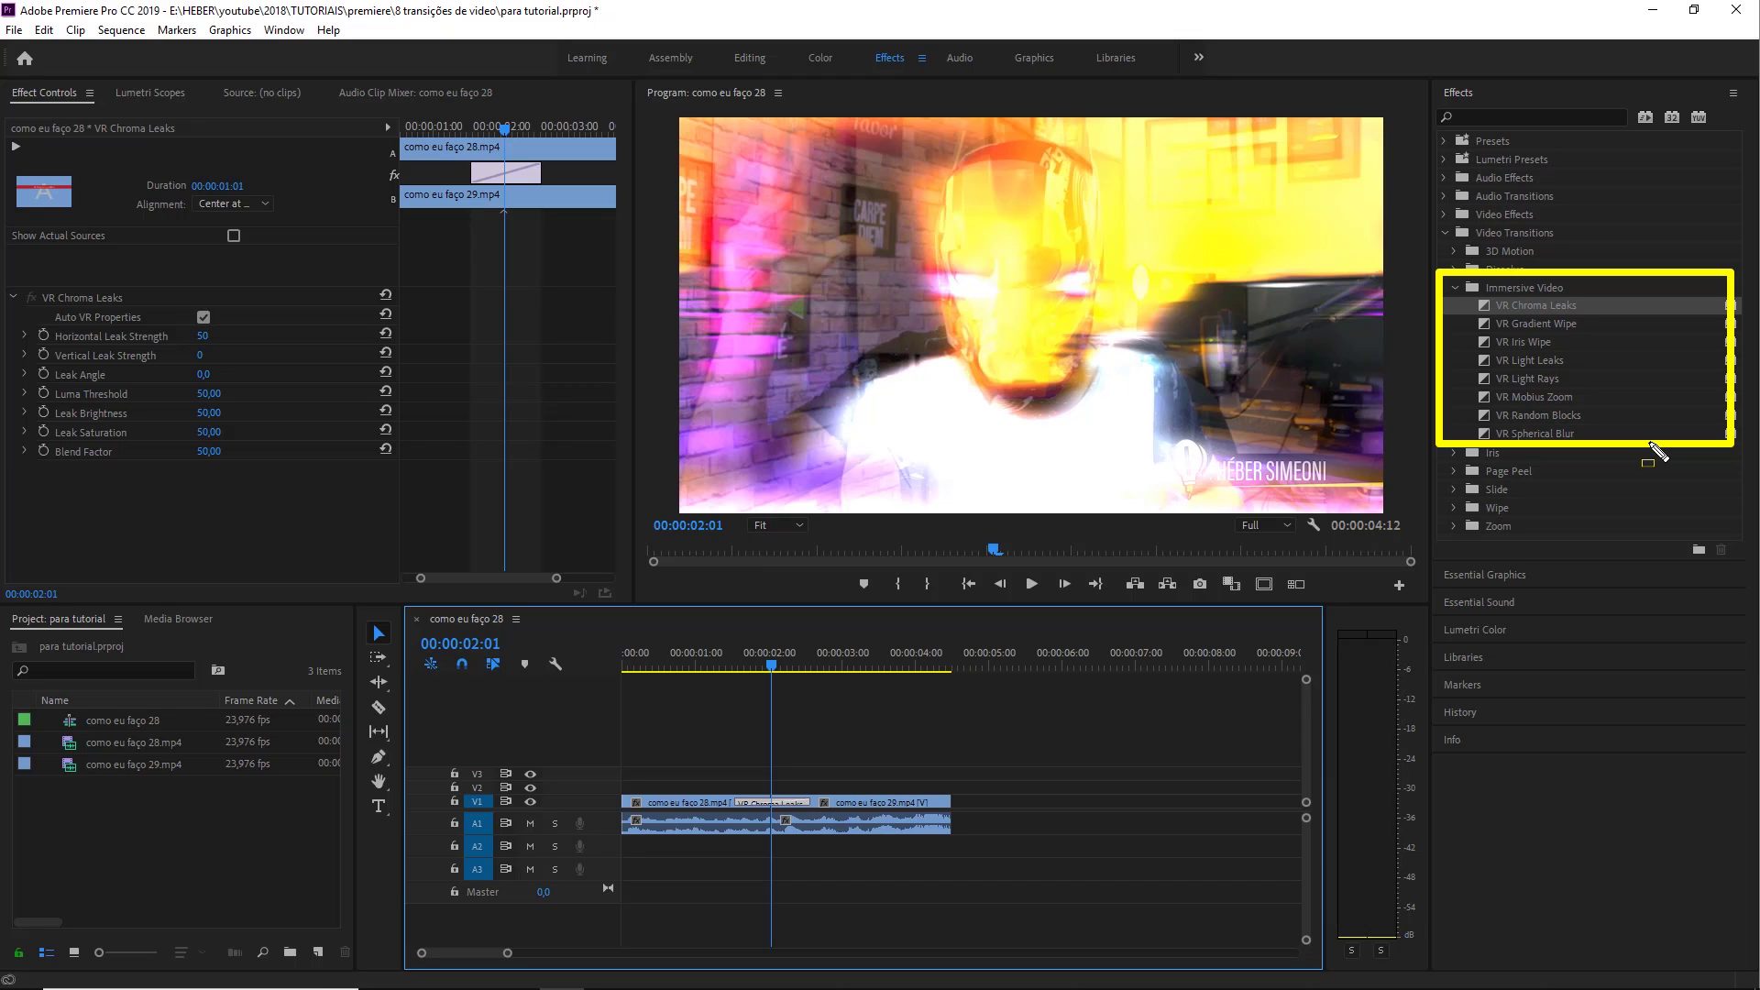
mouse_move(1315, 624)
mouse_down()
mouse_move(1484, 470)
mouse_move(1508, 495)
mouse_move(1502, 481)
mouse_up()
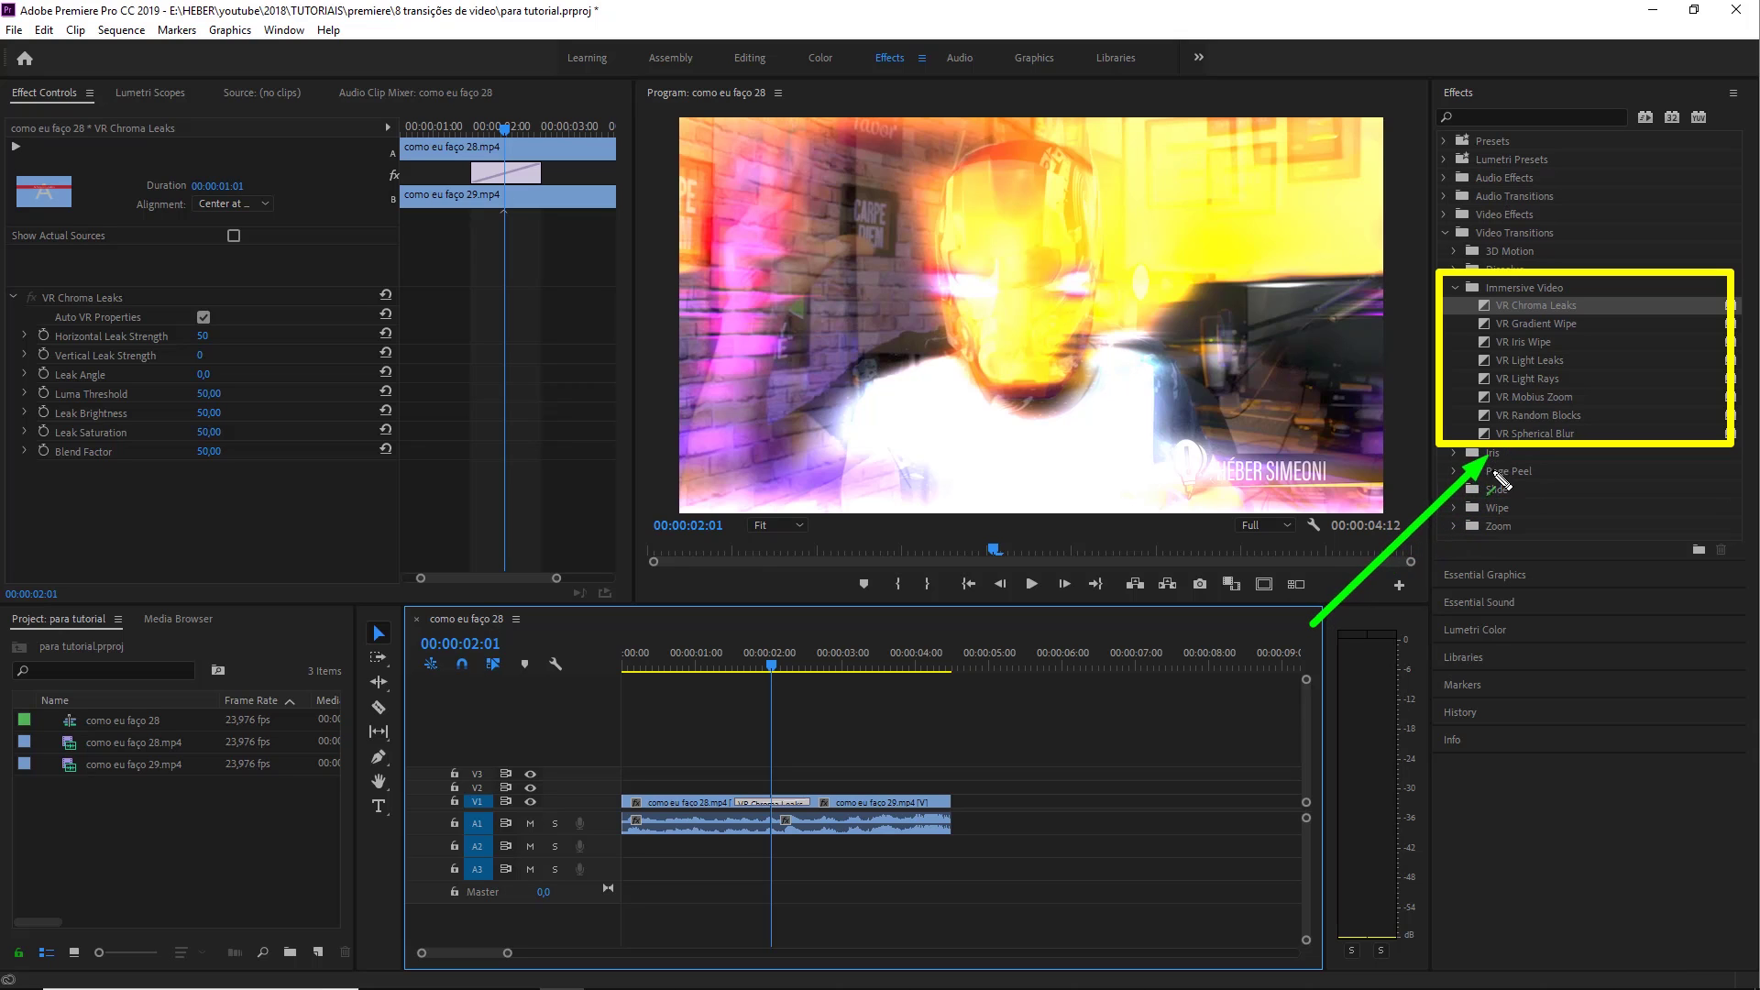
mouse_move(1502, 480)
mouse_down()
mouse_move(1500, 263)
mouse_move(1516, 277)
mouse_up()
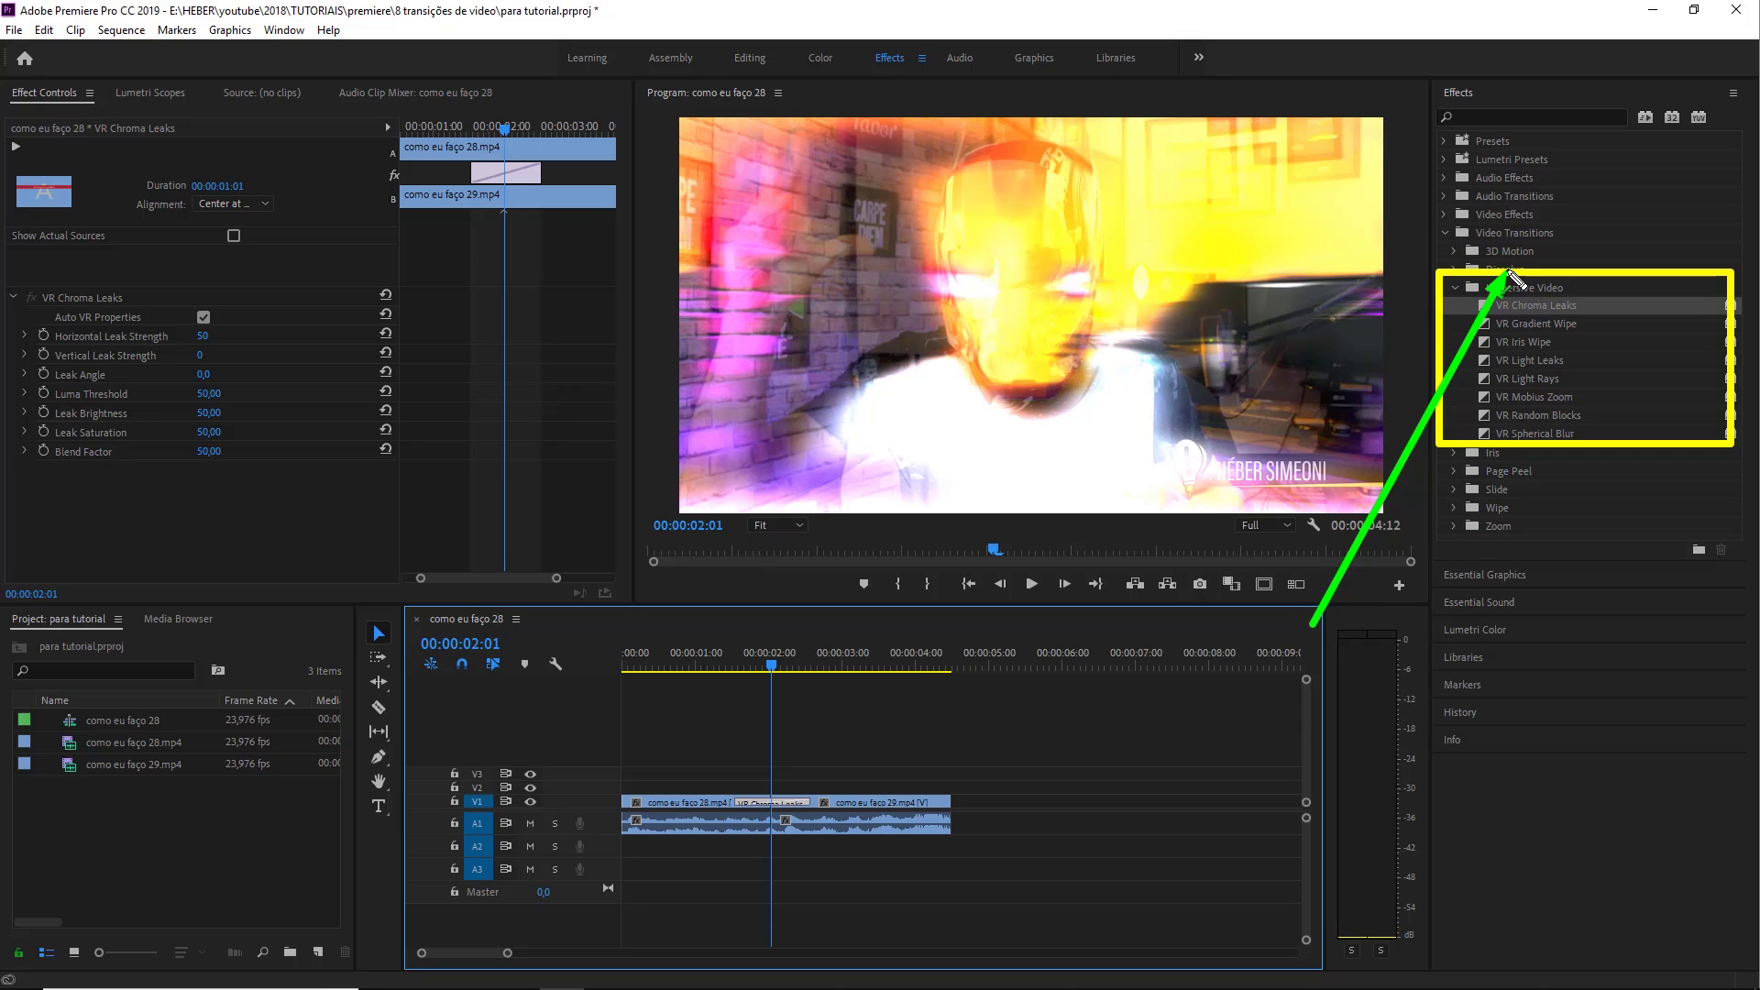
key(Escape)
click(1508, 290)
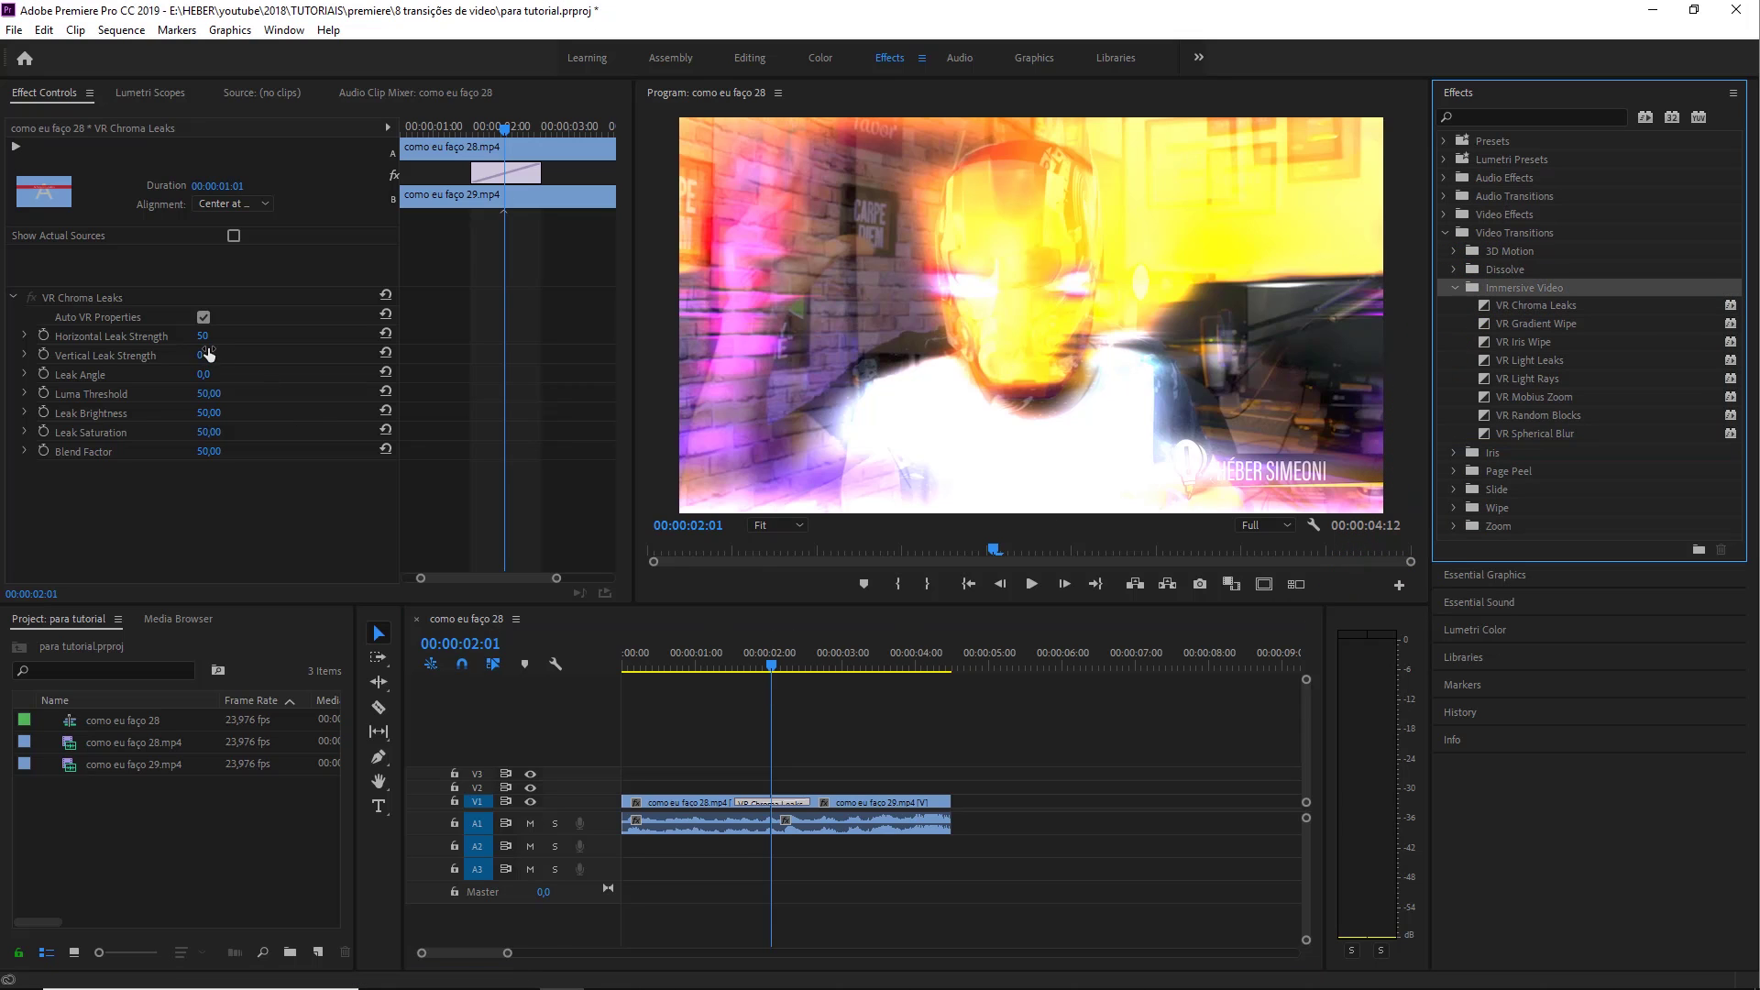
mouse_move(202, 336)
mouse_down()
mouse_move(240, 336)
mouse_move(183, 356)
mouse_up()
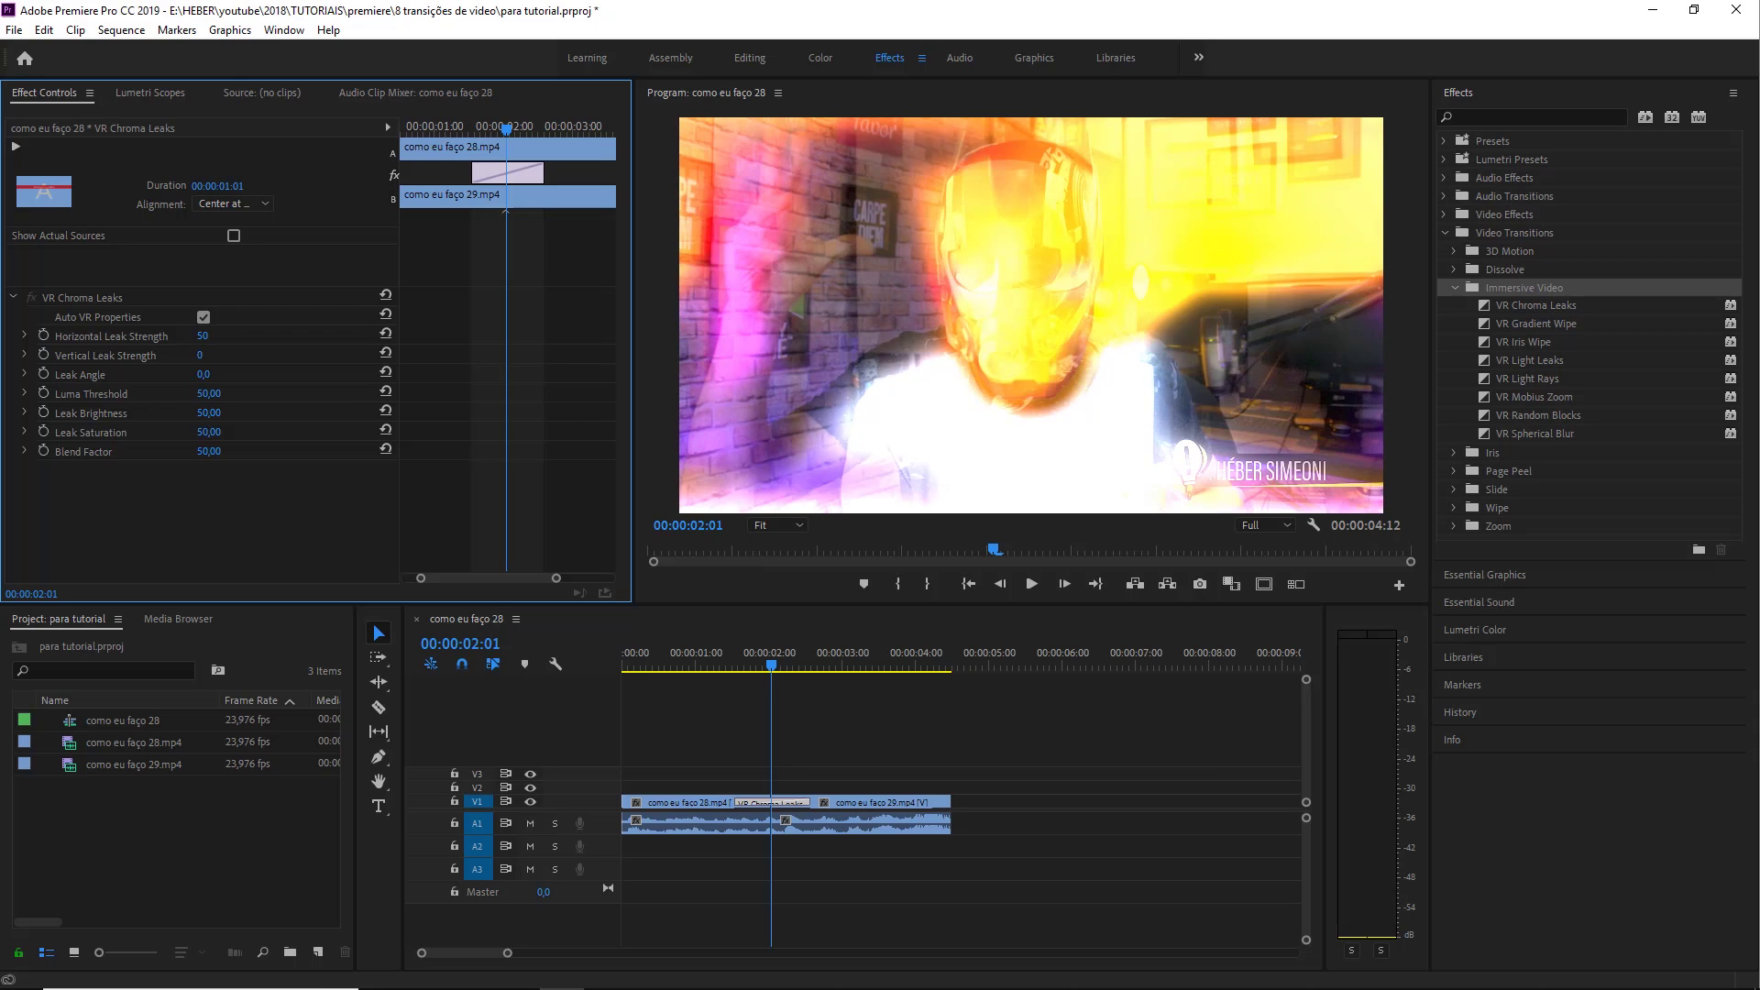
drag(200, 355, 257, 383)
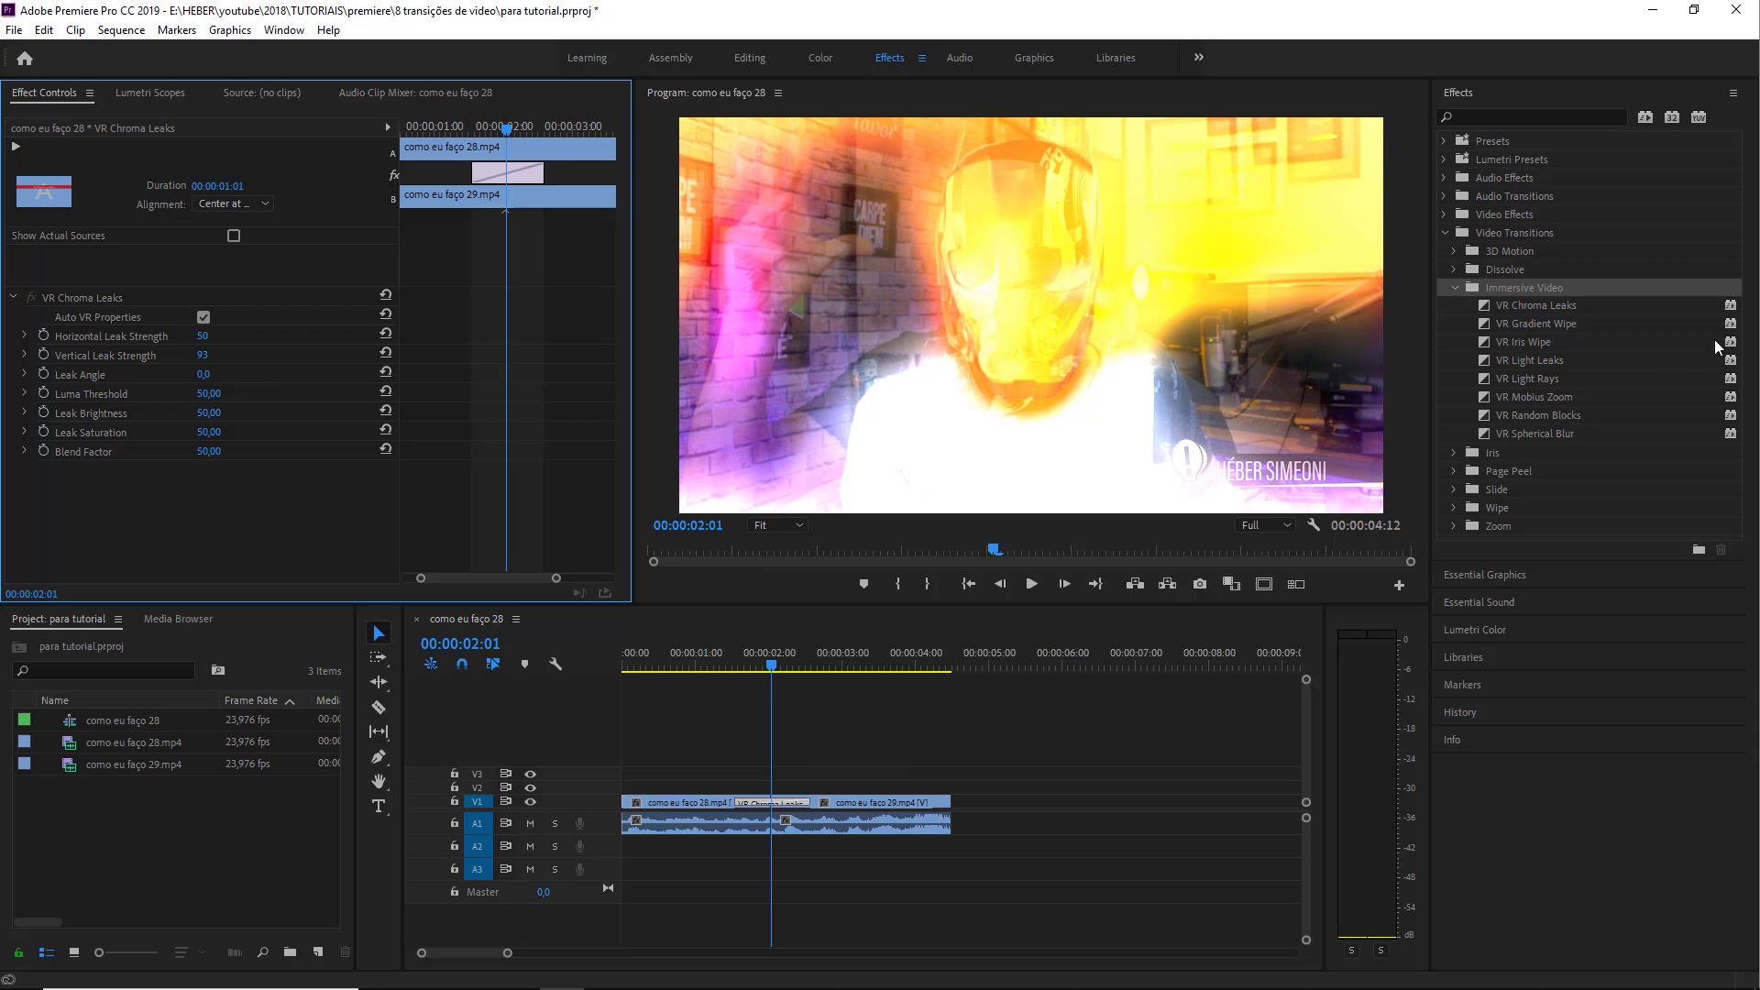
key(ctrl+z)
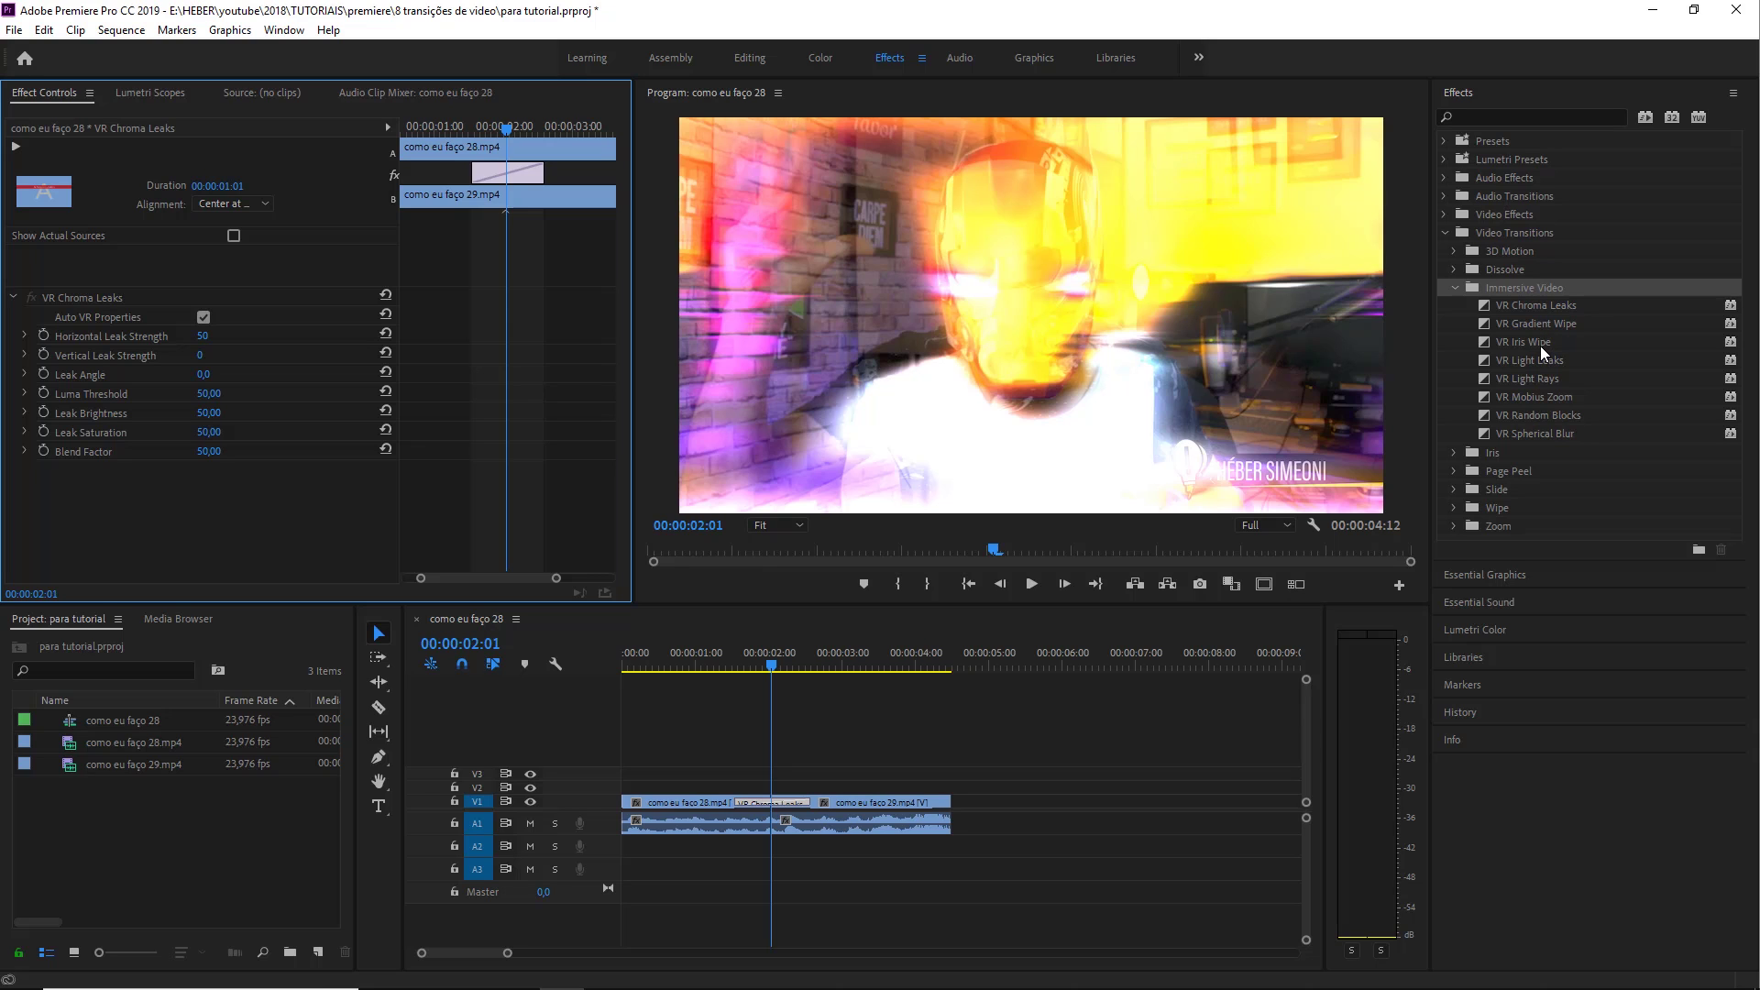
- Apply VR Gradient Wipe to the cut, undo, reapply it, and view frame 00:00:02:03
click(1514, 326)
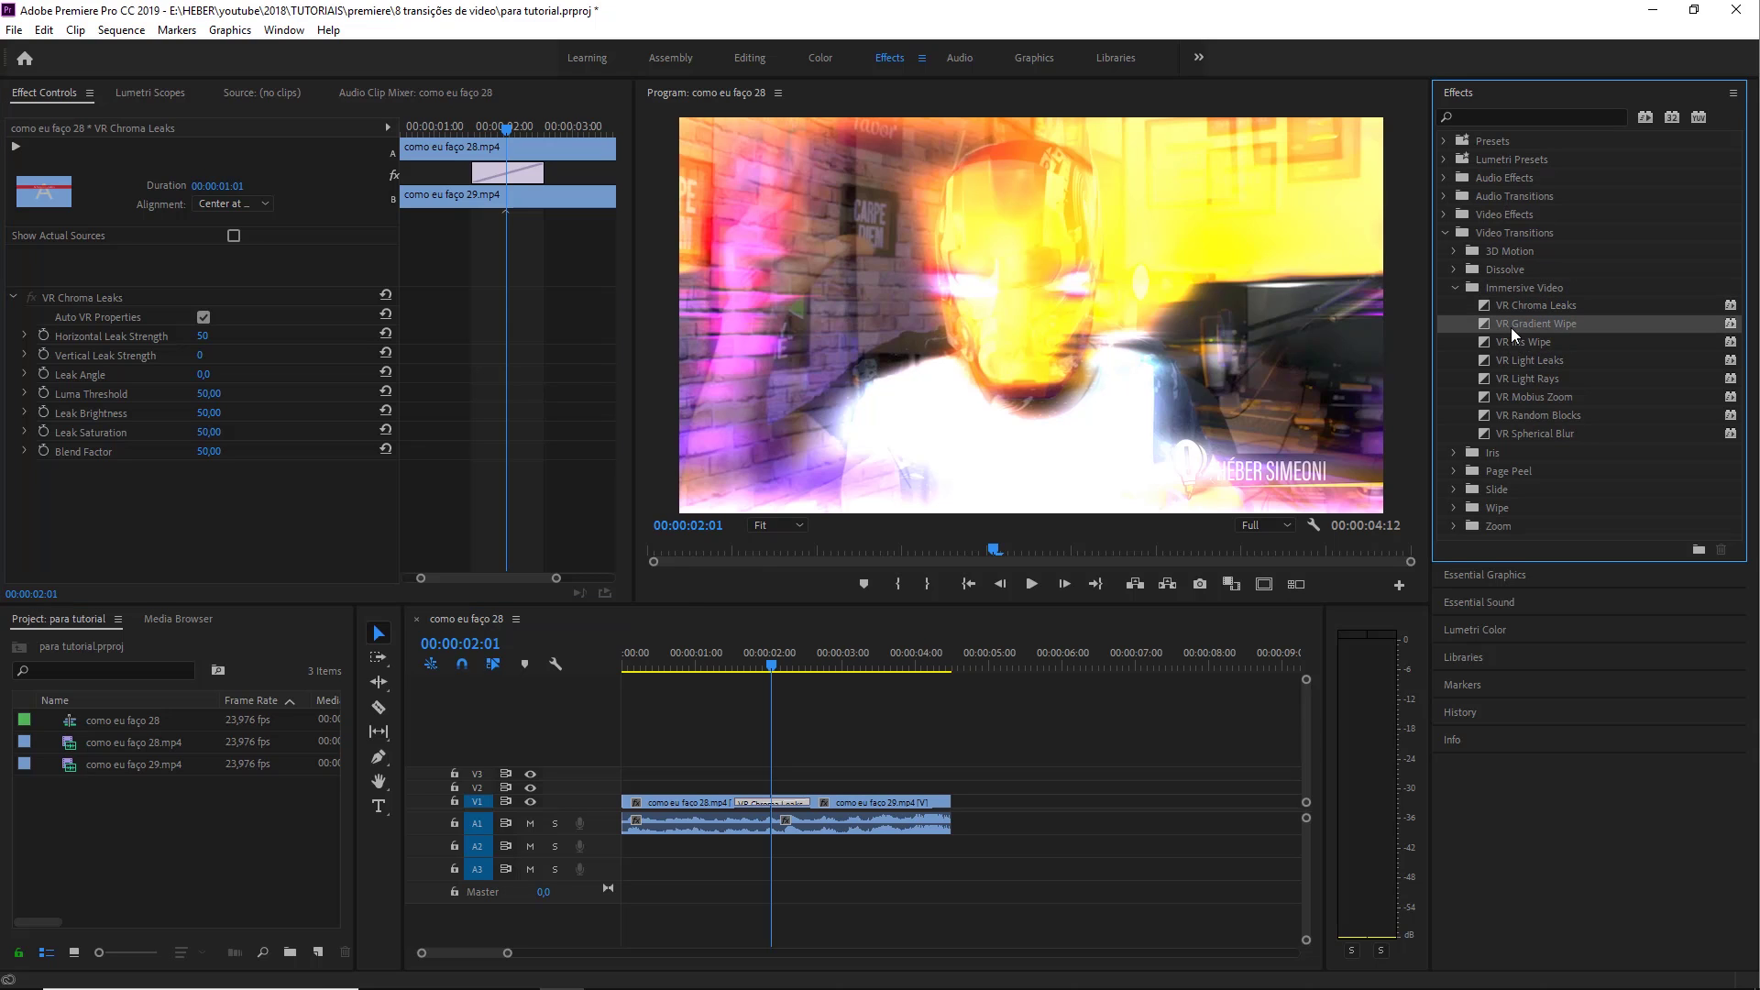
drag(1532, 329, 773, 803)
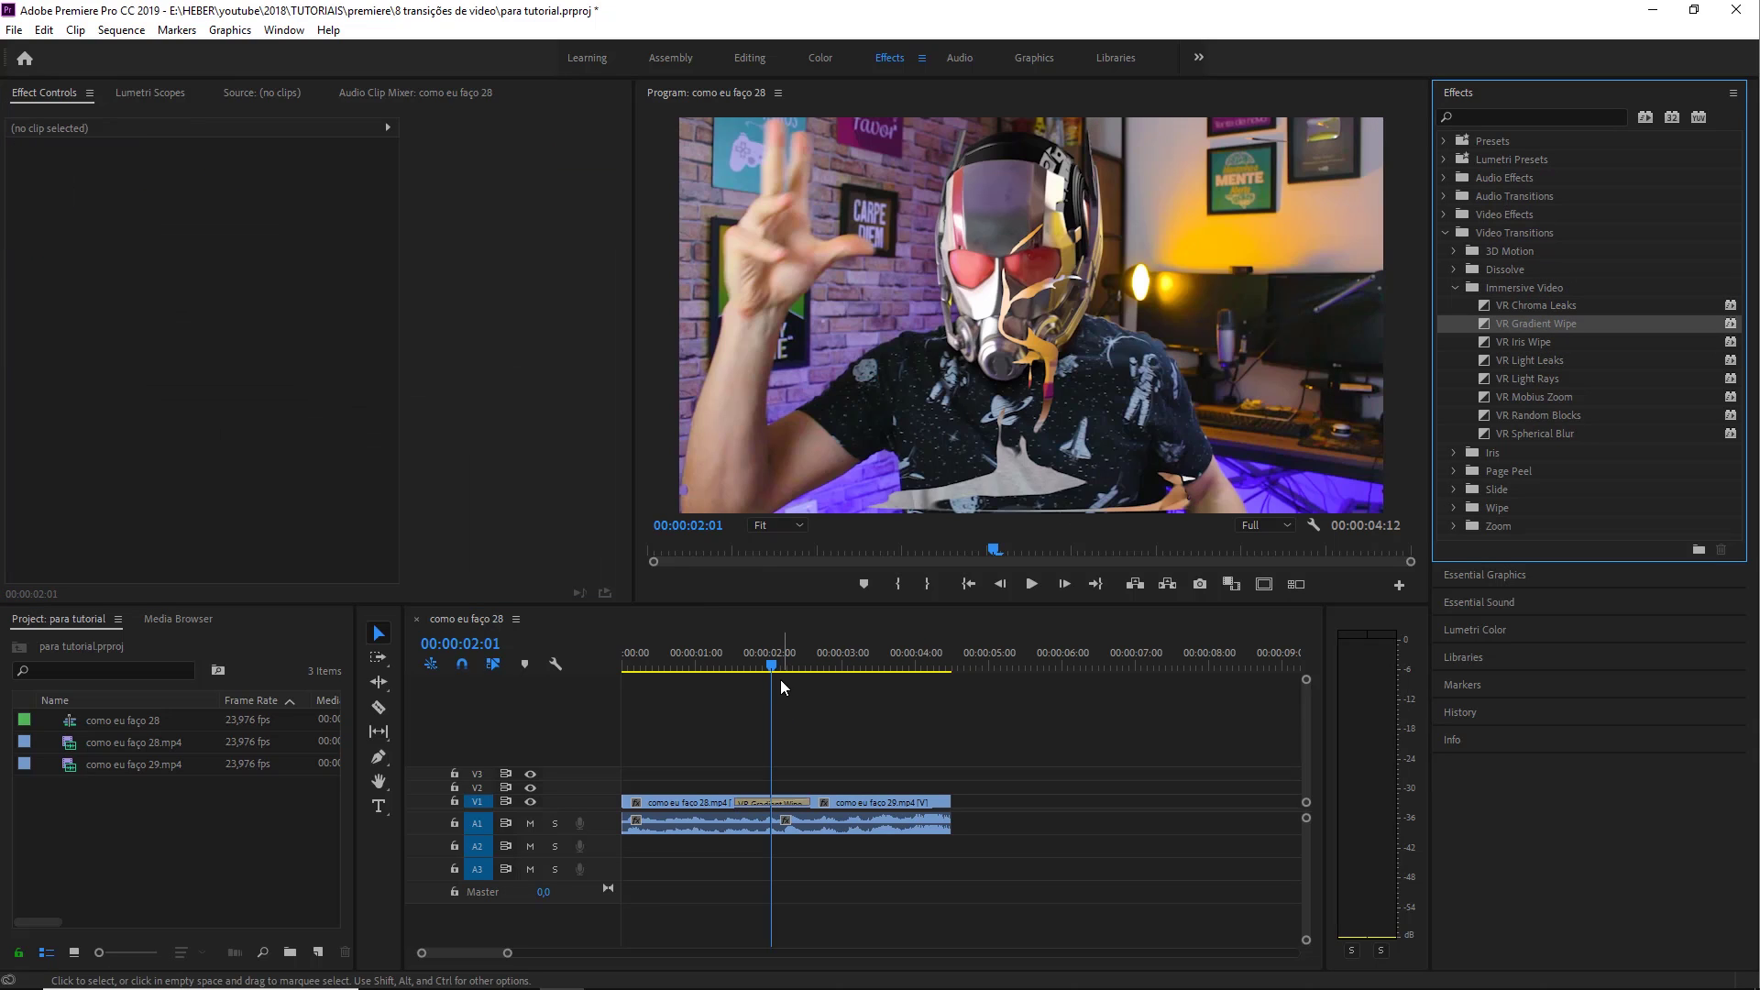
key(ctrl+z)
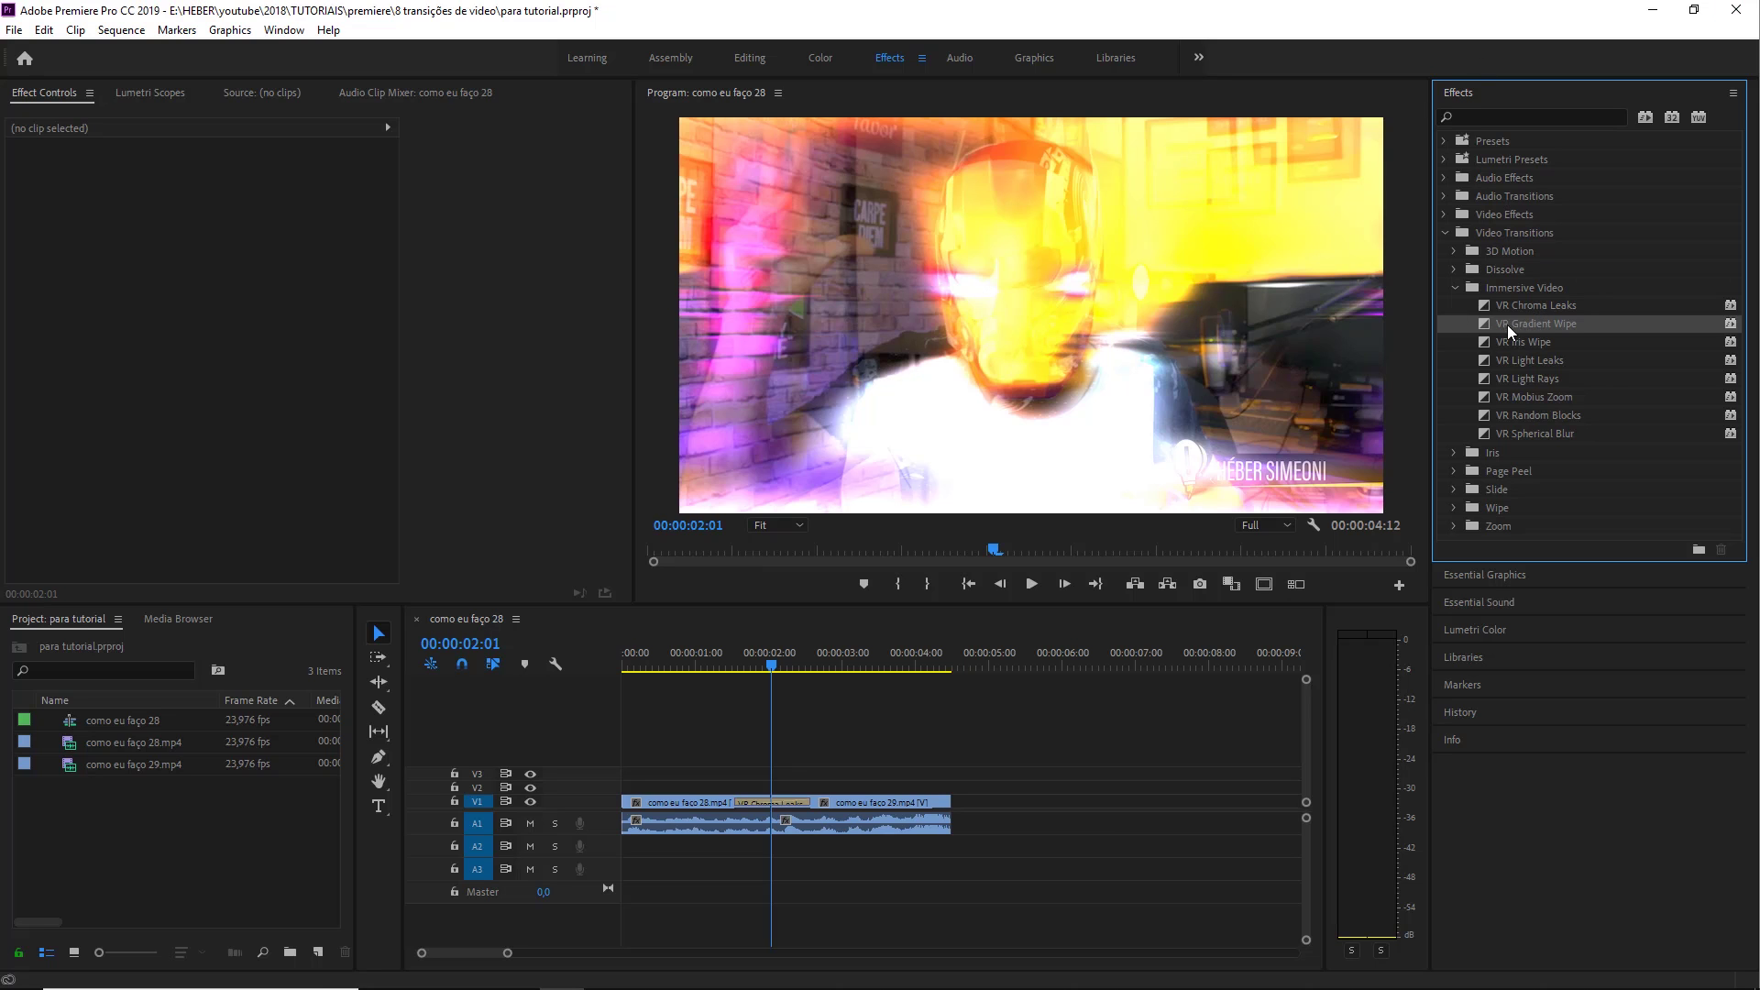
drag(1525, 327, 771, 803)
drag(738, 662, 801, 680)
click(780, 680)
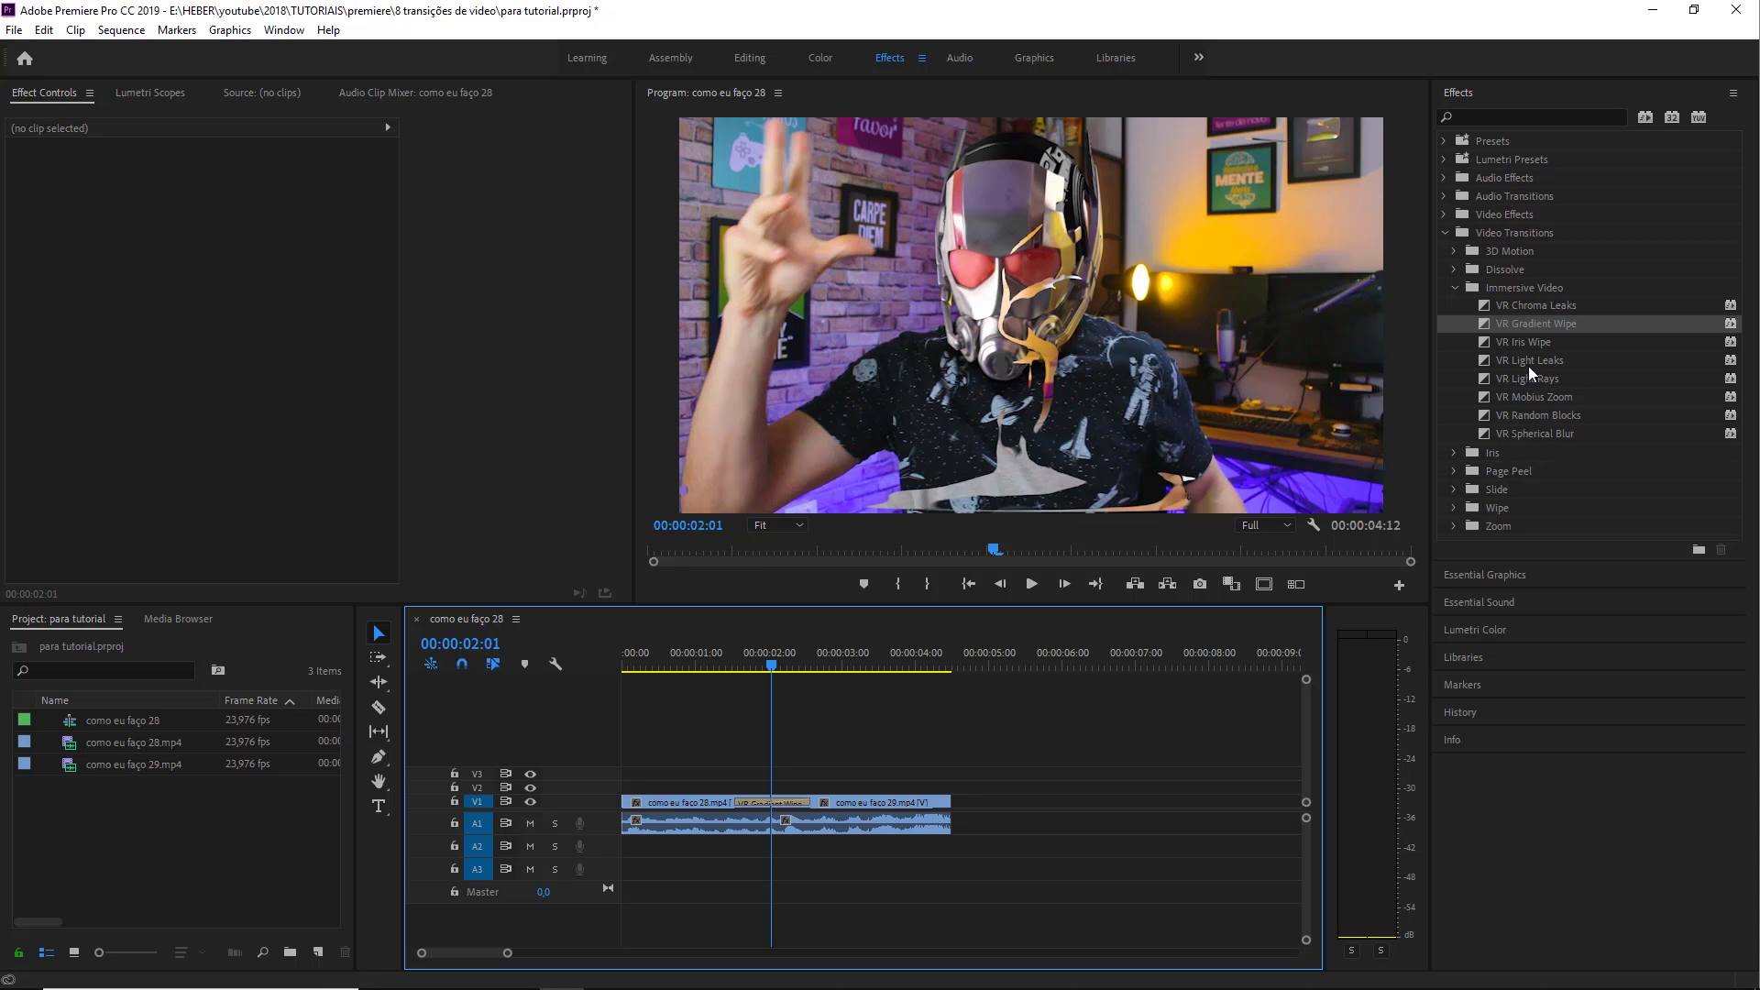
- Replace the cut's transition with VR Iris Wipe and scrub across it
drag(1520, 347, 1431, 424)
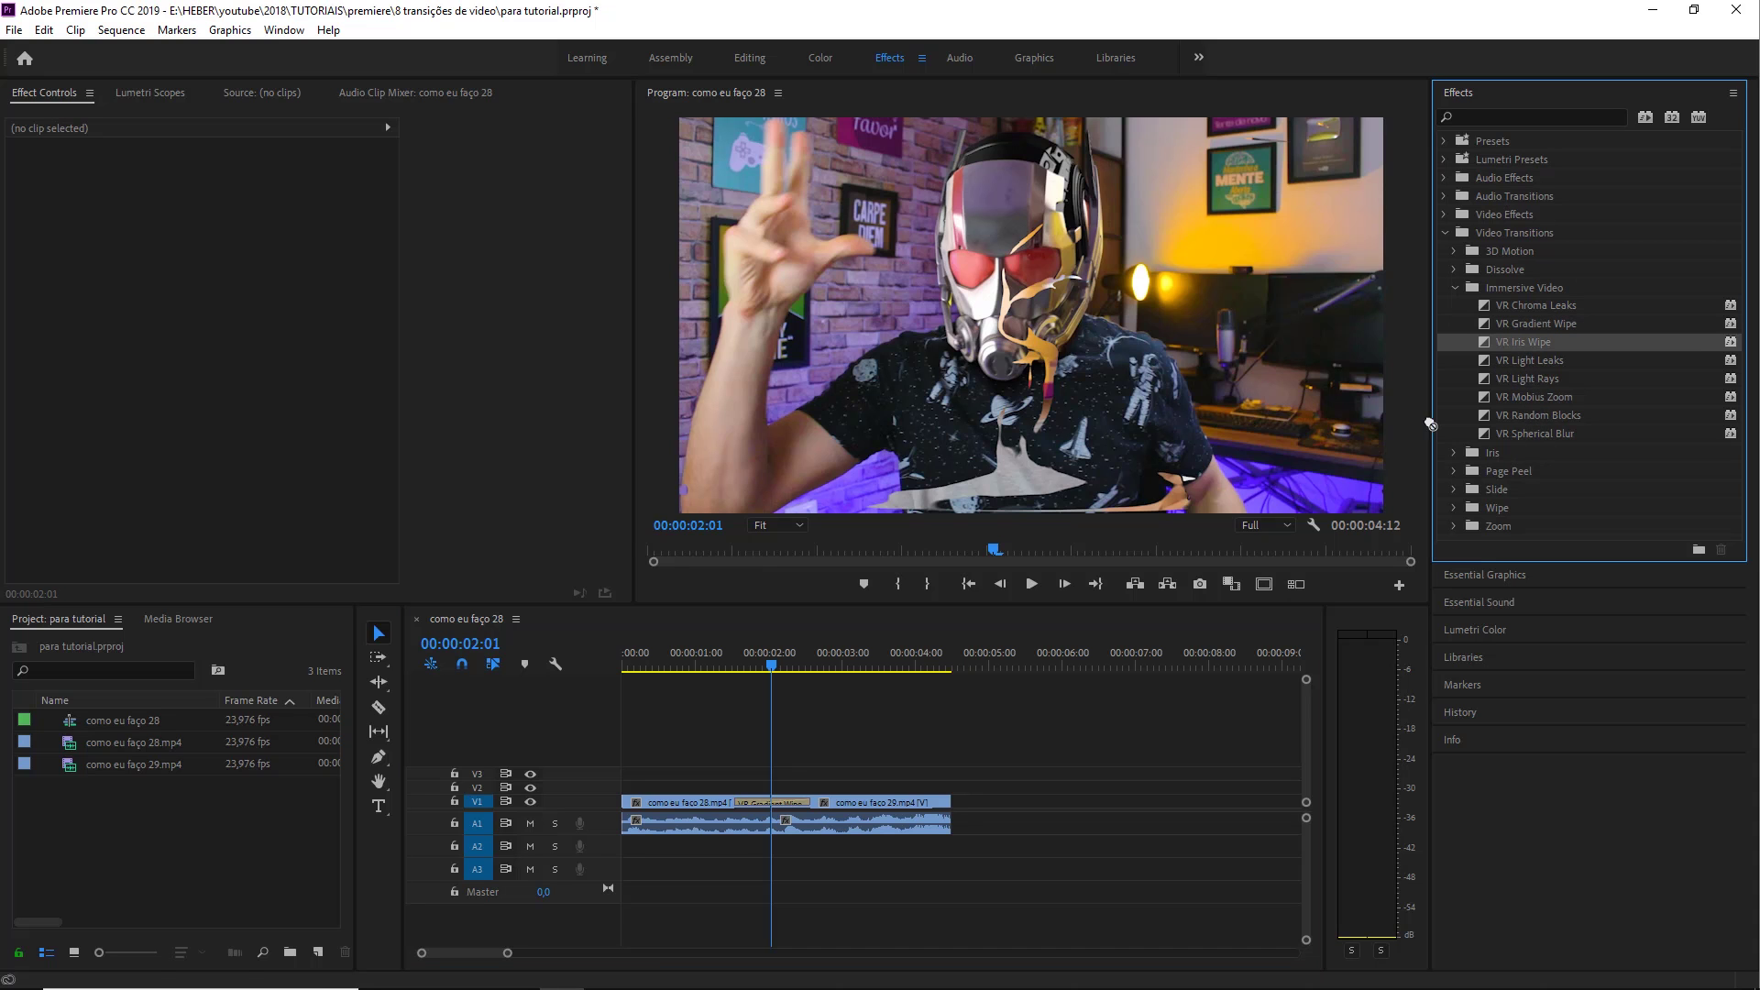
drag(786, 815, 786, 811)
drag(735, 651, 779, 646)
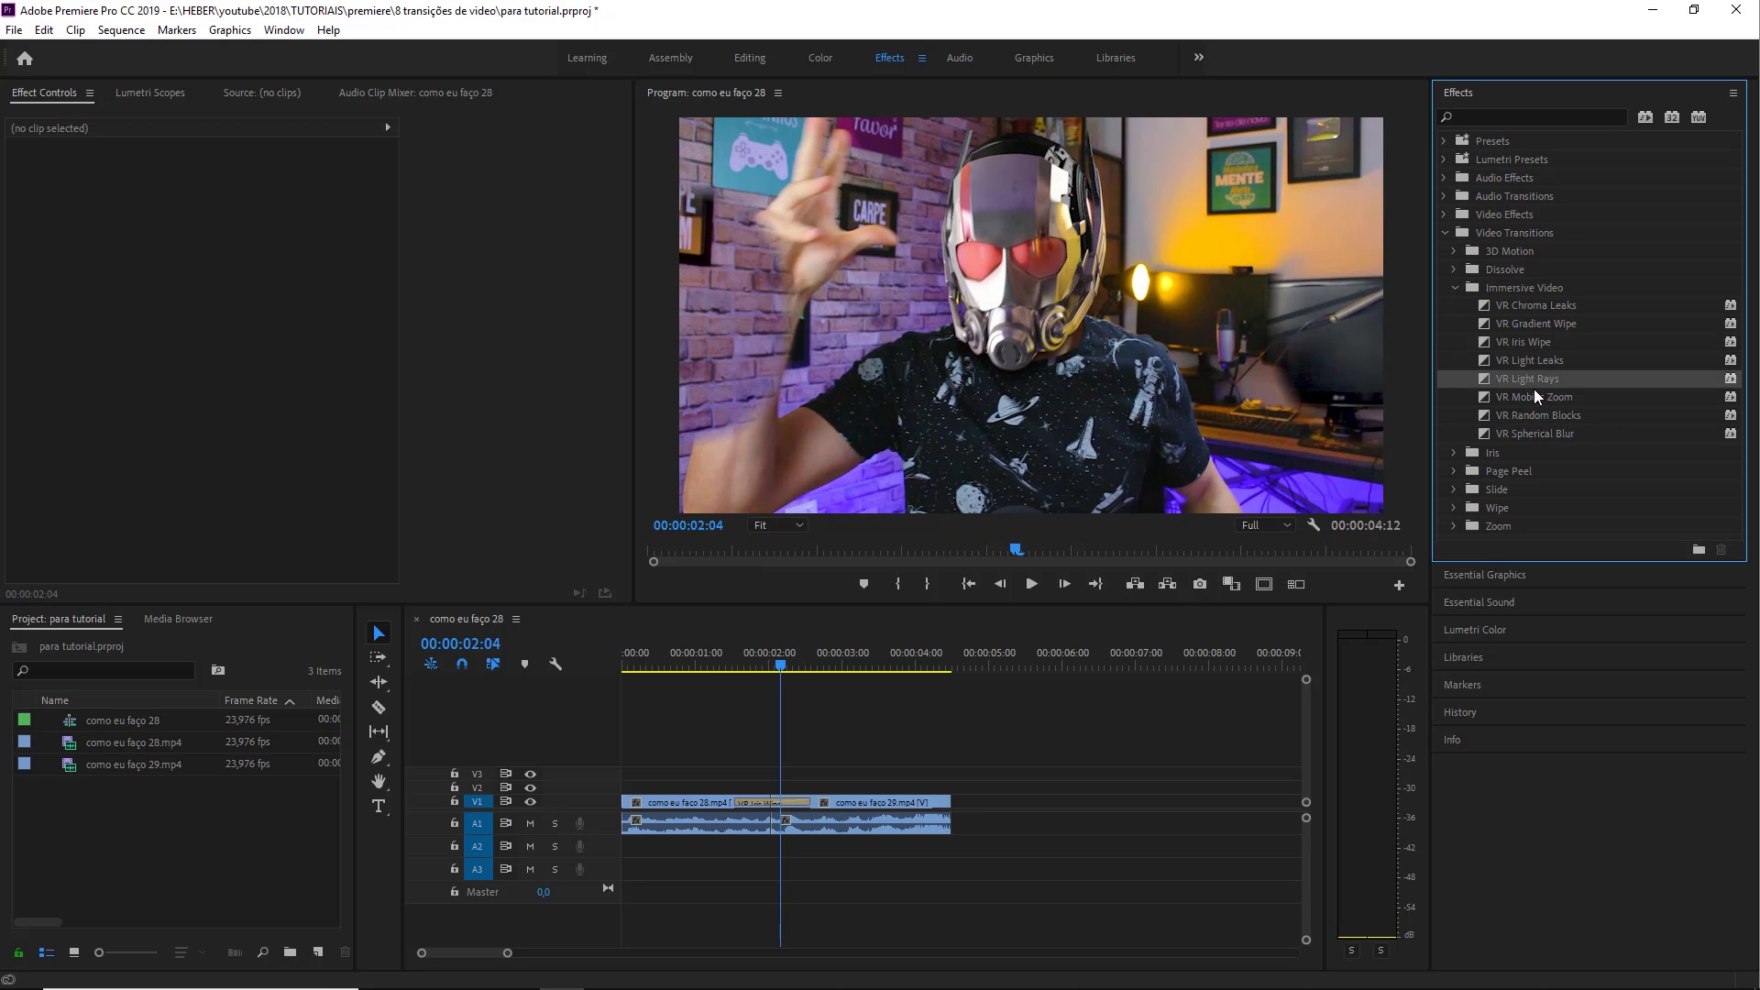
- Swap in VR Light Rays at the cut and scrub through its preview
drag(790, 803, 786, 803)
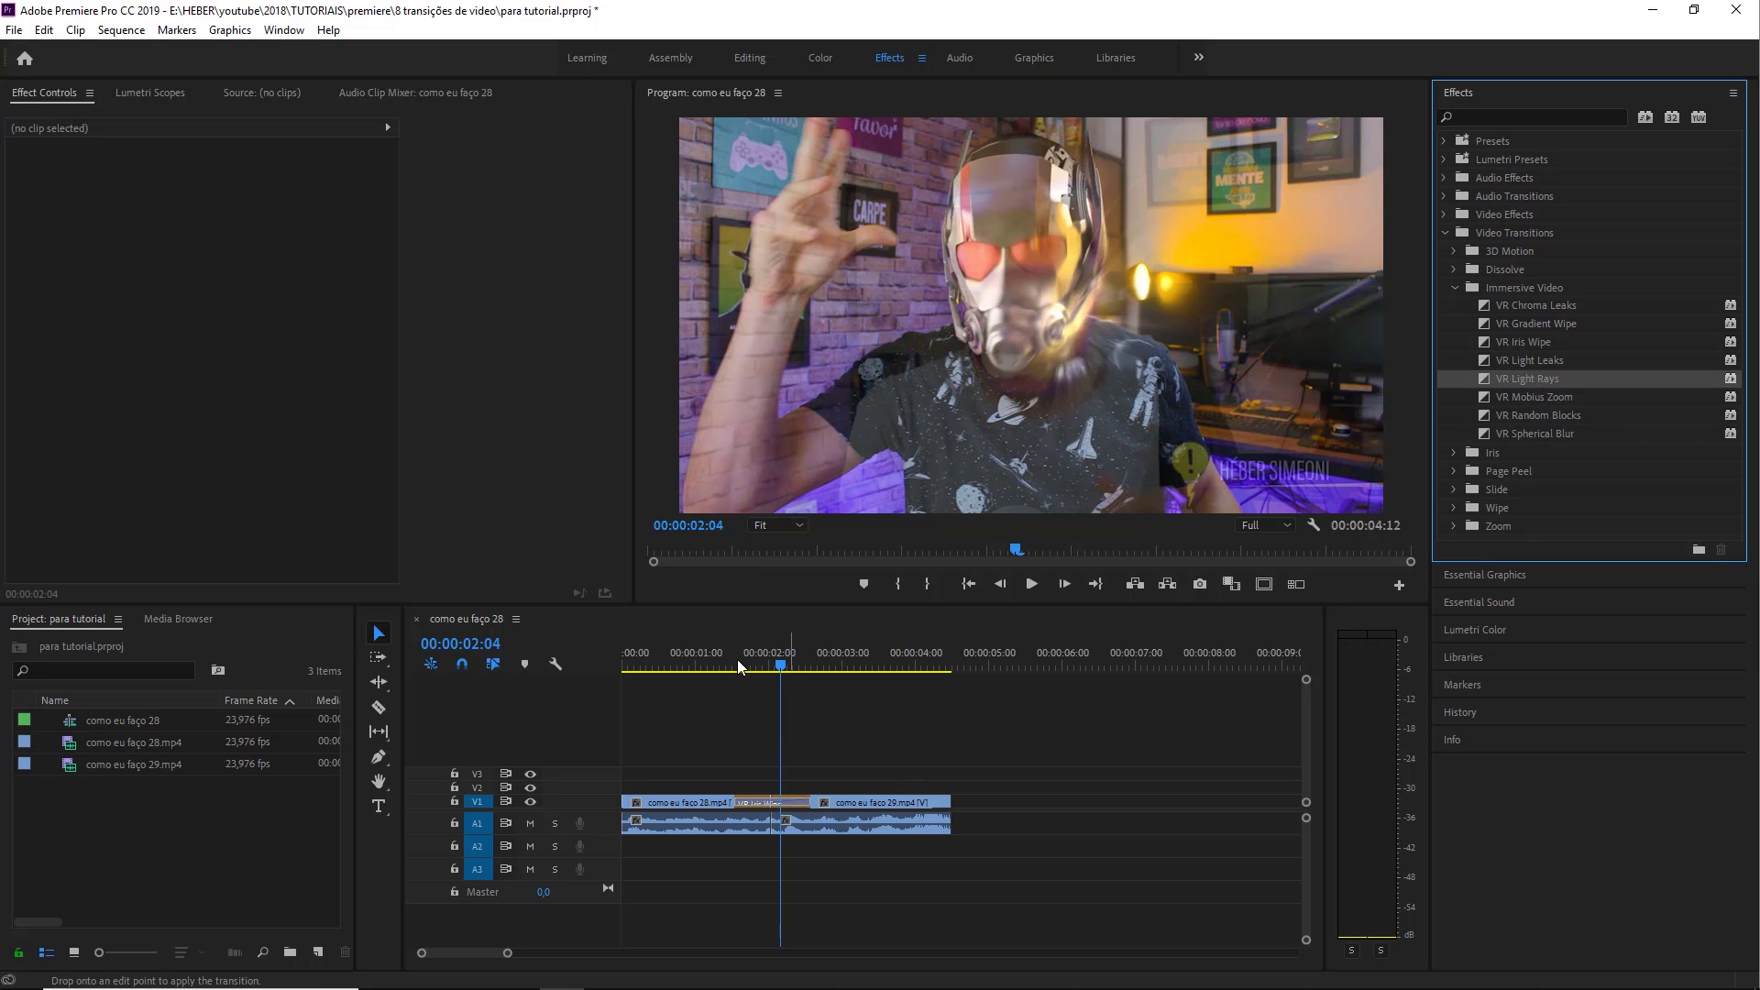
drag(784, 653, 787, 672)
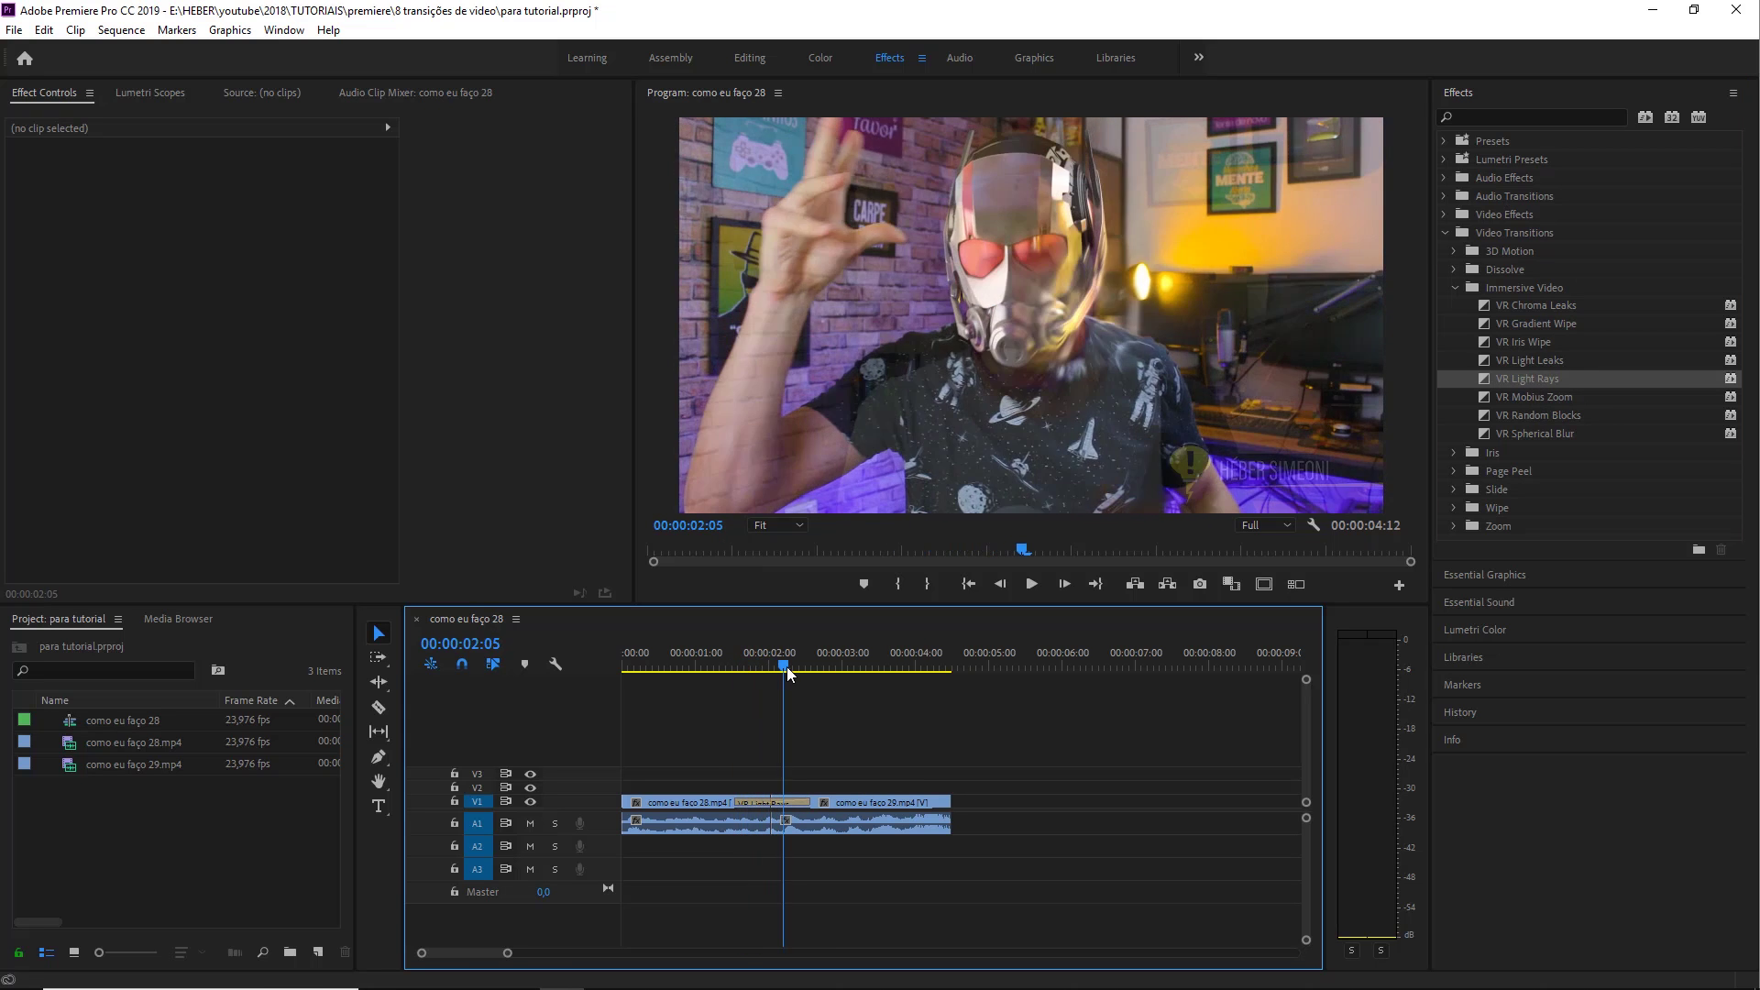
click(1550, 322)
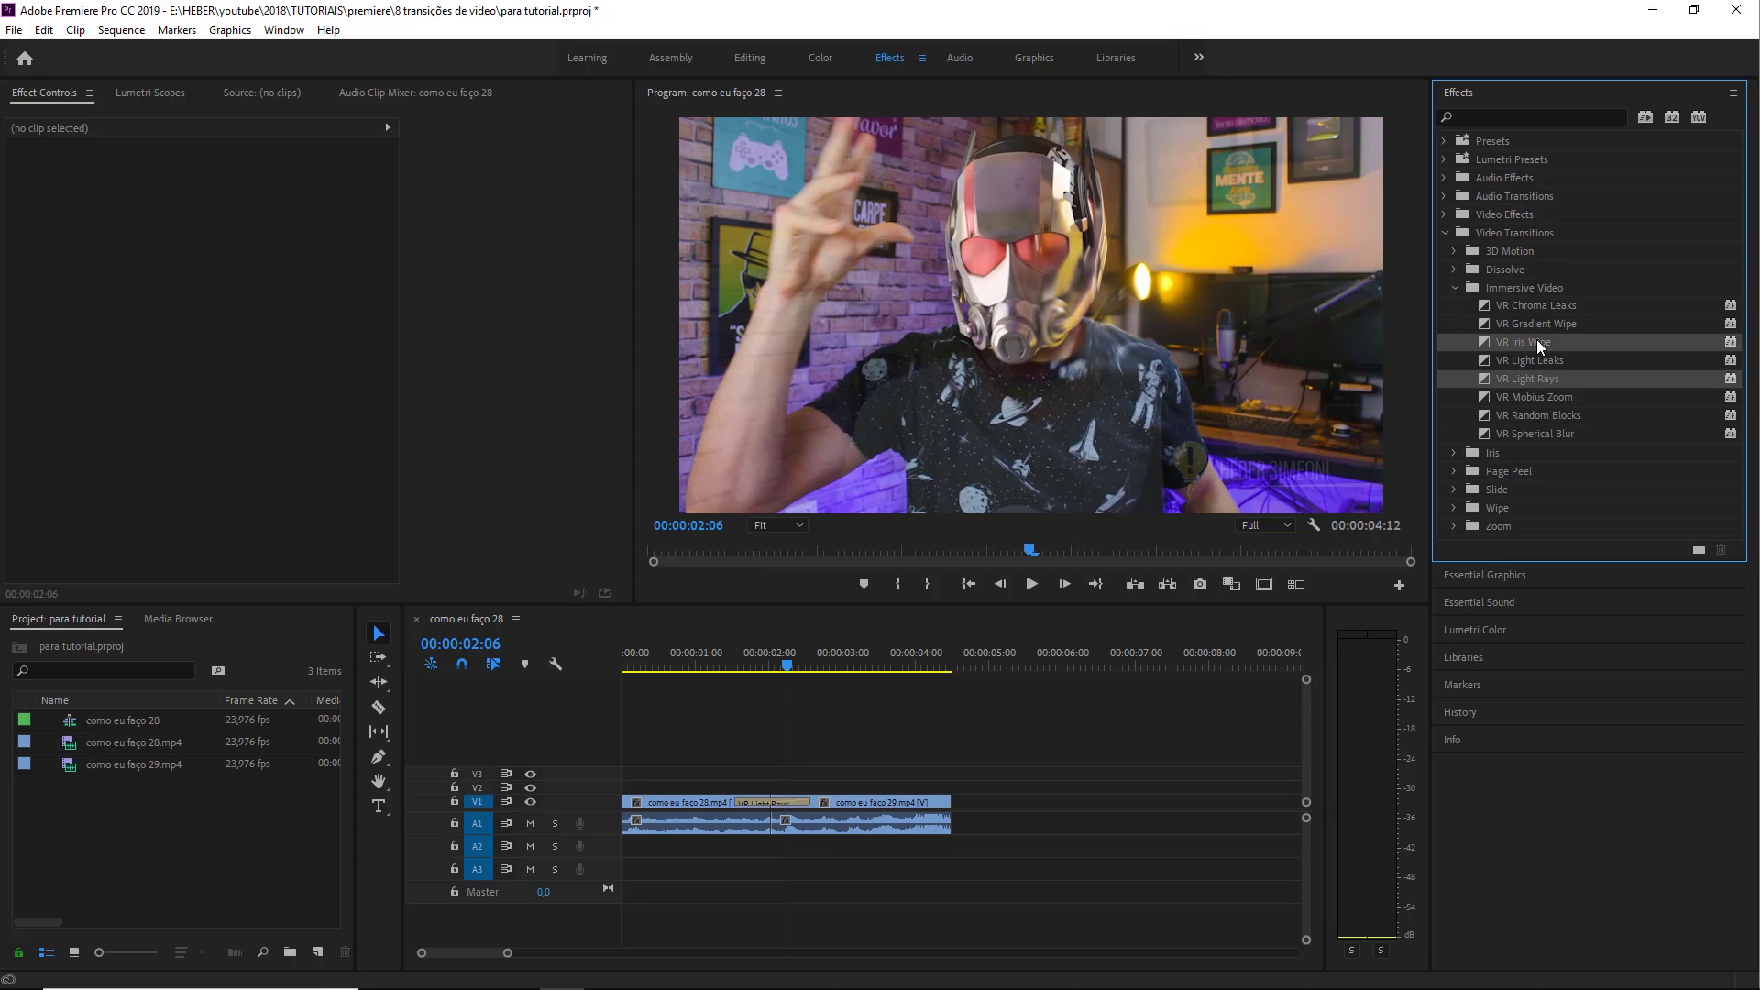
click(1532, 328)
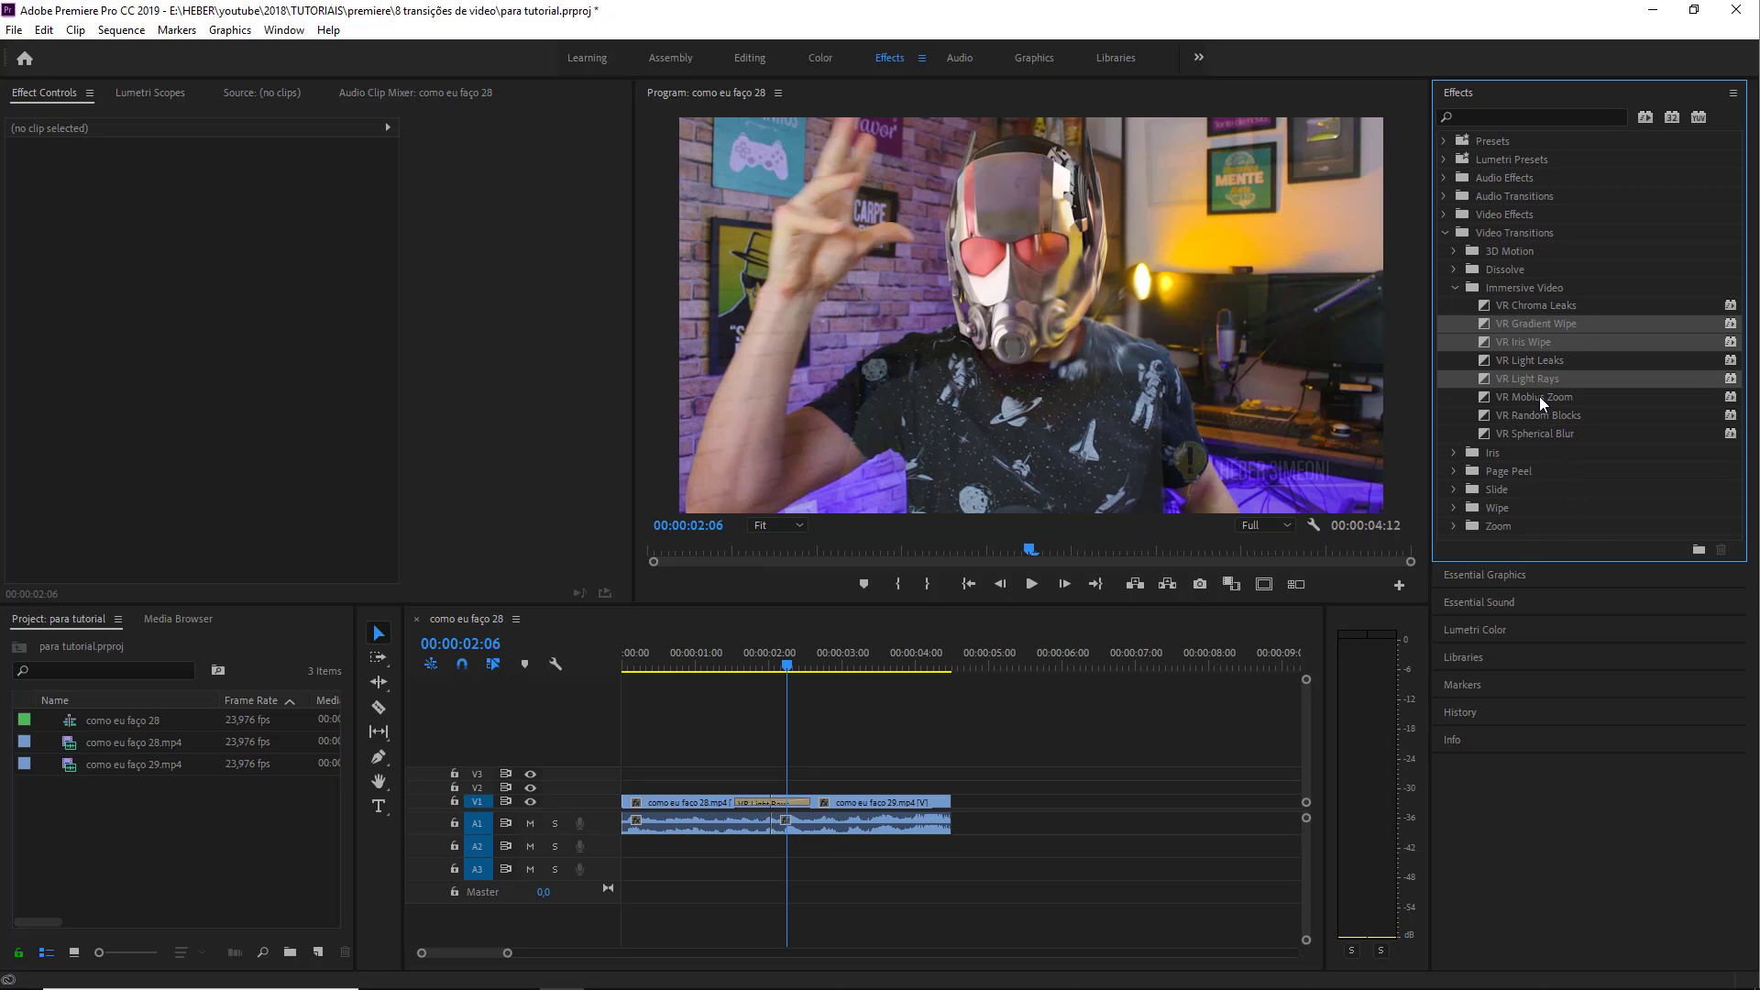
- Try VR Mobius Zoom and then VR Light Leaks at the cut, scrubbing each
drag(1539, 397, 580, 832)
drag(770, 800, 772, 802)
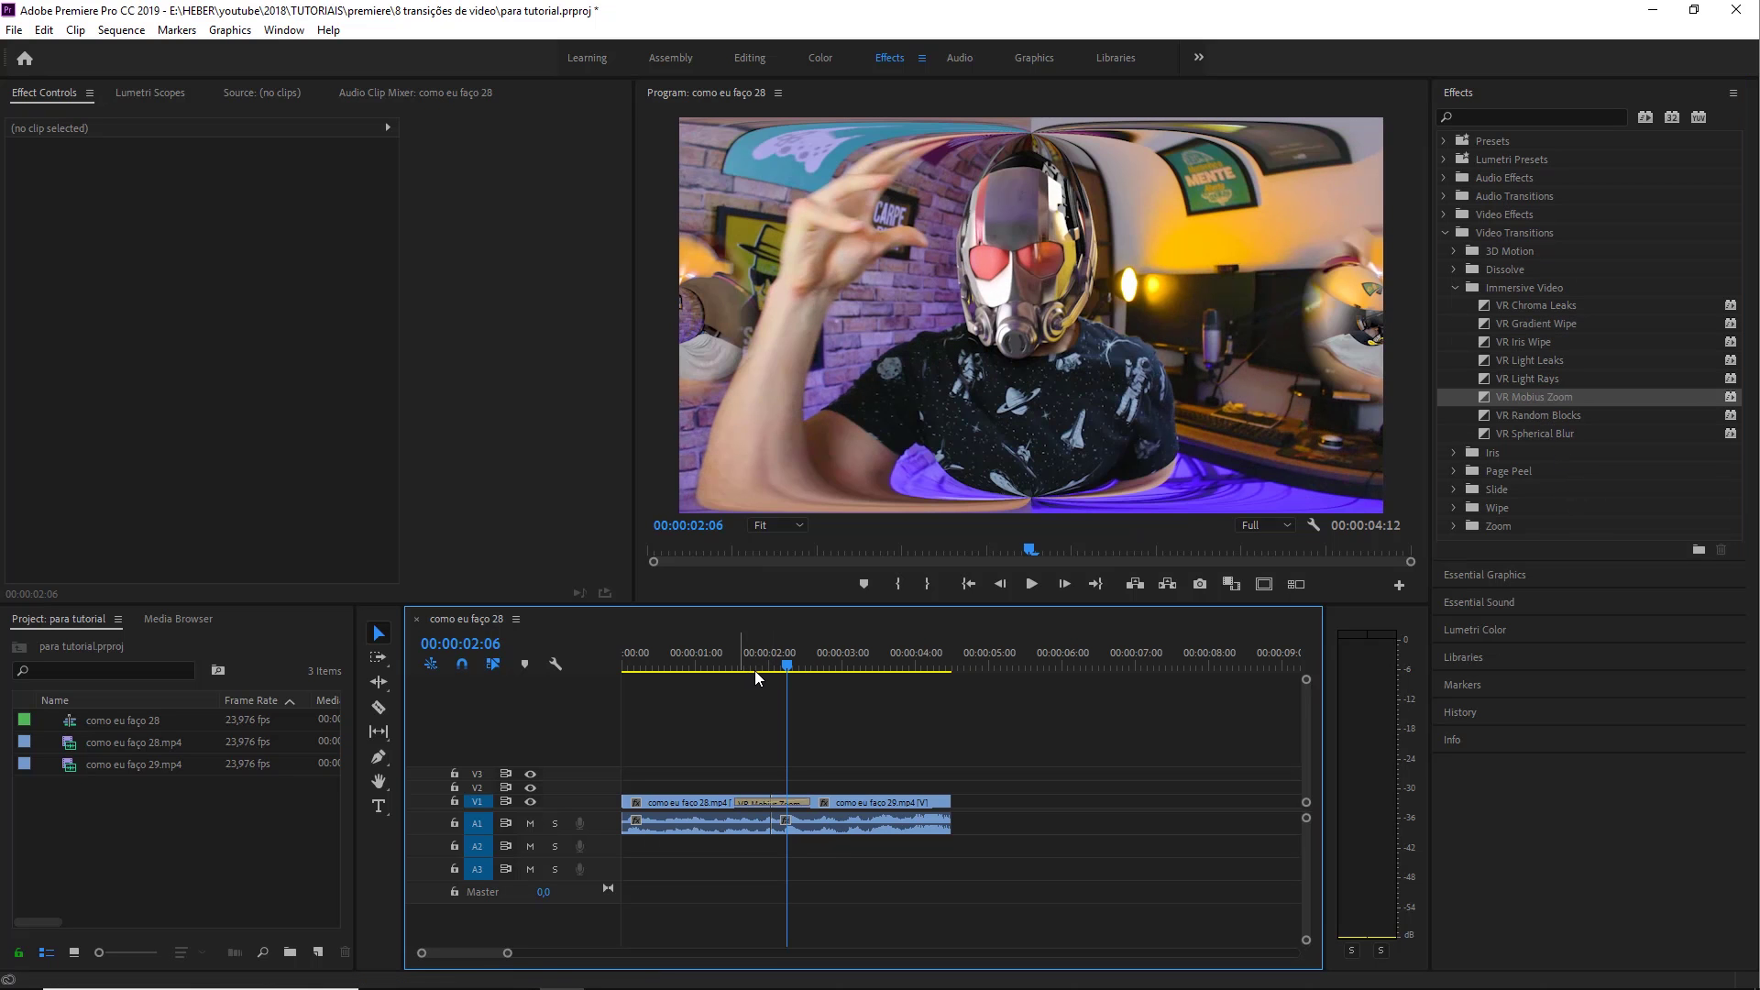
mouse_move(756, 672)
mouse_down()
mouse_move(792, 667)
mouse_move(764, 677)
mouse_up()
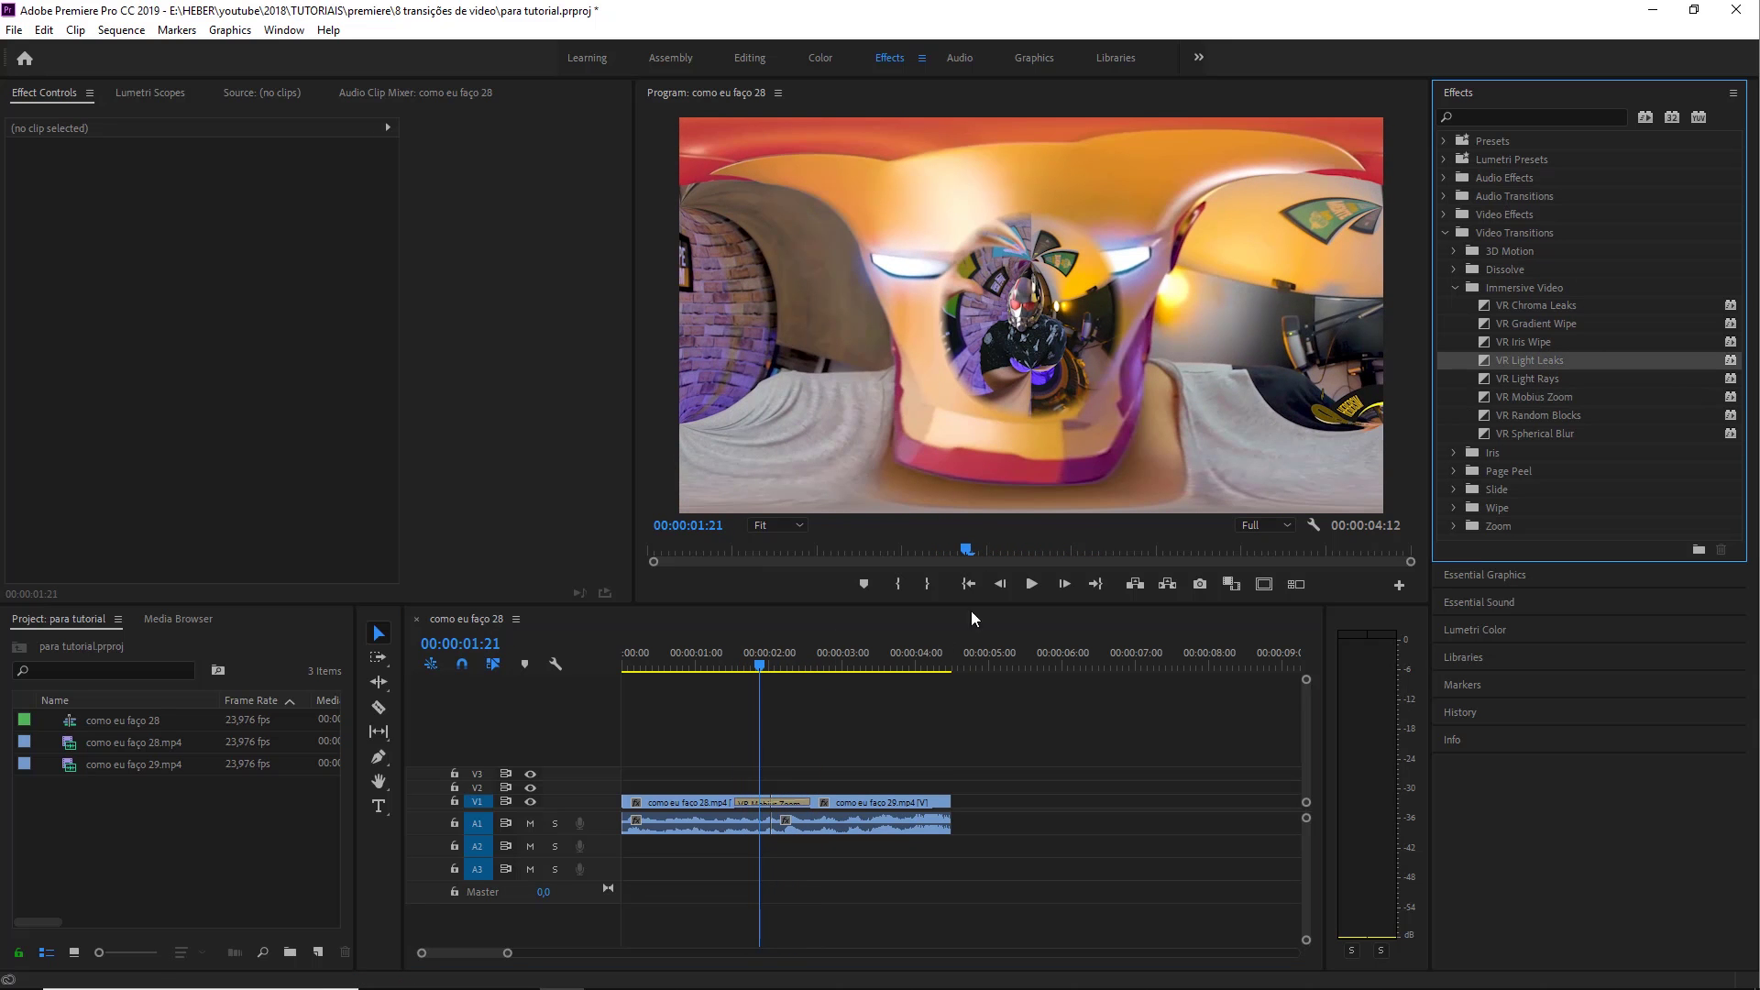
drag(806, 816, 806, 814)
mouse_move(759, 667)
mouse_down()
mouse_move(805, 658)
mouse_move(783, 666)
mouse_up()
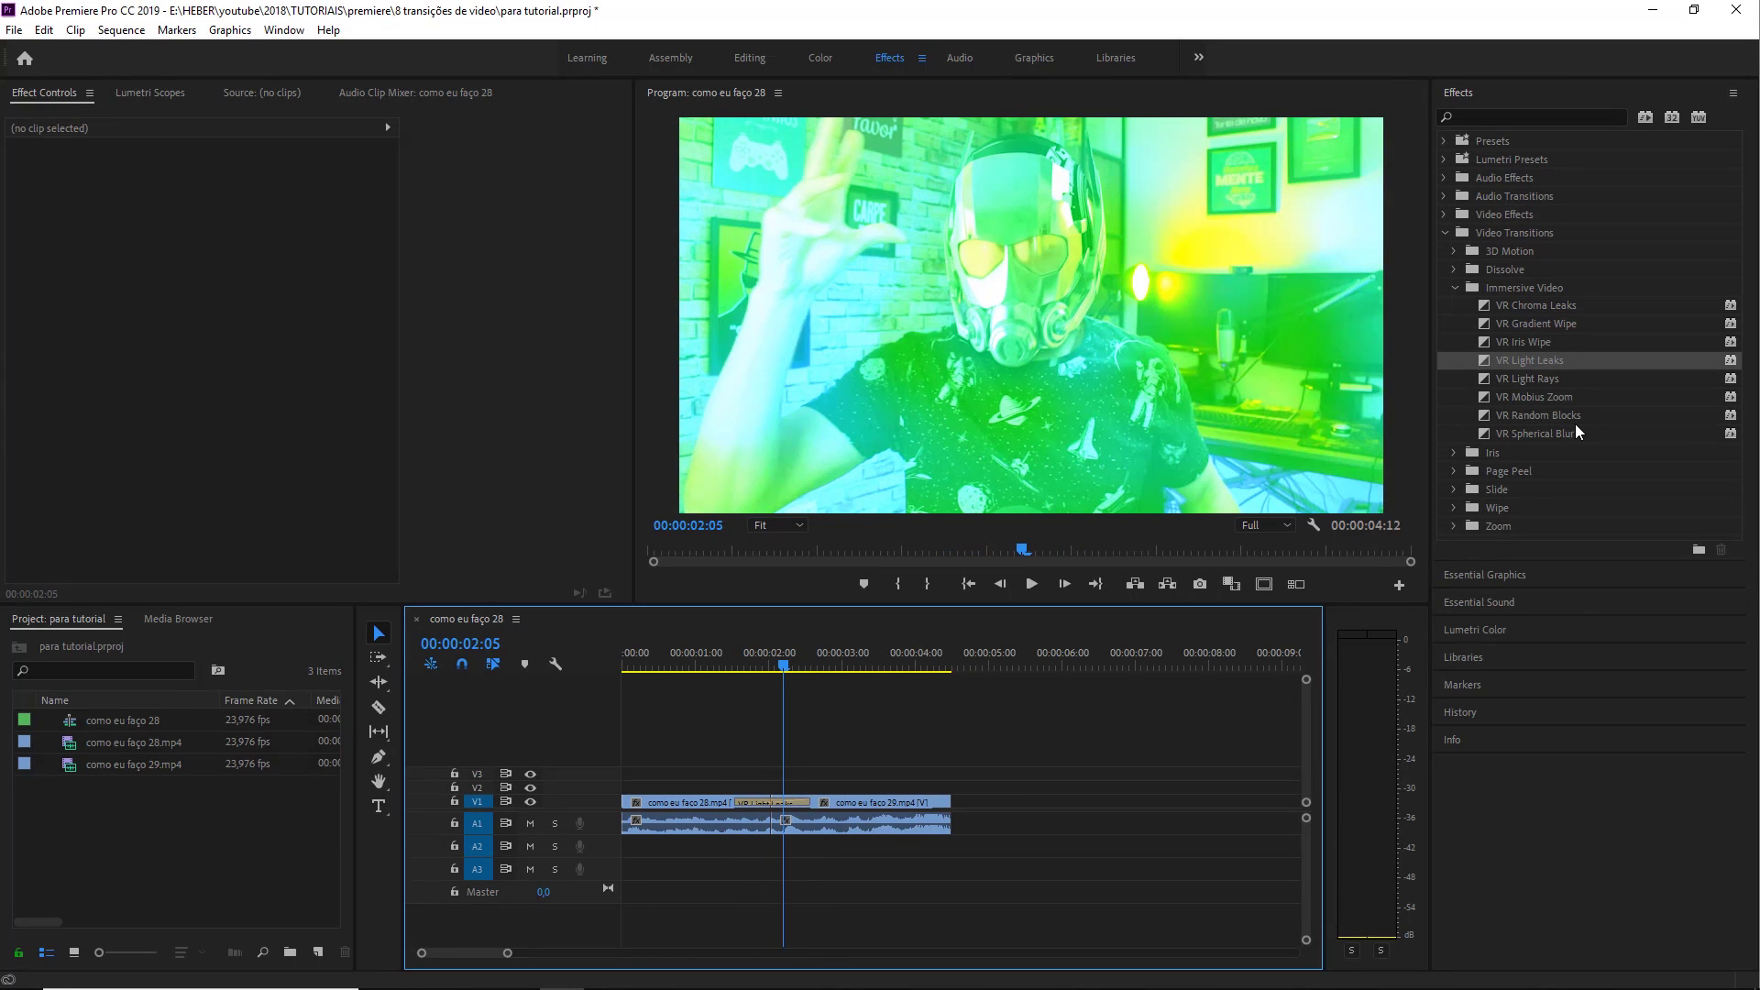
- Put VR Spherical Blur on the cut and play it from 00:00:01:14
drag(784, 815, 784, 815)
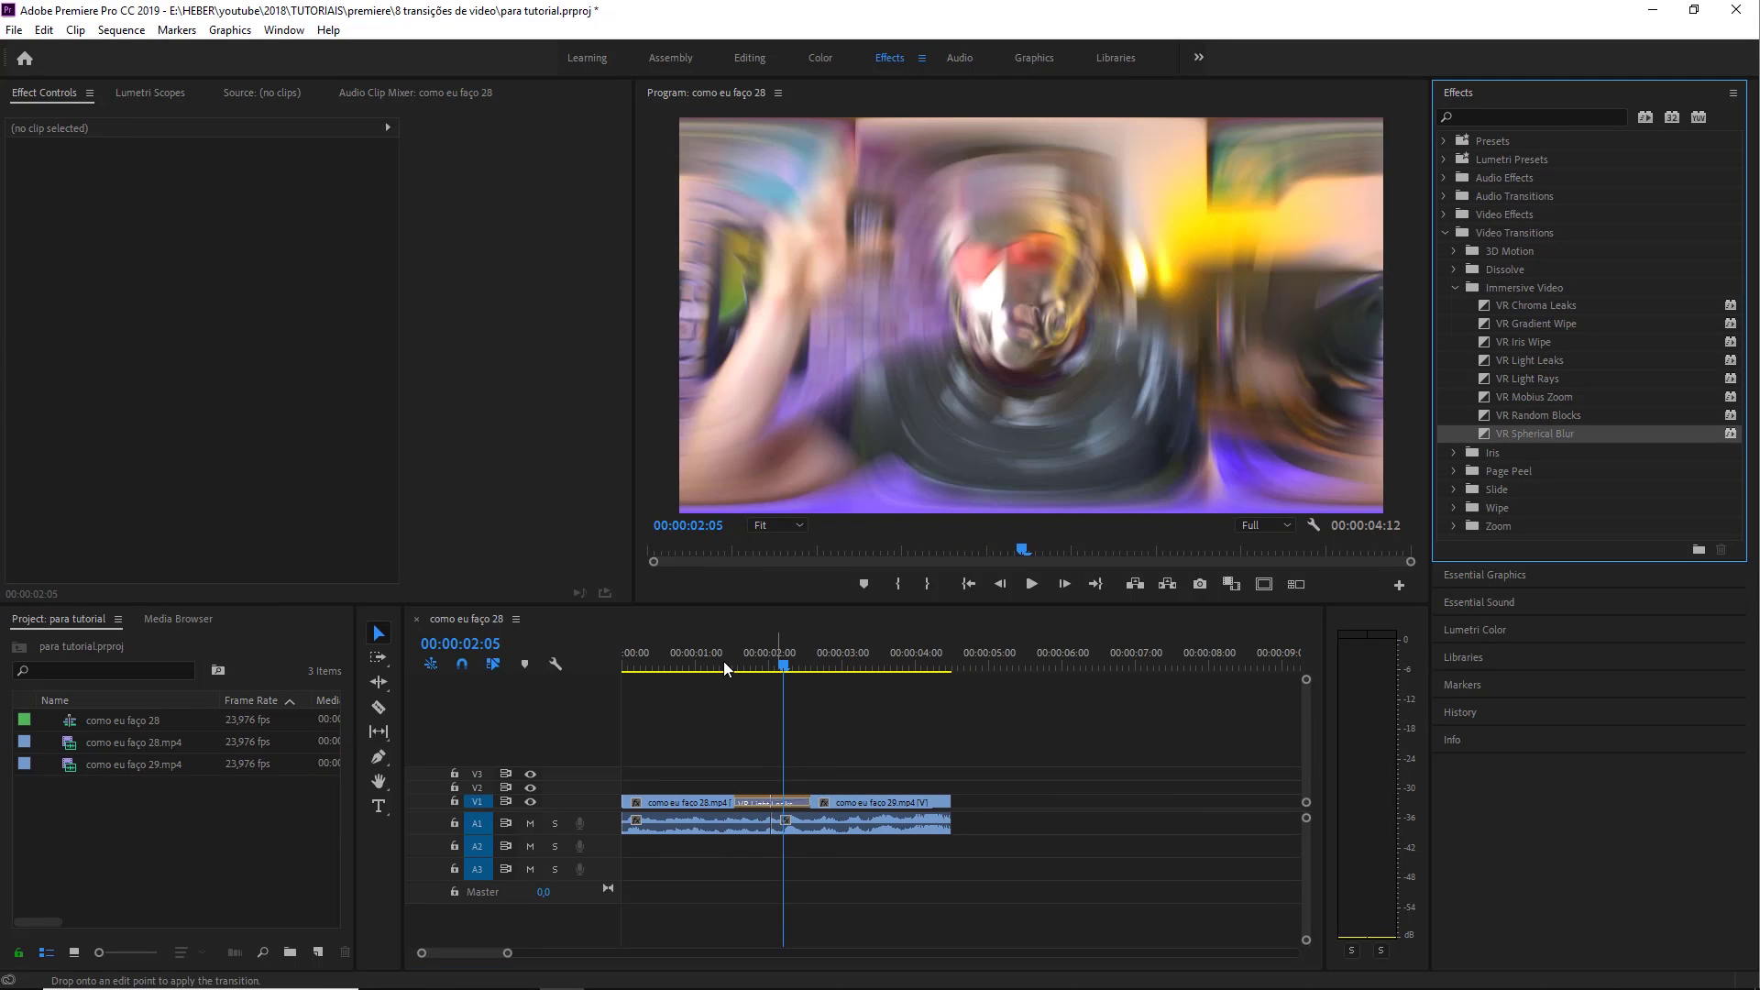
drag(722, 667, 747, 666)
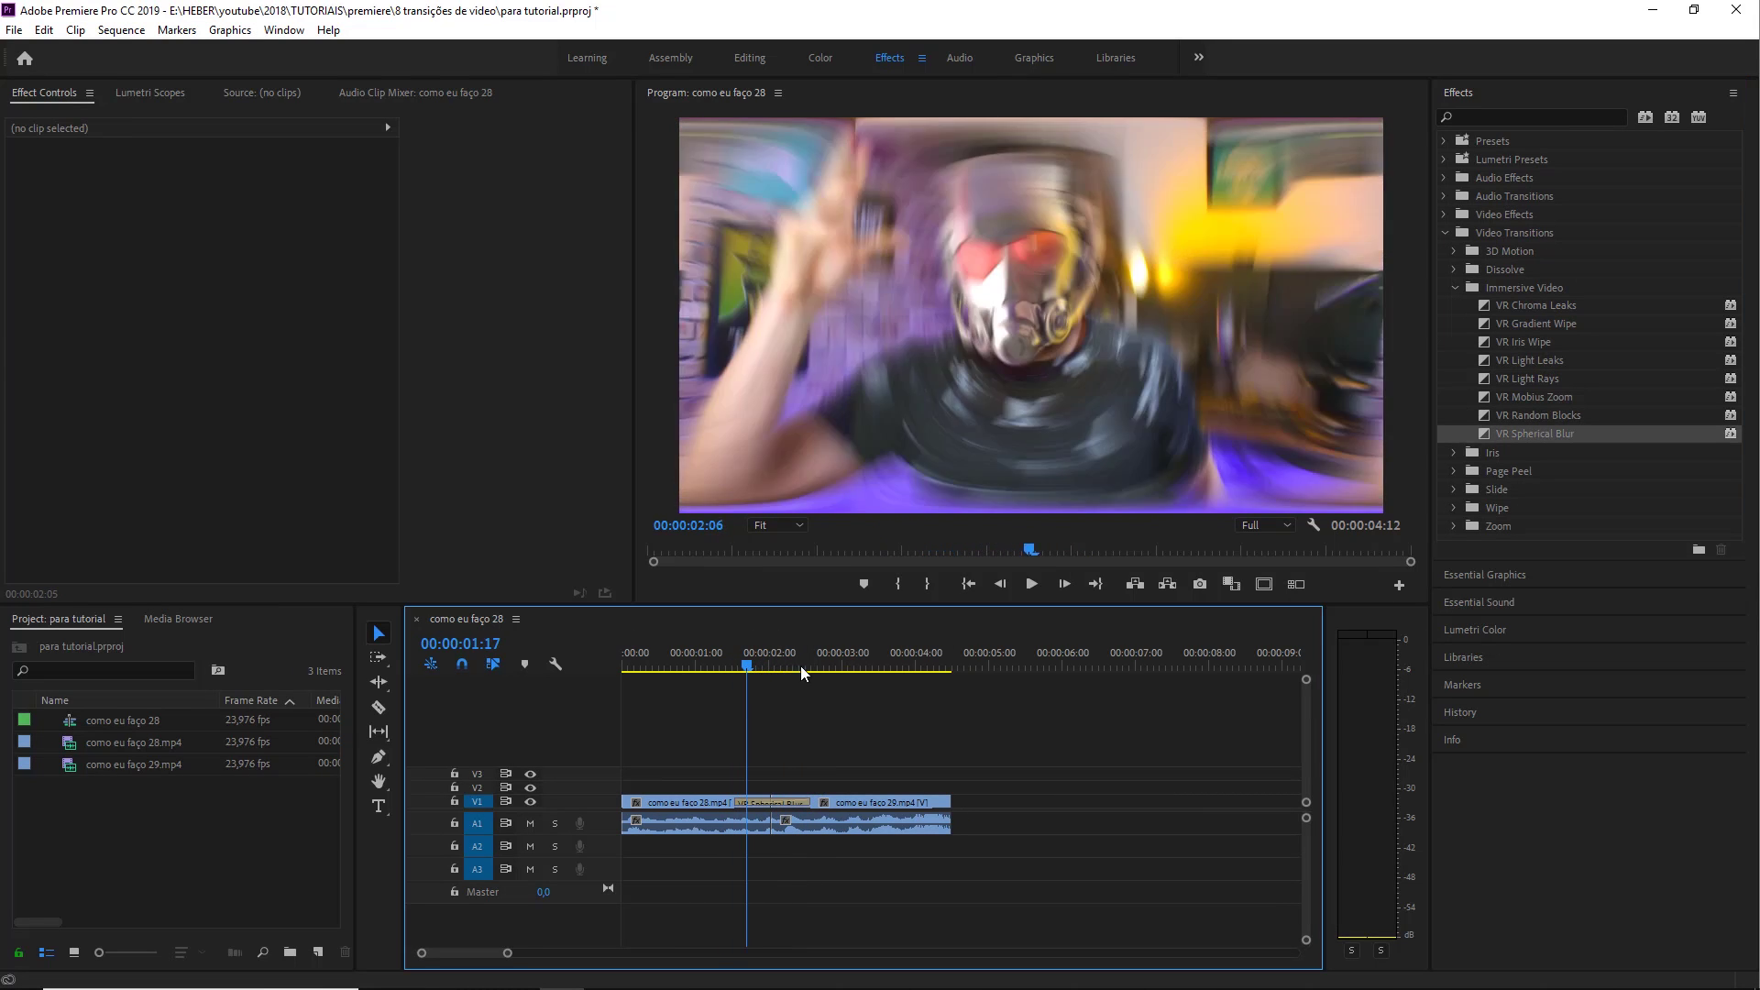
click(807, 665)
click(739, 666)
key(space)
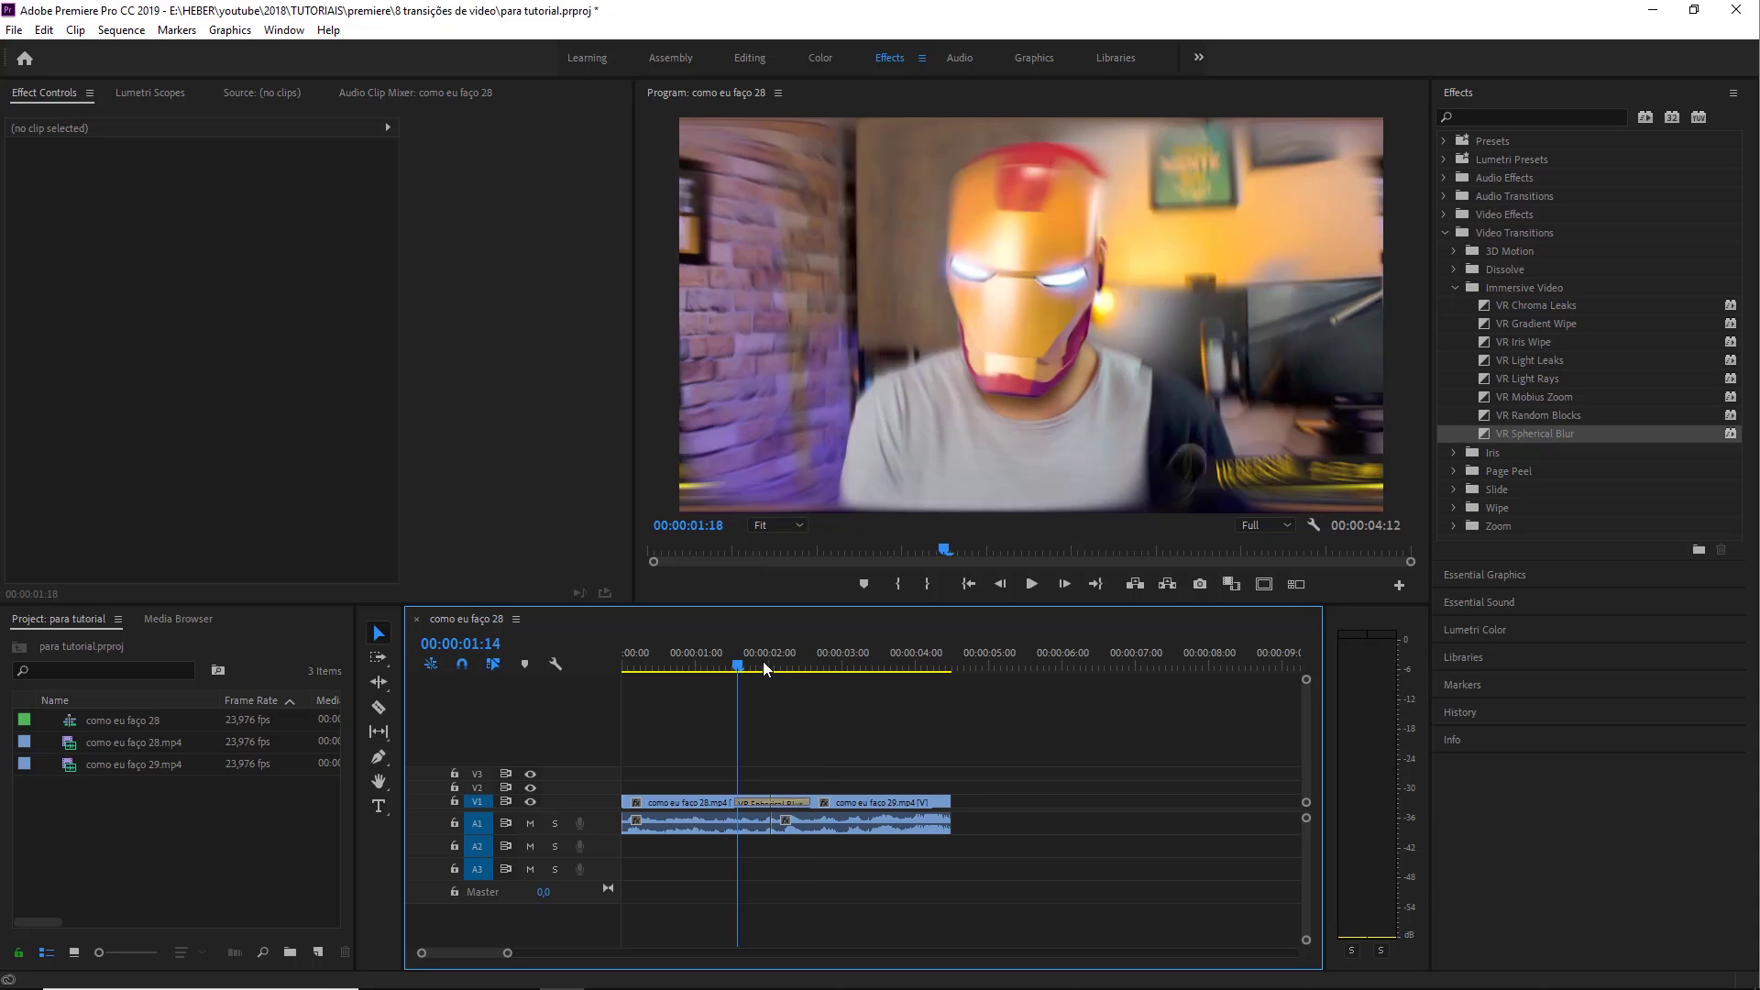
key(space)
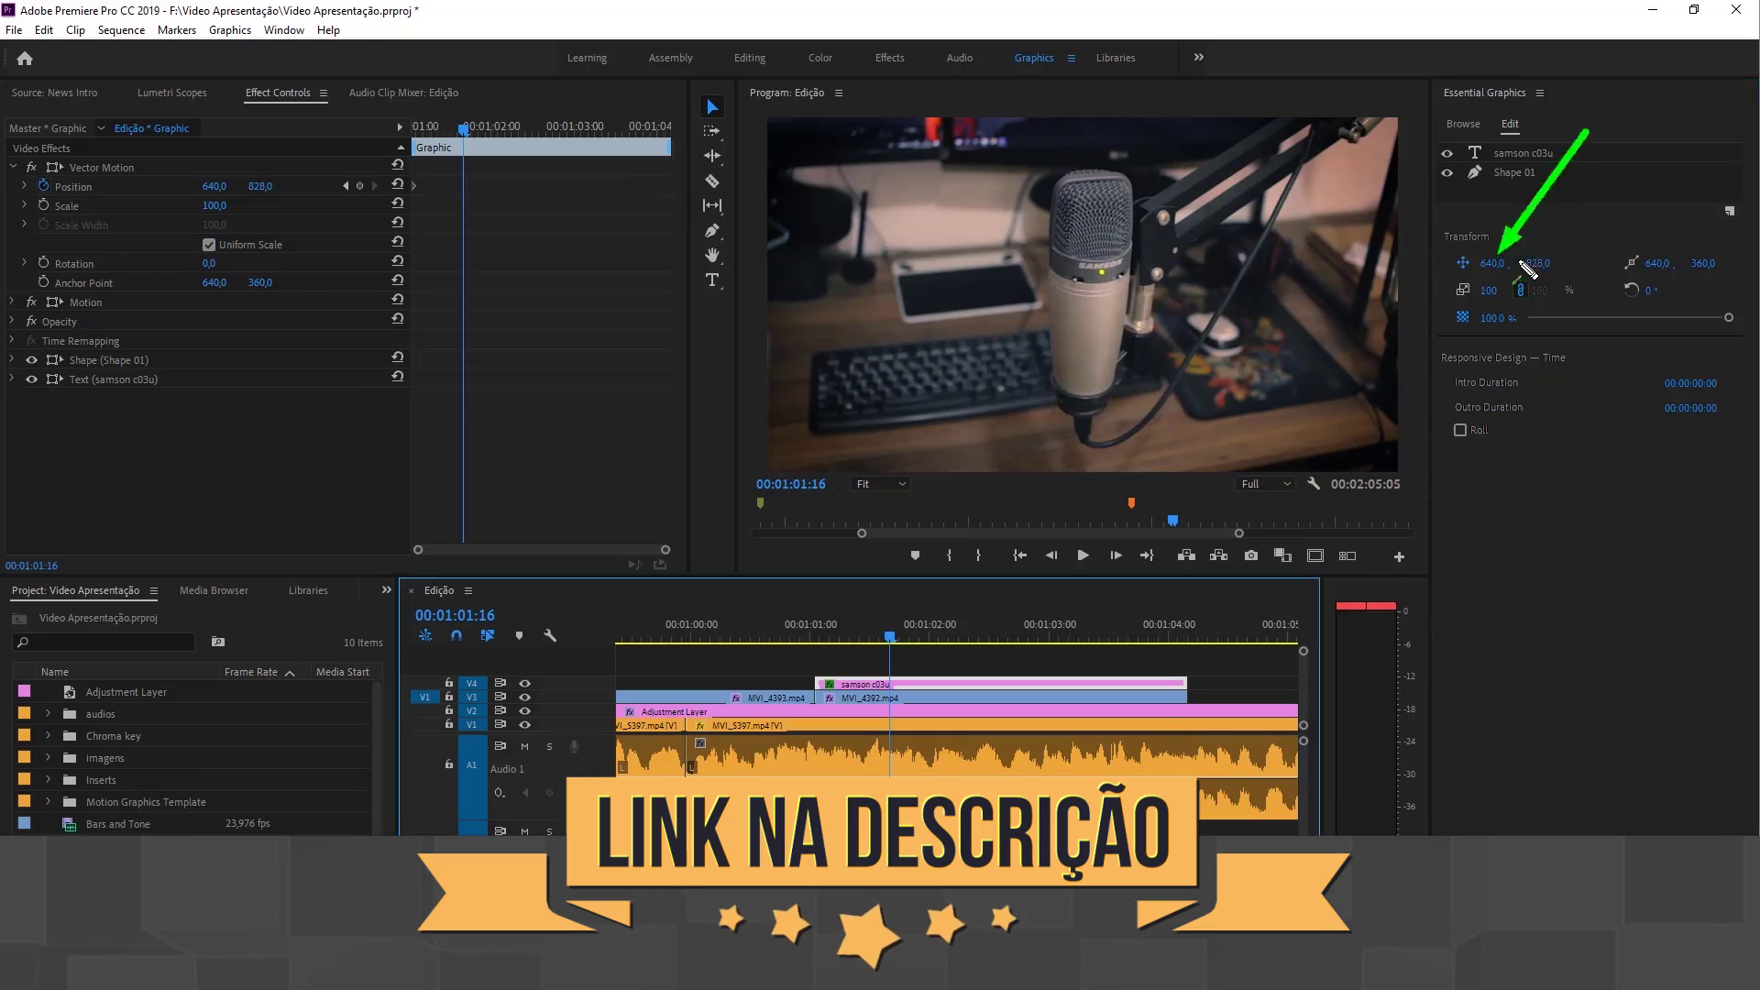
- Lower the title's Position Y value to 358 so SAMSON C03U sits at 640, 358
drag(1529, 265, 1467, 266)
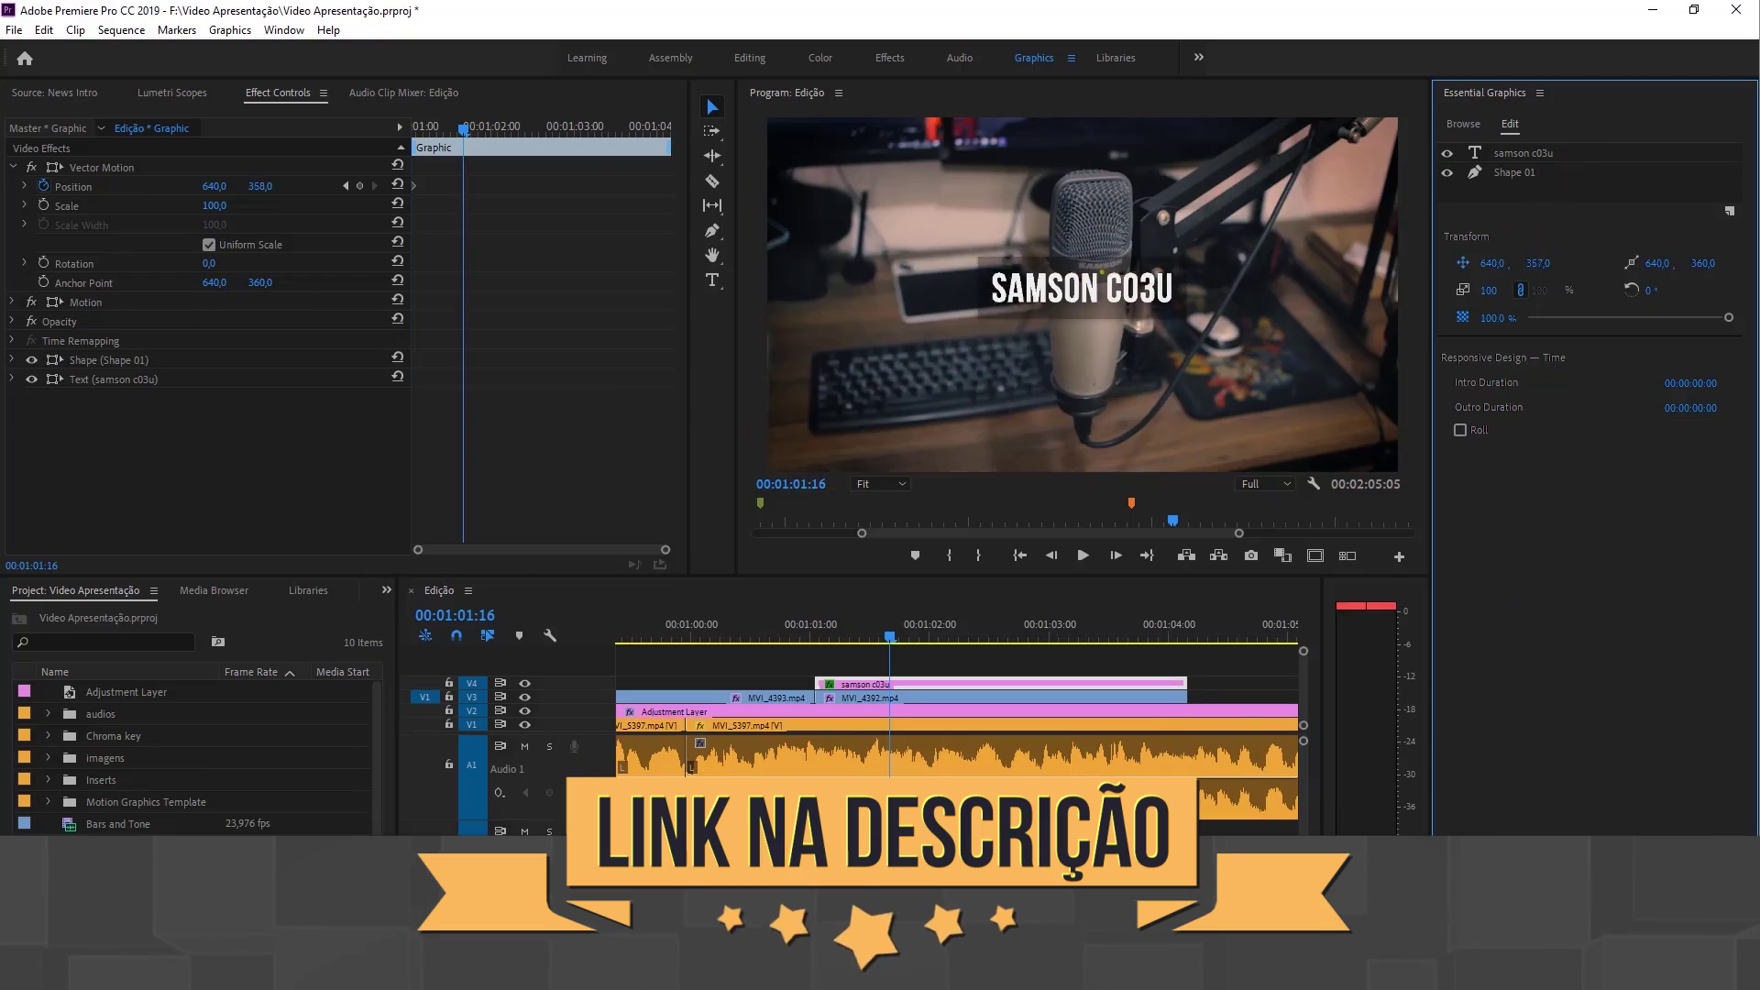